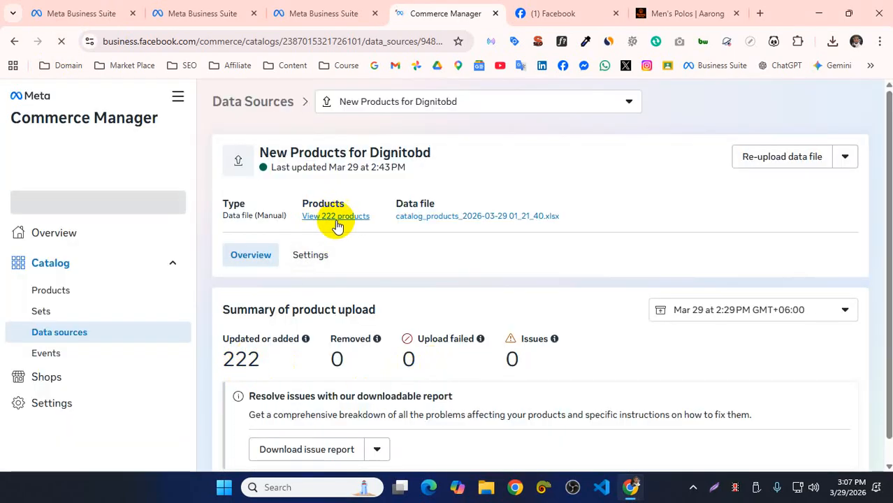
Open the catalog's product list and look through the names, availability and prices of the uploaded products
{"action": "left_click", "coordinate": [51, 295]}
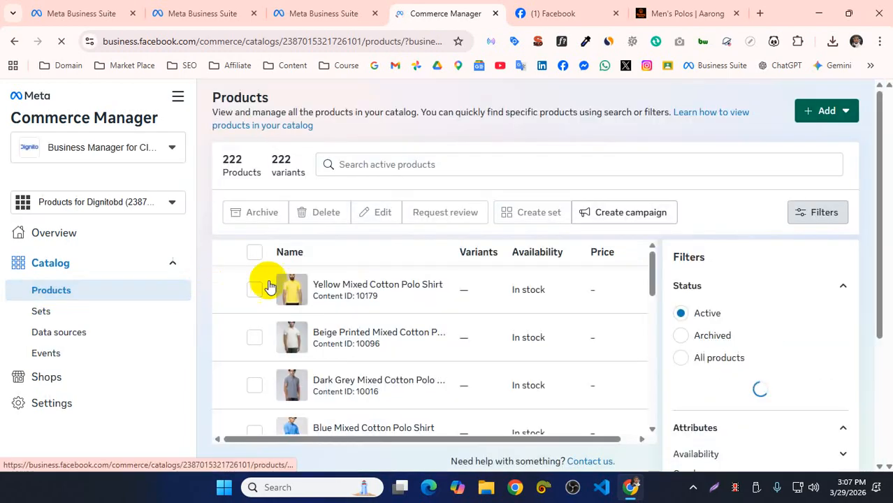
{"action": "scroll", "coordinate": [335, 363], "scroll_direction": "down", "scroll_amount": 5}
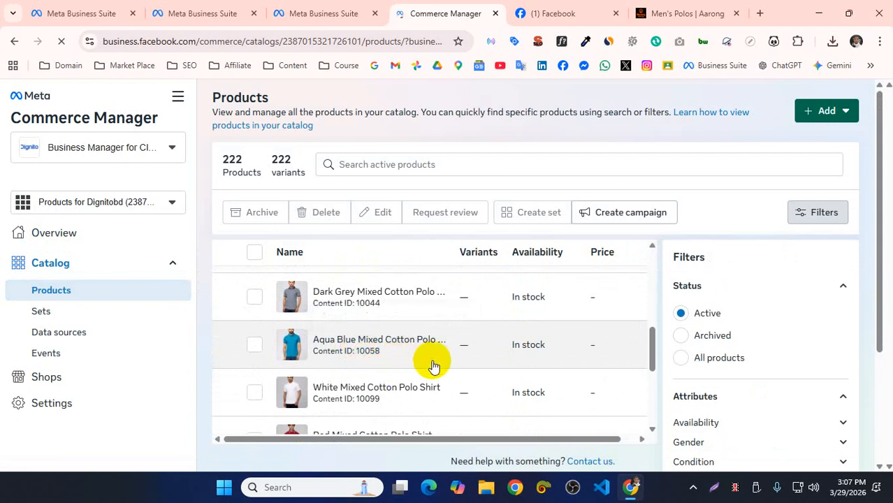
{"action": "scroll", "coordinate": [450, 374], "scroll_direction": "down", "scroll_amount": 5}
{"action": "scroll", "coordinate": [450, 375], "scroll_direction": "down", "scroll_amount": 5}
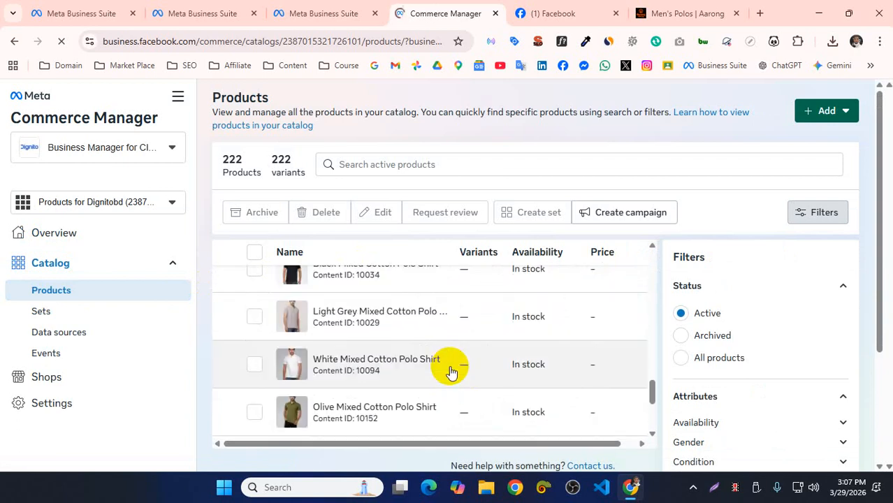
{"action": "scroll", "coordinate": [449, 376], "scroll_direction": "down", "scroll_amount": 2}
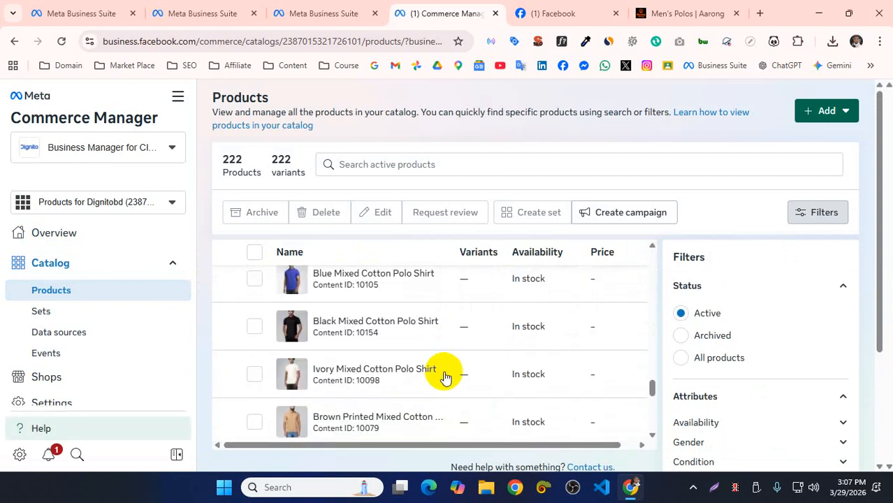
{"action": "scroll", "coordinate": [444, 374], "scroll_direction": "up", "scroll_amount": 10}
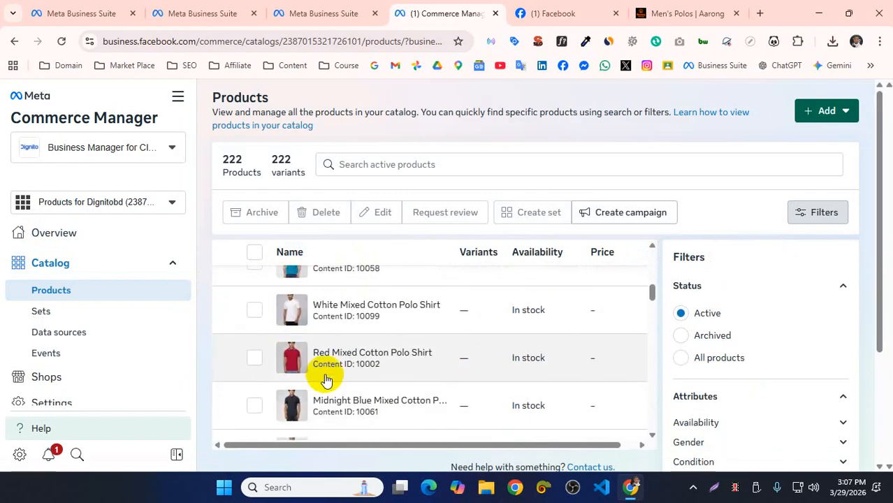
Examine the detail attributes of the White Mixed Cotton Polo Shirt with content ID 10099, including its price, and close the details
{"action": "left_click", "coordinate": [302, 318]}
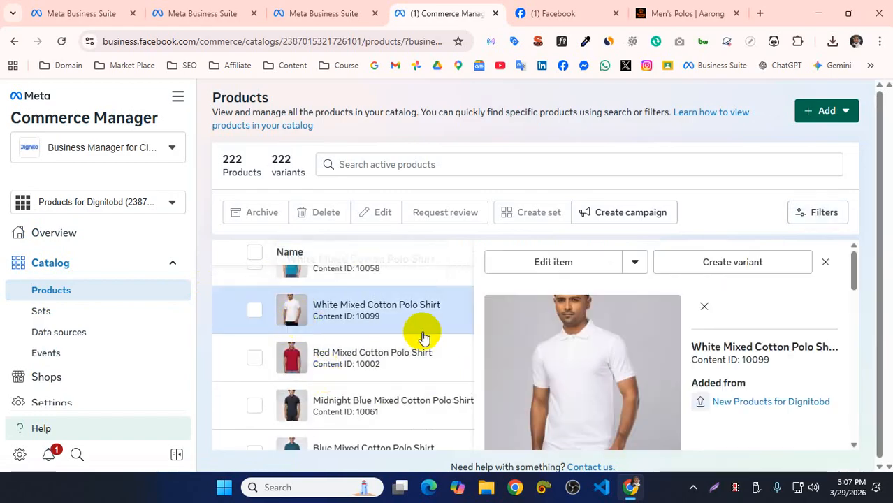
{"action": "scroll", "coordinate": [559, 370], "scroll_direction": "down", "scroll_amount": 5}
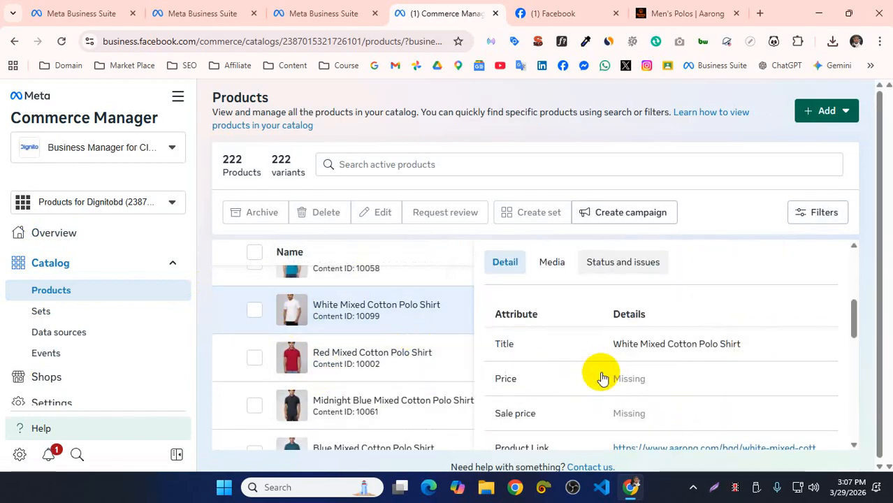
{"action": "scroll", "coordinate": [683, 363], "scroll_direction": "down", "scroll_amount": 5}
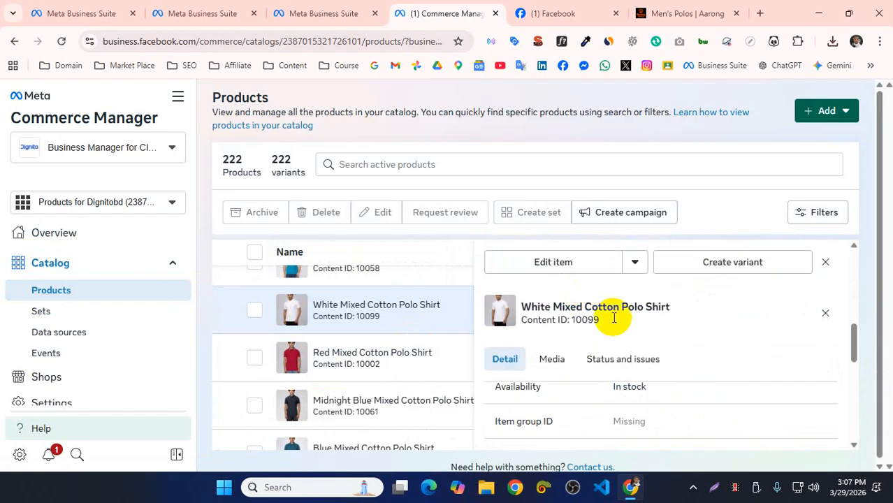
{"action": "scroll", "coordinate": [647, 418], "scroll_direction": "up", "scroll_amount": 5}
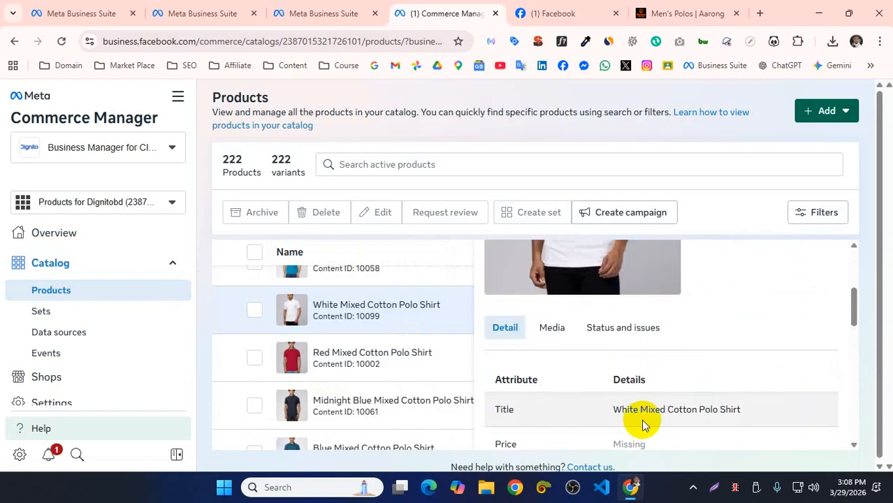
{"action": "scroll", "coordinate": [600, 439], "scroll_direction": "down", "scroll_amount": 1}
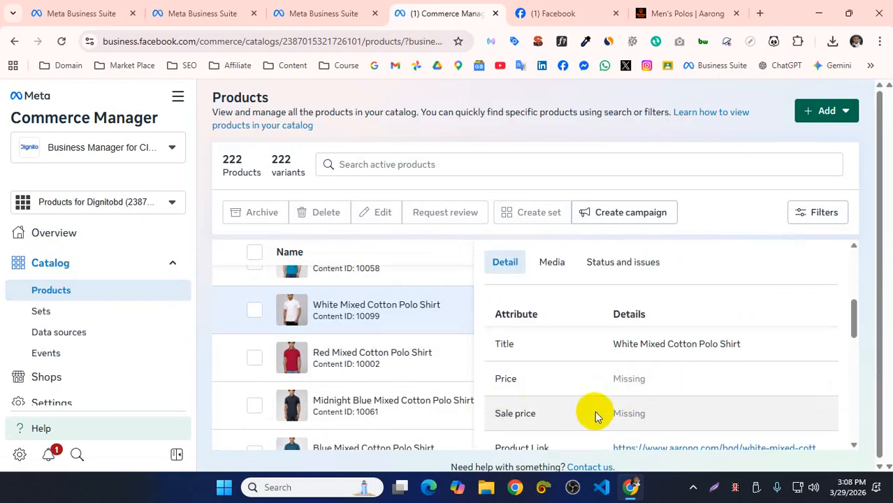
{"action": "scroll", "coordinate": [607, 417], "scroll_direction": "down", "scroll_amount": 5}
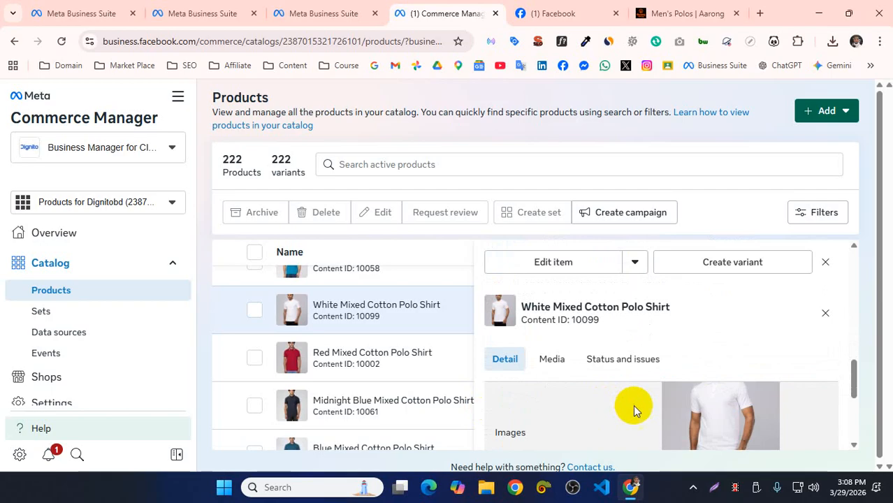
{"action": "scroll", "coordinate": [636, 411], "scroll_direction": "down", "scroll_amount": 3}
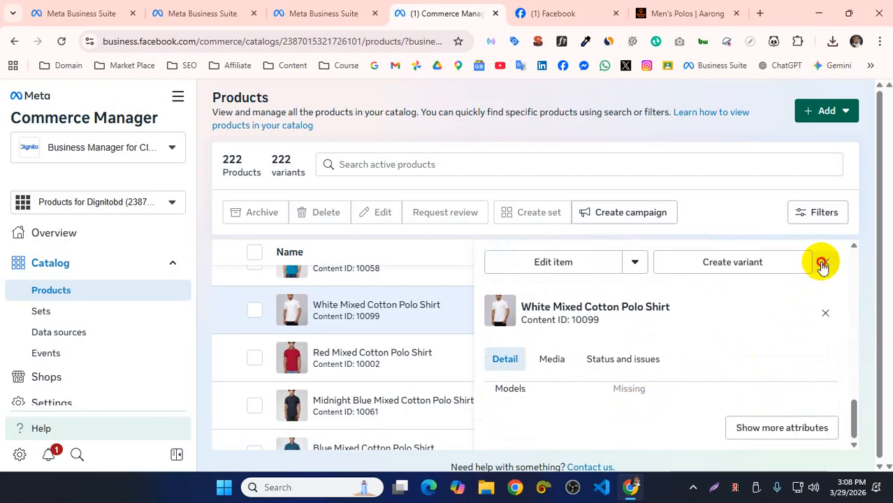
{"action": "left_click", "coordinate": [824, 262]}
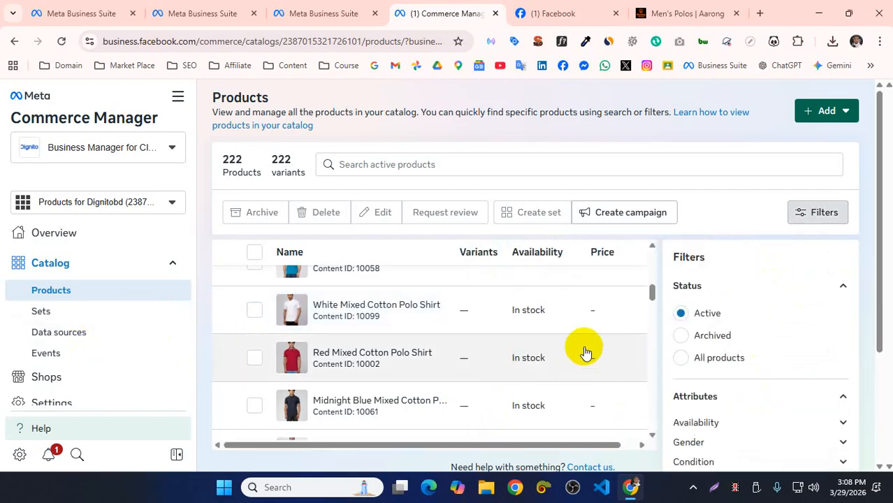
Try to select all the catalog's products for bulk editing and clear the selection again
{"action": "scroll", "coordinate": [325, 361], "scroll_direction": "up", "scroll_amount": 10}
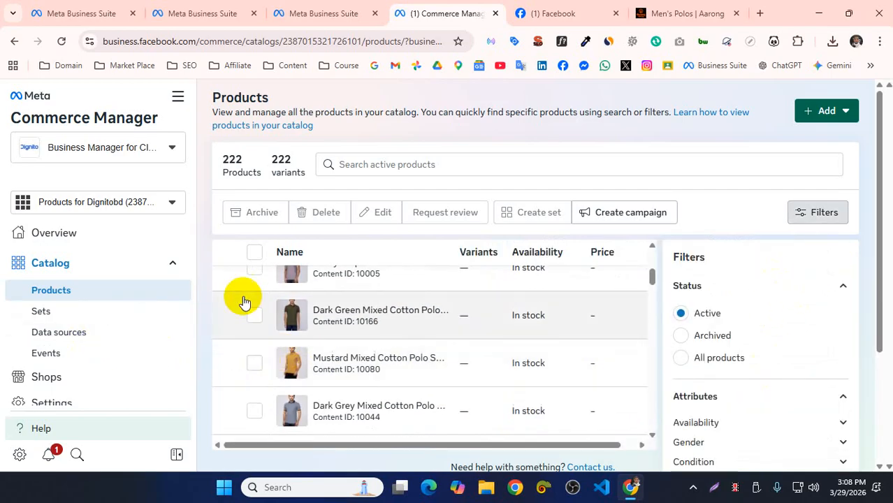
{"action": "scroll", "coordinate": [245, 300], "scroll_direction": "up", "scroll_amount": 3}
{"action": "left_click", "coordinate": [254, 253]}
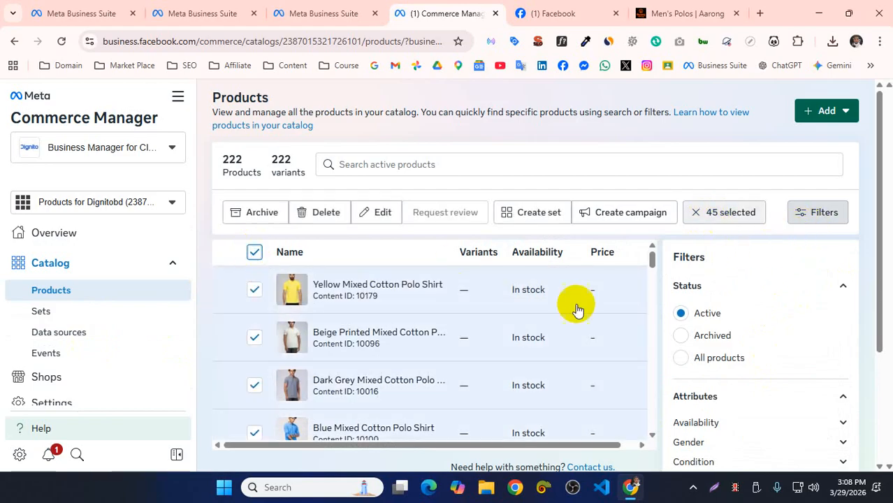
{"action": "scroll", "coordinate": [440, 385], "scroll_direction": "down", "scroll_amount": 5}
{"action": "scroll", "coordinate": [458, 385], "scroll_direction": "down", "scroll_amount": 10}
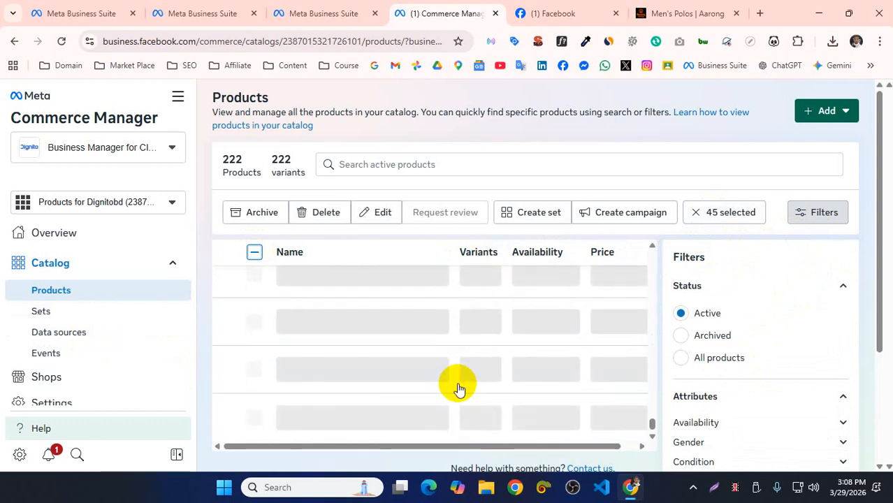
{"action": "scroll", "coordinate": [450, 379], "scroll_direction": "down", "scroll_amount": 6}
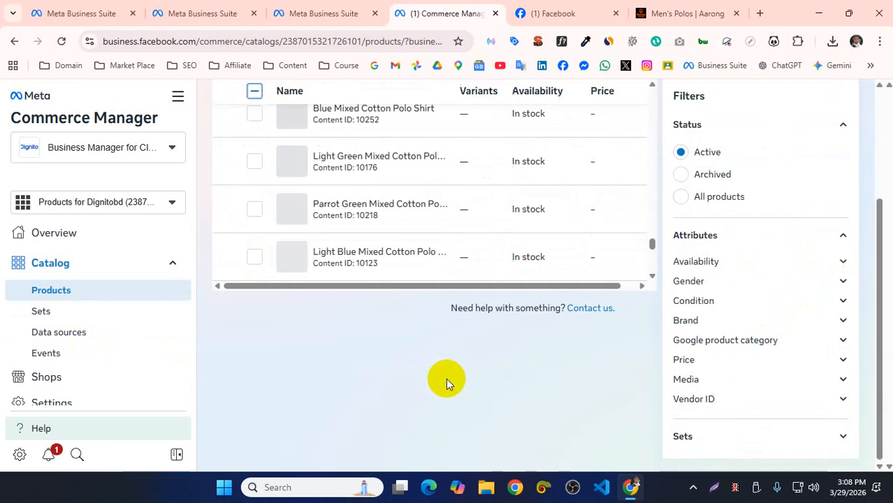
{"action": "scroll", "coordinate": [406, 355], "scroll_direction": "up", "scroll_amount": 3}
{"action": "left_click", "coordinate": [254, 252]}
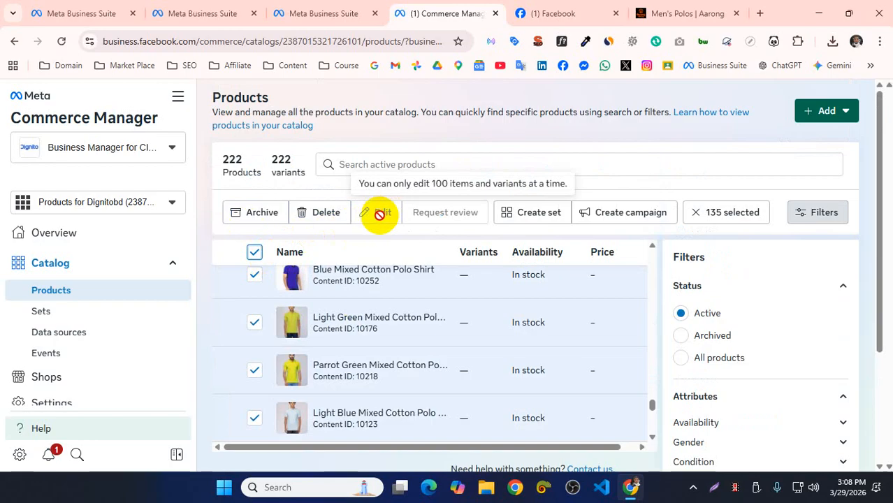
{"action": "left_click", "coordinate": [254, 252]}
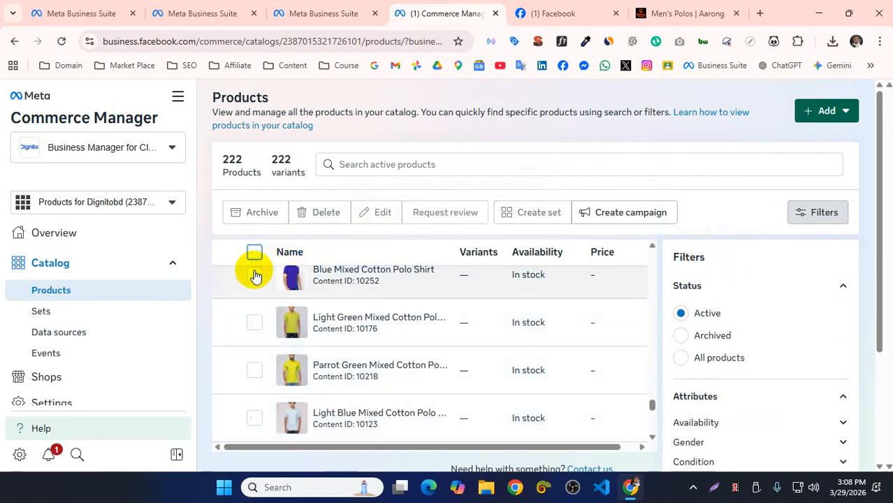
Open the Blue Mixed Cotton Polo Shirt with content ID 10252 in the product editor and check its Price field
{"action": "left_click", "coordinate": [255, 274]}
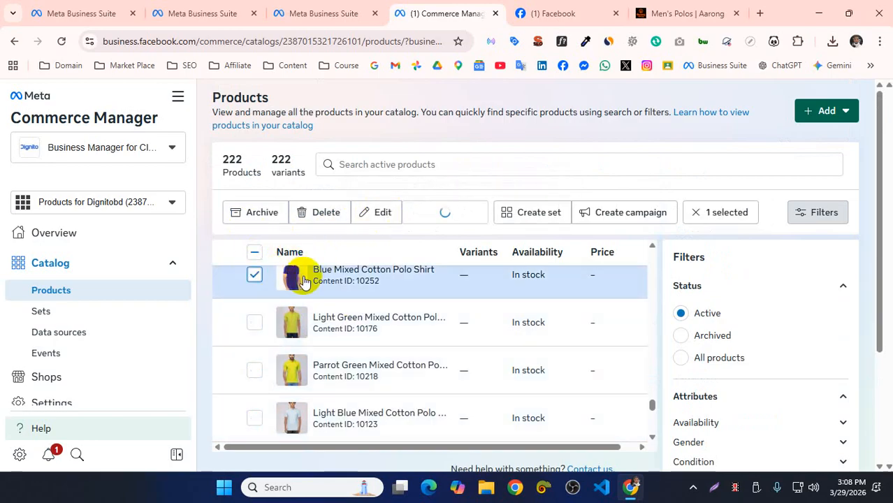
{"action": "left_click", "coordinate": [388, 220]}
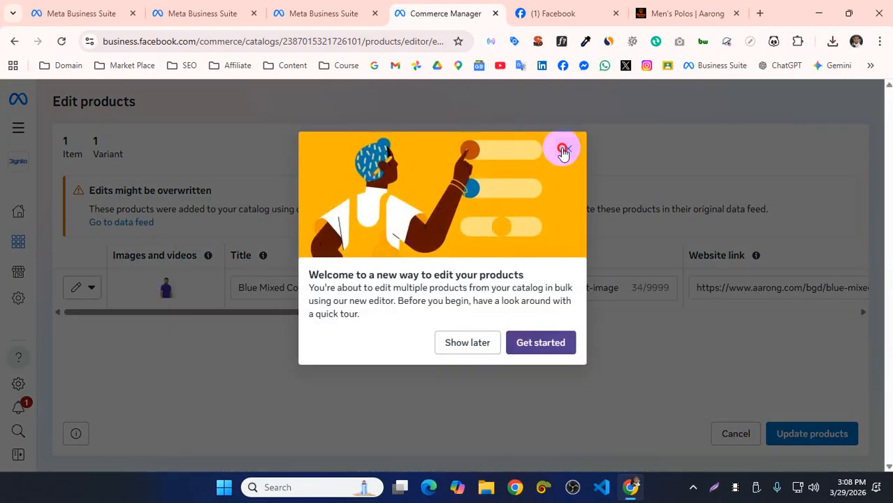
{"action": "left_click", "coordinate": [563, 152]}
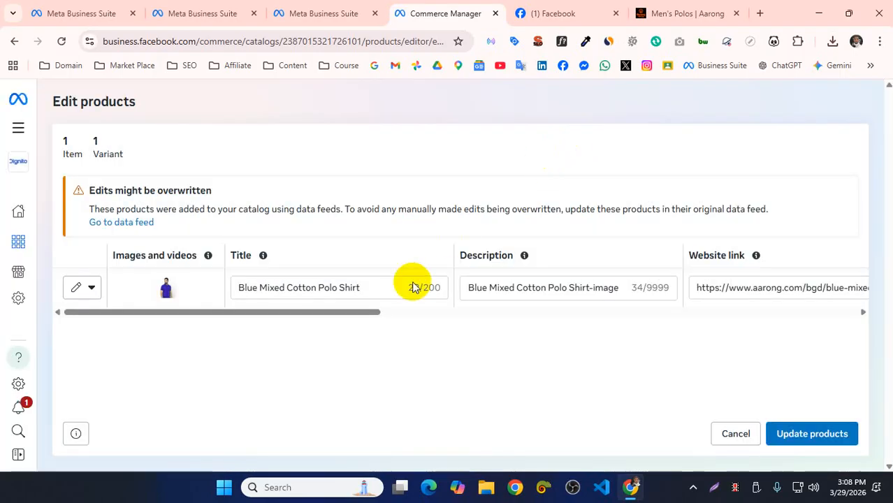
{"action": "left_click_drag", "start_coordinate": [358, 312], "coordinate": [551, 312]}
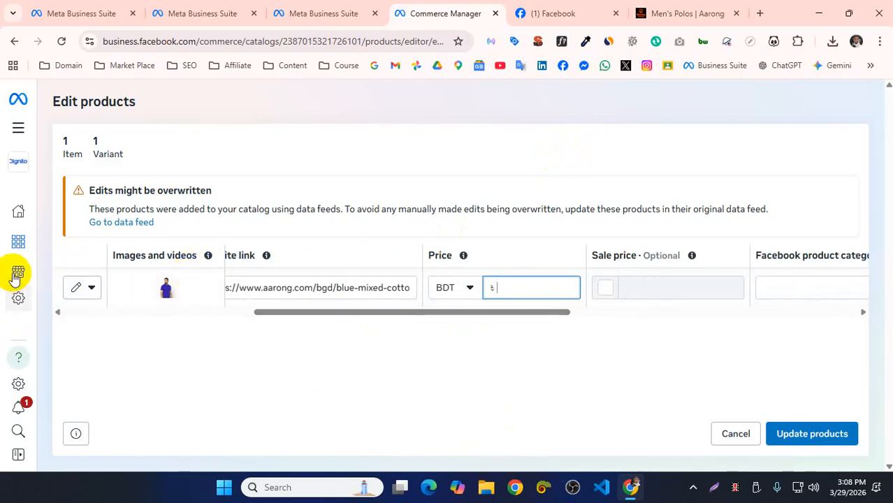
Go to the catalog's data sources, dismiss the introduction and open the New Products for Dignitobd source
{"action": "mouse_move", "coordinate": [75, 286]}
{"action": "left_click", "coordinate": [63, 334]}
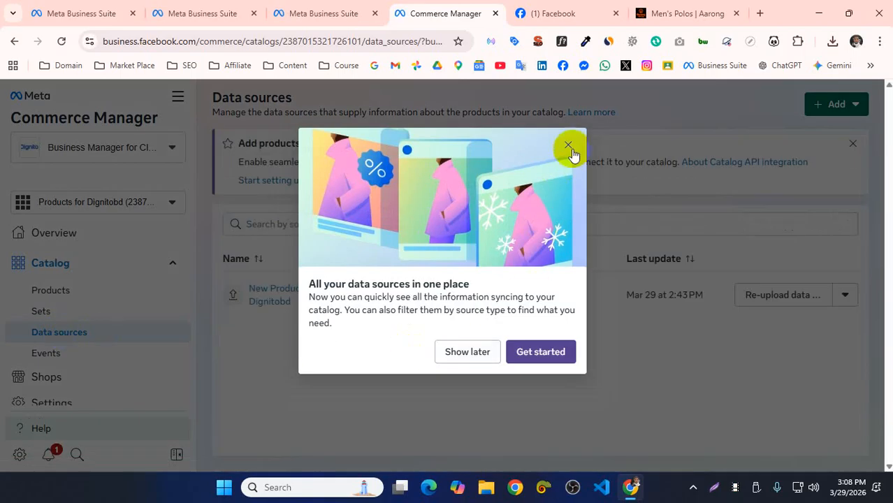
{"action": "left_click", "coordinate": [570, 146]}
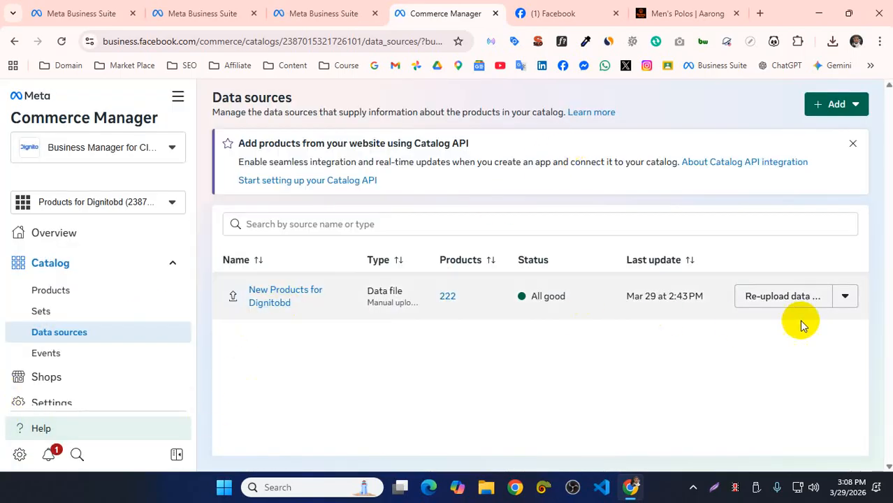
{"action": "left_click", "coordinate": [839, 302]}
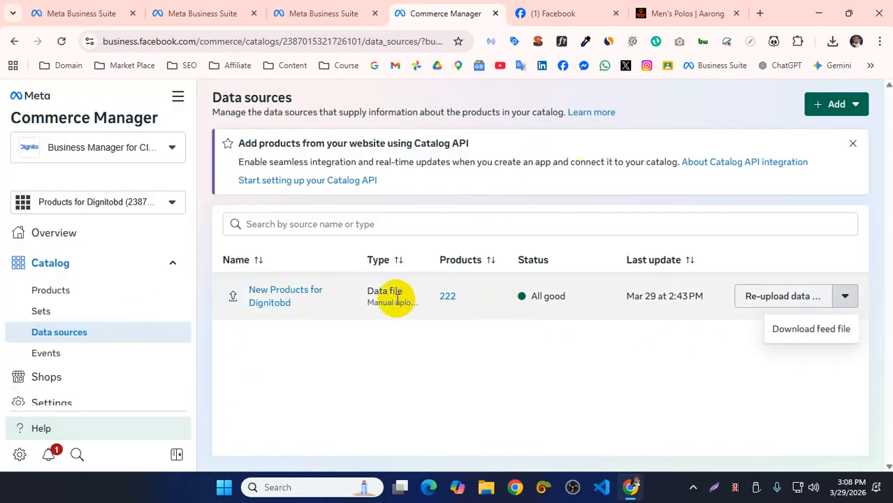
{"action": "left_click", "coordinate": [285, 295]}
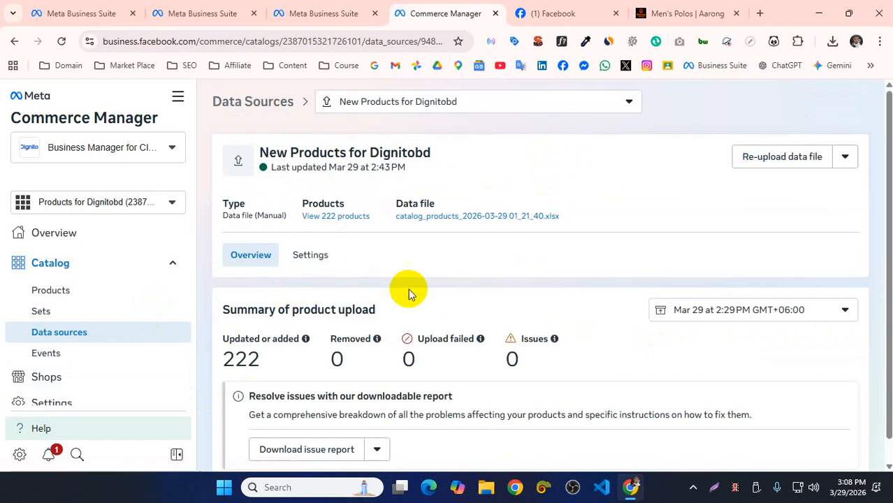
Review the data source's upload summary, its report and feed file options, and its name, currency and data rule settings
{"action": "scroll", "coordinate": [408, 289], "scroll_direction": "down", "scroll_amount": 1}
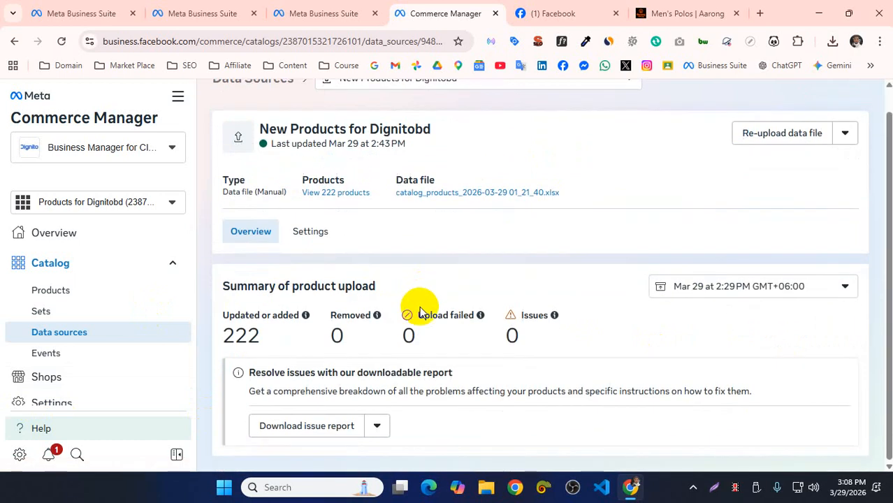
{"action": "left_click", "coordinate": [378, 427]}
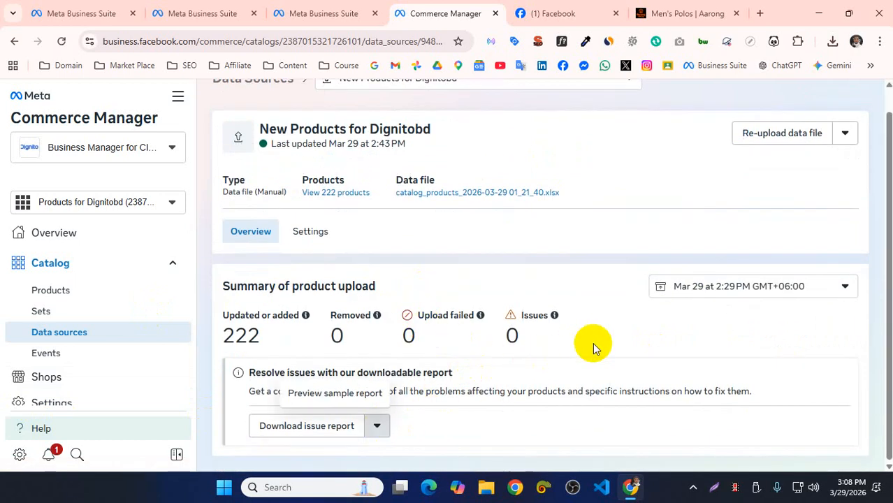
{"action": "left_click", "coordinate": [846, 134]}
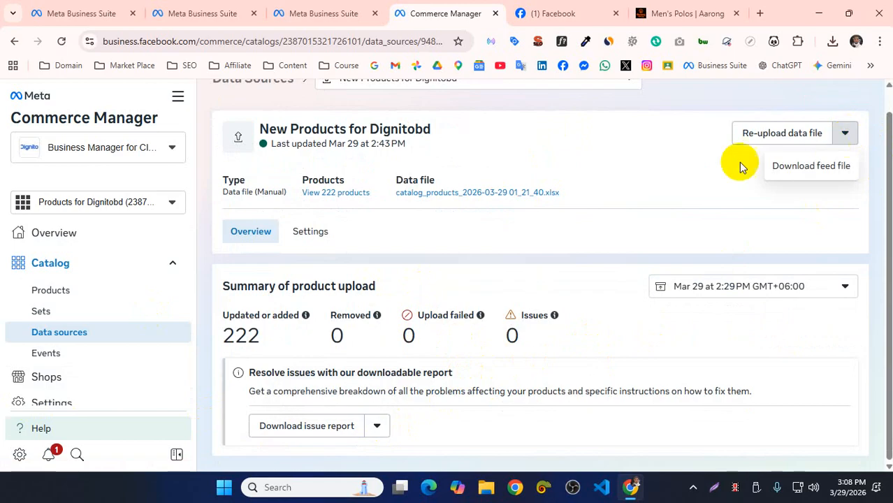
{"action": "left_click", "coordinate": [621, 168]}
{"action": "left_click", "coordinate": [300, 236]}
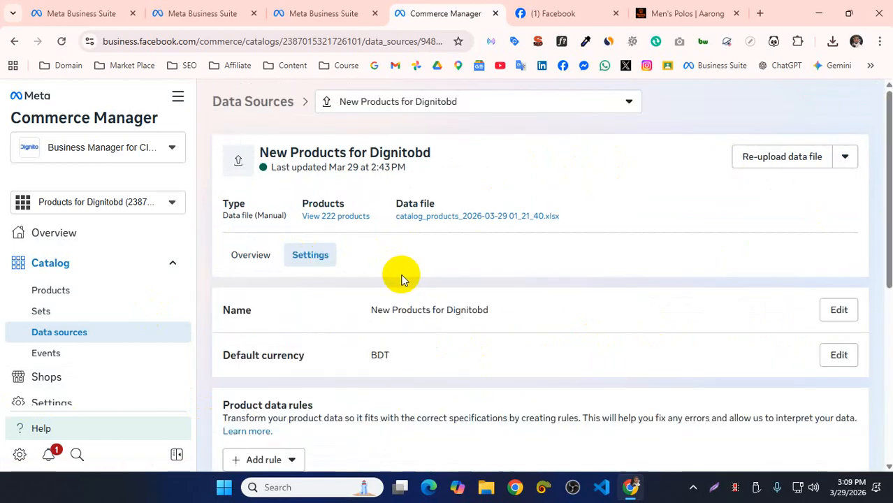
{"action": "scroll", "coordinate": [454, 319], "scroll_direction": "down", "scroll_amount": 1}
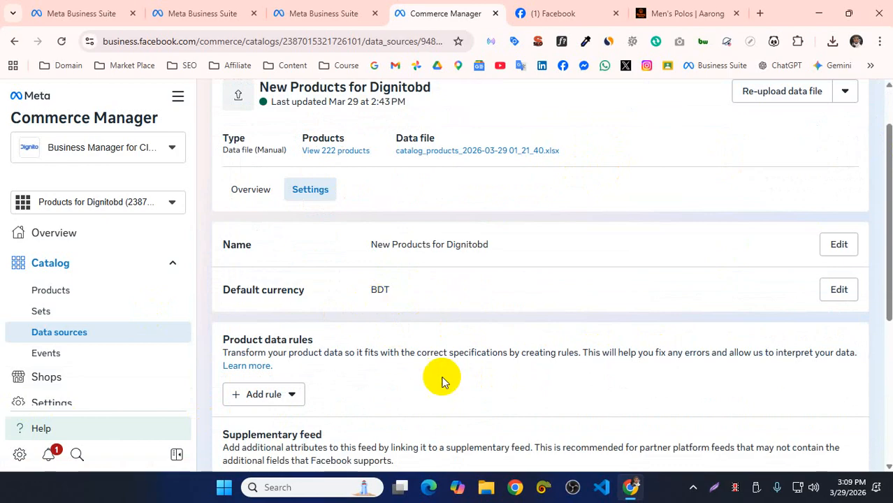
{"action": "left_click", "coordinate": [487, 488]}
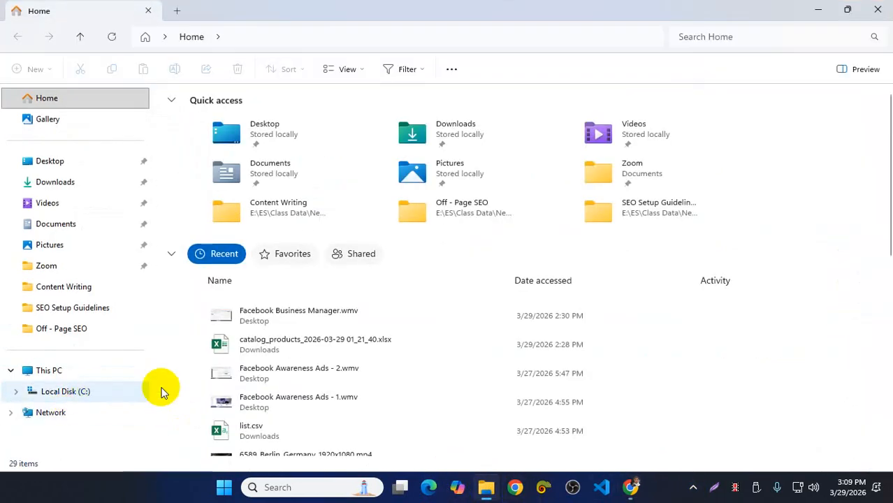
{"action": "left_click", "coordinate": [334, 346]}
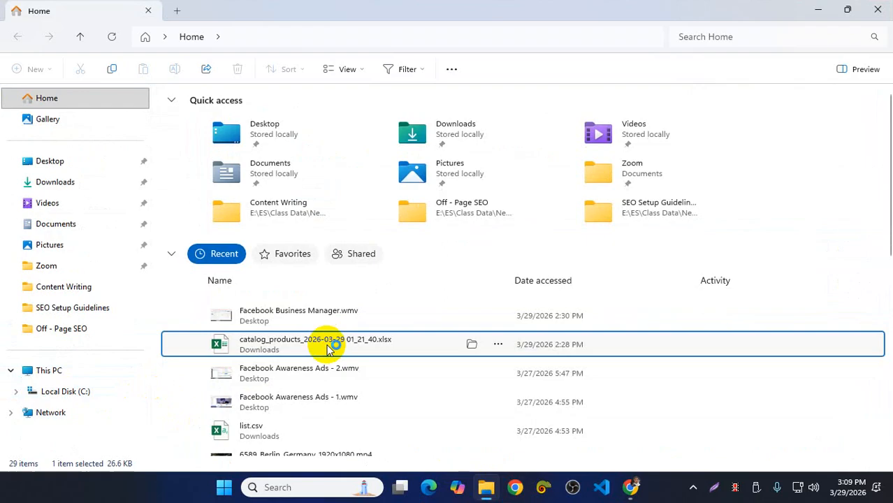
{"action": "double_click", "coordinate": [334, 346]}
{"action": "left_click", "coordinate": [302, 192]}
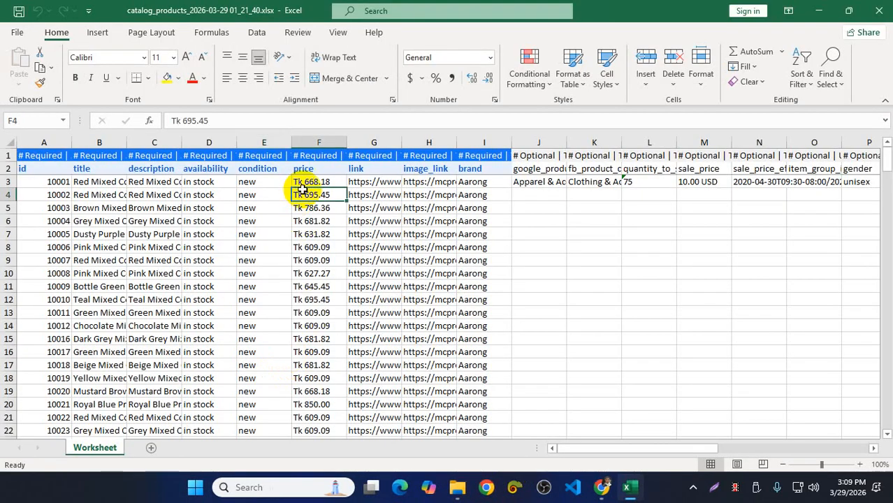
Examine the currency prefix of the price in cell F3, then close the workbook without saving and close File Explorer
{"action": "double_click", "coordinate": [303, 183]}
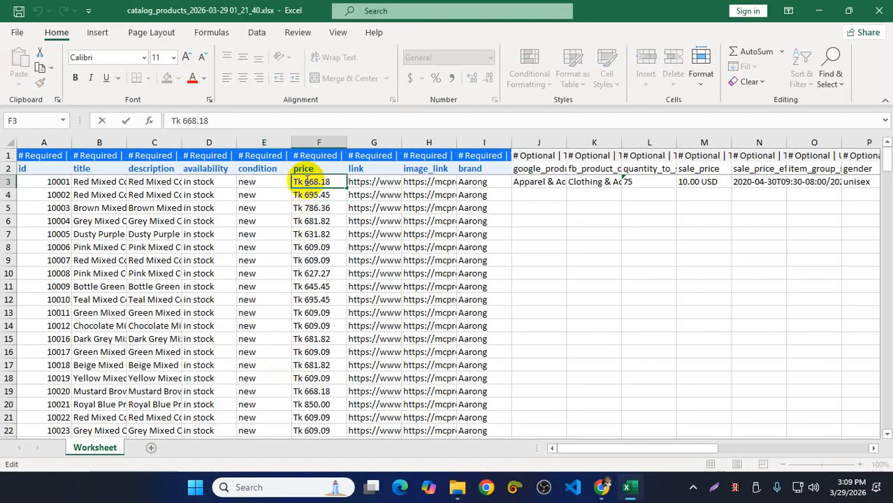
{"action": "left_click_drag", "start_coordinate": [306, 181], "coordinate": [252, 191]}
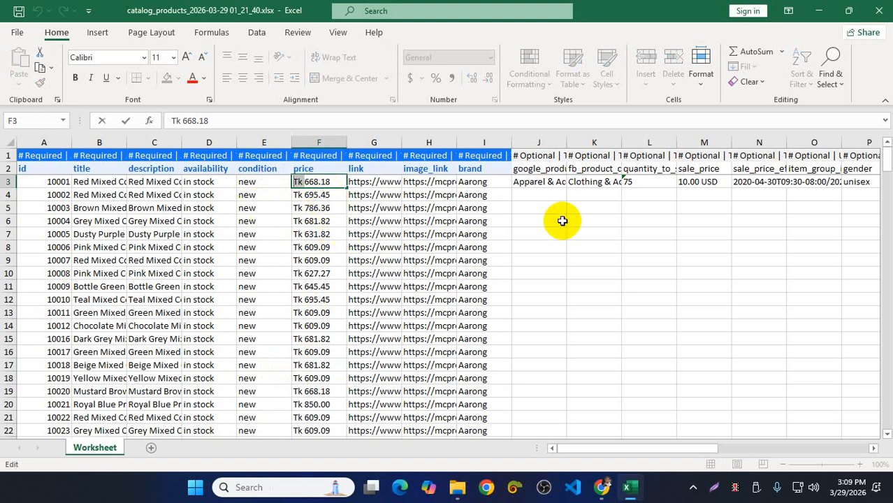
{"action": "left_click", "coordinate": [881, 14]}
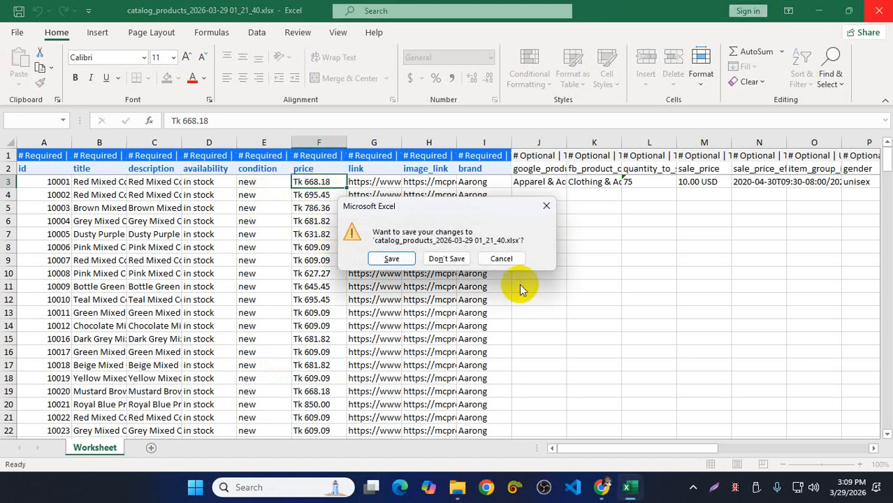
{"action": "left_click", "coordinate": [454, 257]}
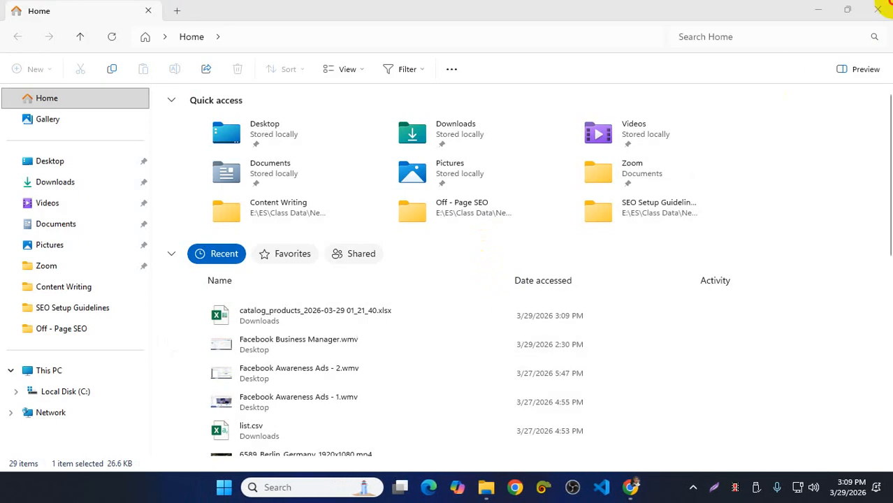
{"action": "left_click", "coordinate": [878, 11]}
{"action": "scroll", "coordinate": [328, 352], "scroll_direction": "up", "scroll_amount": 1}
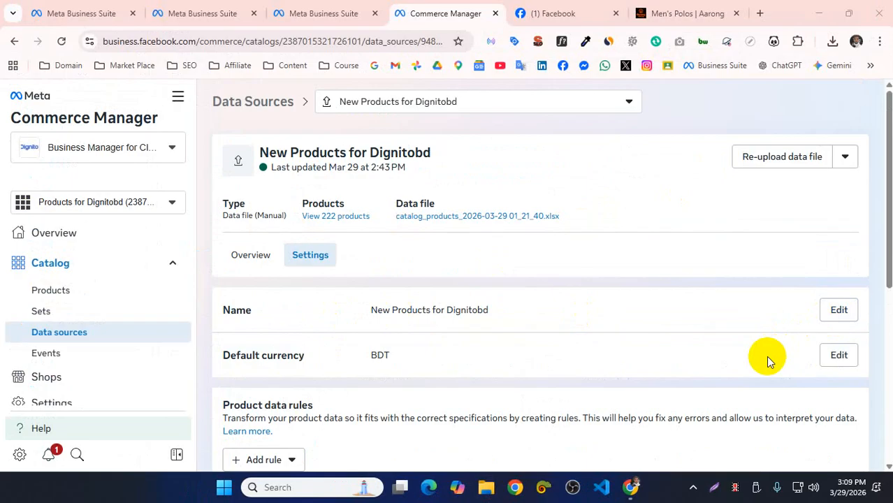
Show all Meta tools from Commerce Manager and close every other browser tab
{"action": "mouse_move", "coordinate": [400, 487]}
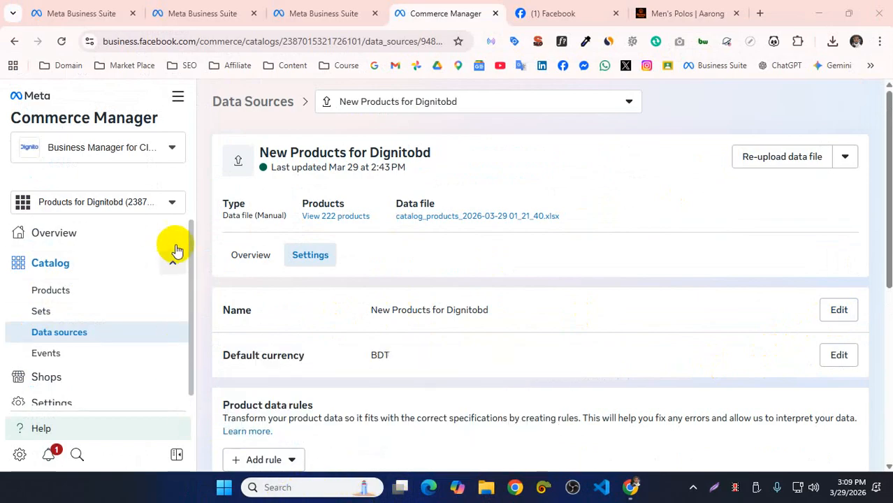
{"action": "left_click", "coordinate": [182, 98]}
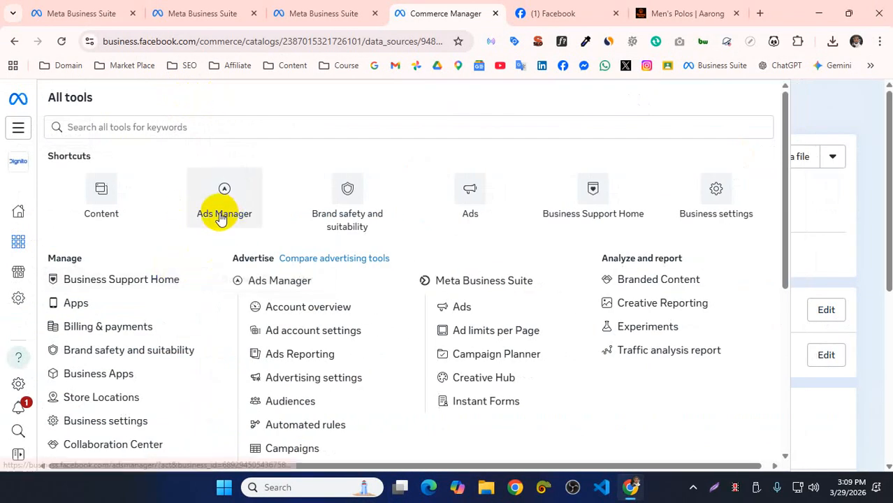
{"action": "left_click", "coordinate": [132, 14]}
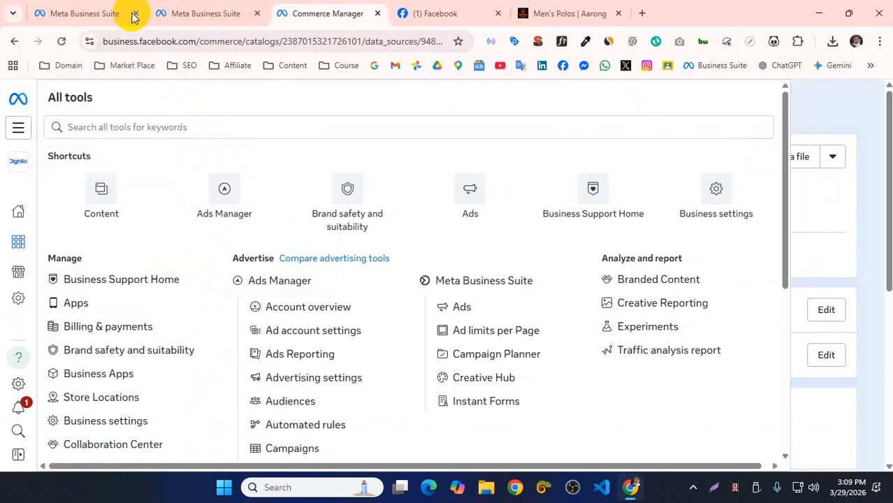
{"action": "left_click", "coordinate": [133, 13]}
{"action": "left_click", "coordinate": [133, 14]}
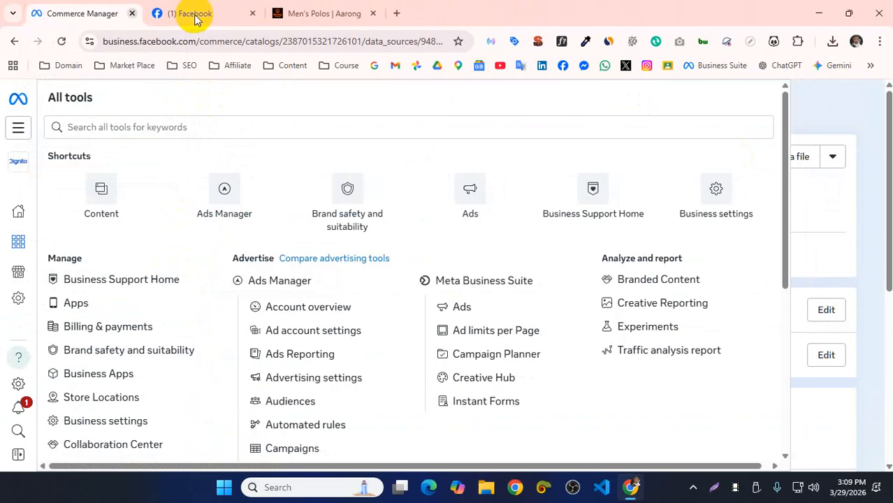
{"action": "left_click", "coordinate": [252, 13]}
{"action": "left_click", "coordinate": [253, 14]}
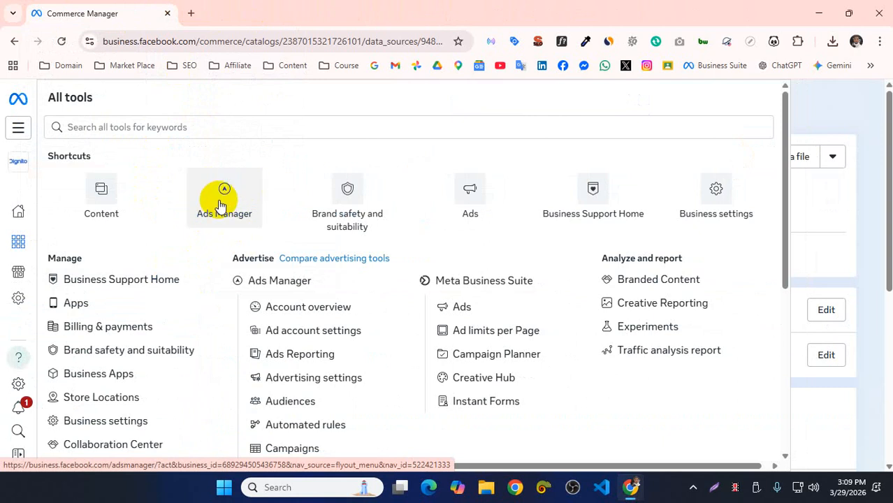
Check which business portfolio is in use and open Ads Manager from the Meta tools
{"action": "left_click", "coordinate": [19, 161]}
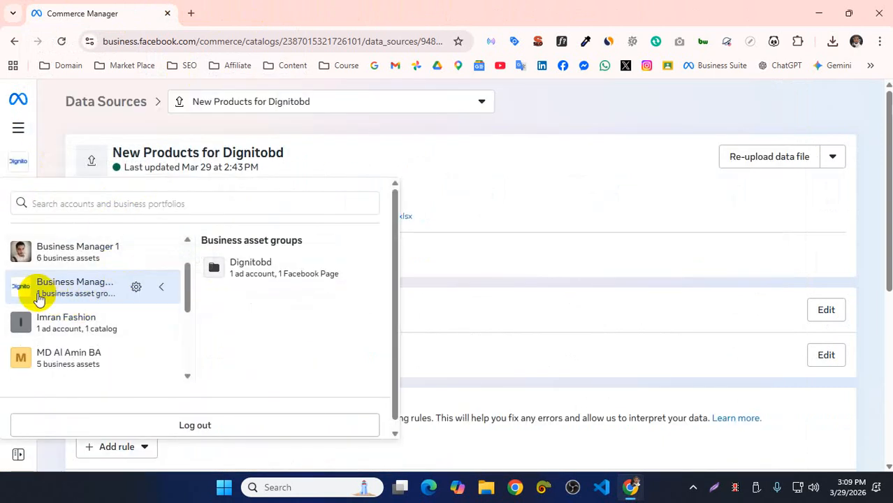
{"action": "left_click", "coordinate": [507, 154]}
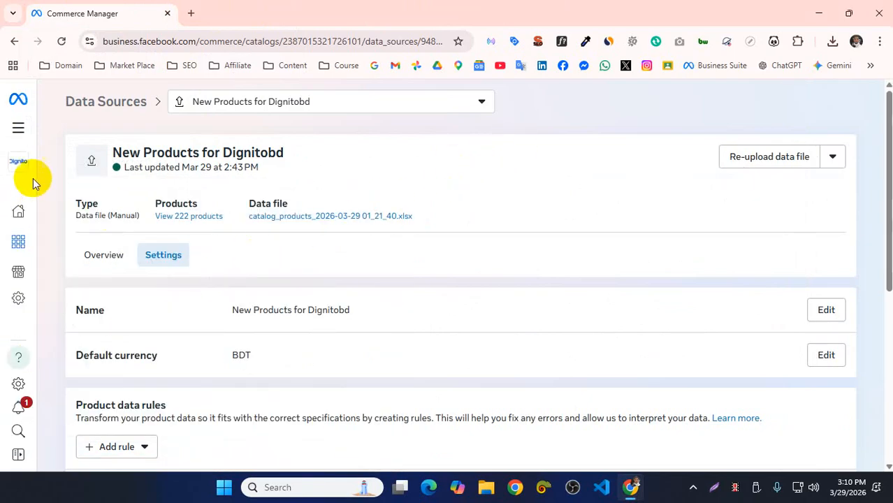
{"action": "left_click", "coordinate": [18, 128]}
{"action": "left_click", "coordinate": [224, 195]}
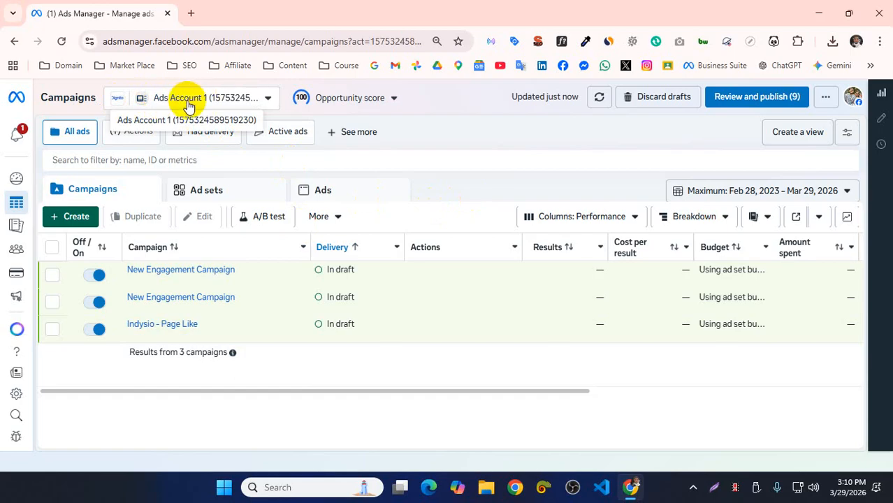
Review the ad accounts of Business Manager for Class and Business Manager 1, leaving Ads Account 1 selected
{"action": "left_click", "coordinate": [266, 100]}
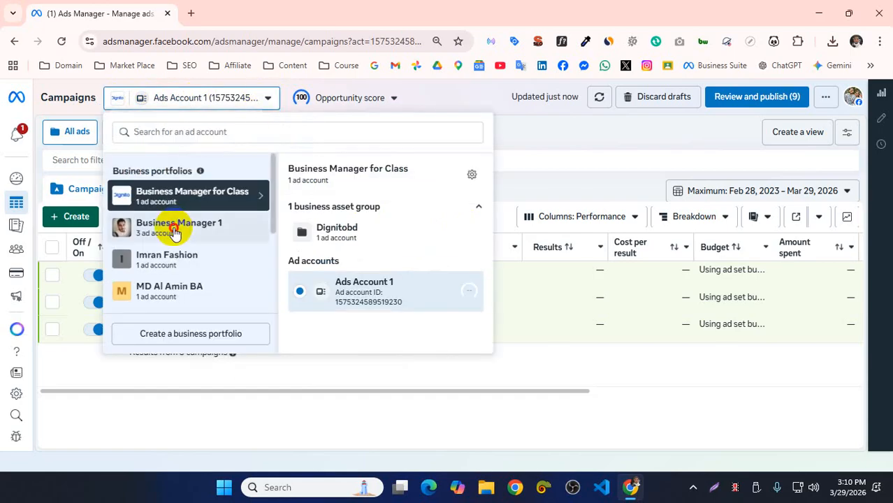
{"action": "mouse_move", "coordinate": [149, 228]}
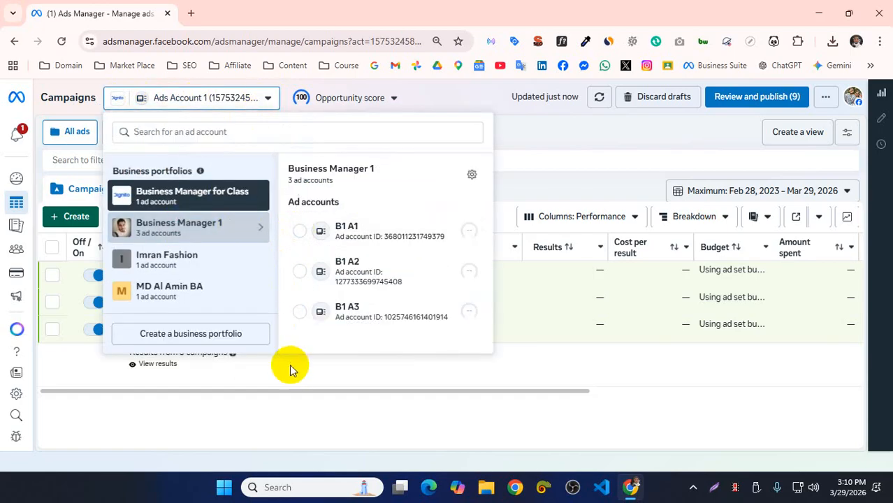
{"action": "mouse_move", "coordinate": [200, 199]}
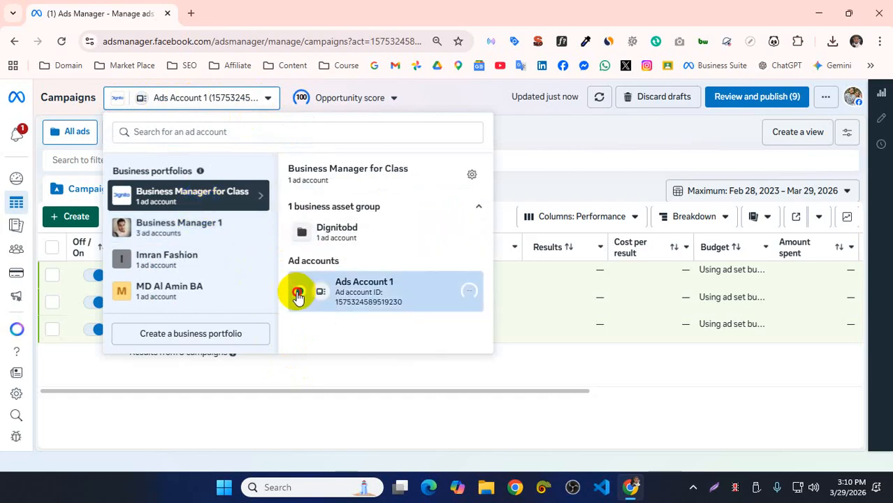
{"action": "left_click", "coordinate": [542, 157]}
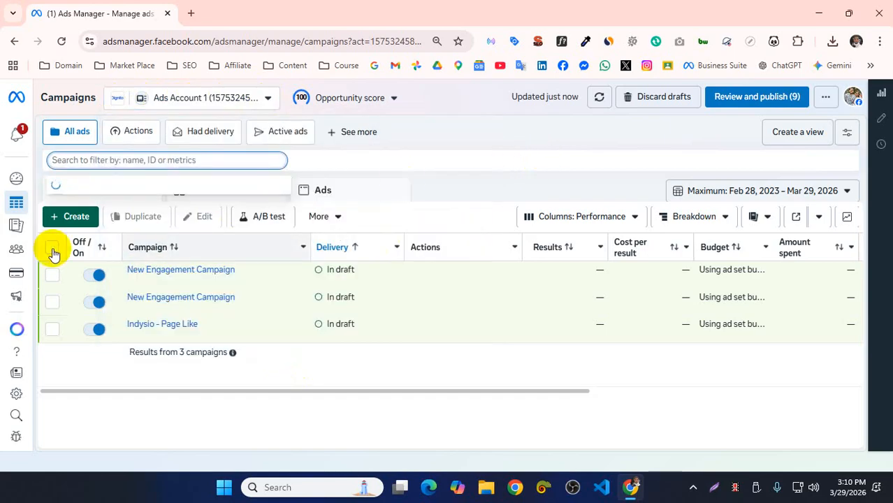
{"action": "left_click", "coordinate": [602, 162]}
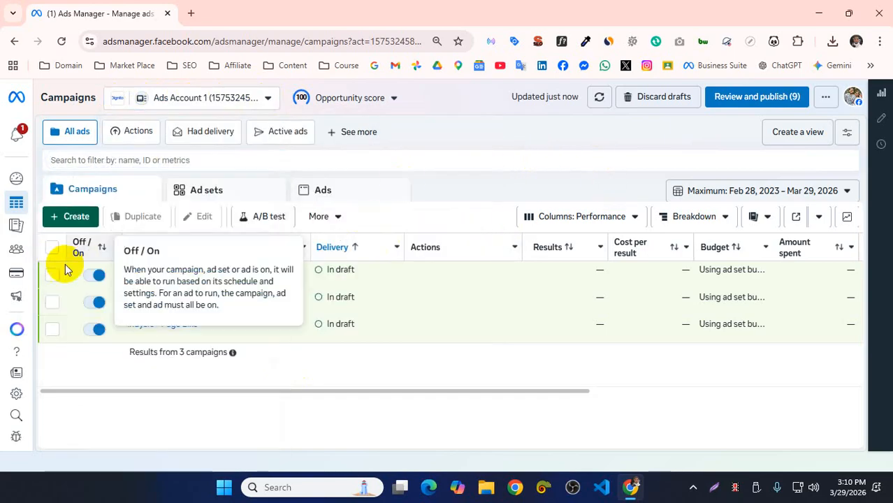
Select all three draft campaigns in Ads Account 1 and delete them
{"action": "left_click", "coordinate": [53, 250]}
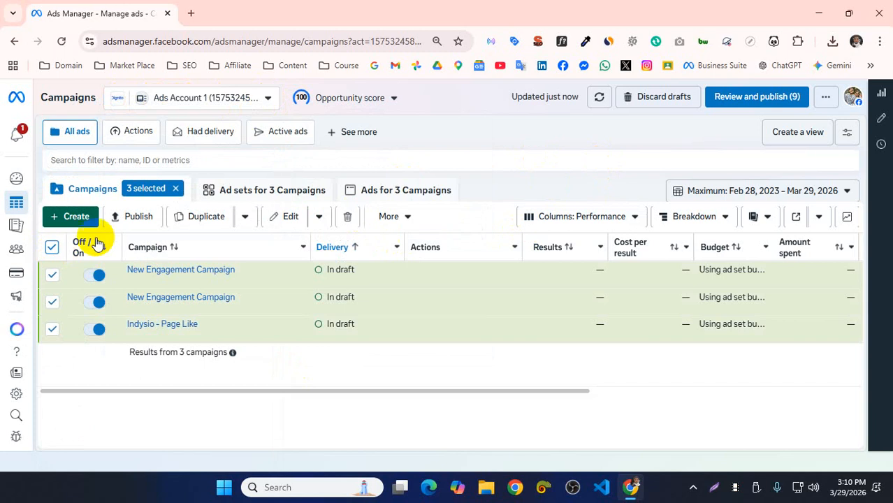
{"action": "left_click", "coordinate": [344, 216]}
{"action": "left_click", "coordinate": [555, 253]}
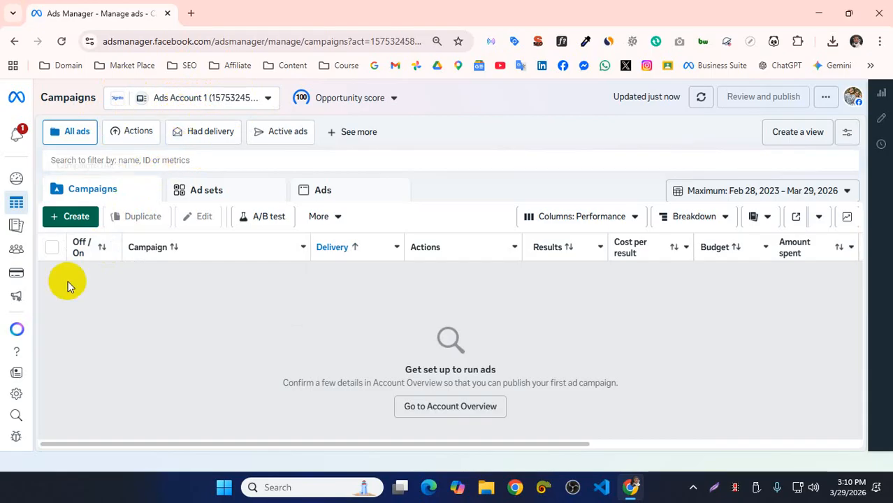
Go to Billing & payments and review the balance, payment methods and business info of Ads Account 1
{"action": "mouse_move", "coordinate": [40, 316]}
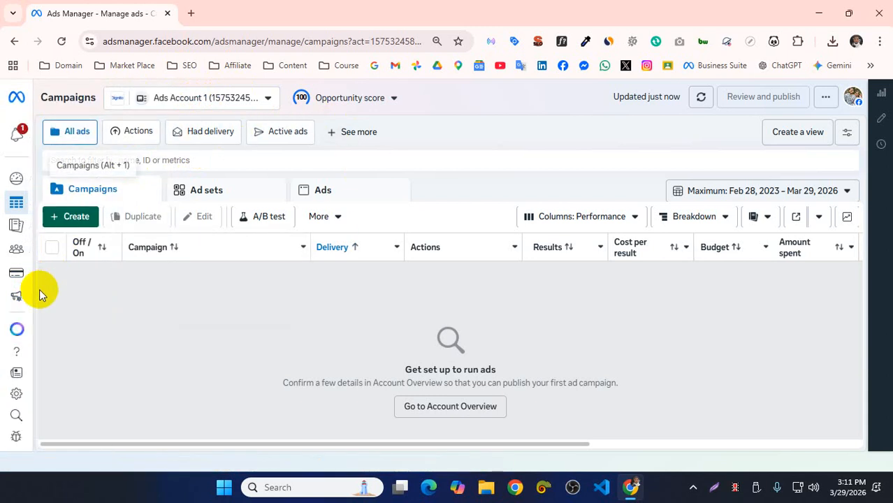
{"action": "mouse_move", "coordinate": [16, 294]}
{"action": "left_click", "coordinate": [62, 275]}
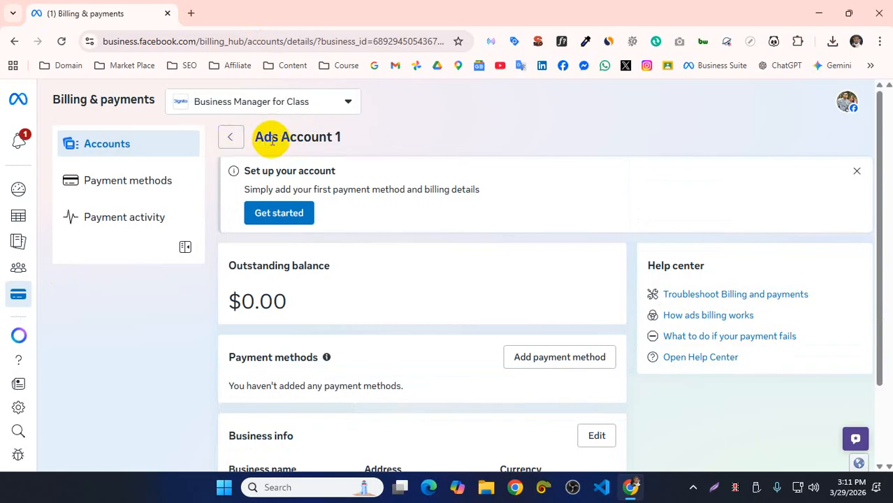
{"action": "left_click", "coordinate": [233, 135]}
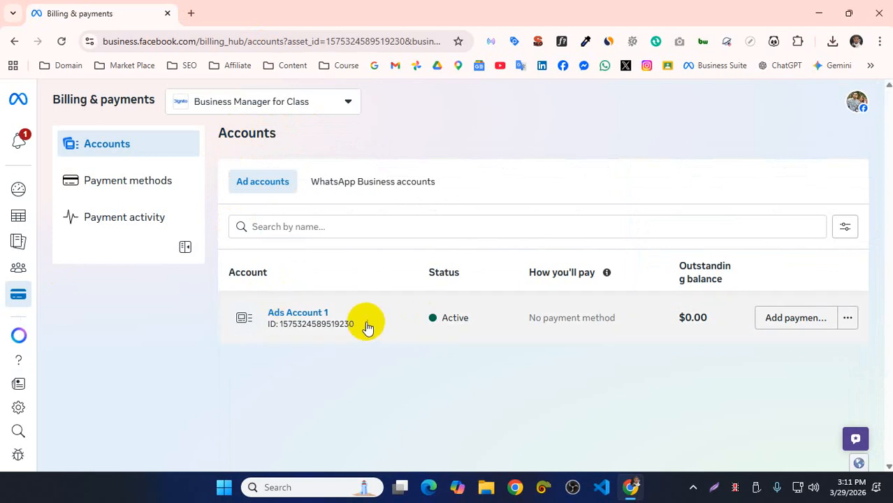
{"action": "left_click", "coordinate": [309, 313]}
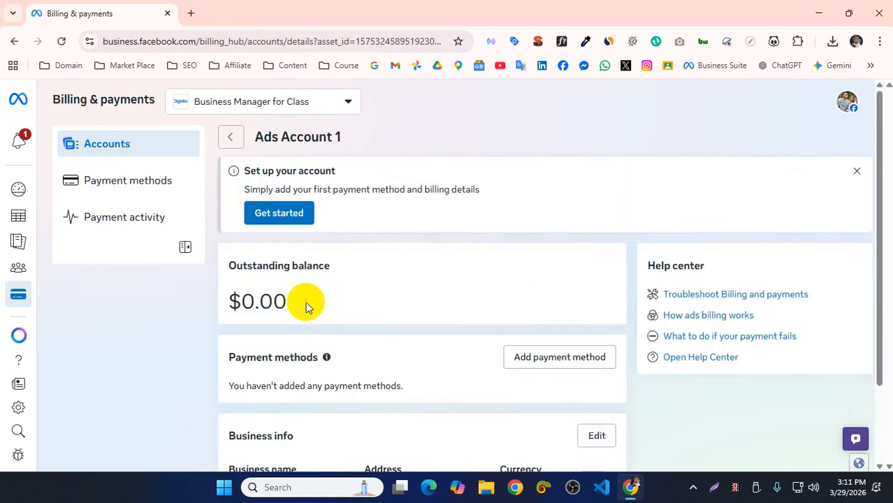
{"action": "scroll", "coordinate": [552, 353], "scroll_direction": "down", "scroll_amount": 1}
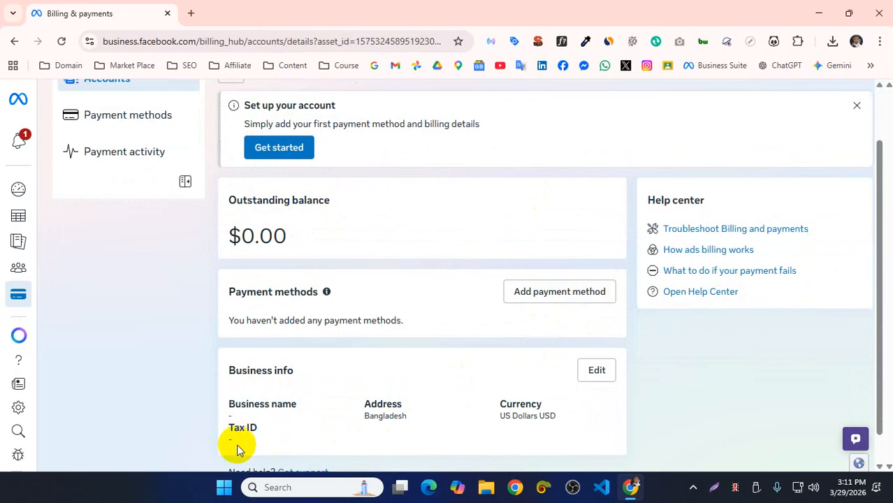
View the payment options offered for Ads Account 1, close the form without adding one and check the account name
{"action": "left_click", "coordinate": [518, 291]}
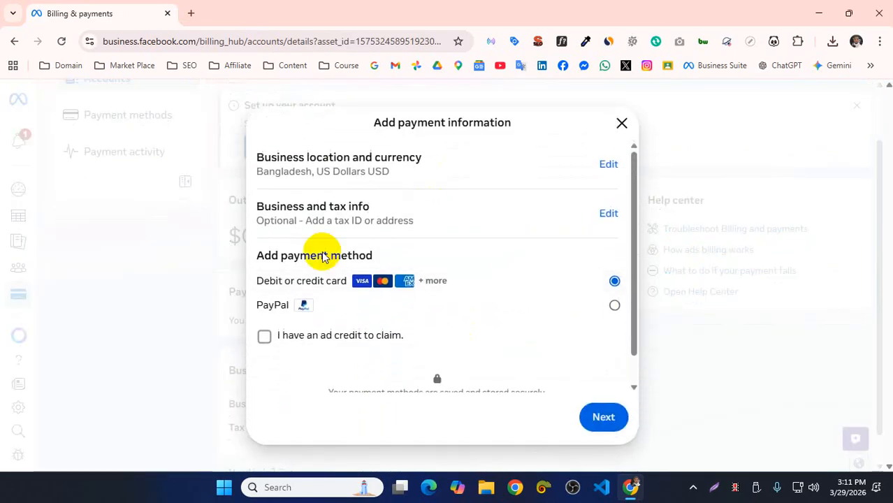
{"action": "left_click", "coordinate": [623, 125]}
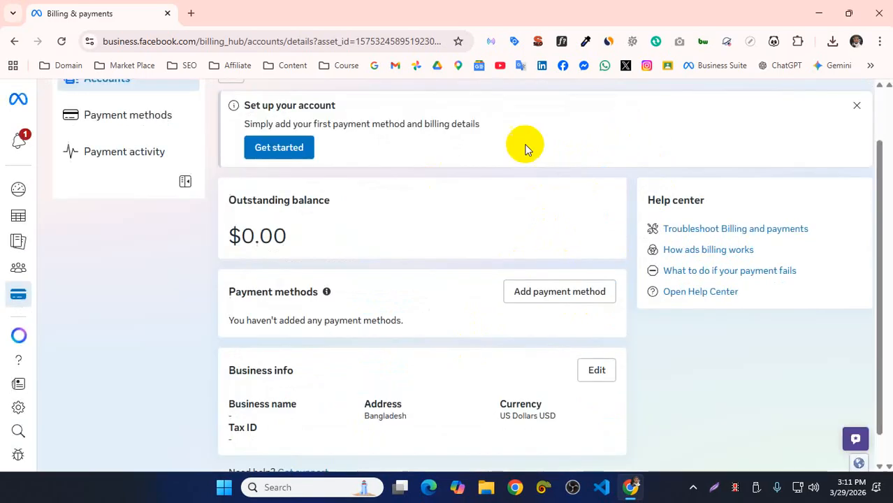
{"action": "left_click_drag", "start_coordinate": [255, 137], "coordinate": [372, 140]}
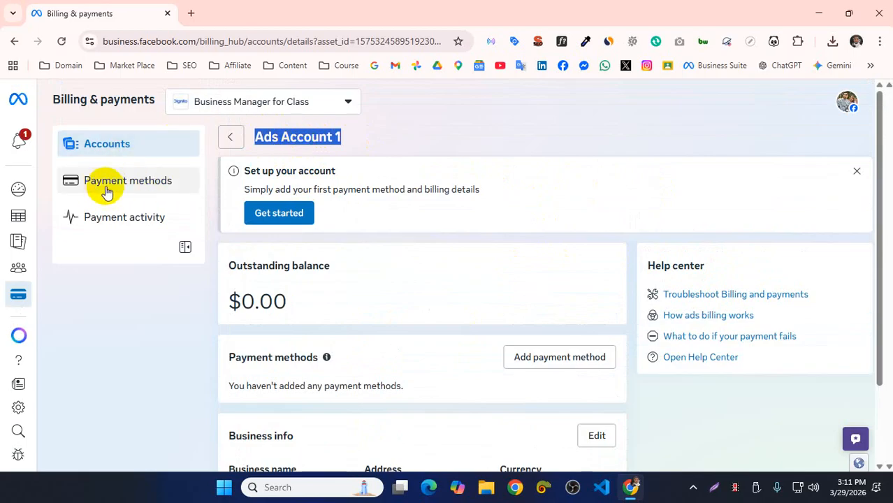
View the form for adding a business payment method to Business Manager for Class, then close it without adding one
{"action": "left_click", "coordinate": [133, 184]}
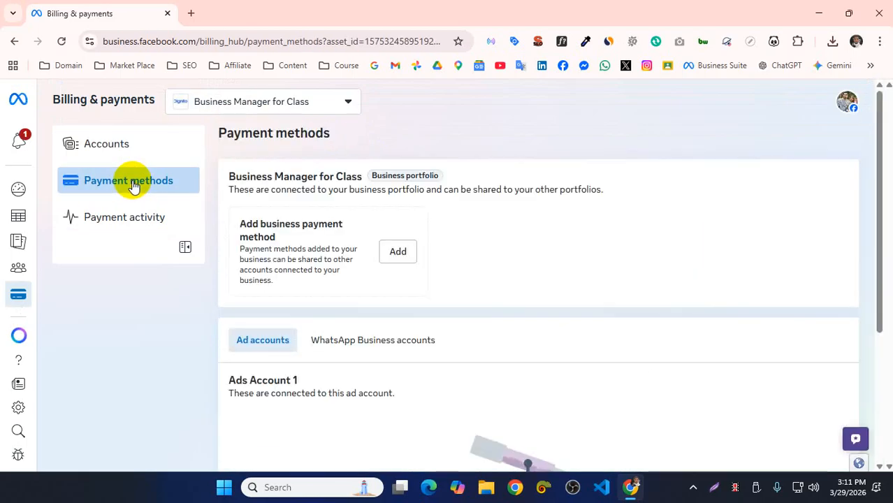
{"action": "triple_click", "coordinate": [245, 225]}
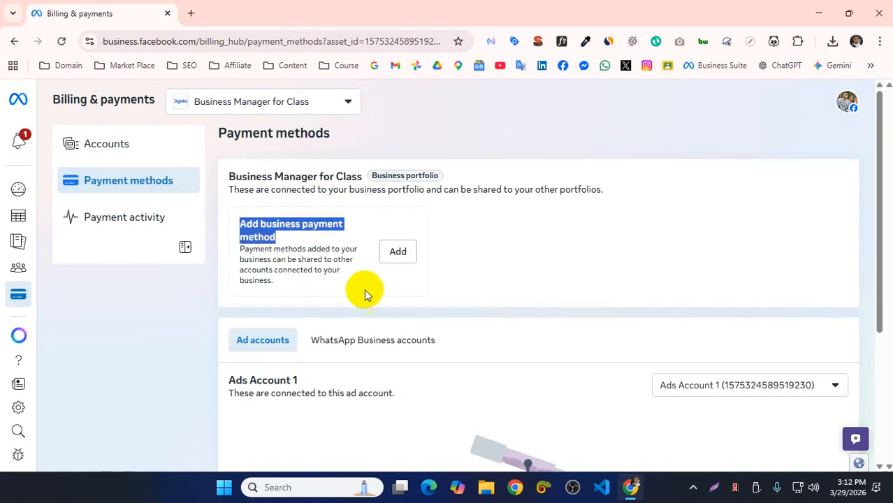
{"action": "left_click", "coordinate": [399, 251]}
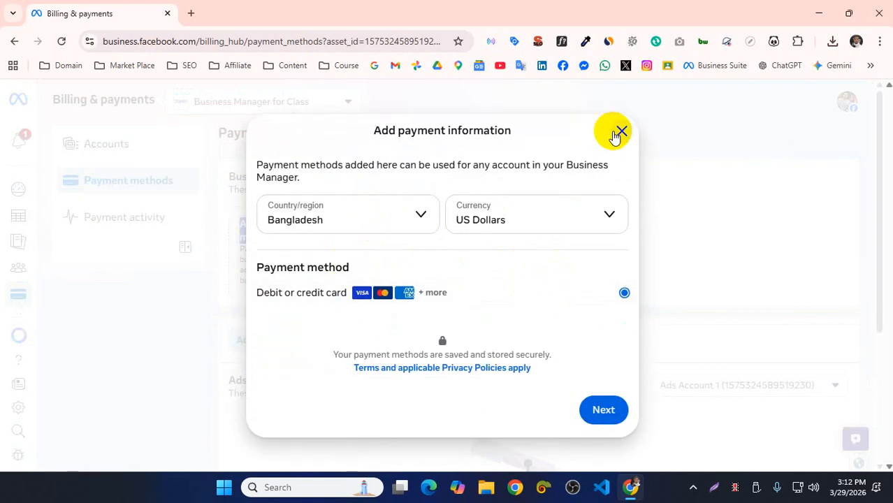
{"action": "left_click", "coordinate": [613, 133]}
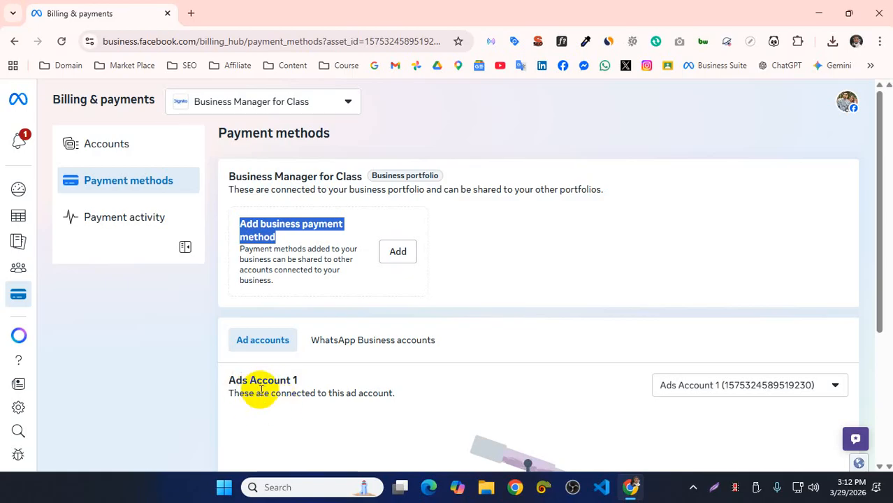
Compare the billing accounts list with the portfolio's payment methods page and return to the accounts list
{"action": "left_click", "coordinate": [113, 143]}
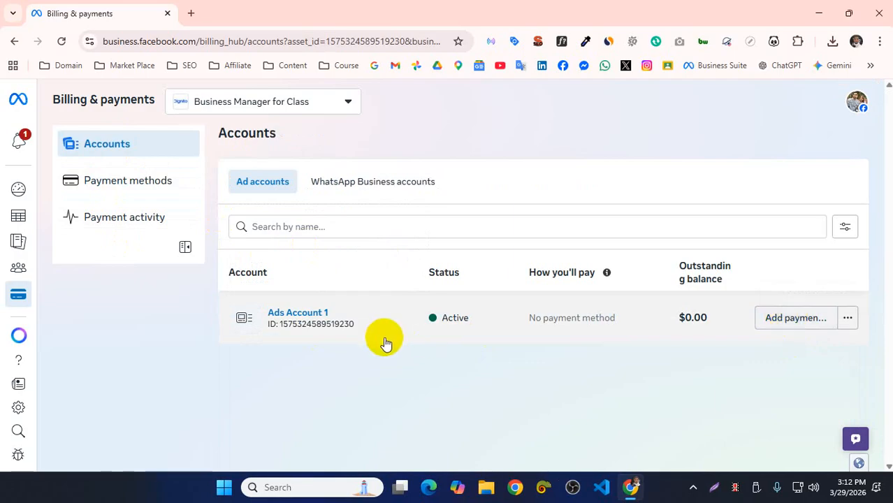
{"action": "left_click", "coordinate": [119, 181]}
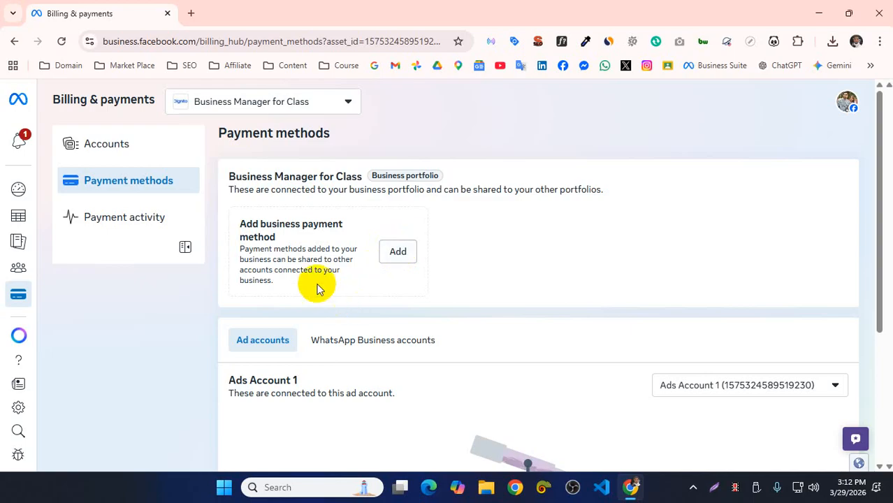
{"action": "left_click", "coordinate": [130, 148]}
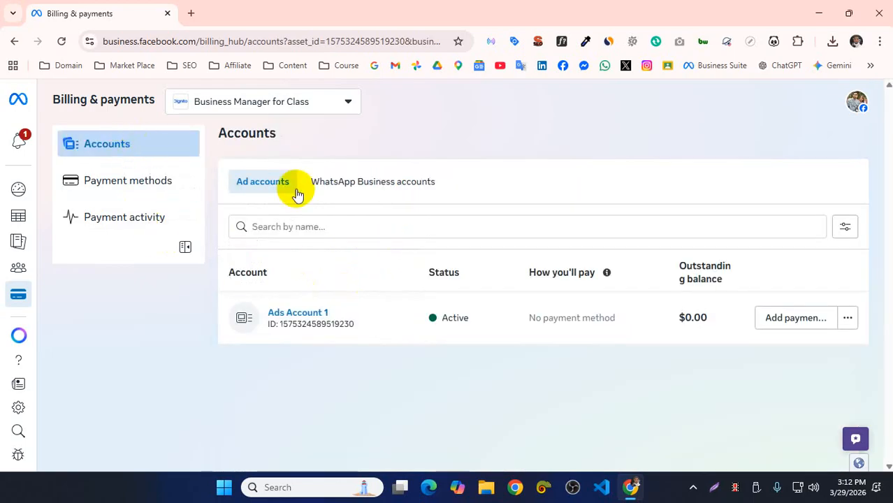
Open the billing details of Ads Account 1 and check the currency in its business info
{"action": "left_click", "coordinate": [316, 313]}
{"action": "scroll", "coordinate": [642, 329], "scroll_direction": "down", "scroll_amount": 2}
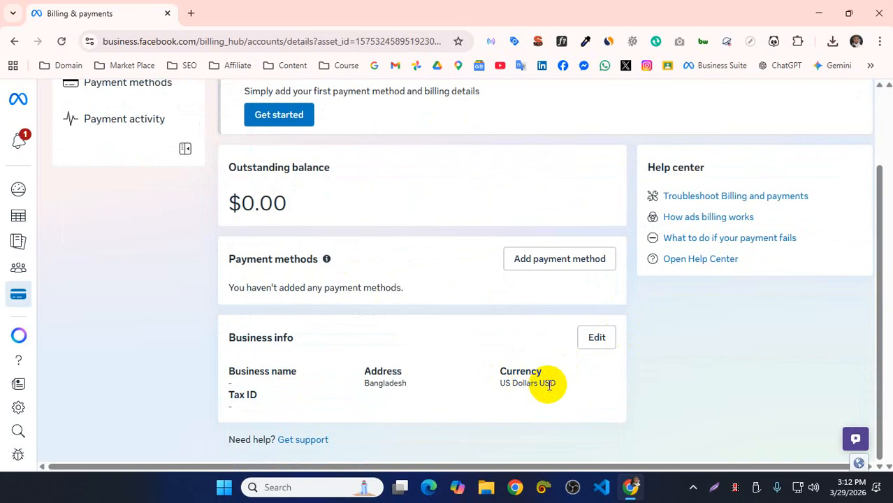
{"action": "triple_click", "coordinate": [548, 383]}
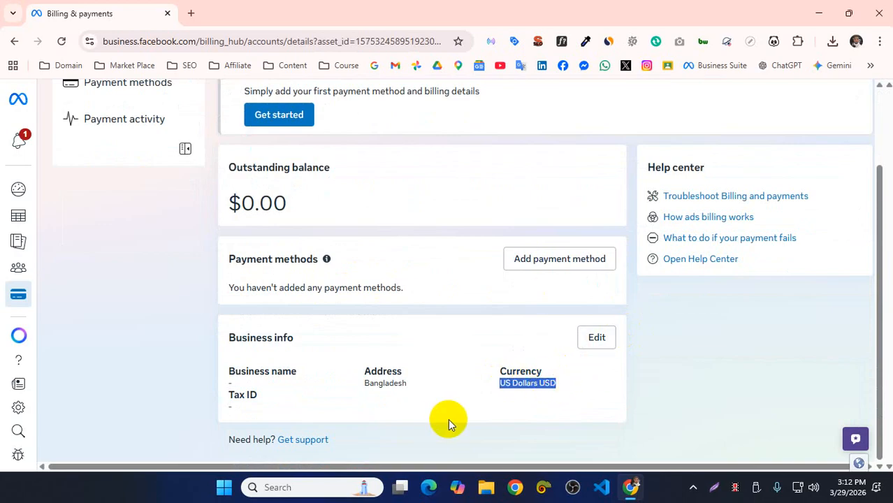
View the tax information form of Ads Account 1, including its currency choices, and close it without saving
{"action": "left_click", "coordinate": [606, 337]}
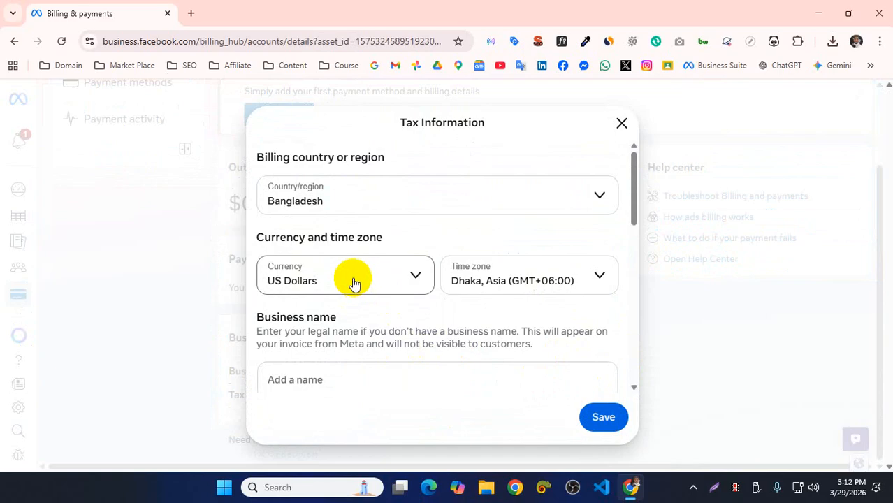
{"action": "left_click", "coordinate": [354, 282]}
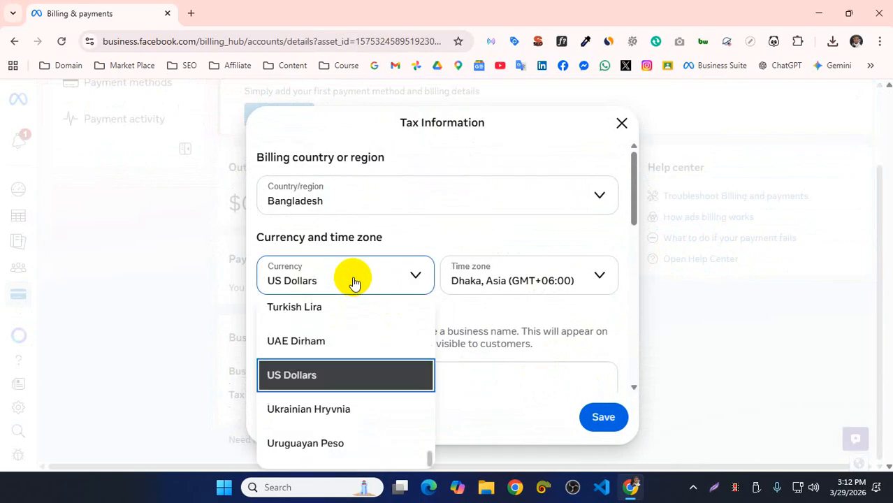
{"action": "left_click", "coordinate": [507, 327]}
{"action": "scroll", "coordinate": [505, 355], "scroll_direction": "down", "scroll_amount": 5}
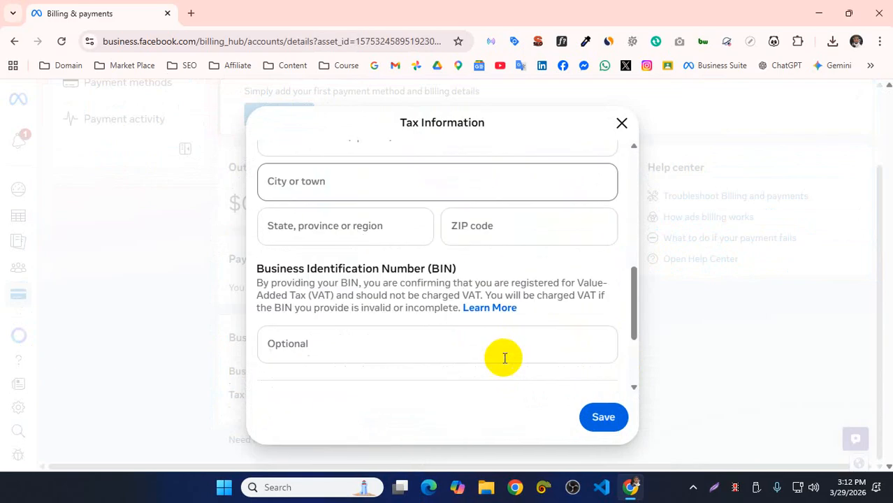
{"action": "scroll", "coordinate": [504, 358], "scroll_direction": "down", "scroll_amount": 3}
{"action": "scroll", "coordinate": [608, 224], "scroll_direction": "up", "scroll_amount": 5}
{"action": "left_click", "coordinate": [622, 123]}
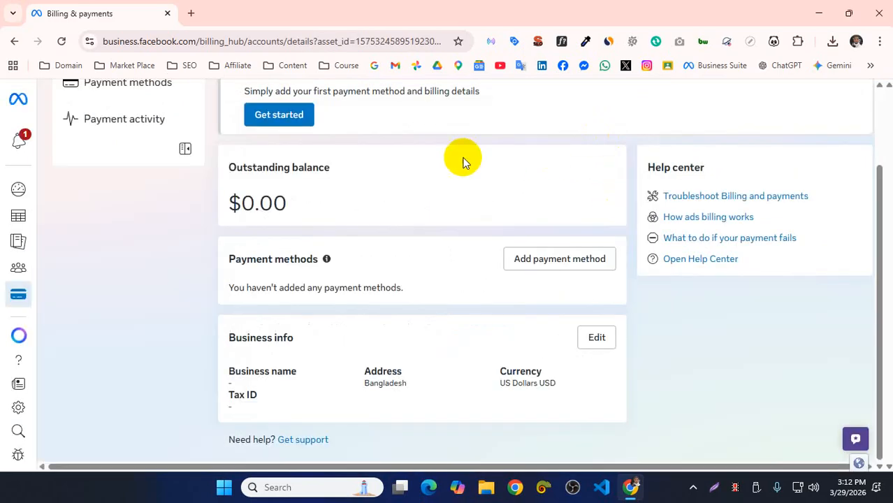
View the list of business portfolios without switching, and review the billing details of Ads Account 1 again
{"action": "scroll", "coordinate": [185, 223], "scroll_direction": "up", "scroll_amount": 3}
{"action": "left_click", "coordinate": [295, 105]}
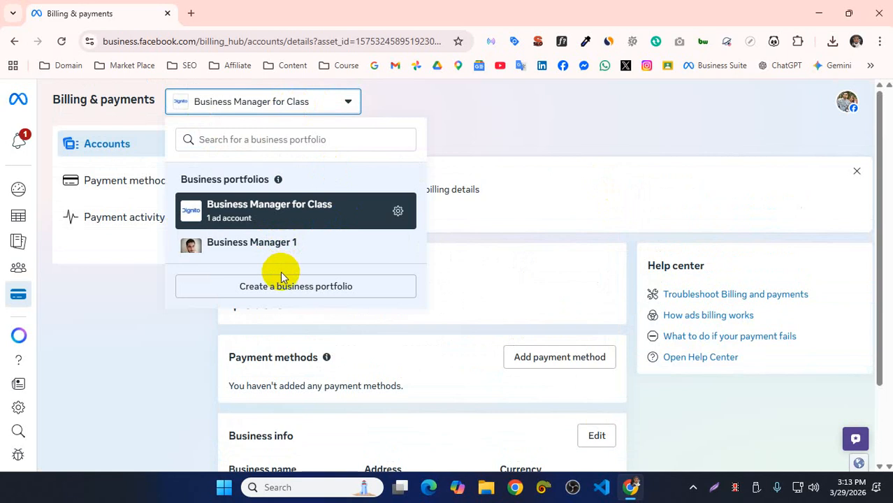
{"action": "left_click", "coordinate": [571, 241]}
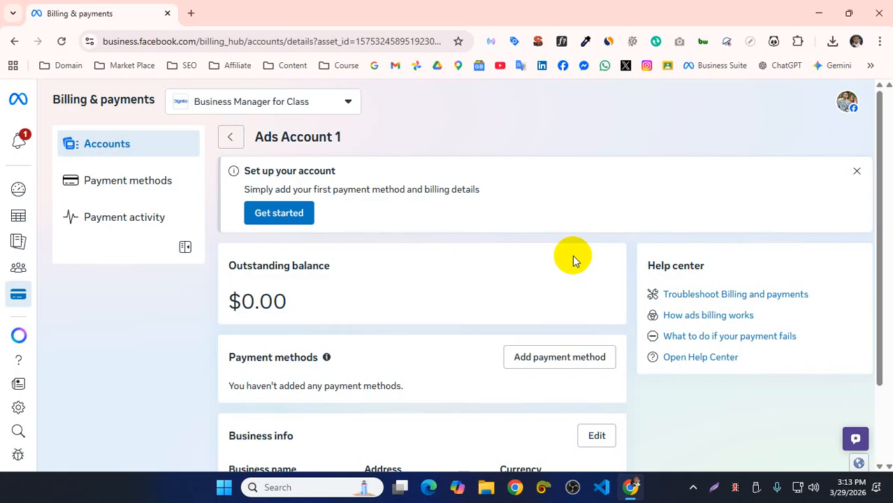
{"action": "scroll", "coordinate": [518, 279], "scroll_direction": "down", "scroll_amount": 2}
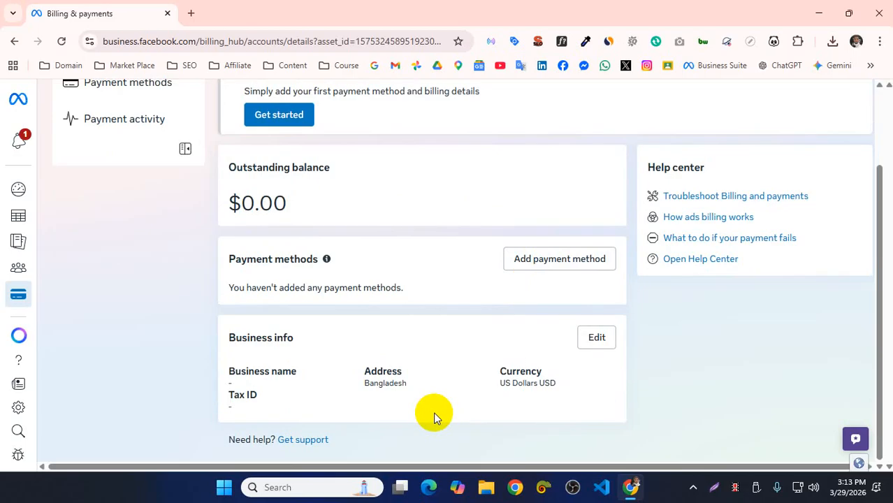
{"action": "scroll", "coordinate": [239, 250], "scroll_direction": "up", "scroll_amount": 3}
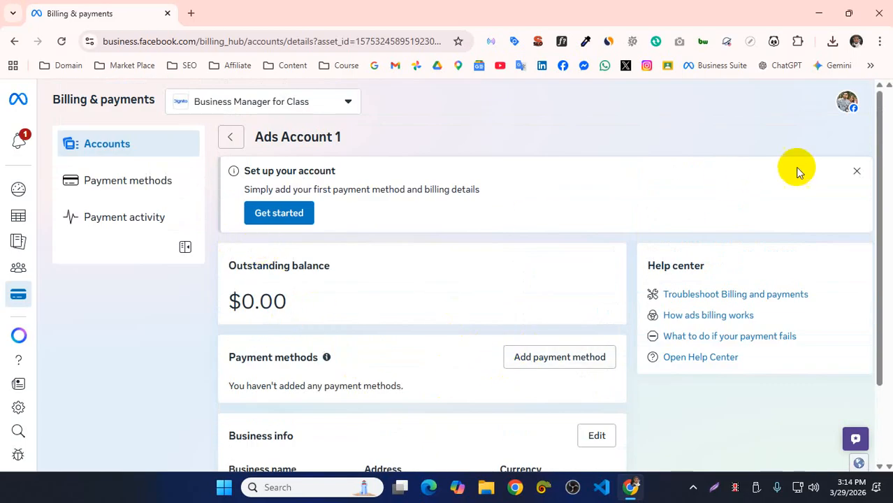
Dismiss the account setup notice and check the address in the business info of Ads Account 1
{"action": "left_click", "coordinate": [857, 171]}
{"action": "scroll", "coordinate": [379, 393], "scroll_direction": "down", "scroll_amount": 1}
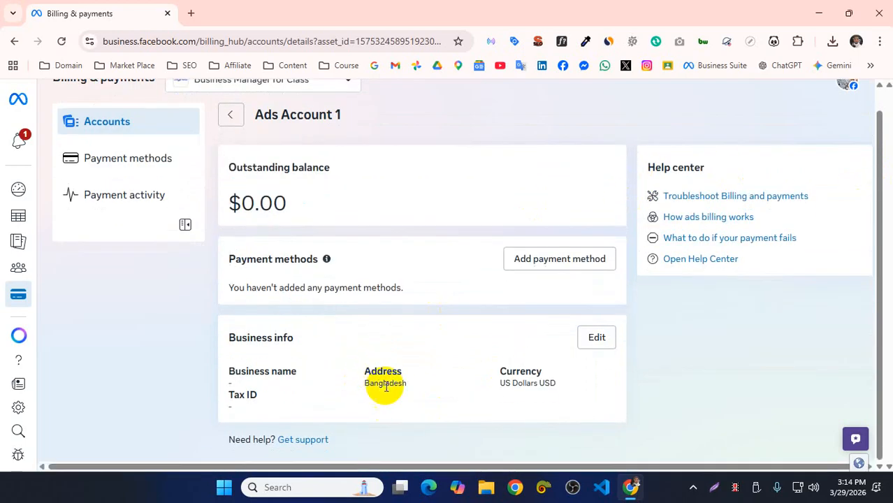
{"action": "double_click", "coordinate": [385, 384]}
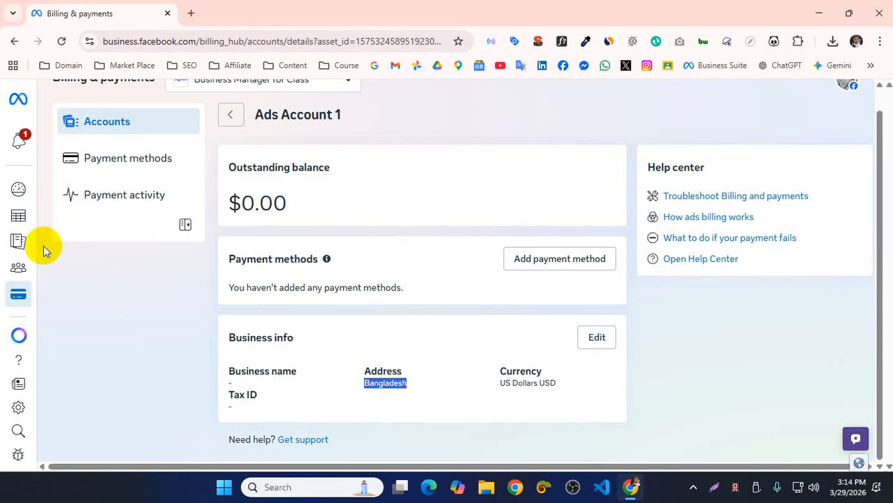
Go from Billing & payments to the campaigns overview of Ads Account 1
{"action": "mouse_move", "coordinate": [45, 299]}
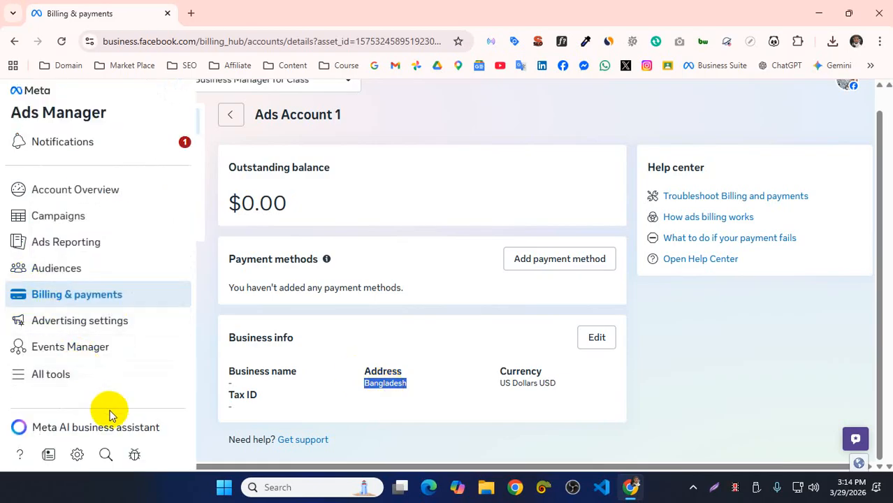
{"action": "left_click", "coordinate": [96, 381]}
{"action": "left_click", "coordinate": [208, 178]}
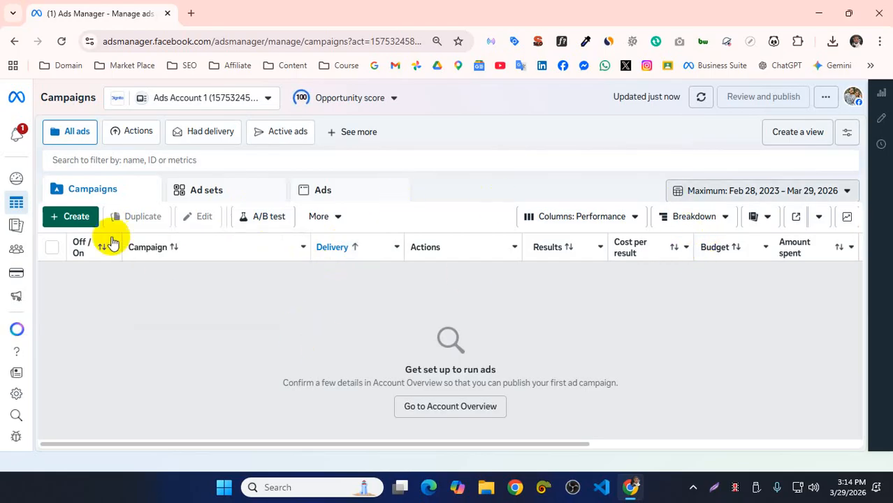
Create a new campaign with the Traffic objective, using the Manual traffic campaign setup
{"action": "left_click", "coordinate": [93, 220]}
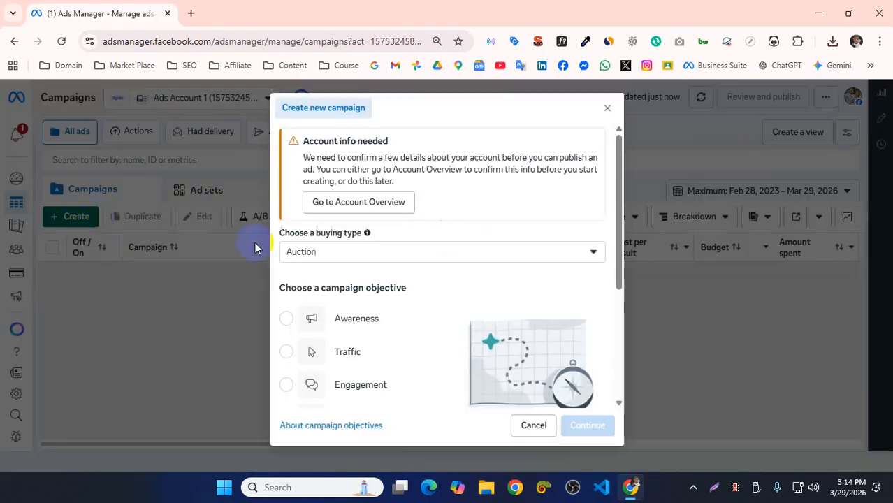
{"action": "scroll", "coordinate": [332, 280], "scroll_direction": "down", "scroll_amount": 1}
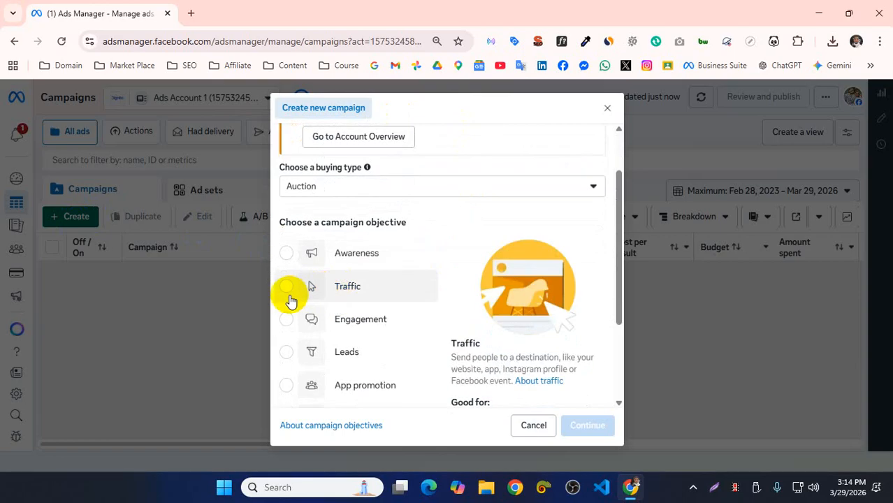
{"action": "left_click", "coordinate": [288, 290]}
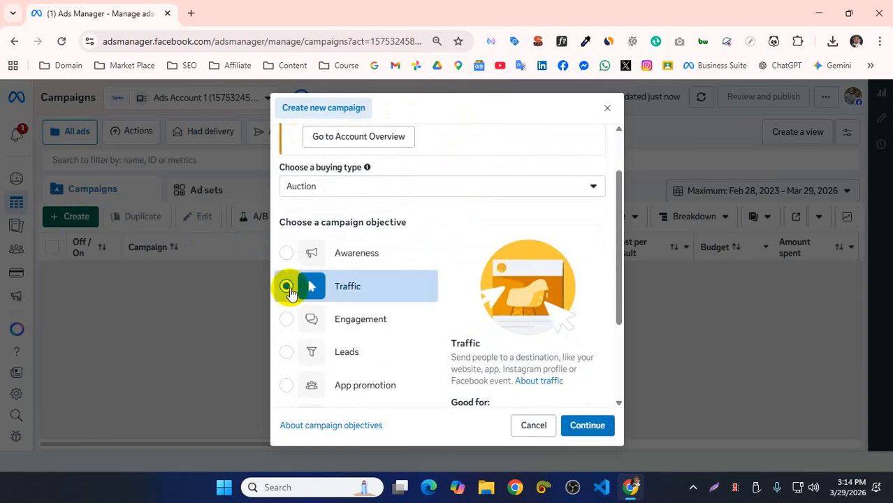
{"action": "left_click", "coordinate": [579, 427]}
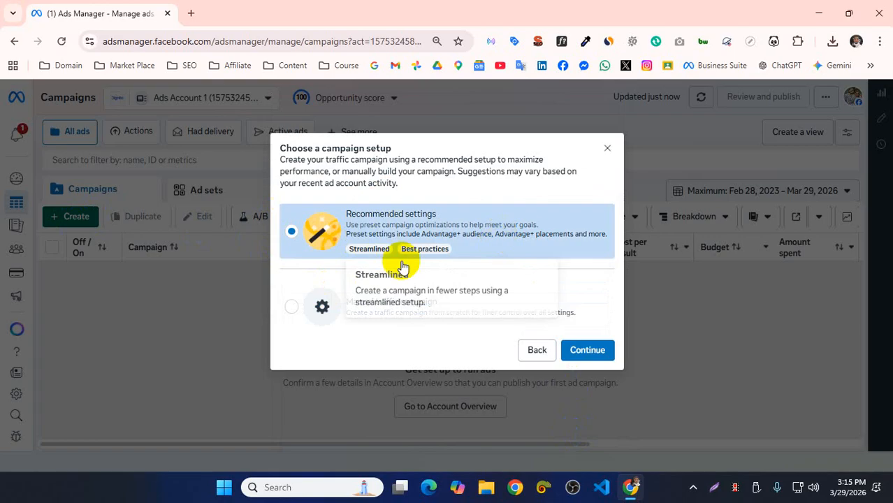
{"action": "left_click", "coordinate": [291, 308]}
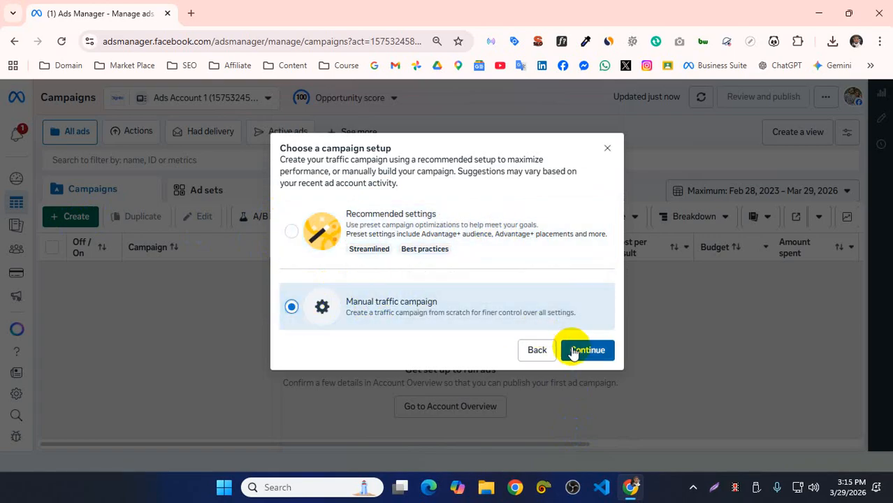
{"action": "left_click", "coordinate": [587, 351]}
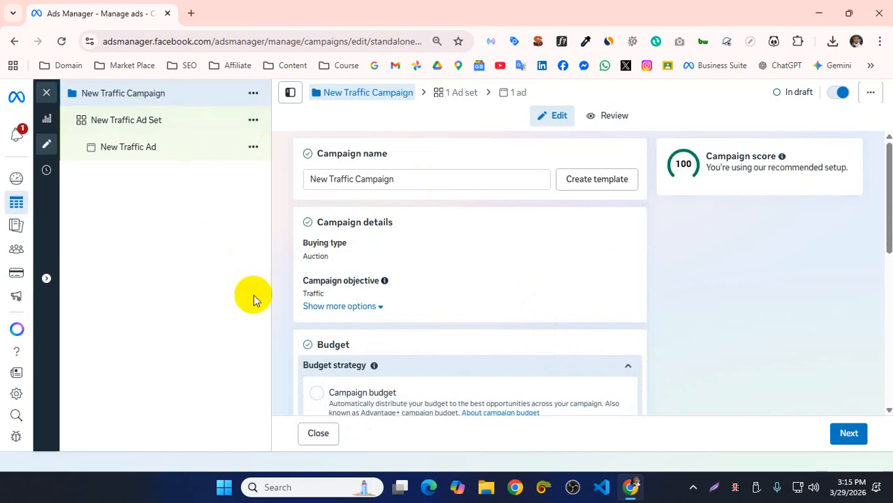
Rename the campaign to "Traffic Campaign - Dignitobd" using the brand name from the clipboard history, and copy the full name
{"action": "double_click", "coordinate": [308, 181]}
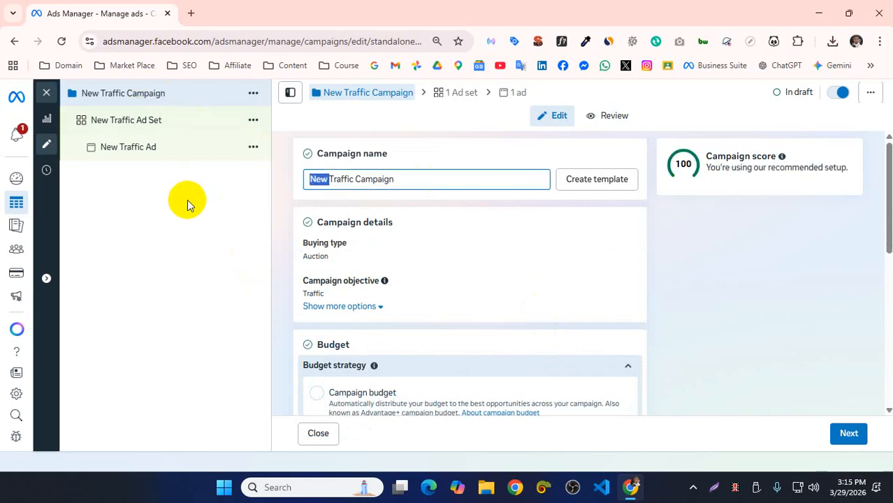
{"action": "key", "text": "BackSpace"}
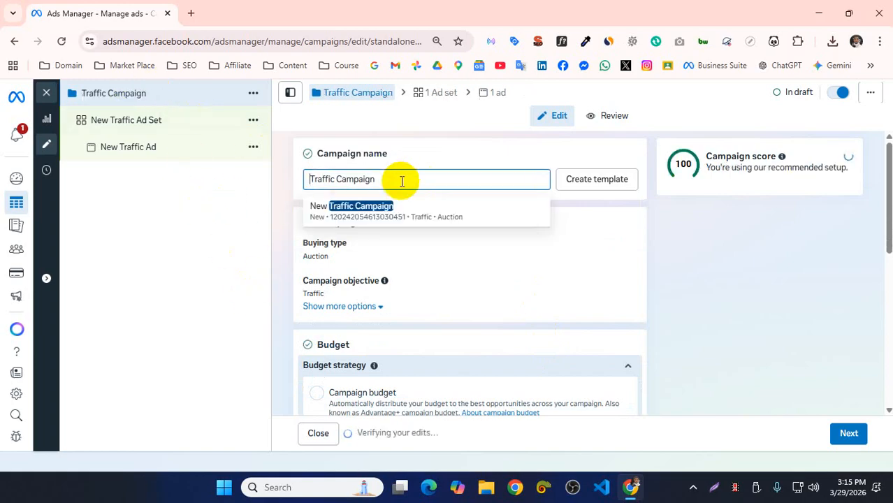
{"action": "type", "text": "-"}
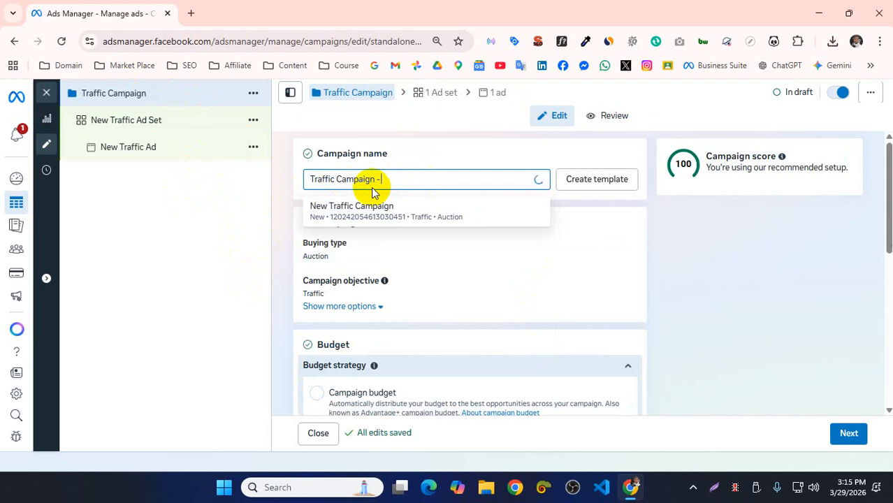
{"action": "key", "text": "super+v"}
{"action": "scroll", "coordinate": [464, 371], "scroll_direction": "down", "scroll_amount": 5}
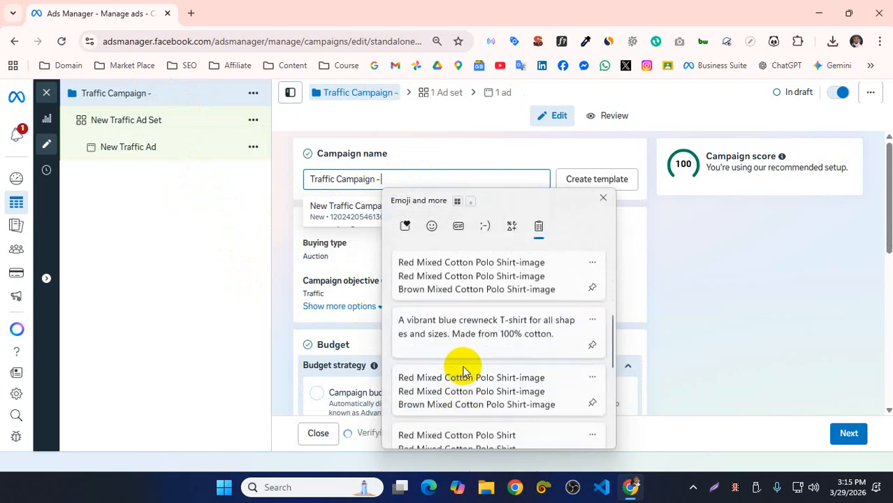
{"action": "scroll", "coordinate": [463, 372], "scroll_direction": "down", "scroll_amount": 5}
{"action": "left_click", "coordinate": [433, 400]}
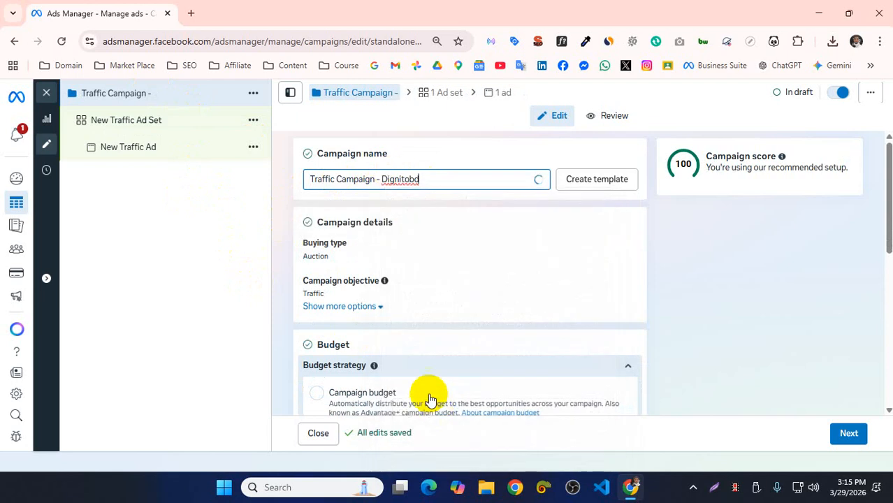
{"action": "key", "text": "ctrl+a"}
{"action": "key", "text": "ctrl+c"}
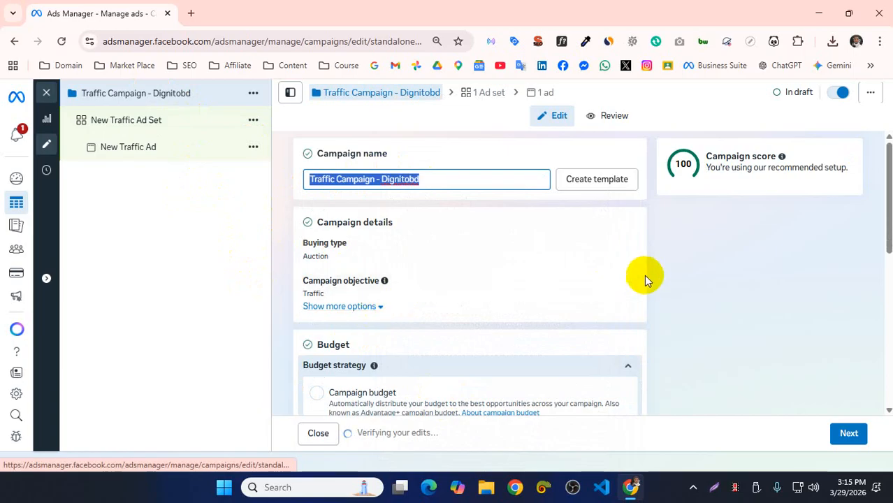
{"action": "left_click", "coordinate": [645, 275]}
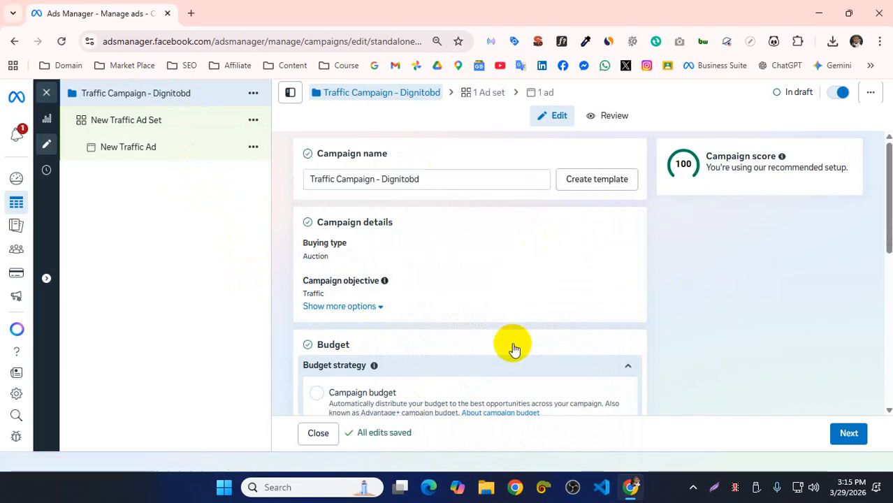
Review the campaign's budget strategy, bid strategy, A/B test and Special Ad Categories settings
{"action": "scroll", "coordinate": [514, 350], "scroll_direction": "down", "scroll_amount": 3}
{"action": "scroll", "coordinate": [512, 349], "scroll_direction": "down", "scroll_amount": 2}
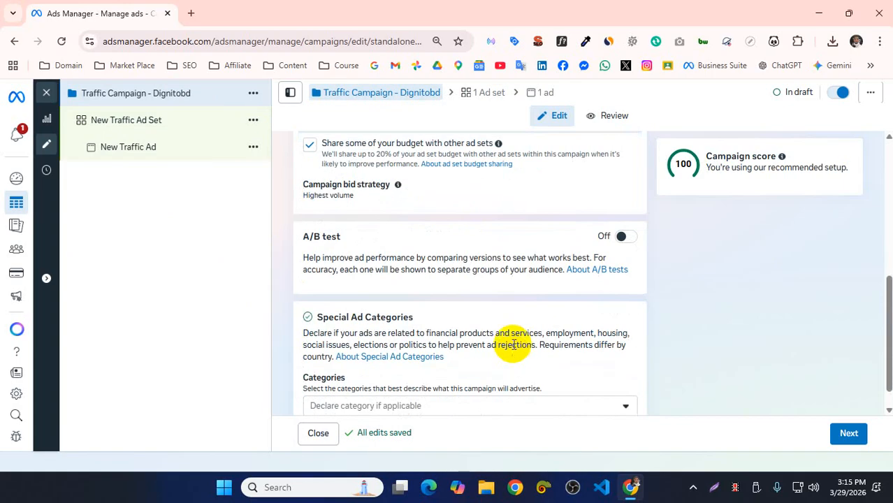
{"action": "scroll", "coordinate": [504, 255], "scroll_direction": "down", "scroll_amount": 1}
{"action": "scroll", "coordinate": [508, 270], "scroll_direction": "up", "scroll_amount": 3}
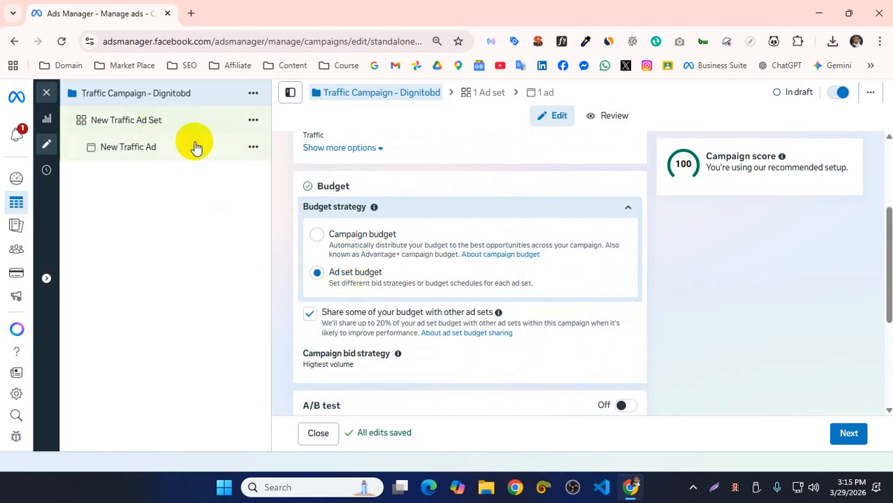
{"action": "scroll", "coordinate": [350, 315], "scroll_direction": "up", "scroll_amount": 2}
{"action": "scroll", "coordinate": [326, 325], "scroll_direction": "down", "scroll_amount": 2}
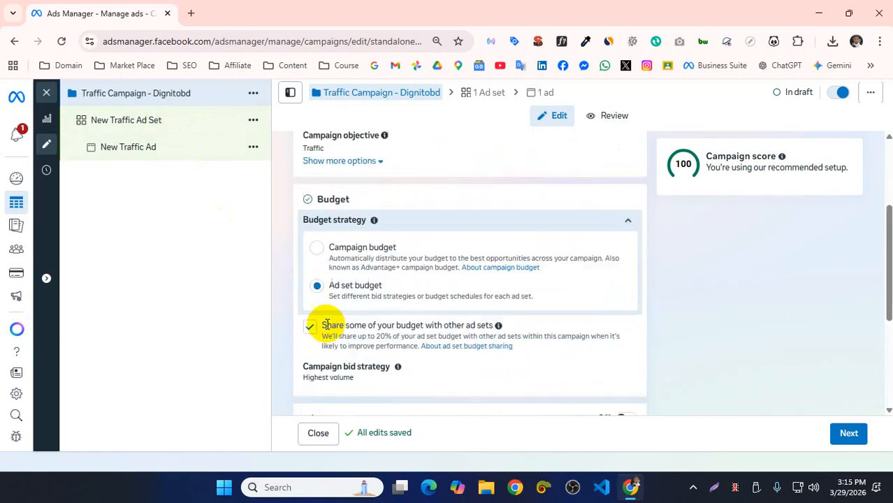
{"action": "left_click", "coordinate": [602, 210]}
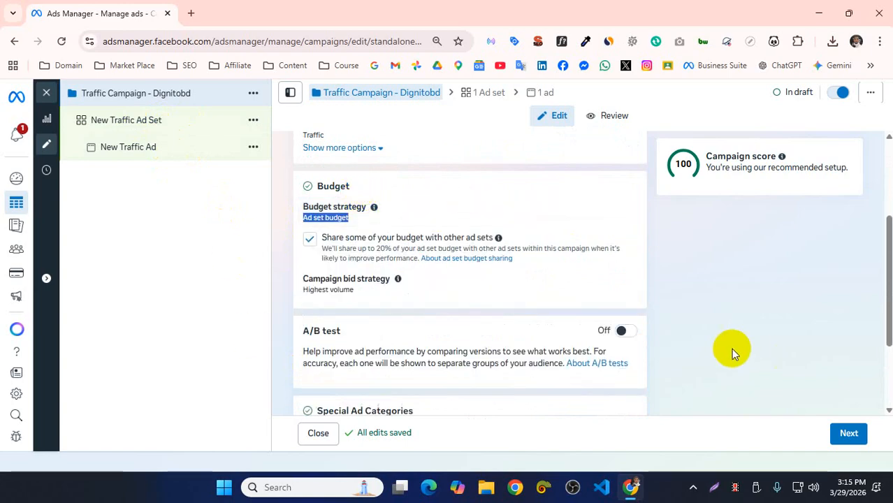
{"action": "scroll", "coordinate": [731, 348], "scroll_direction": "down", "scroll_amount": 2}
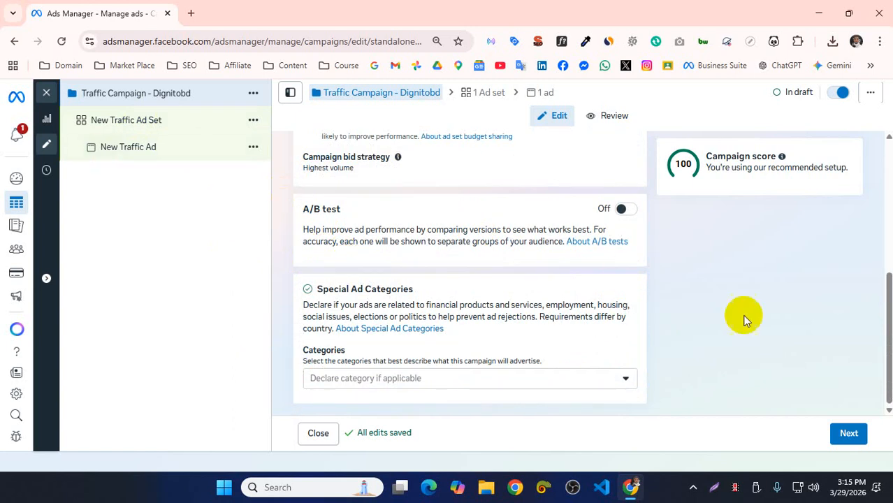
Proceed to the ad set level and rename the ad set to "Traffic Campaign - Dignitobd" using the copied campaign name
{"action": "left_click", "coordinate": [848, 433]}
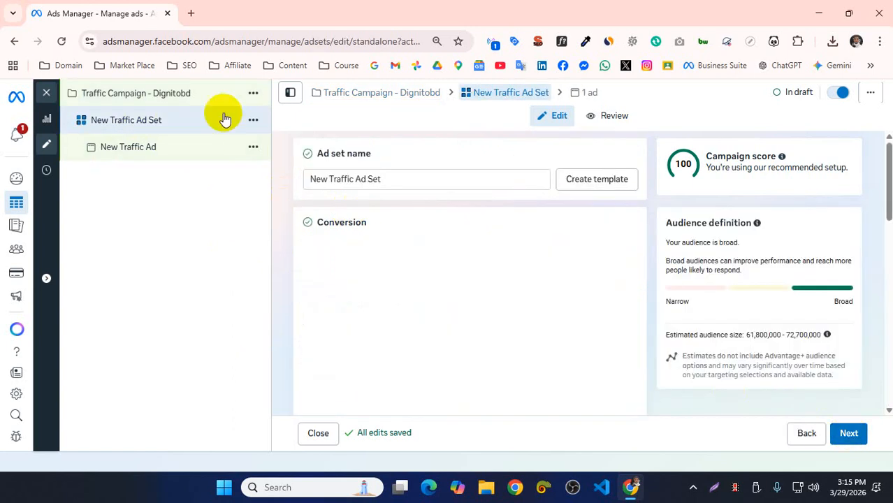
{"action": "left_click", "coordinate": [352, 180]}
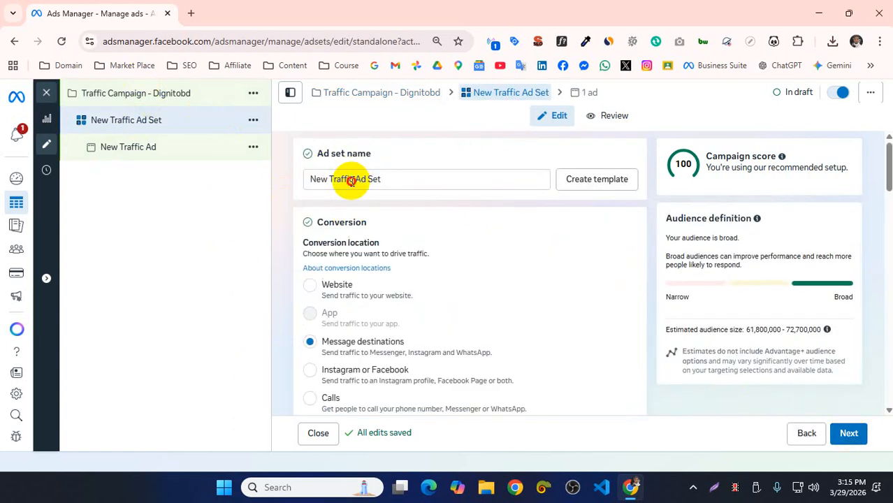
{"action": "double_click", "coordinate": [352, 181]}
{"action": "left_click", "coordinate": [371, 180]}
{"action": "key", "text": "ctrl+a"}
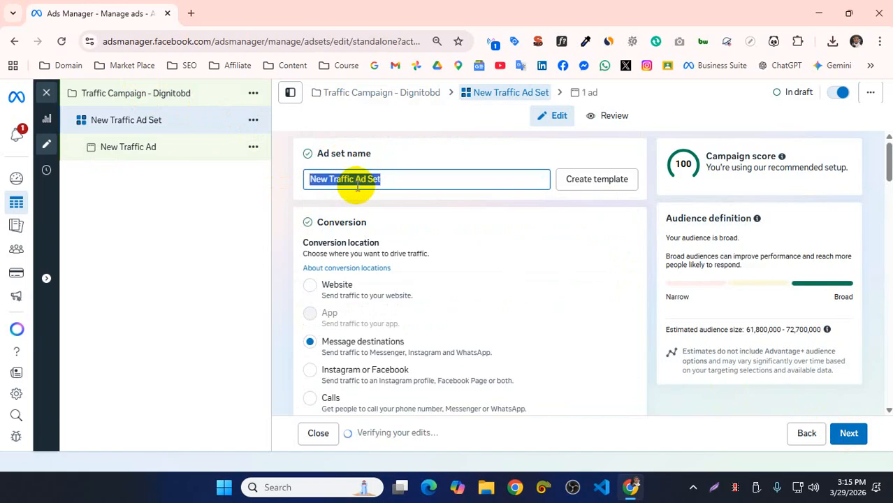
{"action": "key", "text": "ctrl+v"}
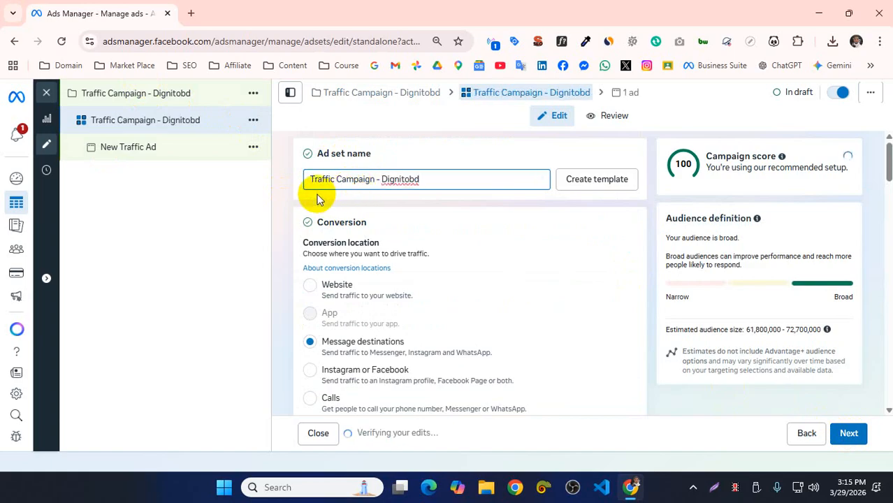
Set the ad set's conversion location to Website
{"action": "scroll", "coordinate": [315, 195], "scroll_direction": "down", "scroll_amount": 2}
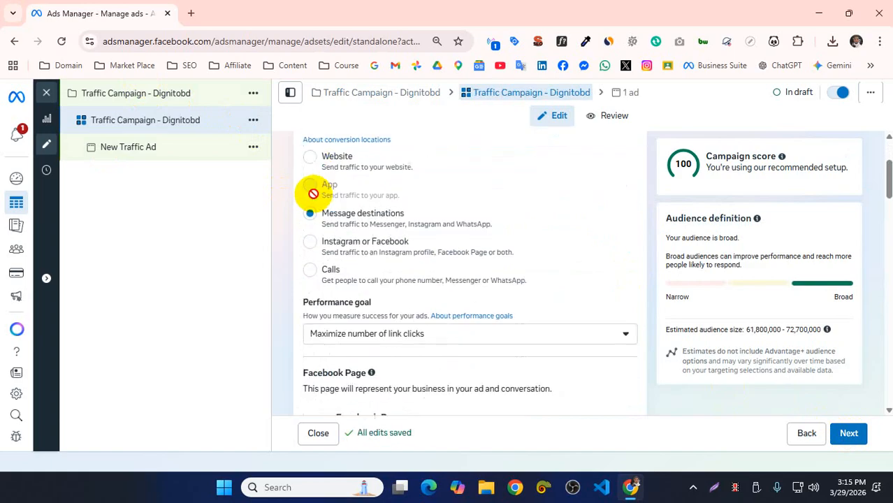
{"action": "scroll", "coordinate": [313, 194], "scroll_direction": "up", "scroll_amount": 1}
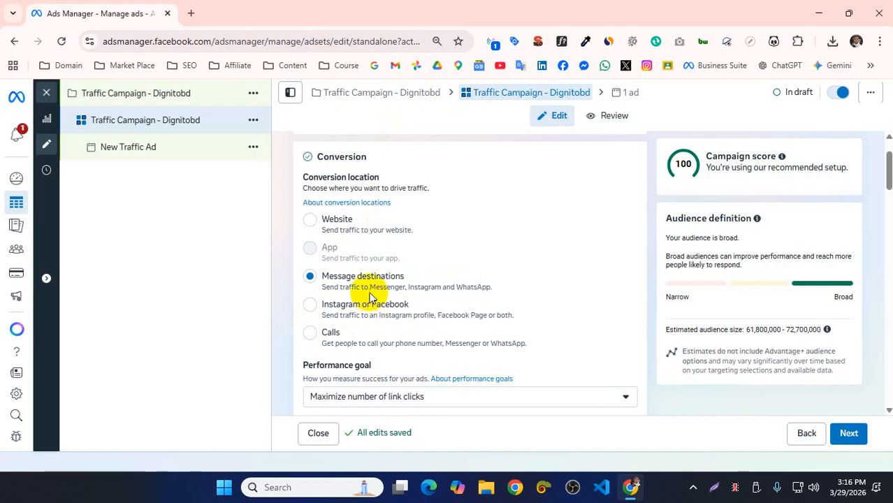
{"action": "left_click", "coordinate": [333, 217]}
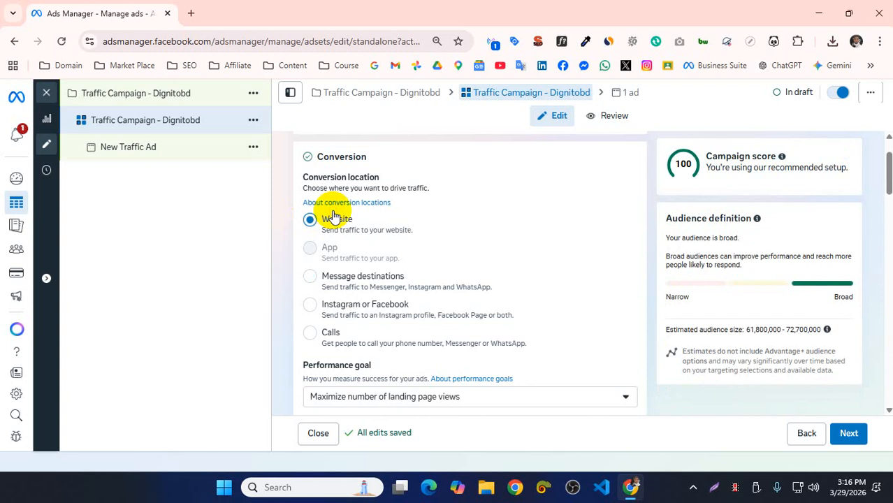
{"action": "scroll", "coordinate": [440, 231], "scroll_direction": "down", "scroll_amount": 2}
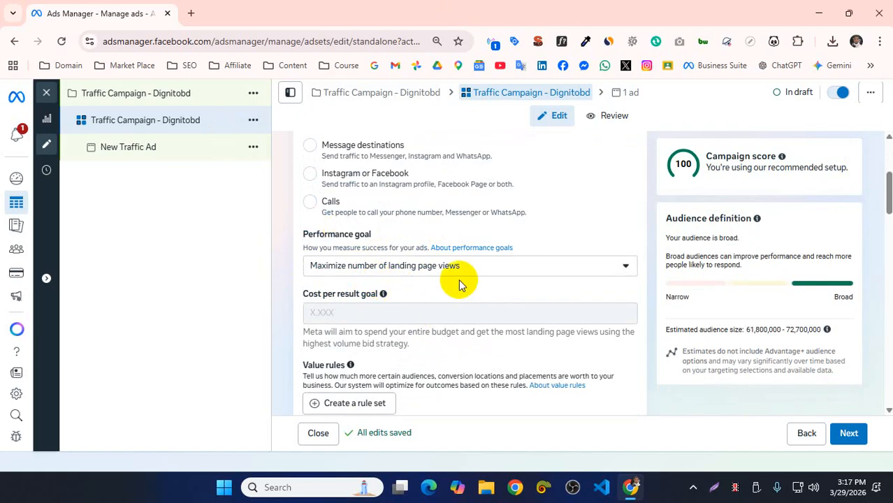
Search Google for "baf radar" in a new browser tab and view the BAF Radar (MTR) - Dhaka page
{"action": "left_click", "coordinate": [192, 14]}
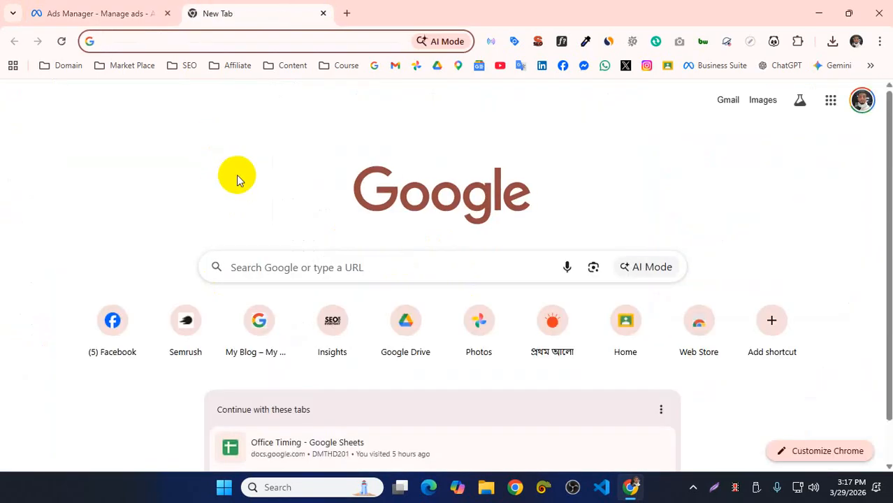
{"action": "type", "text": "b"}
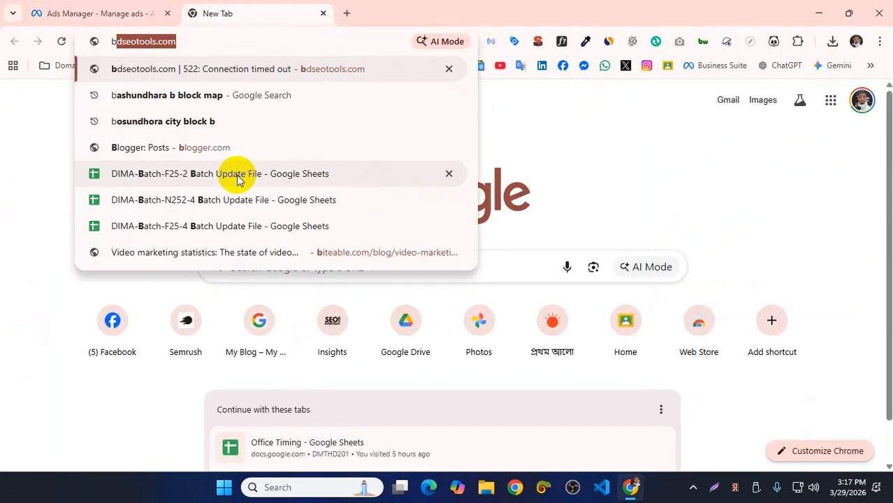
{"action": "type", "text": "af"}
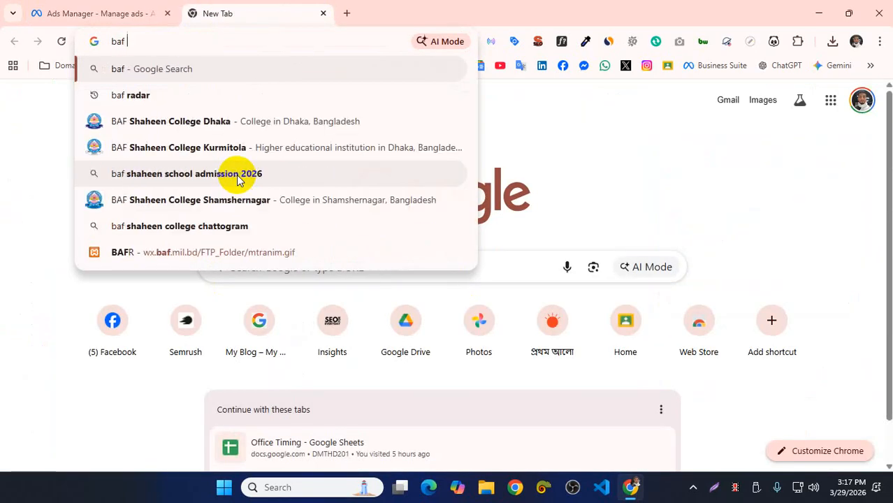
{"action": "key", "text": "Down"}
{"action": "key", "text": "Return"}
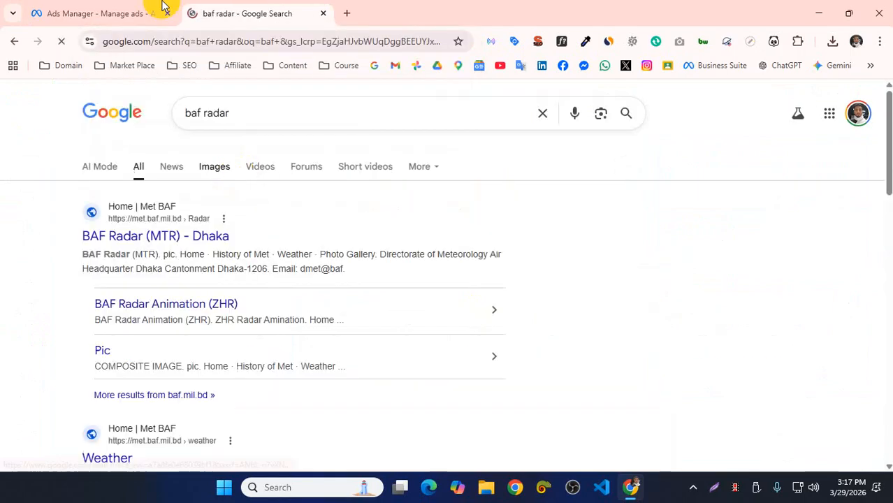
{"action": "left_click", "coordinate": [147, 239]}
{"action": "scroll", "coordinate": [409, 263], "scroll_direction": "down", "scroll_amount": 1}
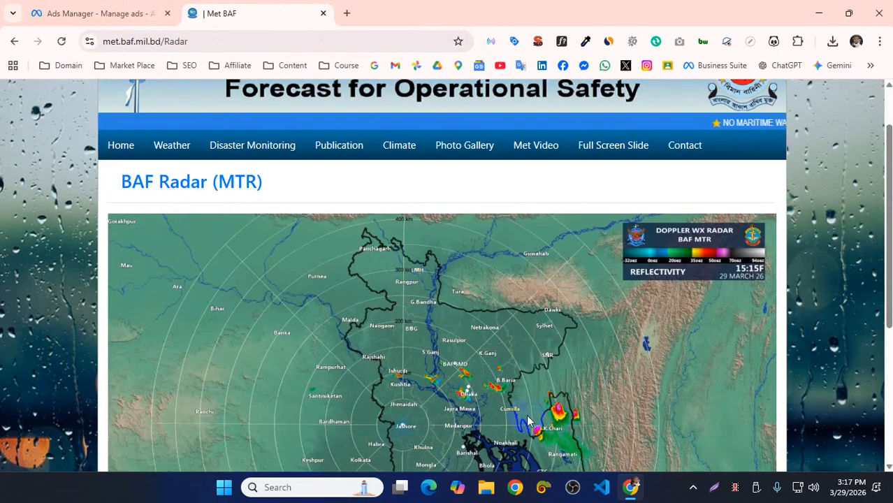
{"action": "scroll", "coordinate": [429, 350], "scroll_direction": "down", "scroll_amount": 2}
{"action": "scroll", "coordinate": [213, 214], "scroll_direction": "up", "scroll_amount": 3}
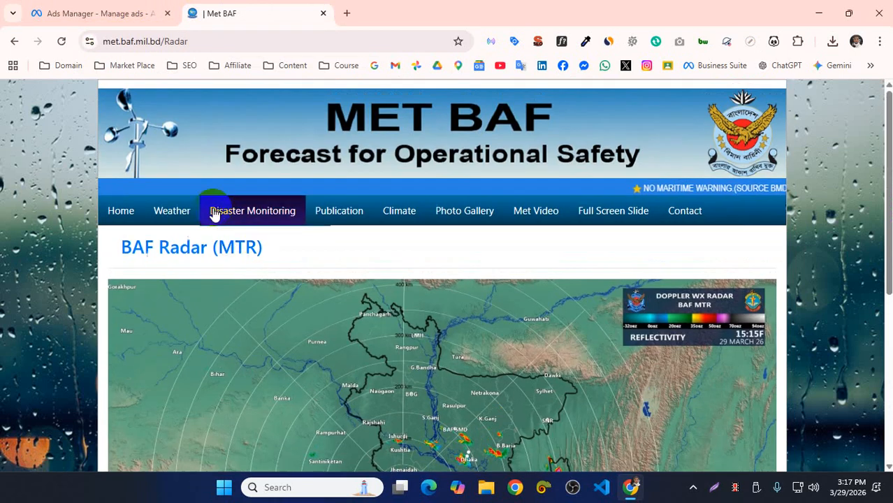
Go to the Met BAF Weather page, view its MTR radar animation image in a separate tab, and close that image
{"action": "left_click", "coordinate": [191, 212]}
{"action": "scroll", "coordinate": [487, 326], "scroll_direction": "down", "scroll_amount": 10}
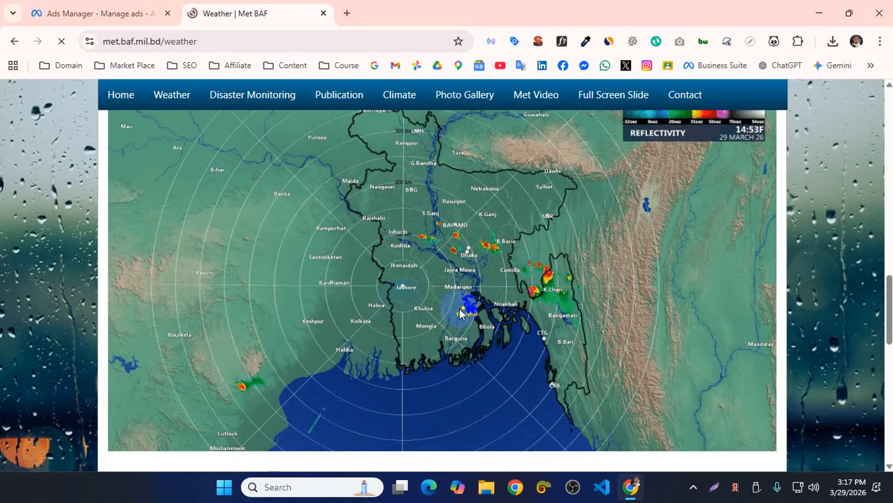
{"action": "right_click", "coordinate": [460, 311]}
{"action": "left_click", "coordinate": [496, 326]}
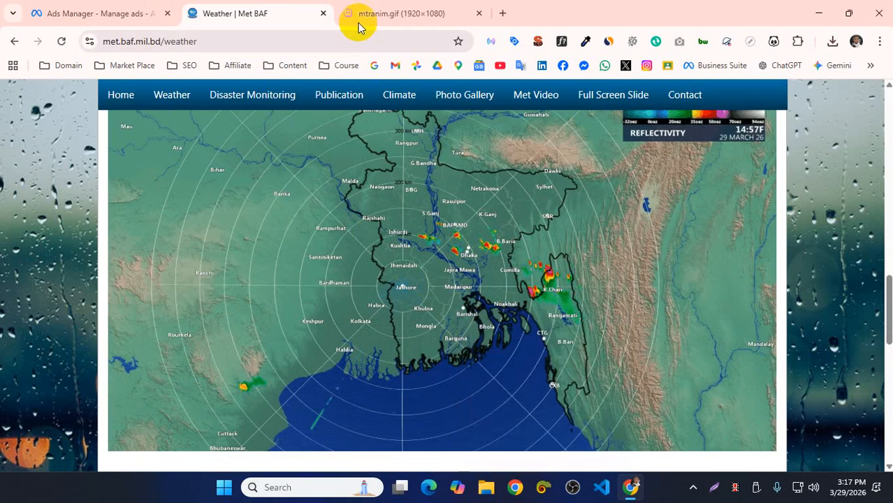
{"action": "left_click", "coordinate": [358, 15]}
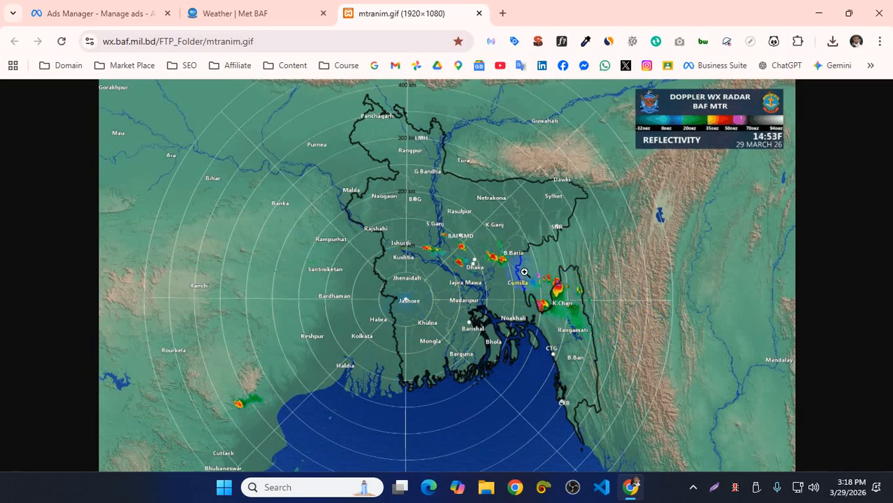
{"action": "left_click", "coordinate": [479, 13]}
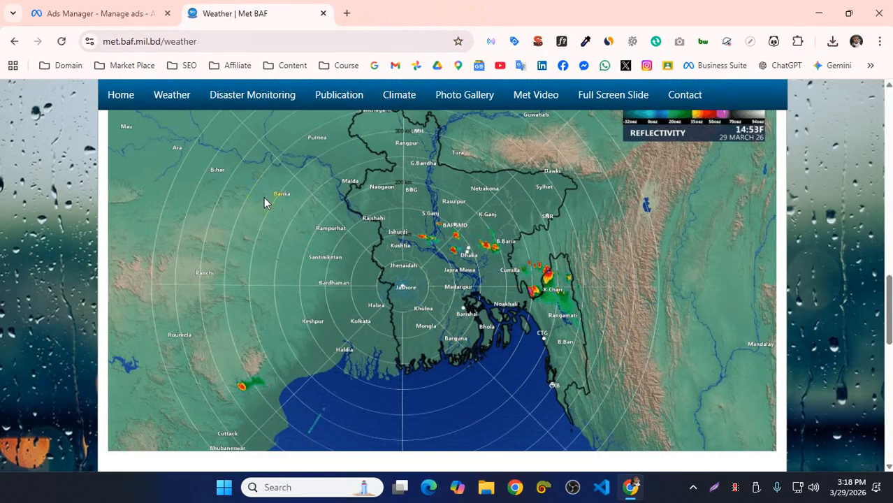
Examine the BAF Radar Animation (ZHR) and Weather Outlook sections, and close the weather page to return to Ads Manager
{"action": "scroll", "coordinate": [493, 275], "scroll_direction": "down", "scroll_amount": 4}
{"action": "scroll", "coordinate": [493, 274], "scroll_direction": "down", "scroll_amount": 2}
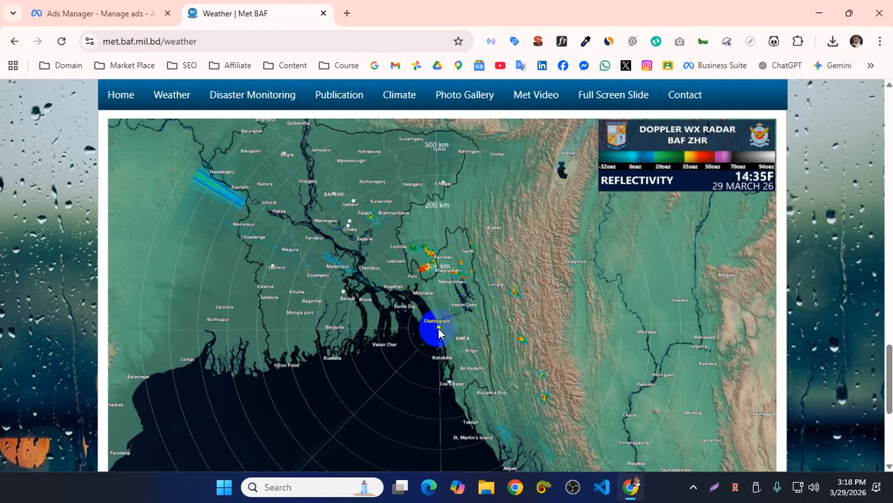
{"action": "scroll", "coordinate": [440, 322], "scroll_direction": "down", "scroll_amount": 5}
{"action": "scroll", "coordinate": [444, 311], "scroll_direction": "up", "scroll_amount": 7}
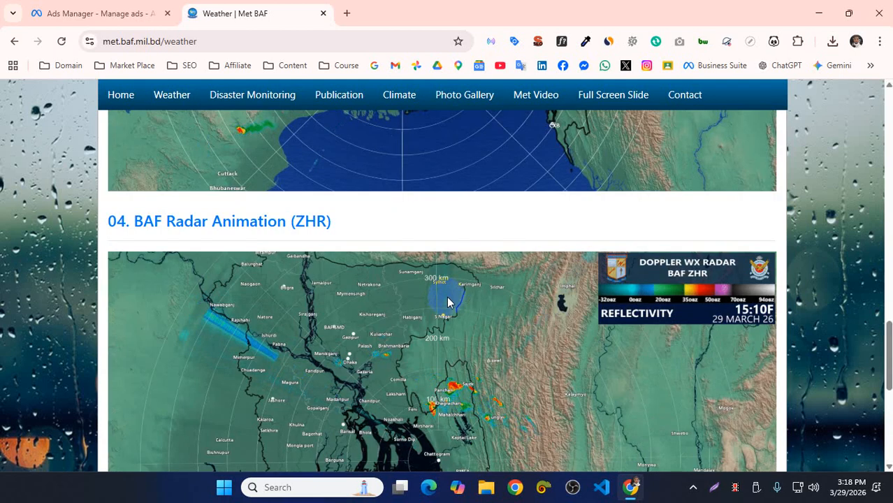
{"action": "scroll", "coordinate": [448, 302], "scroll_direction": "down", "scroll_amount": 2}
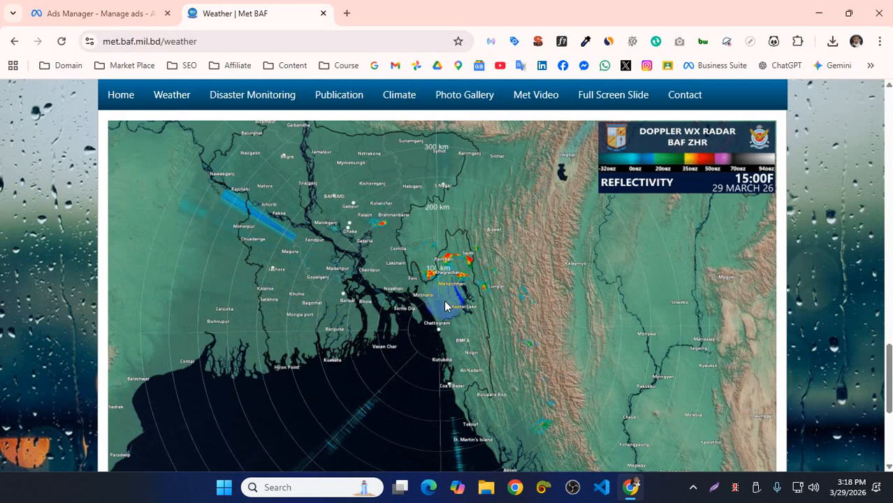
{"action": "scroll", "coordinate": [454, 308], "scroll_direction": "down", "scroll_amount": 2}
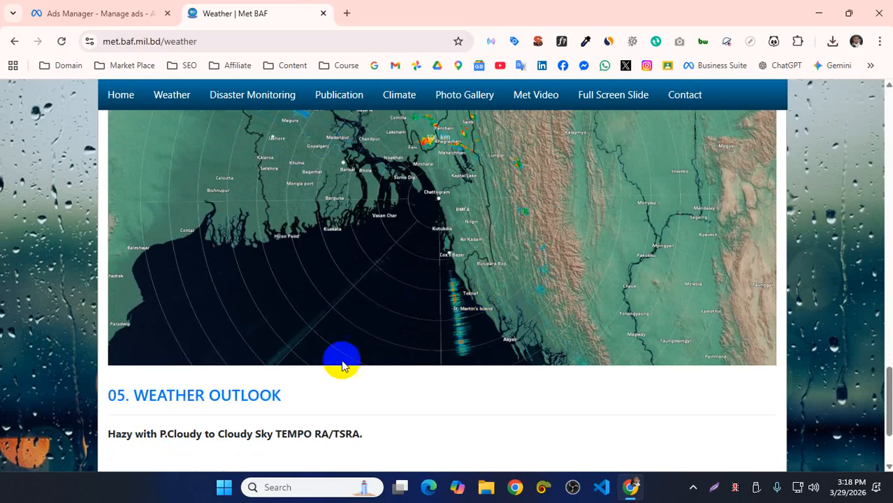
{"action": "scroll", "coordinate": [378, 343], "scroll_direction": "up", "scroll_amount": 4}
{"action": "scroll", "coordinate": [432, 226], "scroll_direction": "up", "scroll_amount": 8}
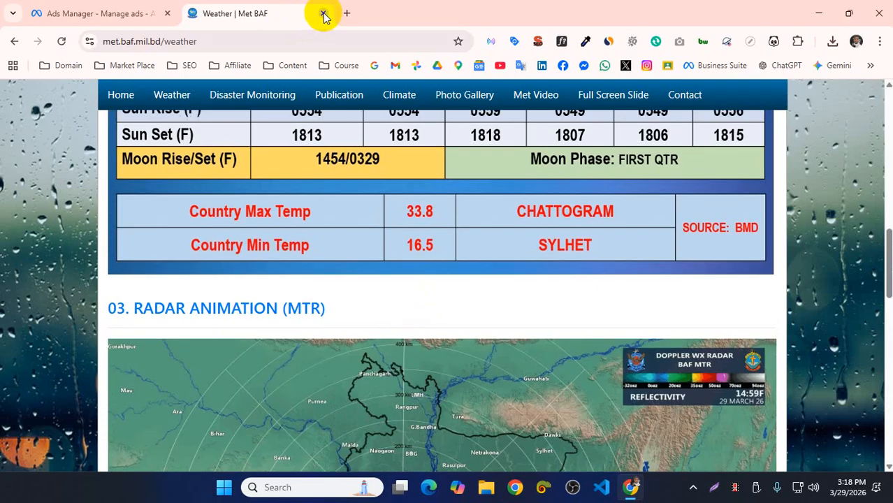
{"action": "left_click", "coordinate": [323, 14]}
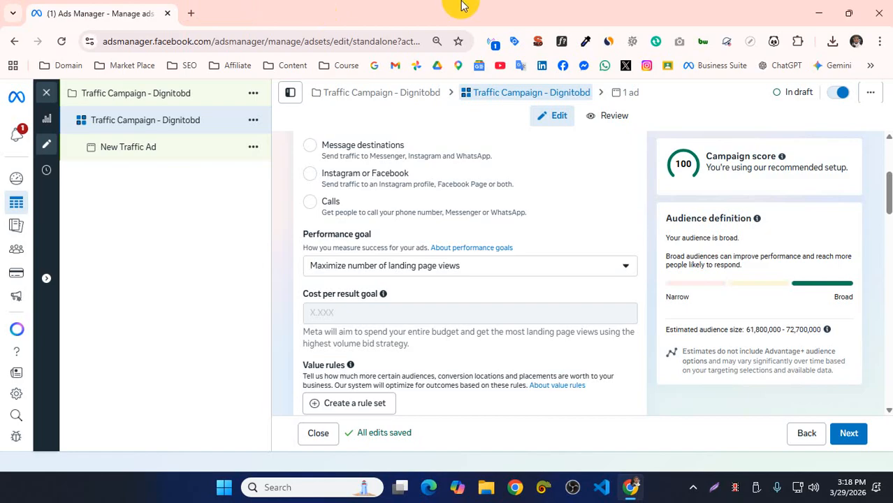
Review the performance goal options, try Maximize number of link clicks, and switch back to Maximize number of landing page views
{"action": "left_click", "coordinate": [351, 274]}
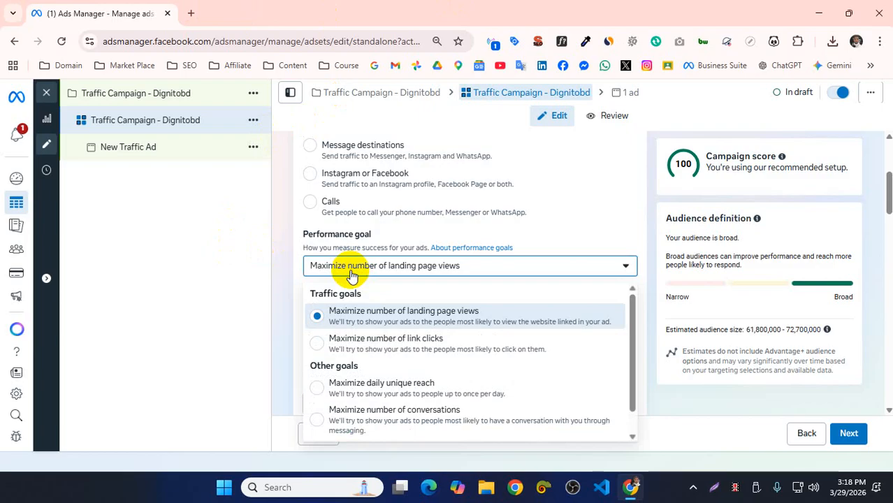
{"action": "scroll", "coordinate": [463, 390], "scroll_direction": "down", "scroll_amount": 1}
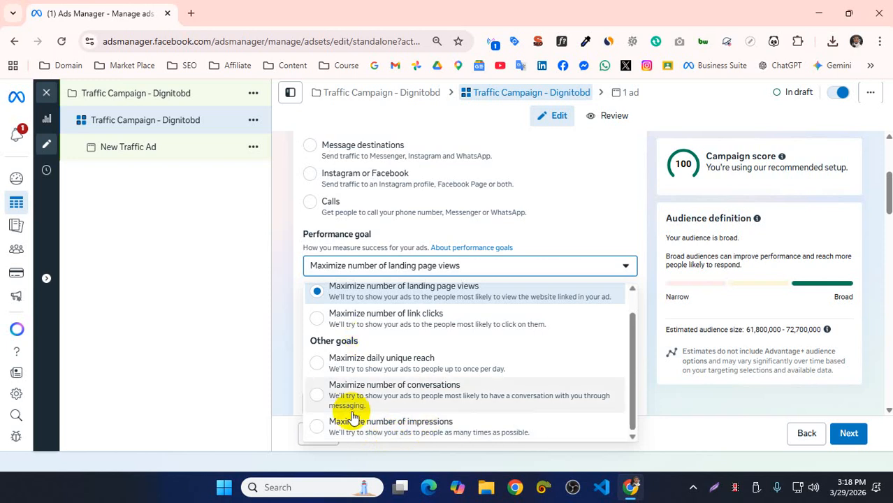
{"action": "scroll", "coordinate": [353, 358], "scroll_direction": "up", "scroll_amount": 1}
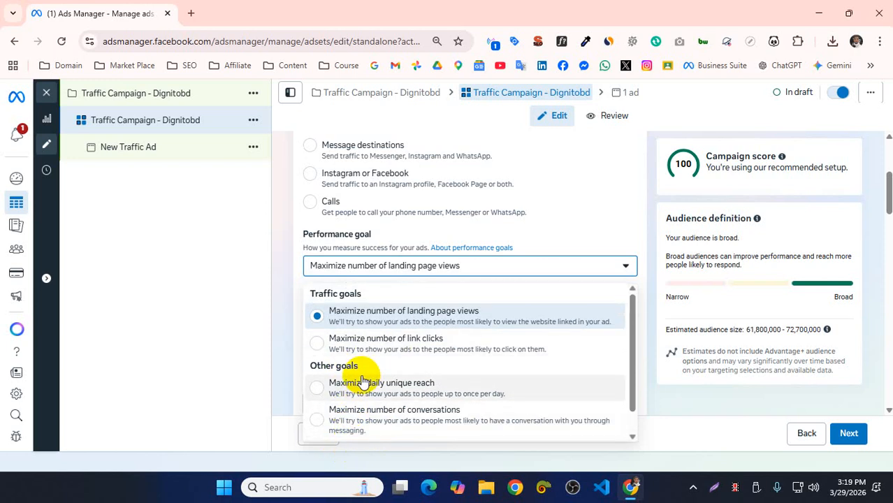
{"action": "left_click", "coordinate": [326, 343]}
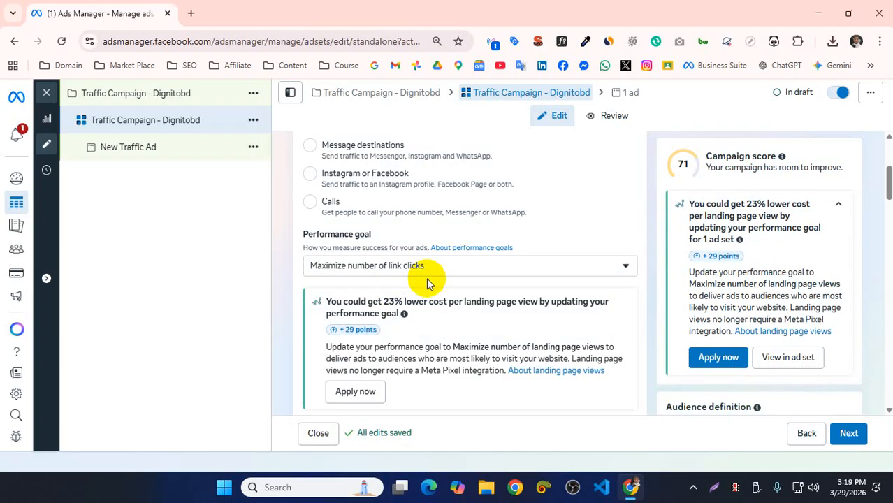
{"action": "left_click", "coordinate": [366, 268]}
{"action": "left_click", "coordinate": [323, 314]}
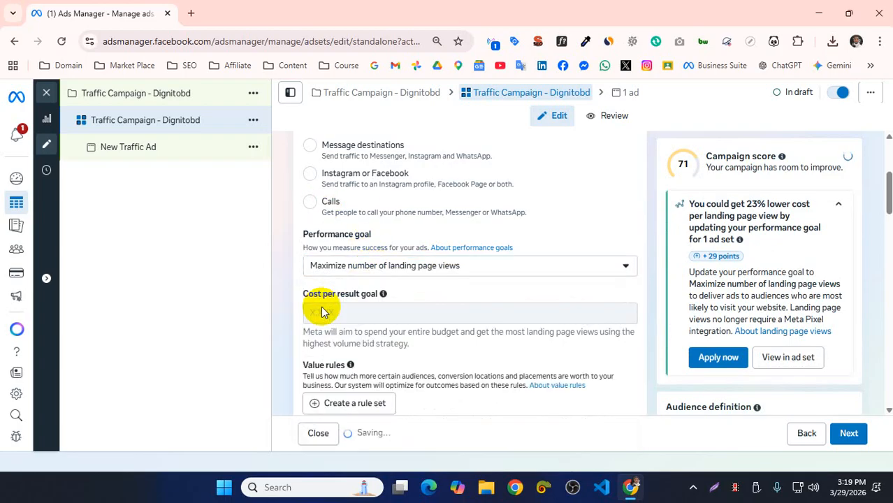
{"action": "mouse_move", "coordinate": [315, 309]}
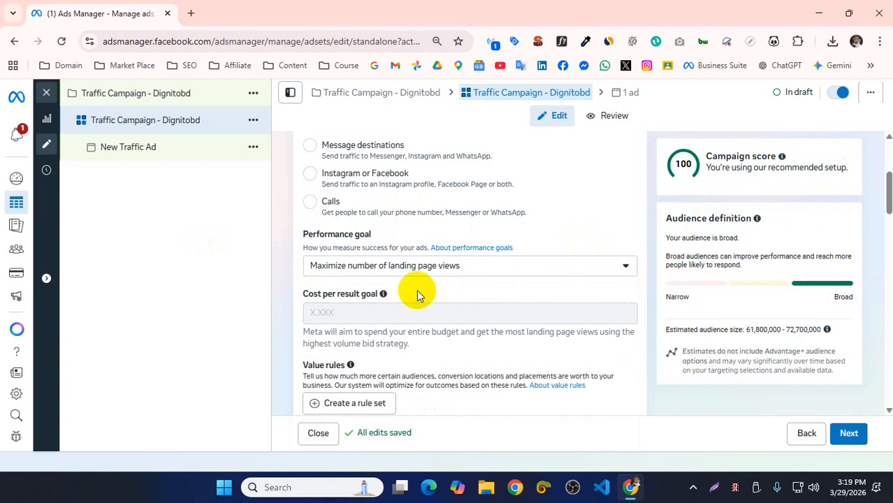
Start a new value rule set for the ad set, acknowledging that overall cost per result may increase
{"action": "scroll", "coordinate": [417, 289], "scroll_direction": "down", "scroll_amount": 2}
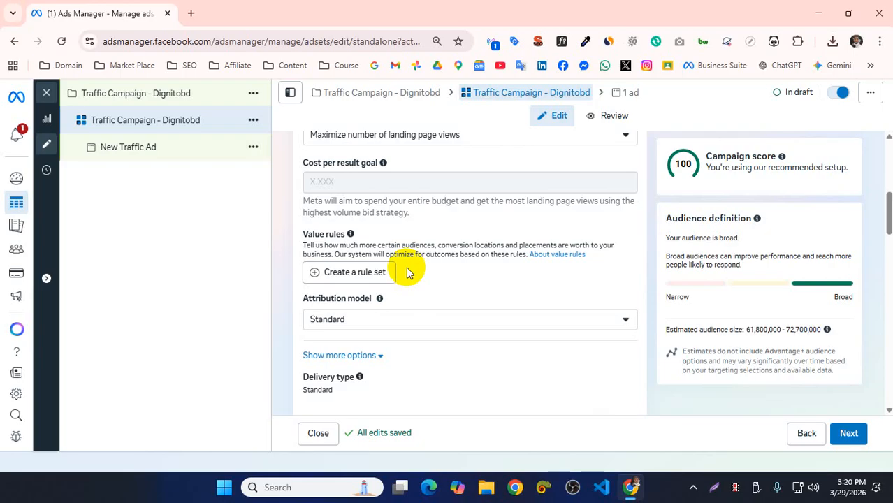
{"action": "left_click", "coordinate": [374, 272]}
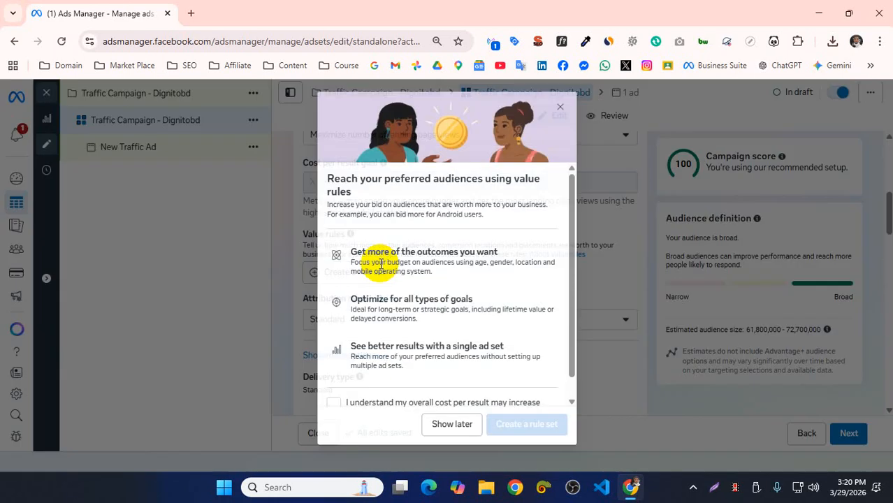
{"action": "scroll", "coordinate": [392, 385], "scroll_direction": "down", "scroll_amount": 1}
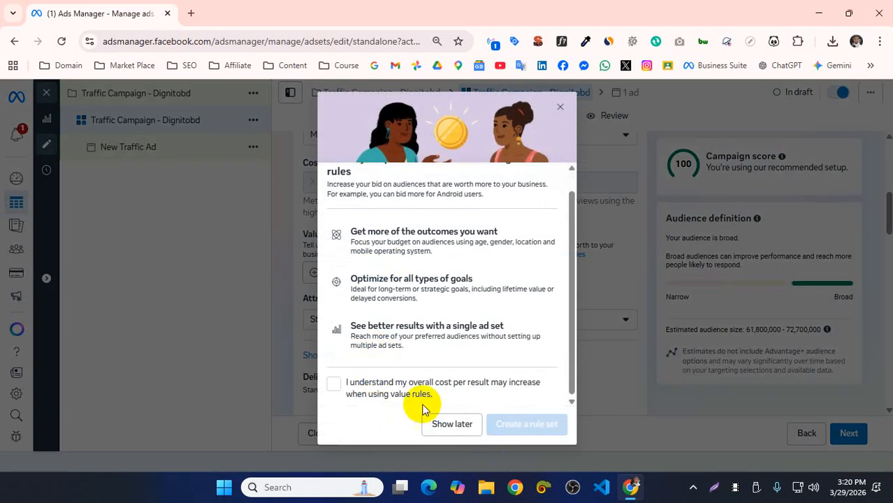
{"action": "left_click", "coordinate": [353, 382]}
{"action": "left_click", "coordinate": [492, 424]}
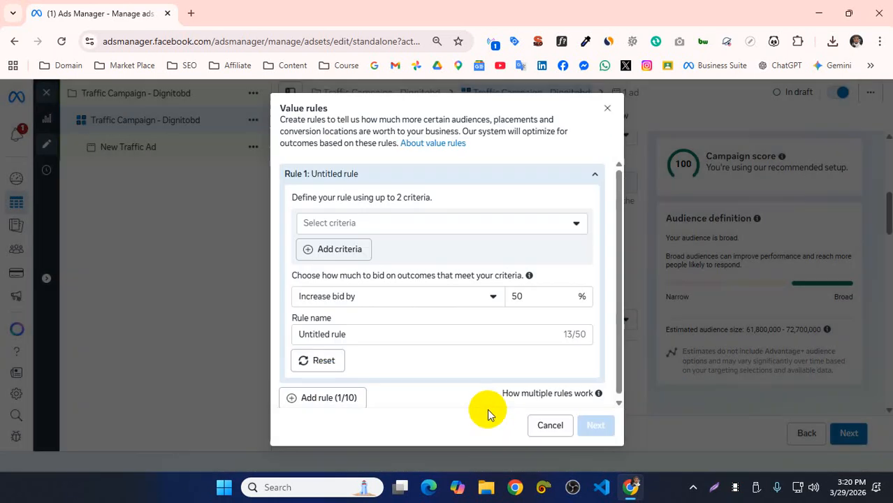
{"action": "left_click", "coordinate": [428, 297]}
{"action": "left_click", "coordinate": [409, 222]}
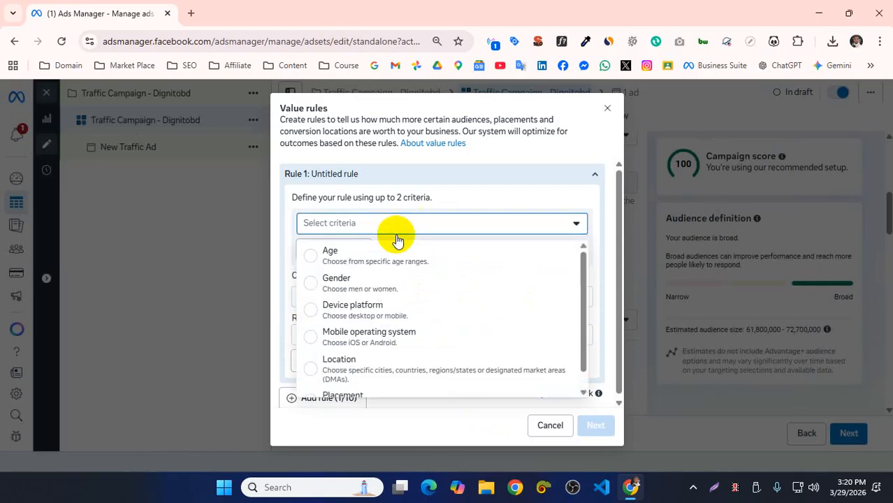
{"action": "left_click", "coordinate": [390, 250]}
{"action": "left_click", "coordinate": [398, 248]}
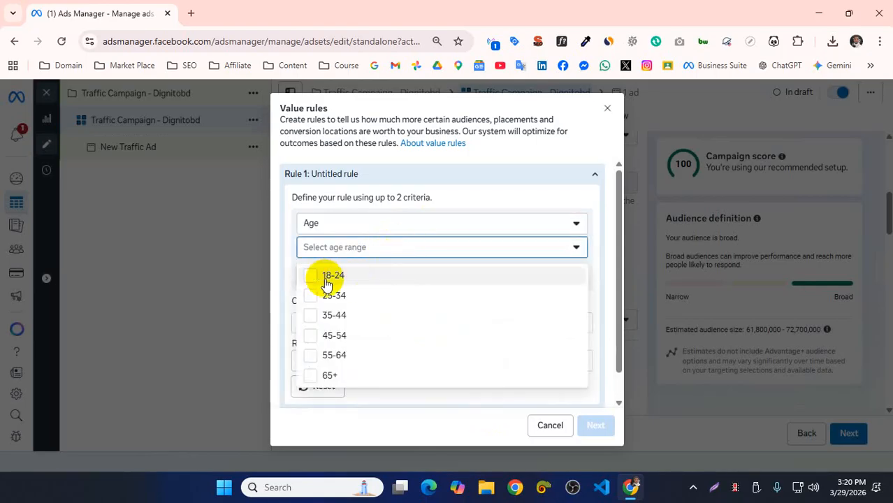
{"action": "left_click", "coordinate": [311, 278]}
{"action": "left_click", "coordinate": [487, 213]}
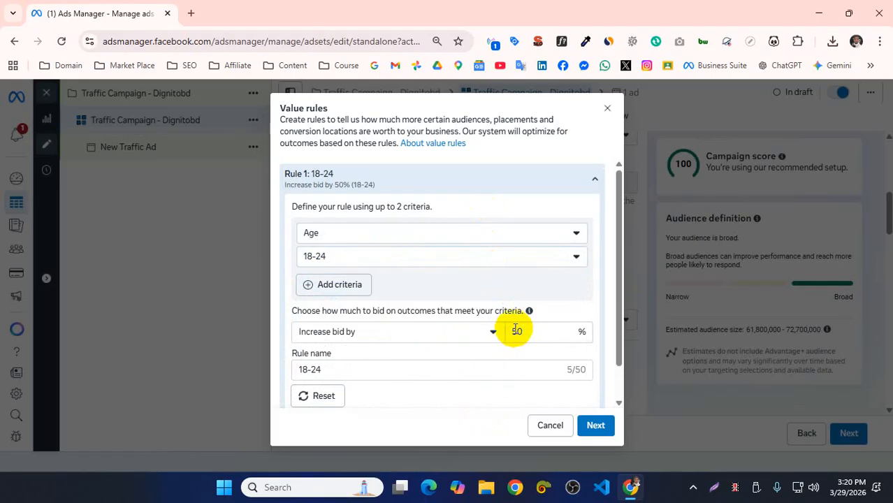
{"action": "left_click", "coordinate": [544, 425]}
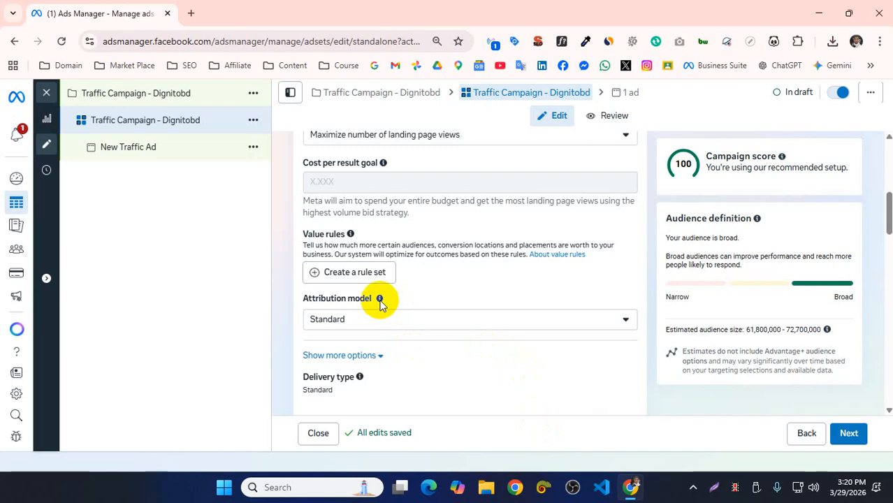
Review the attribution model explanation and its available options, keeping Standard selected
{"action": "mouse_move", "coordinate": [380, 302]}
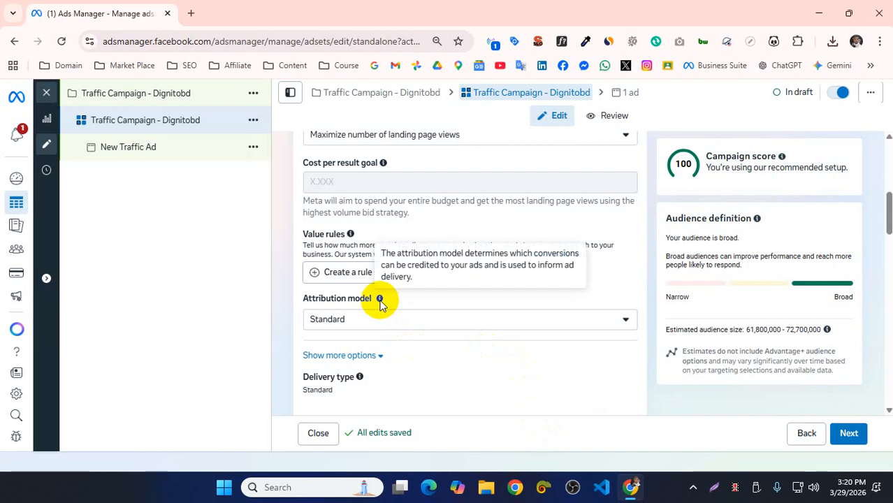
{"action": "left_click", "coordinate": [395, 318]}
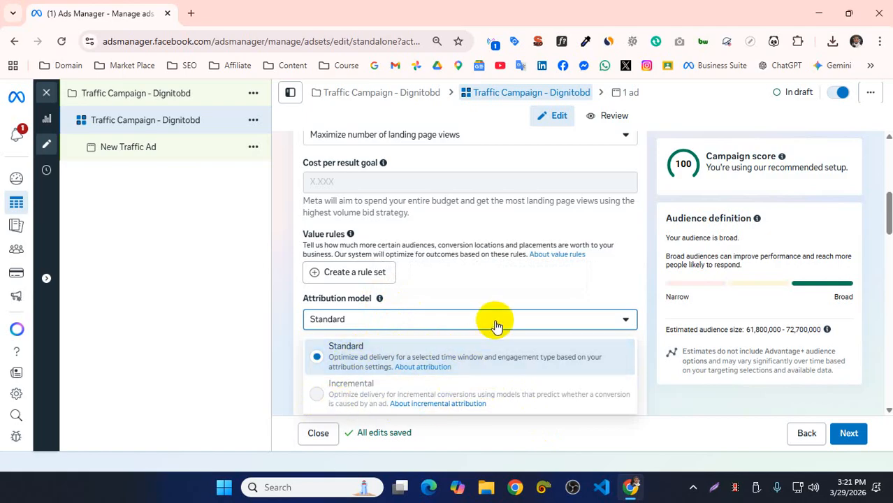
{"action": "left_click", "coordinate": [288, 349]}
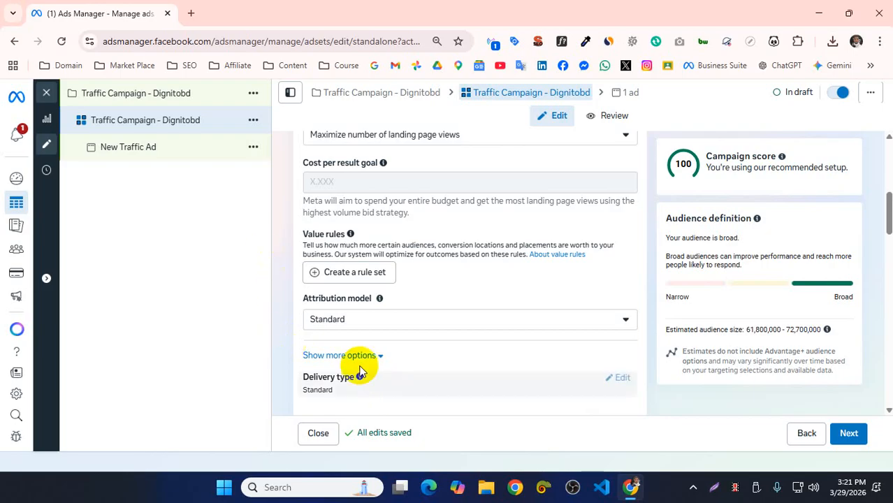
{"action": "left_click", "coordinate": [367, 323]}
{"action": "left_click", "coordinate": [264, 319]}
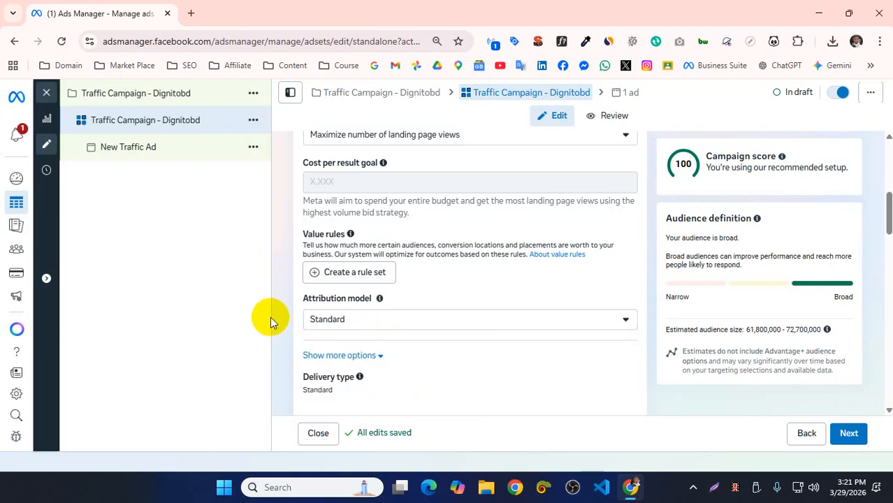
Examine the ad set's delivery type, dynamic creative, budget and schedule, audience controls, Advantage+ audience, ad transparency and placements sections
{"action": "scroll", "coordinate": [290, 336], "scroll_direction": "down", "scroll_amount": 2}
{"action": "left_click", "coordinate": [367, 226]}
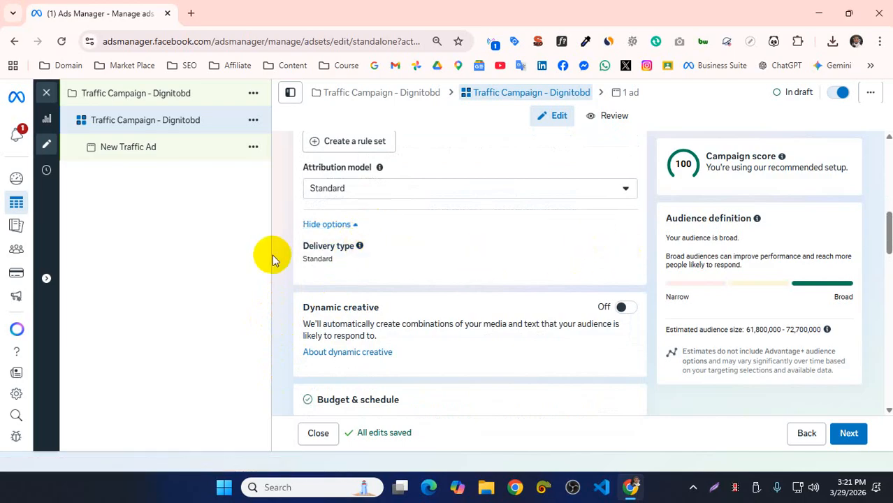
{"action": "scroll", "coordinate": [473, 264], "scroll_direction": "down", "scroll_amount": 1}
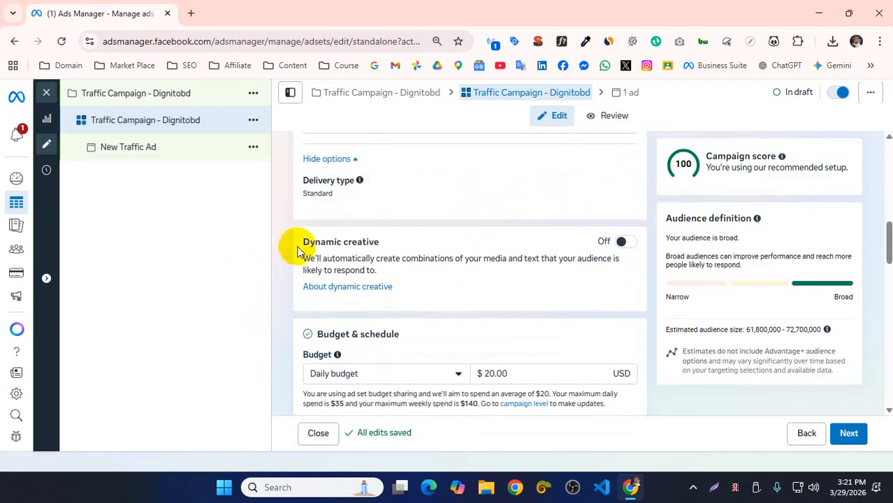
{"action": "scroll", "coordinate": [488, 245], "scroll_direction": "down", "scroll_amount": 2}
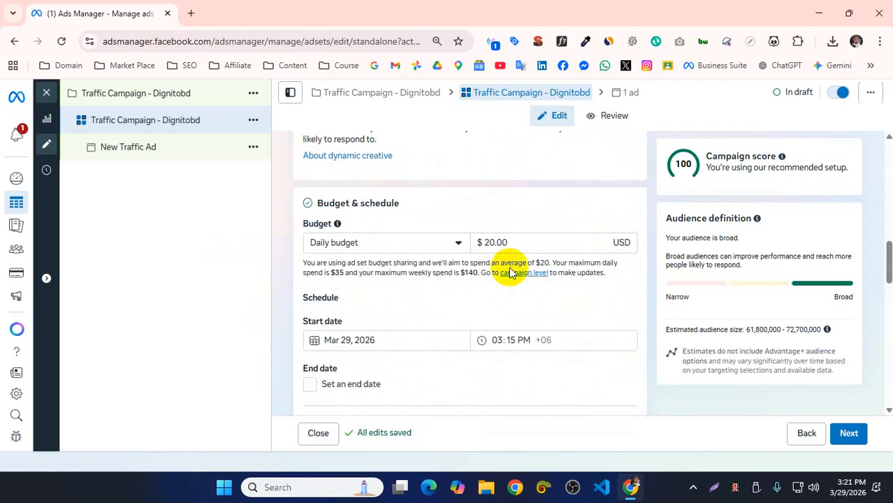
{"action": "scroll", "coordinate": [511, 272], "scroll_direction": "down", "scroll_amount": 1}
{"action": "scroll", "coordinate": [371, 259], "scroll_direction": "down", "scroll_amount": 1}
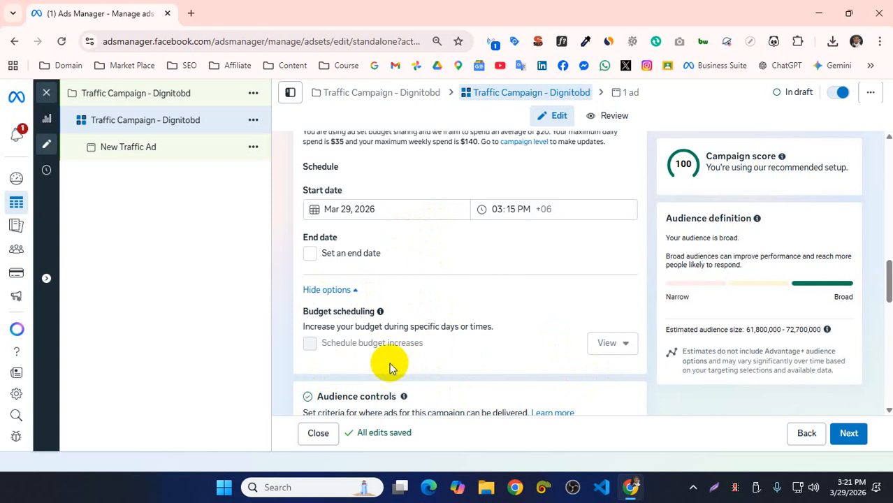
{"action": "scroll", "coordinate": [588, 326], "scroll_direction": "down", "scroll_amount": 2}
{"action": "scroll", "coordinate": [587, 328], "scroll_direction": "down", "scroll_amount": 1}
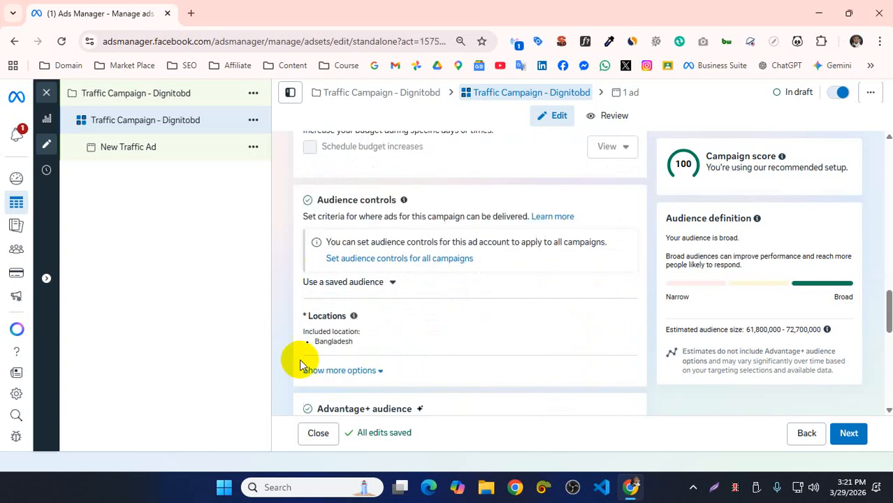
{"action": "scroll", "coordinate": [495, 364], "scroll_direction": "down", "scroll_amount": 1}
{"action": "scroll", "coordinate": [497, 368], "scroll_direction": "down", "scroll_amount": 4}
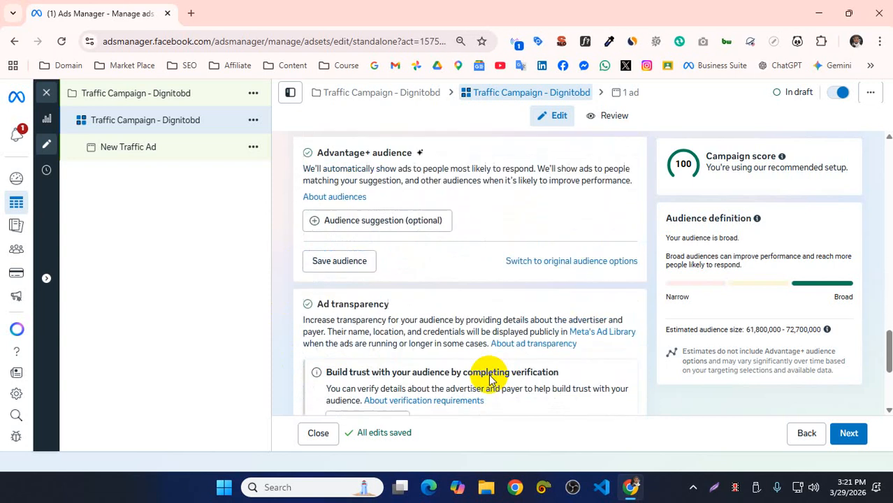
{"action": "scroll", "coordinate": [481, 384], "scroll_direction": "down", "scroll_amount": 2}
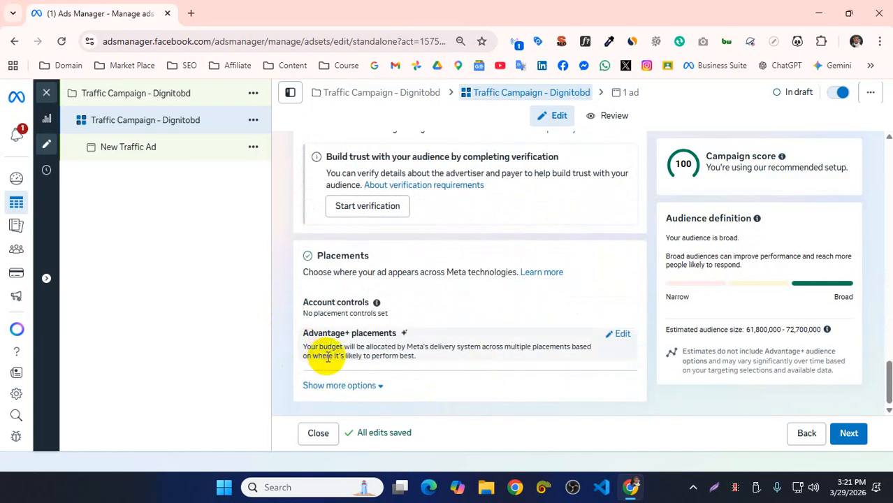
Recheck the ad set's settings from the conversion location through to placements, and continue to the ad level
{"action": "scroll", "coordinate": [343, 349], "scroll_direction": "up", "scroll_amount": 20}
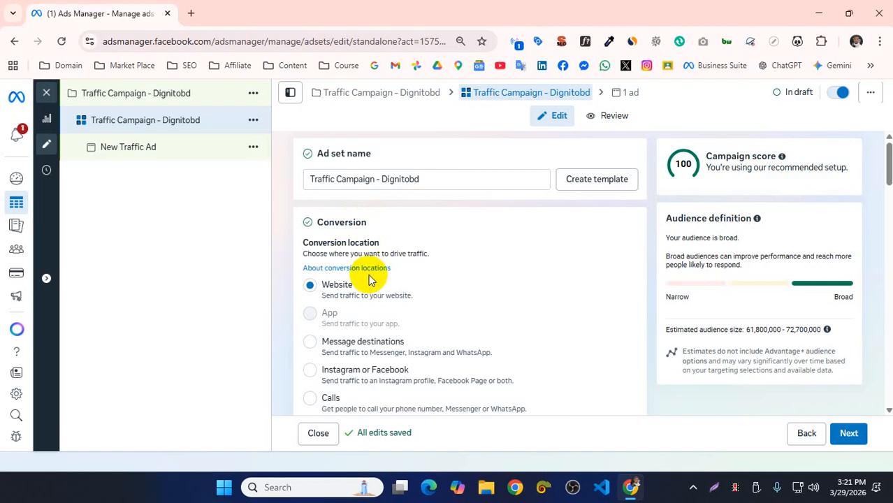
{"action": "scroll", "coordinate": [400, 289], "scroll_direction": "down", "scroll_amount": 4}
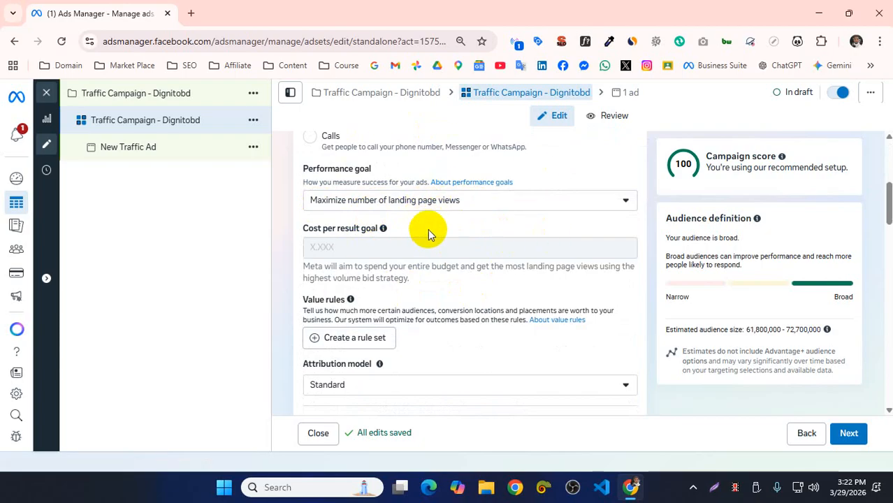
{"action": "scroll", "coordinate": [426, 231], "scroll_direction": "down", "scroll_amount": 5}
{"action": "scroll", "coordinate": [426, 234], "scroll_direction": "down", "scroll_amount": 10}
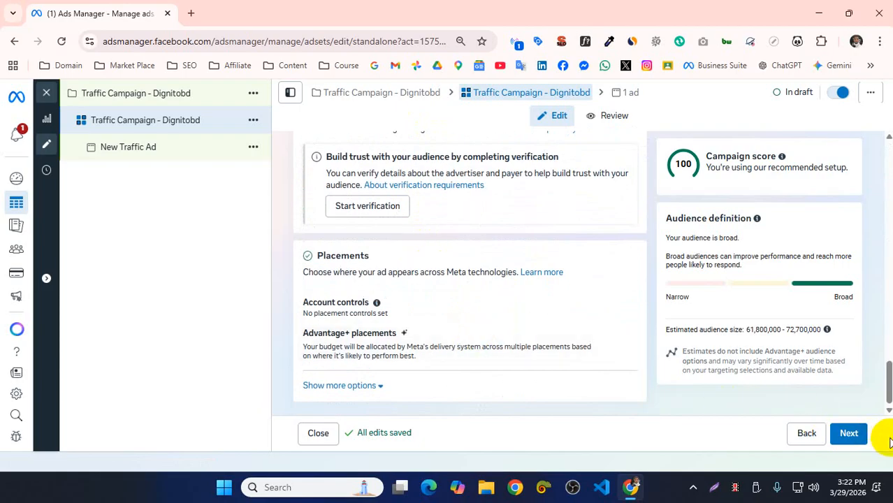
{"action": "left_click", "coordinate": [851, 432]}
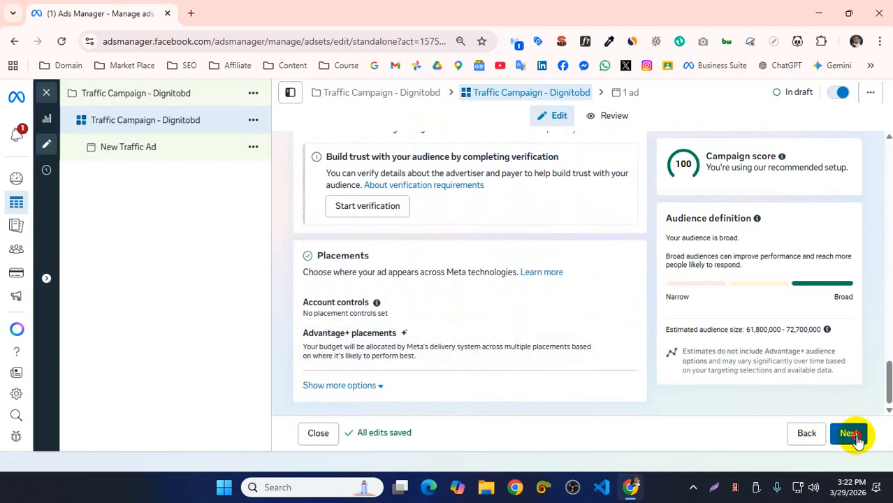
Rename the ad as Traffic Campaign - Dignitobd
{"action": "scroll", "coordinate": [343, 236], "scroll_direction": "down", "scroll_amount": 2}
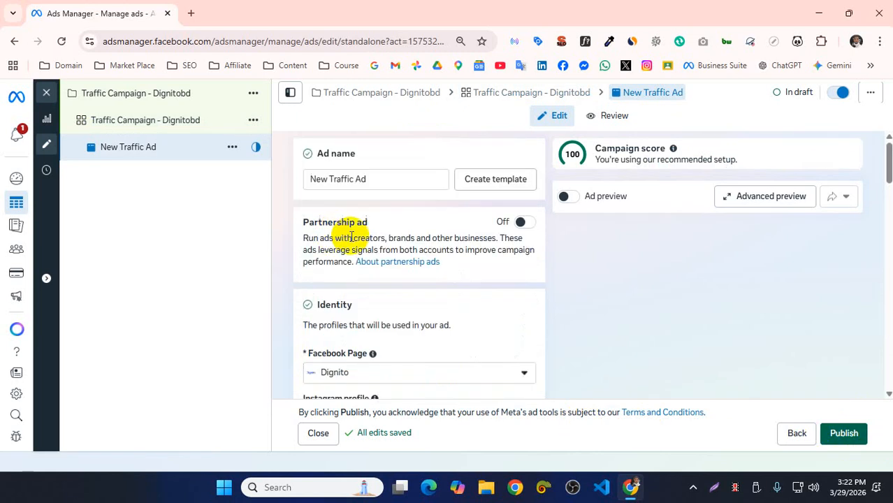
{"action": "triple_click", "coordinate": [357, 180]}
{"action": "type", "text": "Traffic Campaign - Dignitobd"}
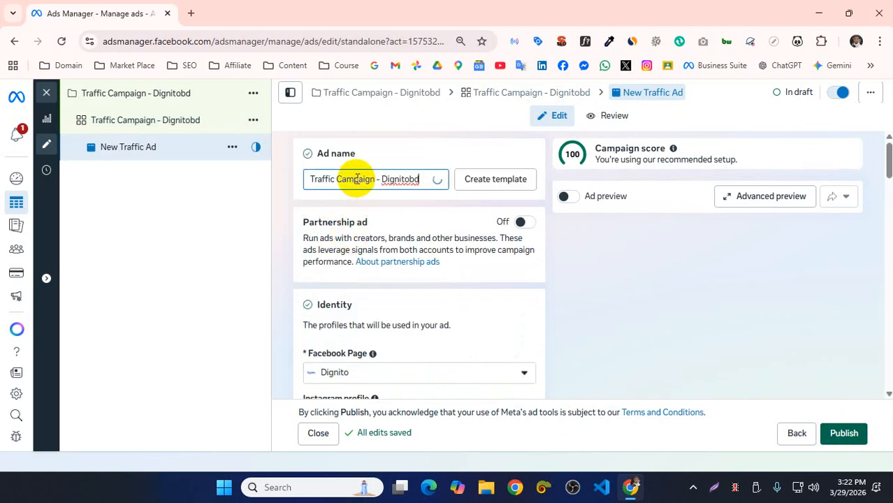
Review the available Facebook Pages and ad setup choices, keeping the Dignito page and Create ad
{"action": "left_click", "coordinate": [523, 374]}
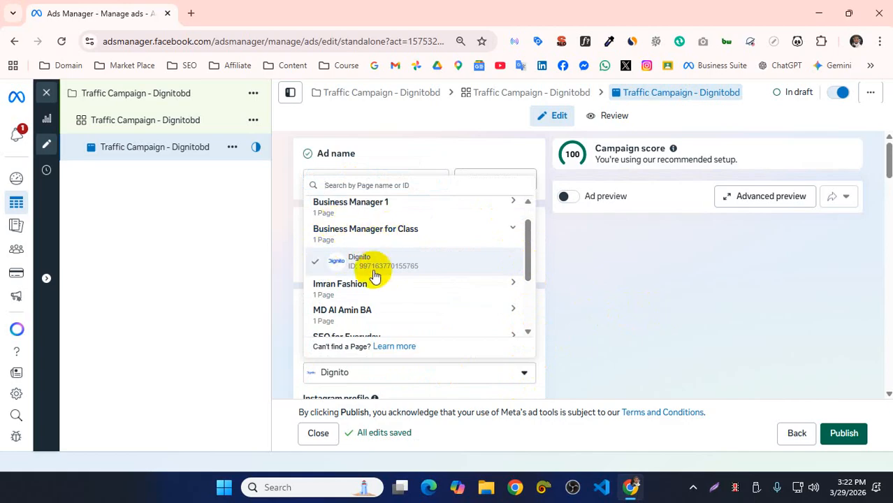
{"action": "left_click", "coordinate": [608, 293]}
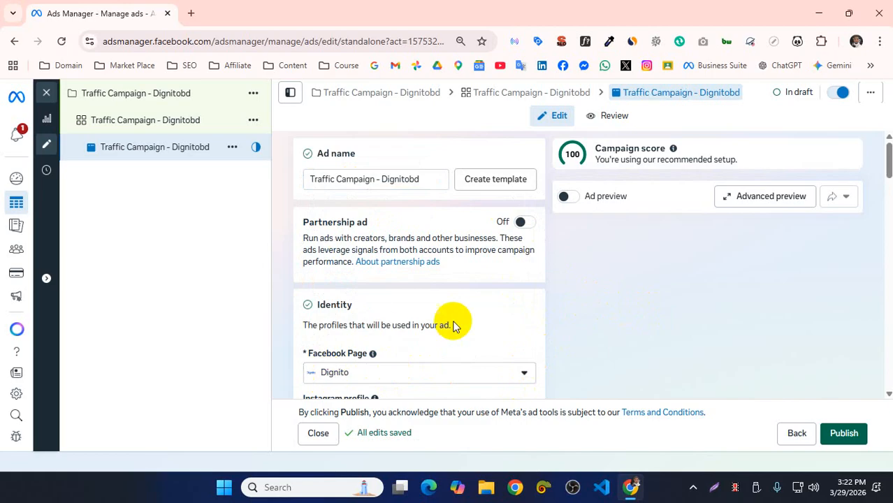
{"action": "scroll", "coordinate": [447, 329], "scroll_direction": "down", "scroll_amount": 2}
{"action": "scroll", "coordinate": [454, 314], "scroll_direction": "down", "scroll_amount": 3}
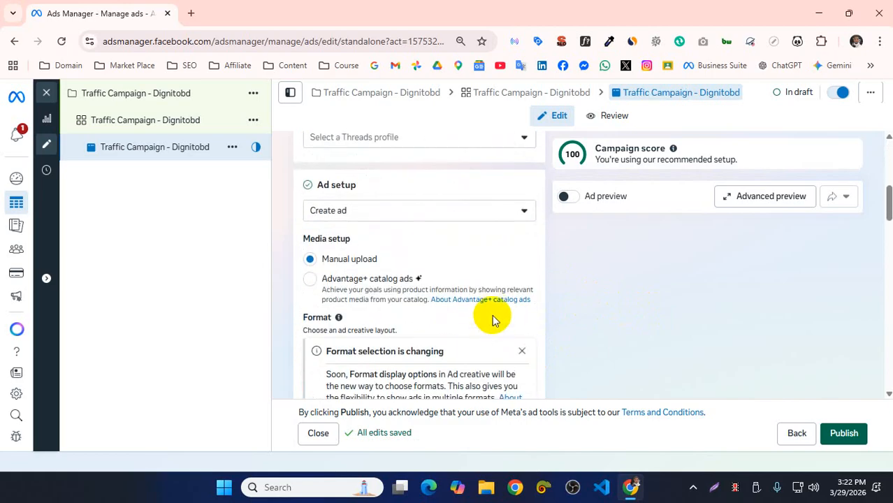
{"action": "left_click", "coordinate": [355, 209]}
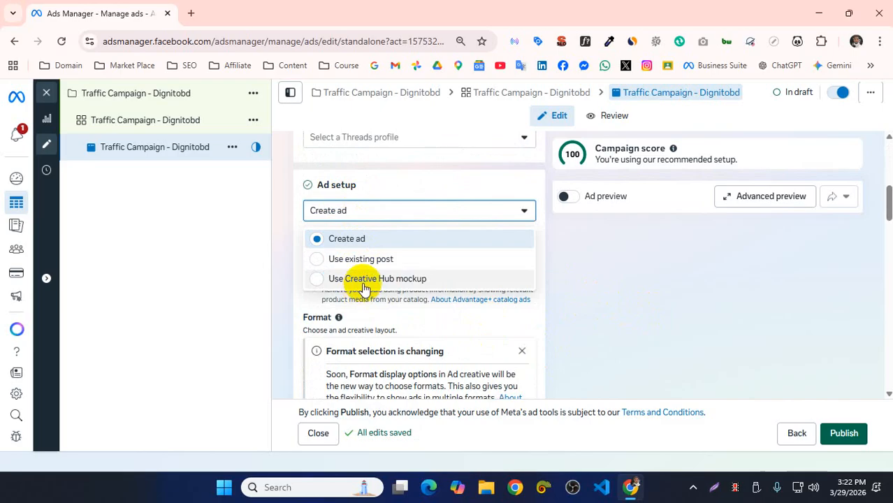
{"action": "left_click", "coordinate": [580, 308]}
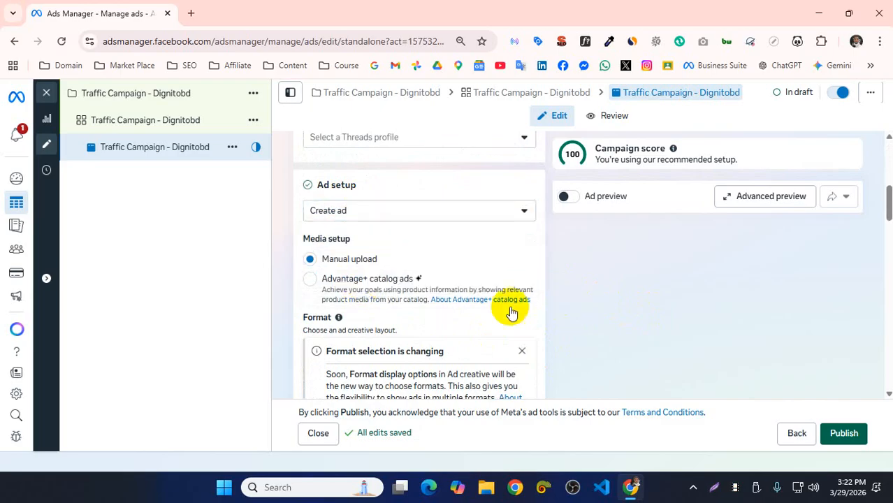
Set the ad's media setup to Advantage+ catalog ads and check the format choices
{"action": "left_click", "coordinate": [311, 280]}
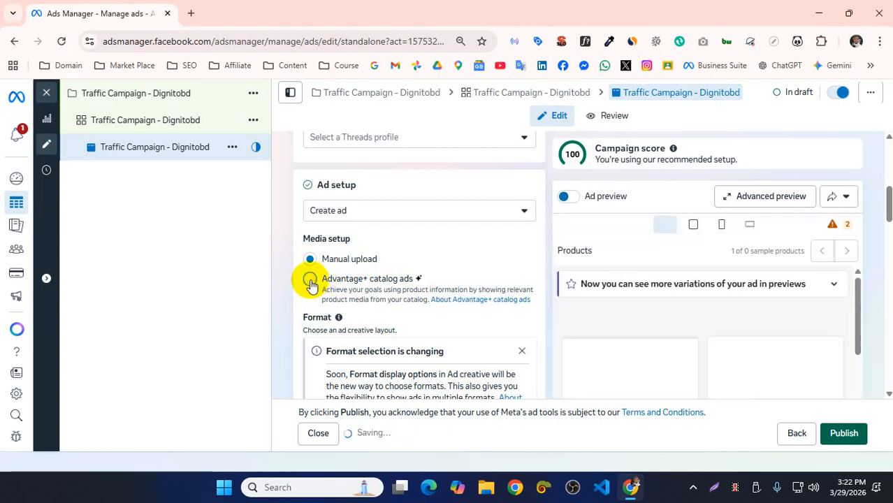
{"action": "scroll", "coordinate": [509, 313], "scroll_direction": "down", "scroll_amount": 1}
{"action": "scroll", "coordinate": [509, 313], "scroll_direction": "down", "scroll_amount": 2}
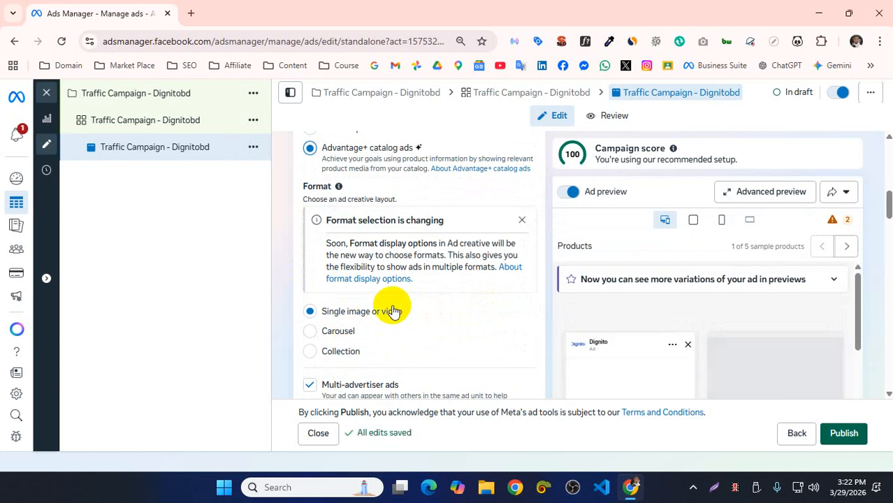
Examine the catalog ad's sample product previews, along with the Advantage+ catalog ads description and format section
{"action": "scroll", "coordinate": [664, 322], "scroll_direction": "down", "scroll_amount": 4}
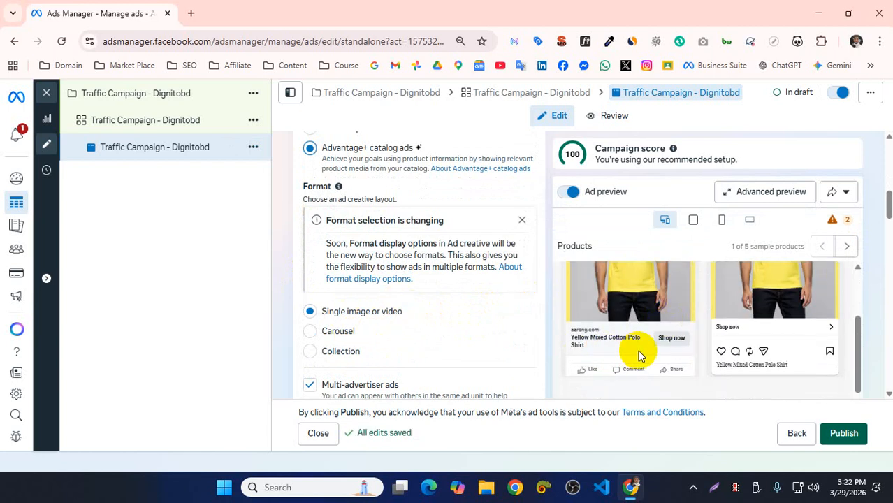
{"action": "scroll", "coordinate": [638, 350], "scroll_direction": "up", "scroll_amount": 3}
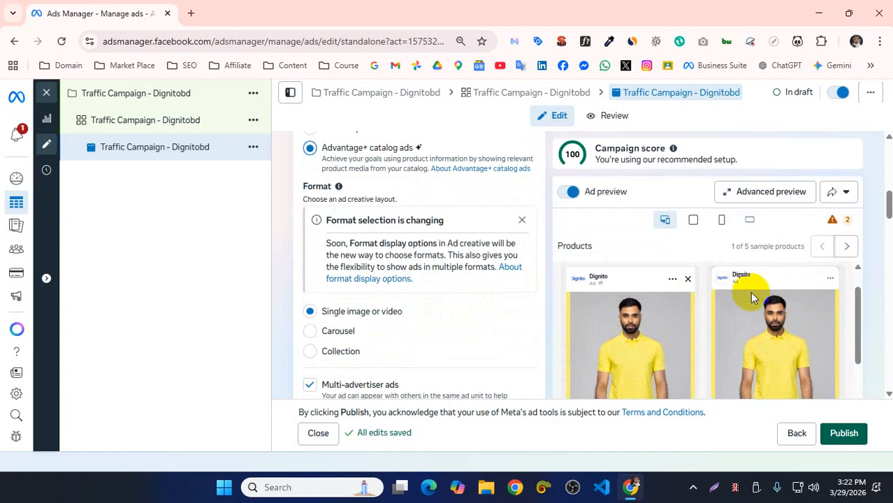
{"action": "scroll", "coordinate": [686, 313], "scroll_direction": "down", "scroll_amount": 2}
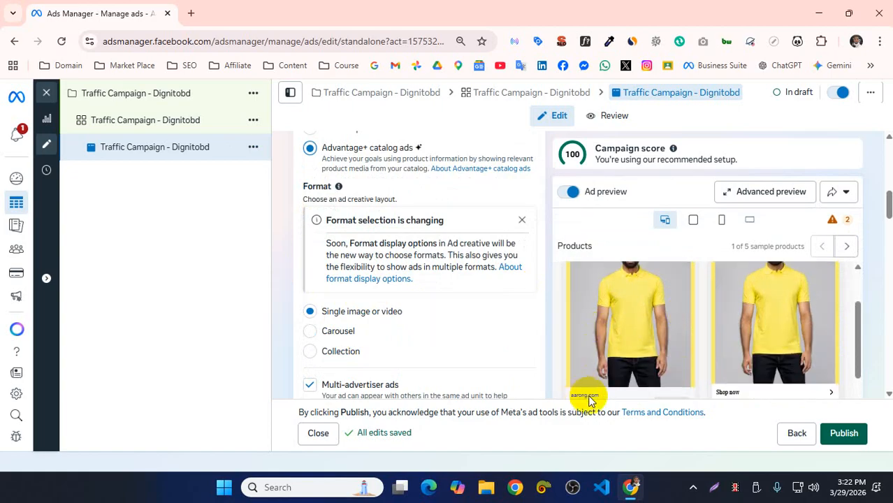
{"action": "scroll", "coordinate": [590, 400], "scroll_direction": "down", "scroll_amount": 1}
{"action": "scroll", "coordinate": [531, 311], "scroll_direction": "up", "scroll_amount": 1}
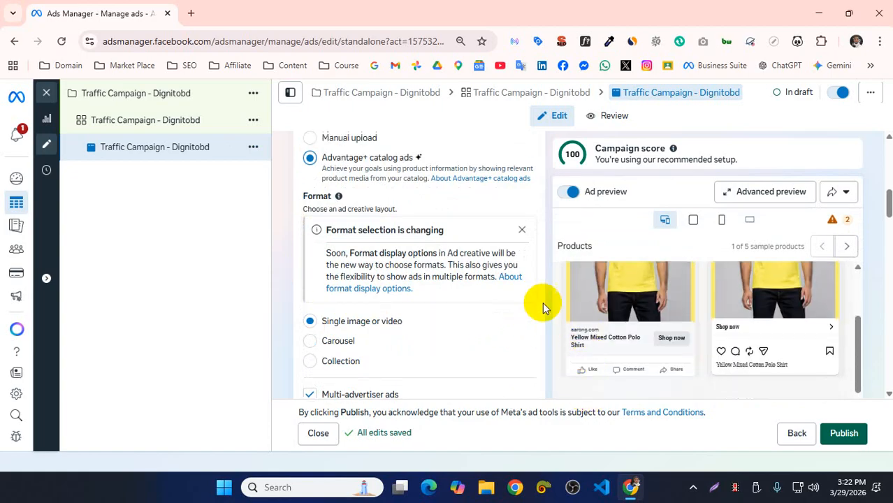
{"action": "scroll", "coordinate": [543, 307], "scroll_direction": "up", "scroll_amount": 1}
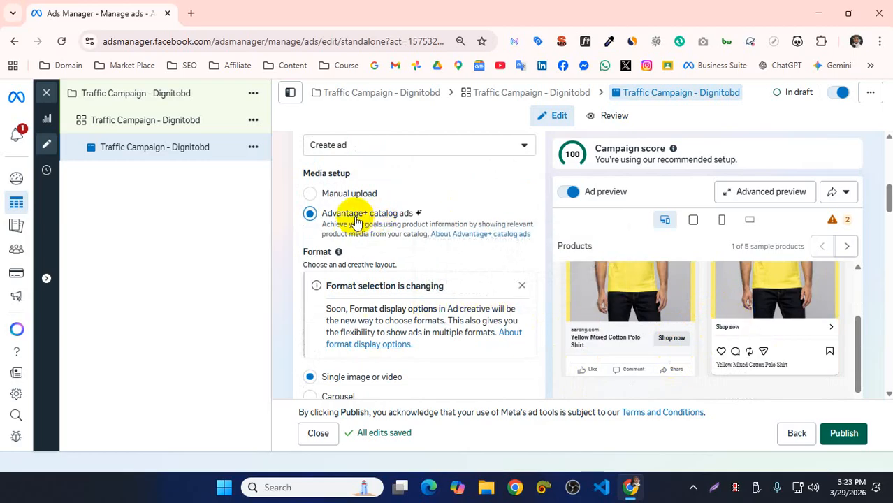
{"action": "mouse_move", "coordinate": [417, 222]}
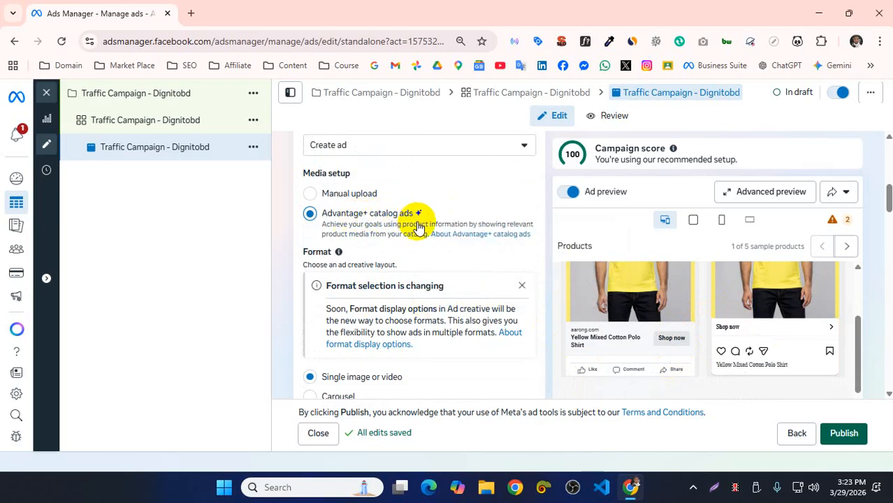
{"action": "scroll", "coordinate": [388, 265], "scroll_direction": "down", "scroll_amount": 1}
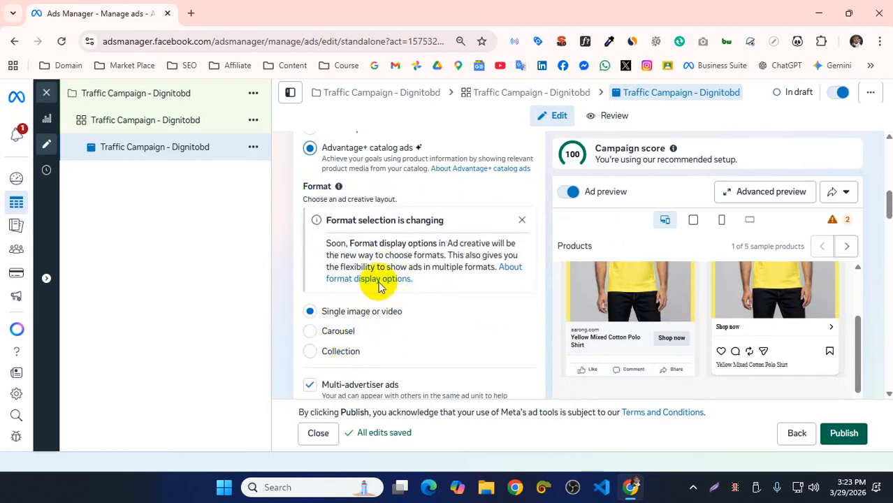
Set the catalog ad's format to Carousel and look over the resulting product previews
{"action": "scroll", "coordinate": [559, 321], "scroll_direction": "up", "scroll_amount": 2}
{"action": "scroll", "coordinate": [572, 333], "scroll_direction": "up", "scroll_amount": 3}
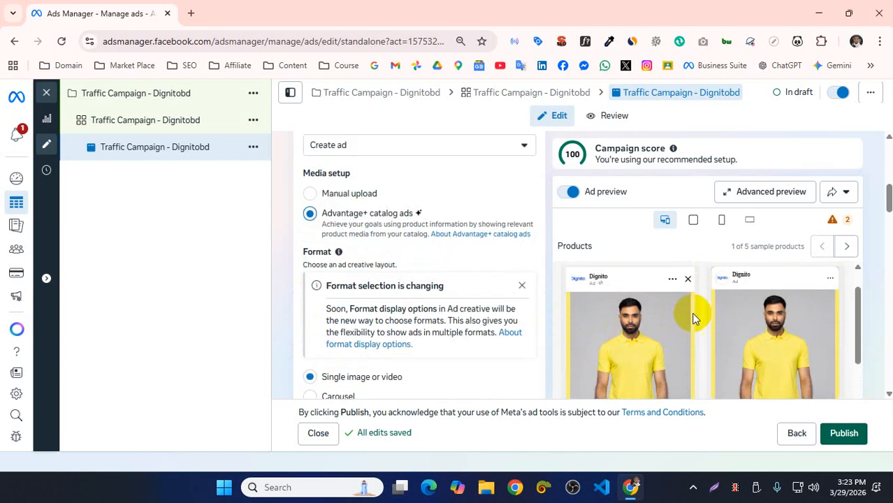
{"action": "scroll", "coordinate": [447, 280], "scroll_direction": "down", "scroll_amount": 1}
{"action": "left_click", "coordinate": [321, 342]}
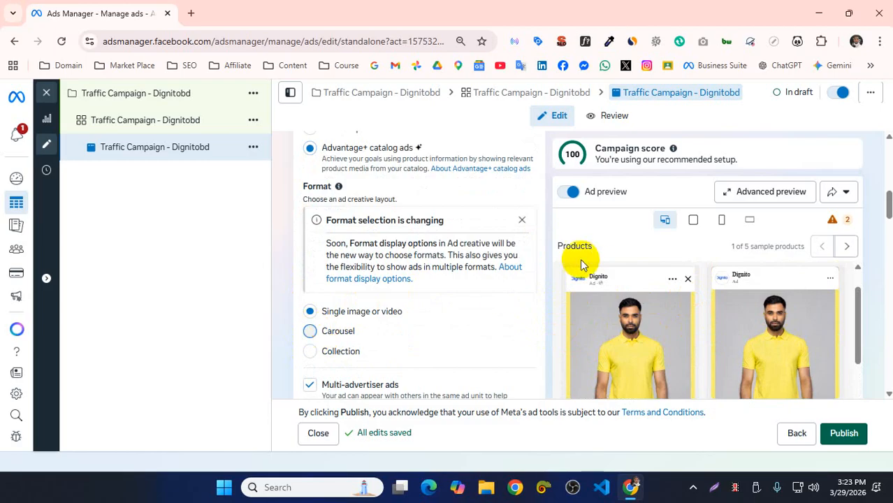
{"action": "scroll", "coordinate": [616, 225], "scroll_direction": "down", "scroll_amount": 1}
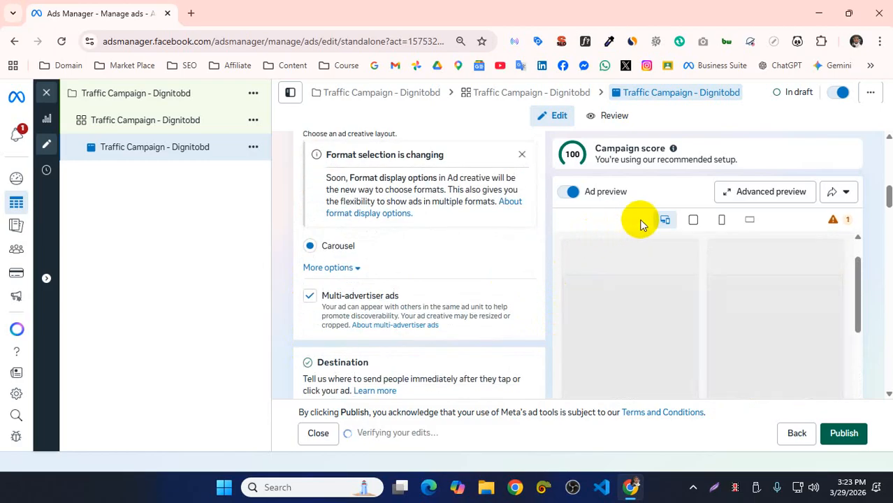
{"action": "scroll", "coordinate": [603, 271], "scroll_direction": "down", "scroll_amount": 1}
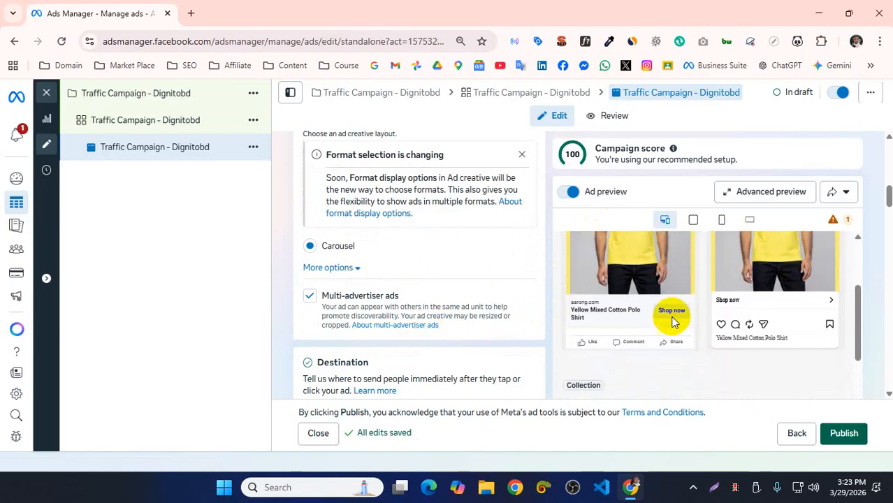
{"action": "scroll", "coordinate": [657, 308], "scroll_direction": "up", "scroll_amount": 1}
{"action": "scroll", "coordinate": [420, 308], "scroll_direction": "up", "scroll_amount": 2}
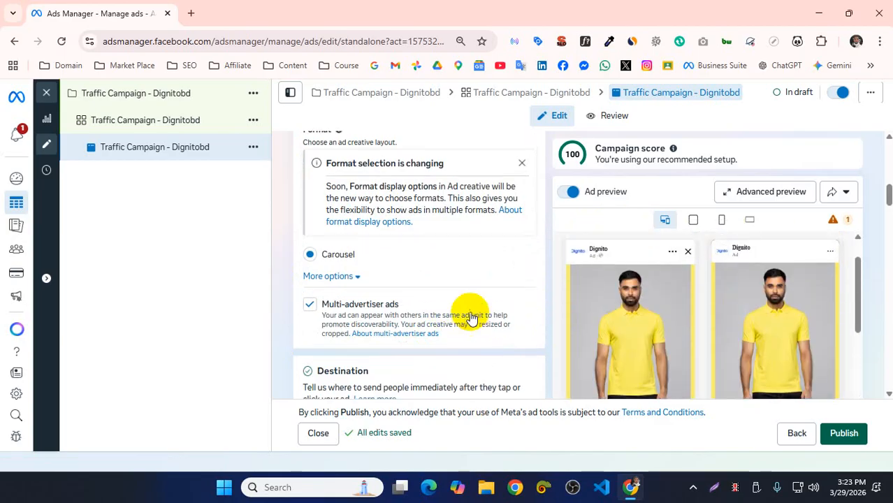
{"action": "scroll", "coordinate": [465, 300], "scroll_direction": "down", "scroll_amount": 1}
{"action": "scroll", "coordinate": [473, 297], "scroll_direction": "down", "scroll_amount": 2}
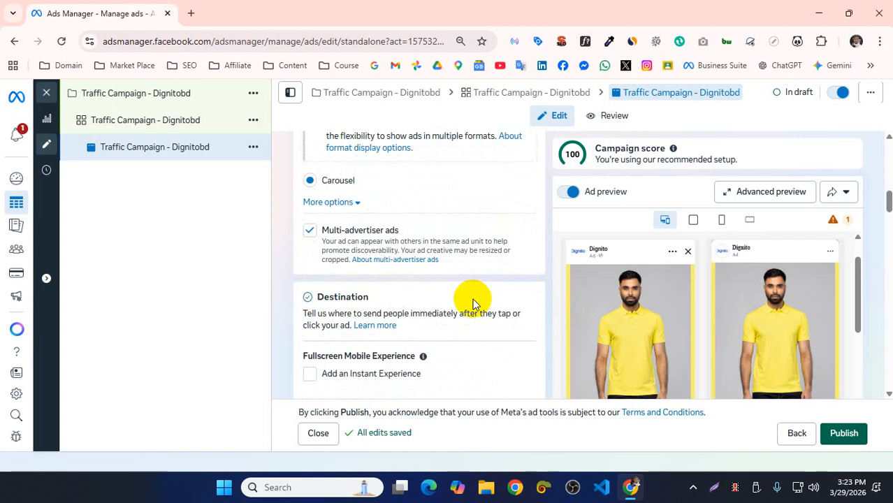
Set the catalog ad's format to Collection and review the Instant Experience requirements under Destination
{"action": "left_click", "coordinate": [358, 203]}
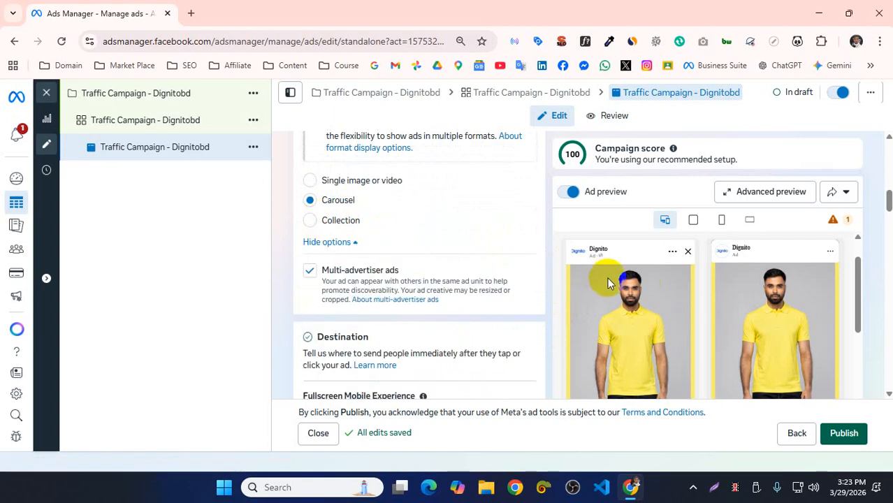
{"action": "left_click", "coordinate": [311, 221]}
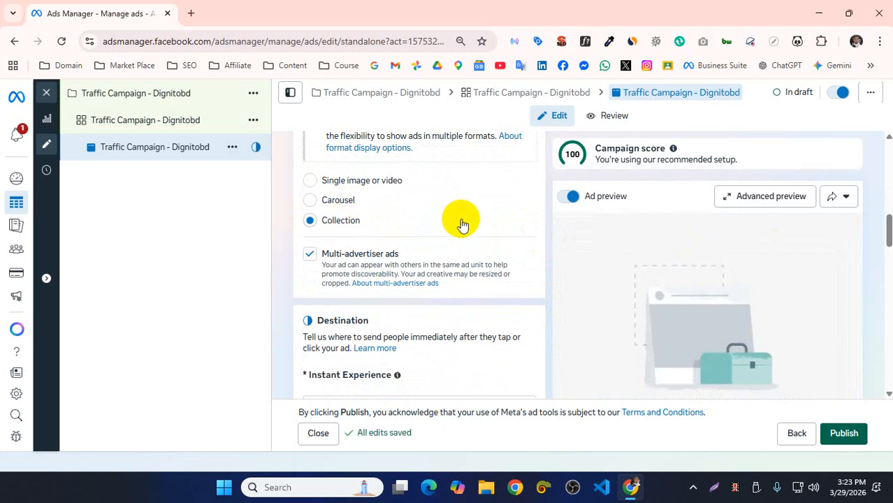
{"action": "scroll", "coordinate": [468, 245], "scroll_direction": "down", "scroll_amount": 1}
{"action": "scroll", "coordinate": [448, 280], "scroll_direction": "down", "scroll_amount": 1}
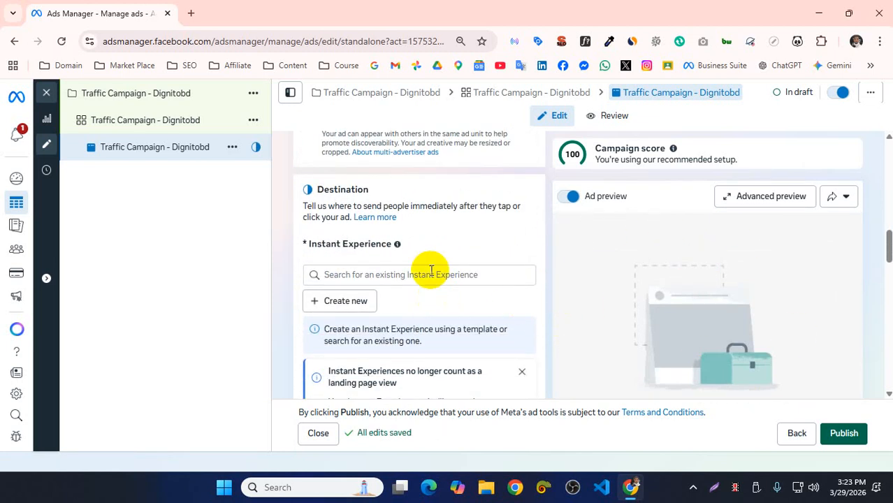
{"action": "left_click_drag", "start_coordinate": [319, 243], "coordinate": [389, 244]}
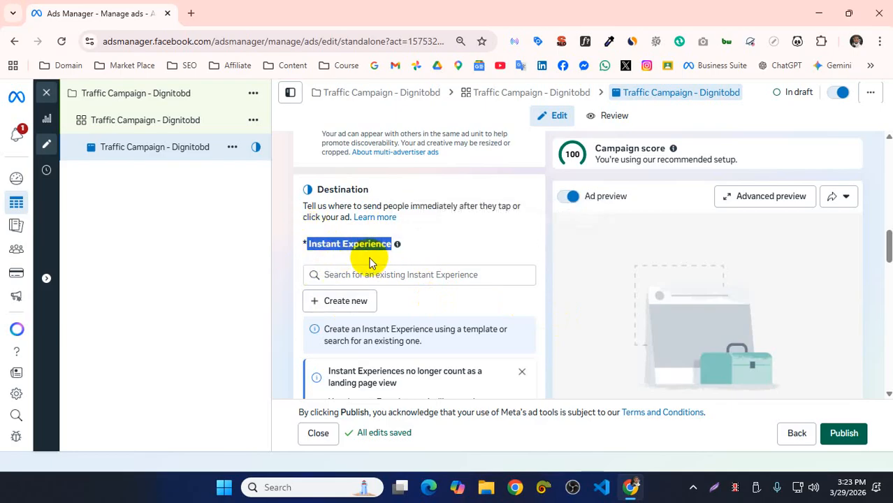
{"action": "scroll", "coordinate": [401, 261], "scroll_direction": "down", "scroll_amount": 1}
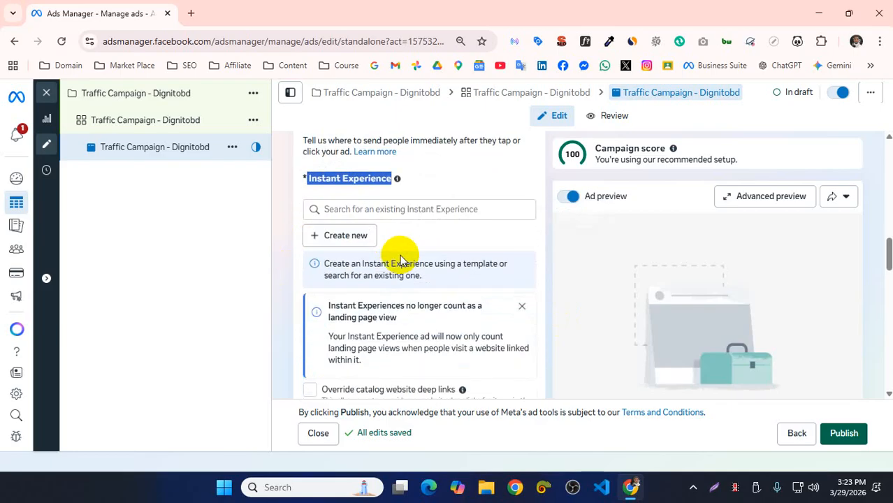
Create a new Instant Experience from the Custom Instant Experience template and look over the empty builder
{"action": "left_click", "coordinate": [348, 239]}
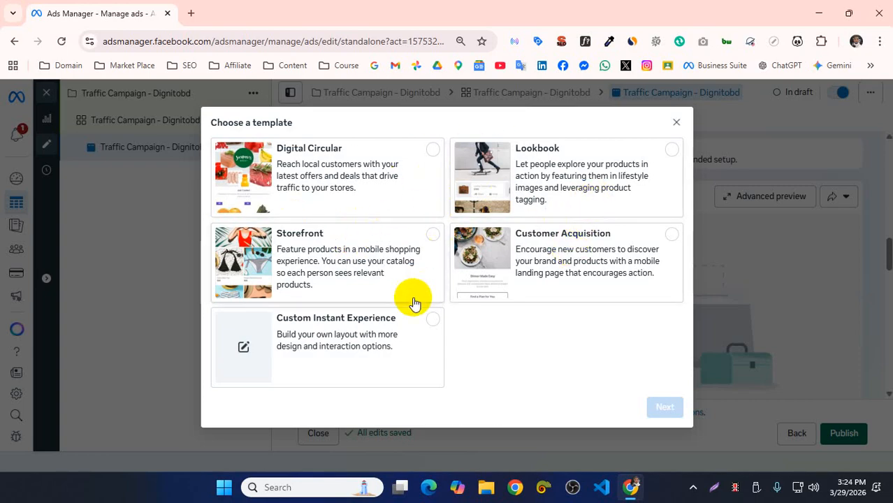
{"action": "left_click", "coordinate": [429, 321]}
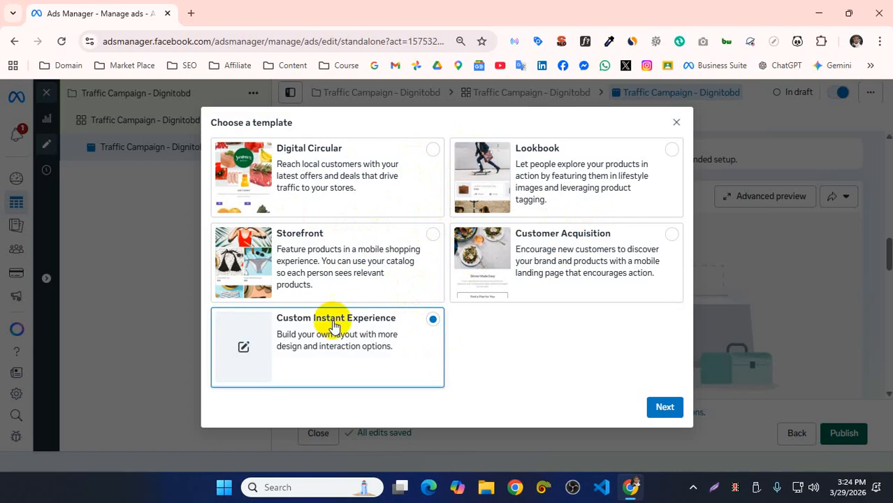
{"action": "left_click", "coordinate": [664, 409]}
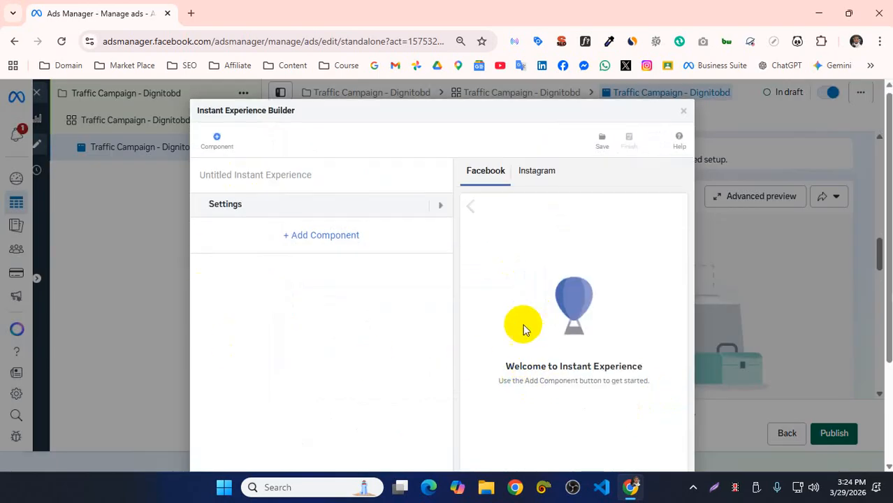
{"action": "scroll", "coordinate": [522, 325], "scroll_direction": "down", "scroll_amount": 2}
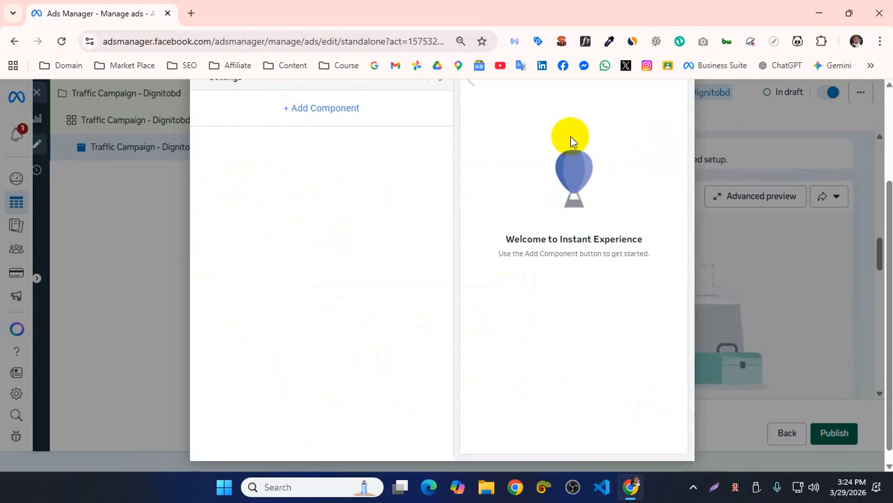
{"action": "scroll", "coordinate": [281, 299], "scroll_direction": "up", "scroll_amount": 2}
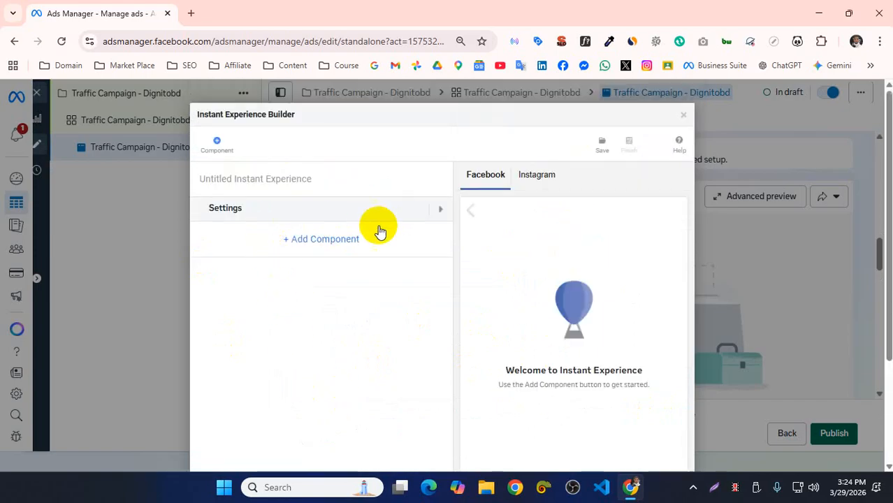
Name the Instant Experience Traffic Campaign - Dignitobd and check its theme and swipe-to-open settings
{"action": "triple_click", "coordinate": [276, 187]}
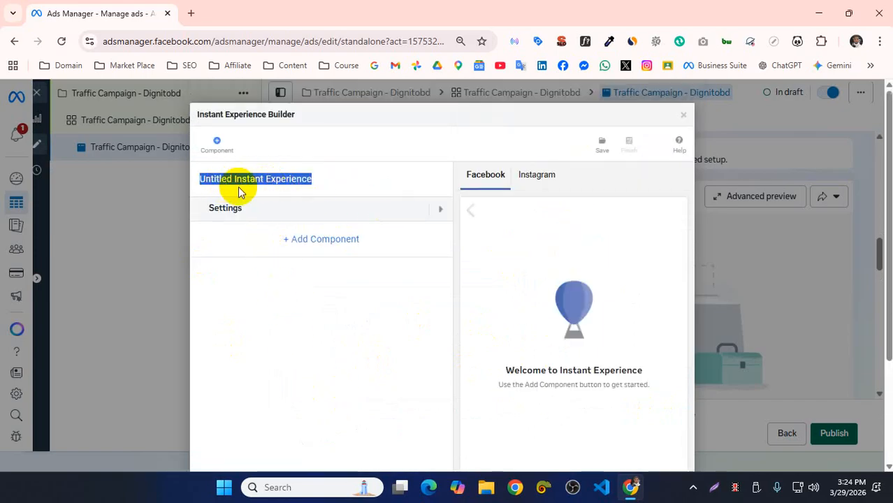
{"action": "key", "text": "super+v"}
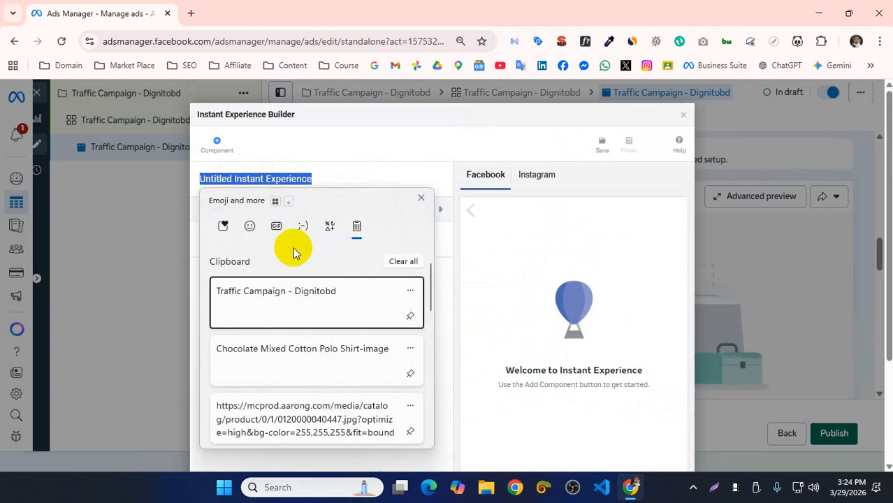
{"action": "left_click", "coordinate": [291, 306]}
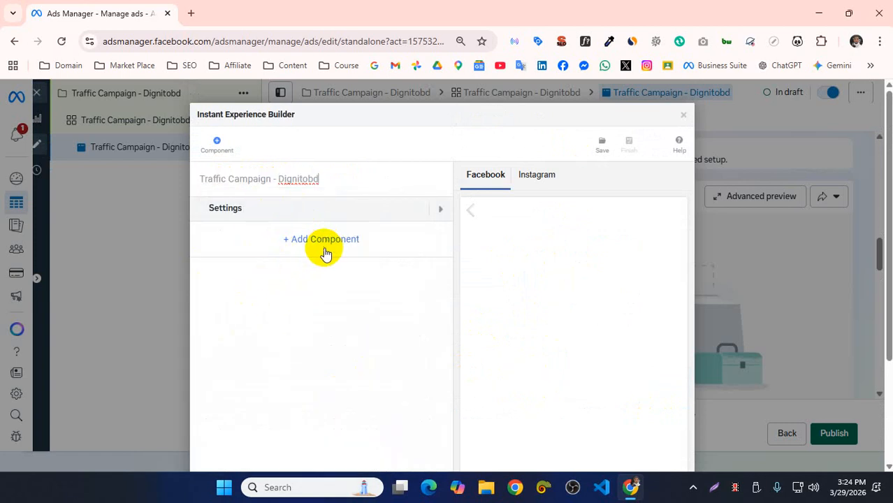
{"action": "left_click", "coordinate": [431, 210]}
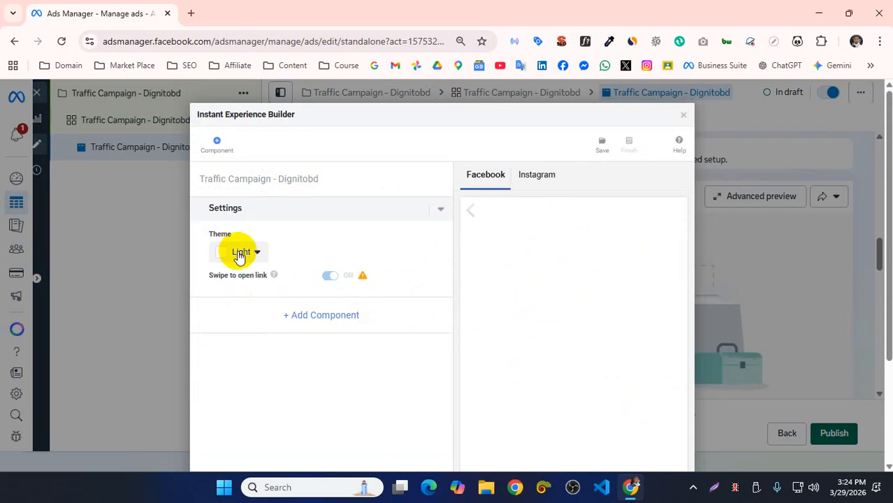
{"action": "left_click", "coordinate": [446, 206]}
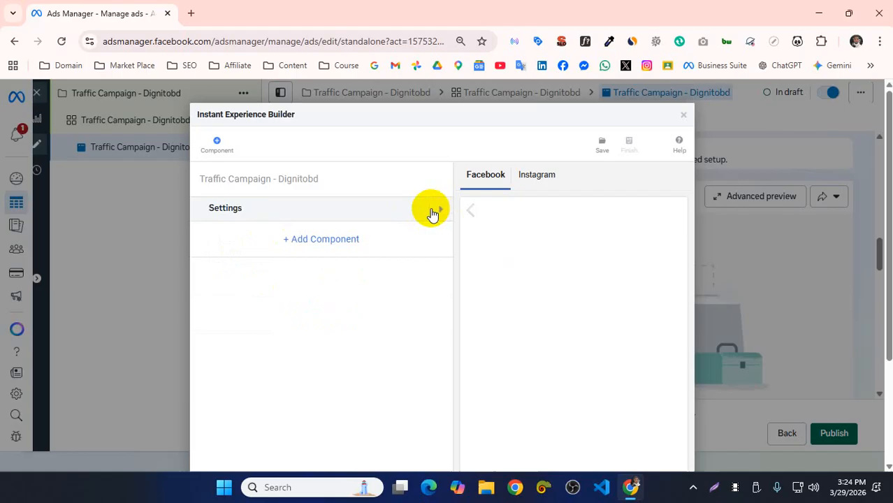
Add a Header component to the Instant Experience
{"action": "left_click", "coordinate": [354, 239]}
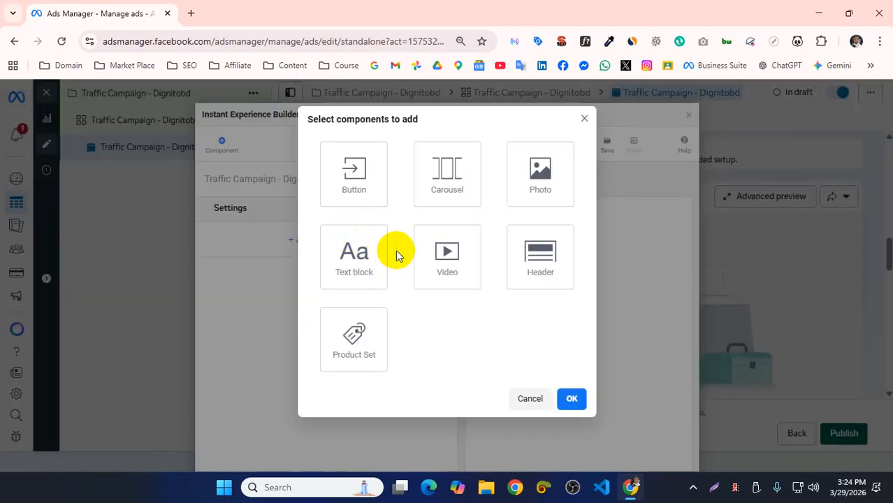
{"action": "left_click", "coordinate": [544, 266]}
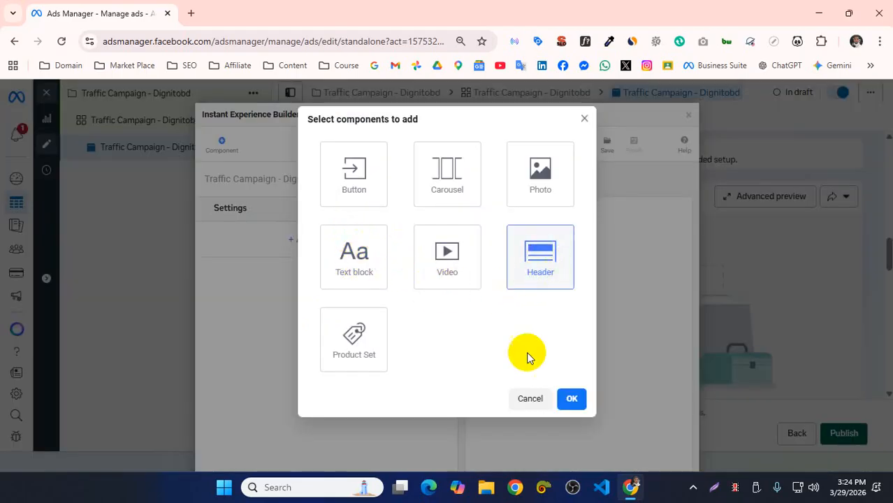
{"action": "left_click", "coordinate": [570, 397]}
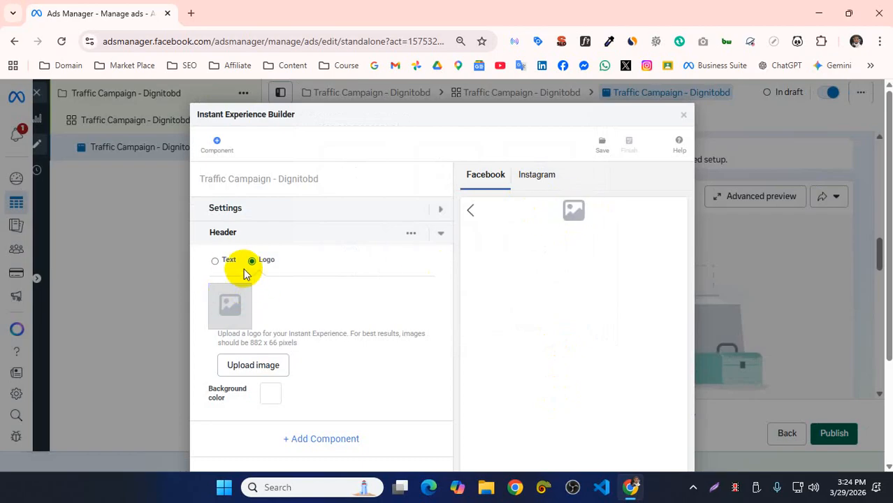
Check the header's Text option, keep Logo, and upload Screenshot_4.png from Downloads as the logo image
{"action": "left_click", "coordinate": [215, 262]}
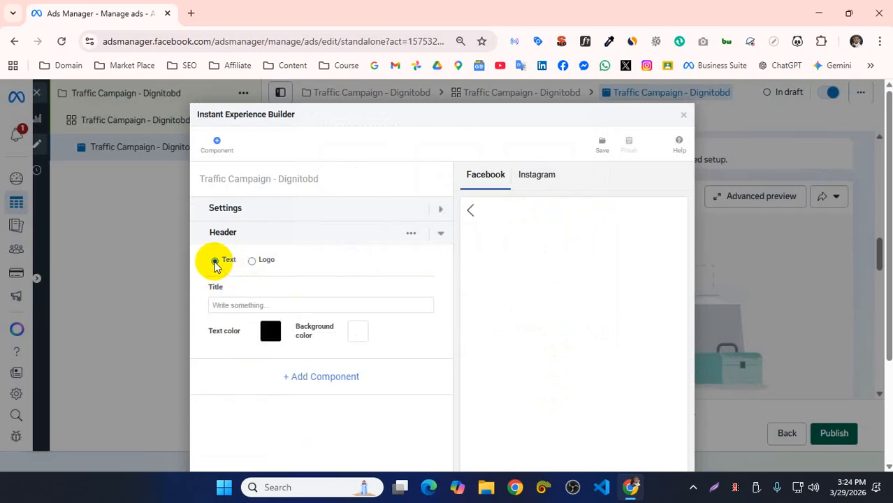
{"action": "left_click", "coordinate": [253, 263]}
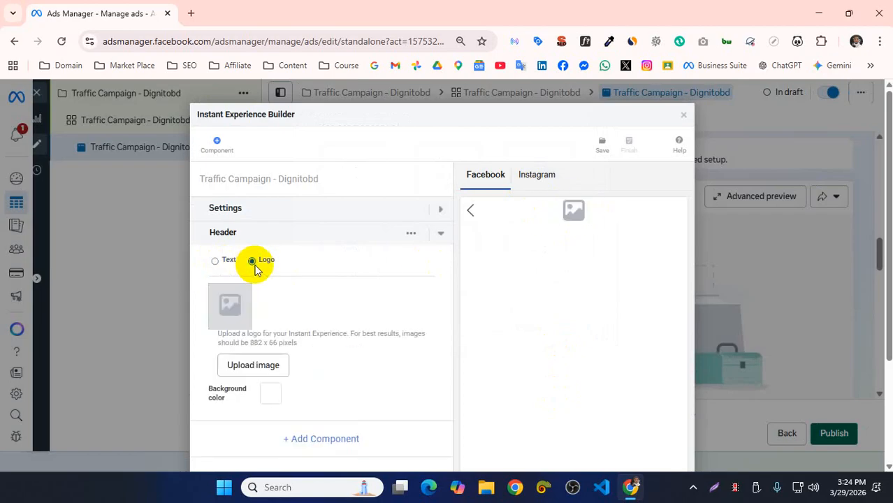
{"action": "left_click", "coordinate": [253, 369]}
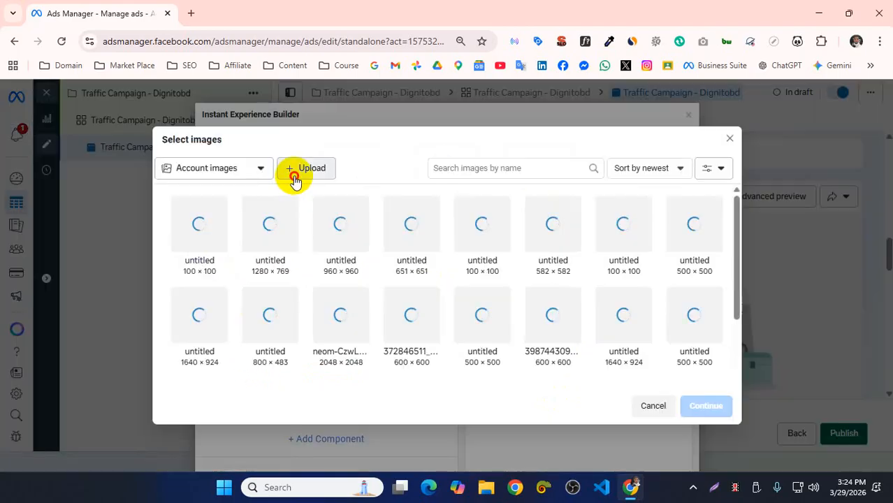
{"action": "left_click", "coordinate": [294, 173]}
{"action": "left_click", "coordinate": [194, 296]}
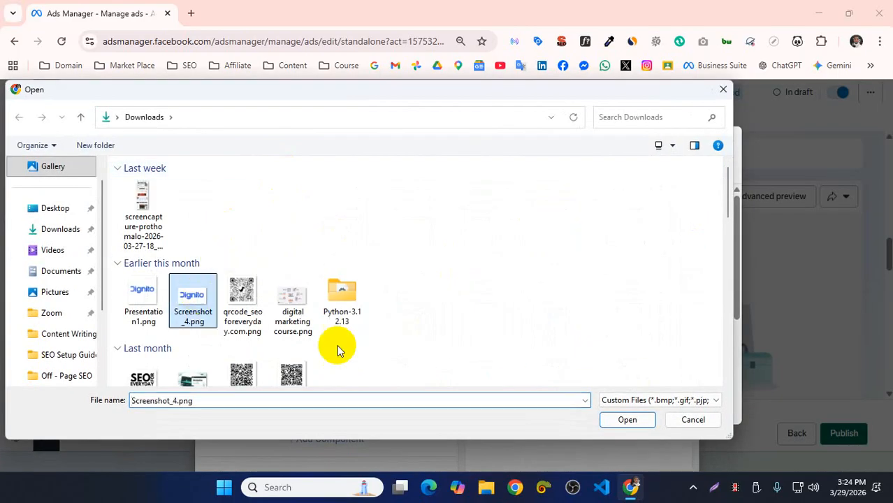
{"action": "left_click", "coordinate": [627, 420]}
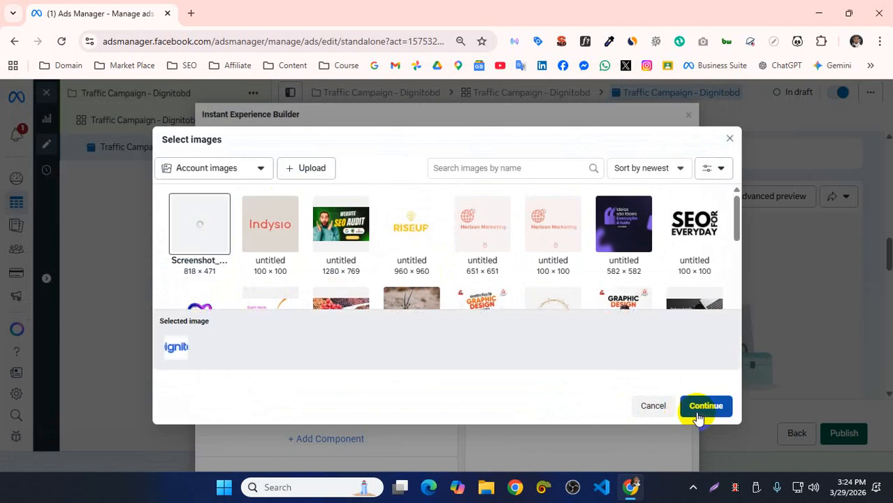
{"action": "left_click", "coordinate": [697, 411]}
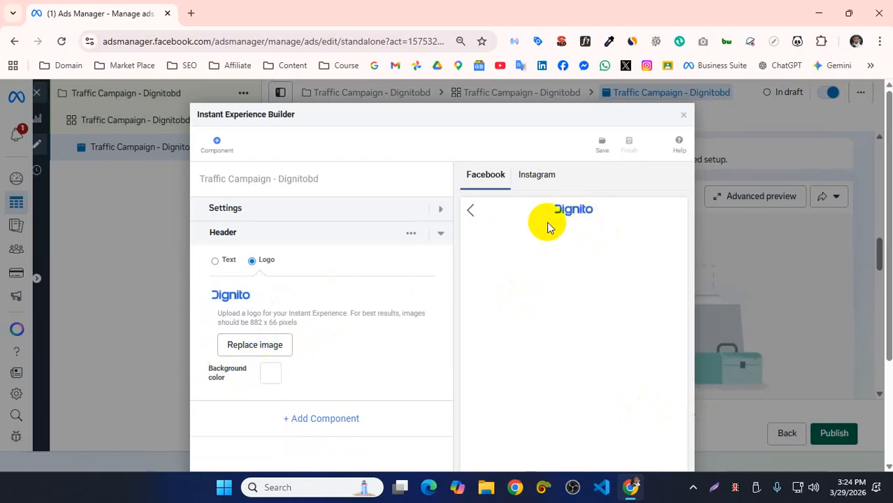
Set the header's background color to ffffff and open the Header component's additional options
{"action": "left_click", "coordinate": [274, 373]}
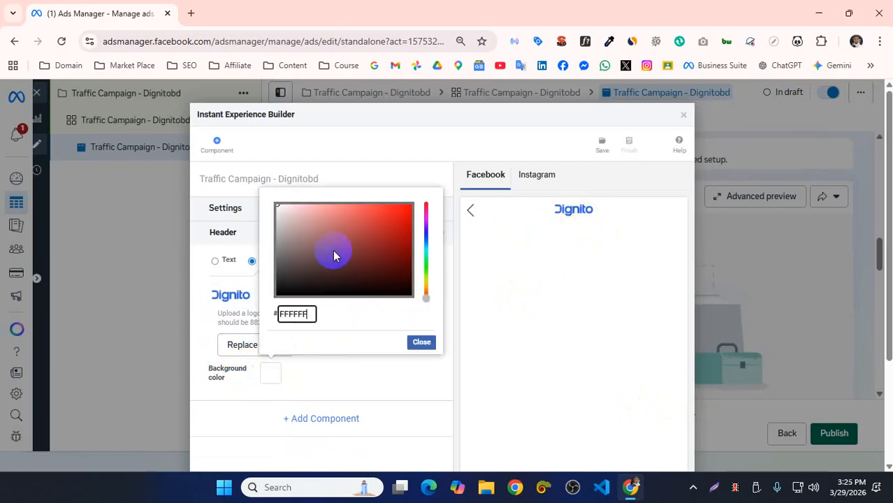
{"action": "left_click_drag", "start_coordinate": [333, 250], "coordinate": [194, 129]}
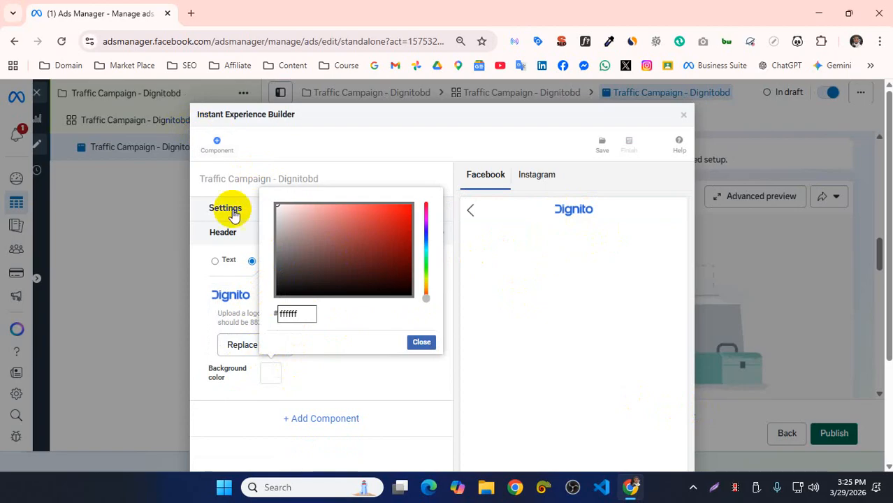
{"action": "left_click", "coordinate": [346, 368]}
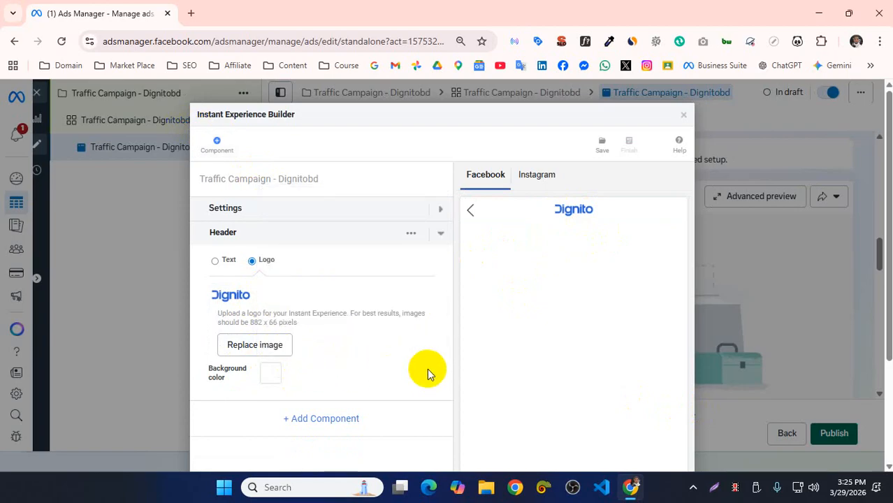
{"action": "scroll", "coordinate": [413, 370], "scroll_direction": "down", "scroll_amount": 1}
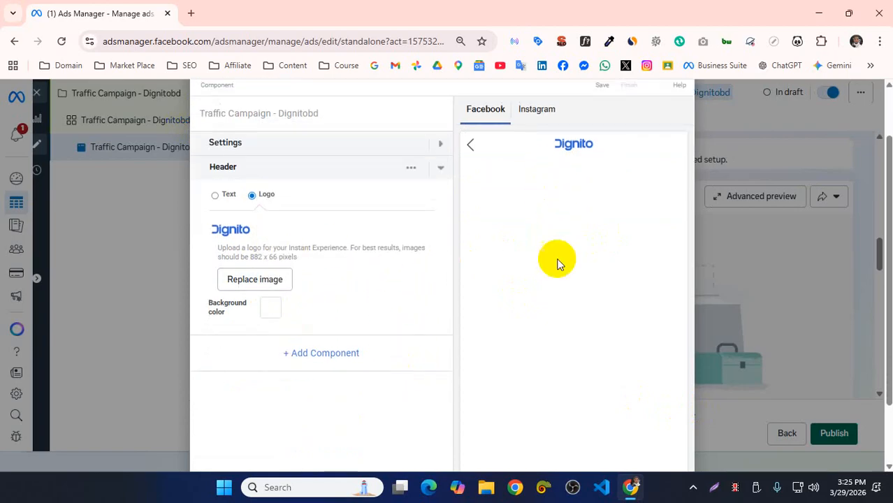
{"action": "left_click", "coordinate": [411, 168]}
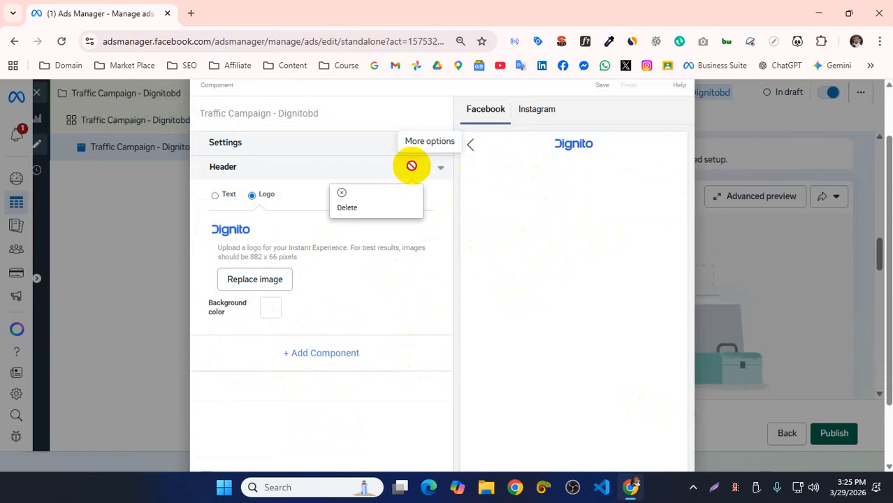
Close the Header component's additional options, review its logo settings, and collapse the component
{"action": "left_click", "coordinate": [415, 172]}
{"action": "left_click", "coordinate": [442, 170]}
{"action": "left_click", "coordinate": [442, 170]}
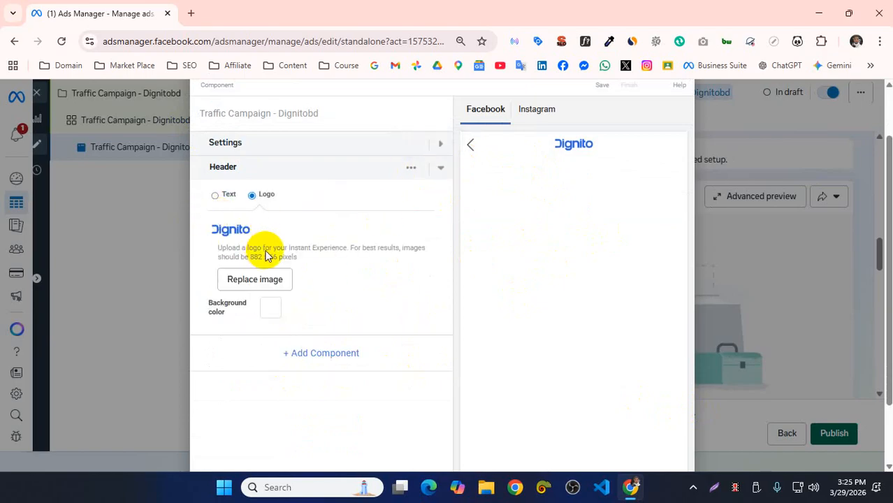
{"action": "scroll", "coordinate": [277, 257], "scroll_direction": "down", "scroll_amount": 1}
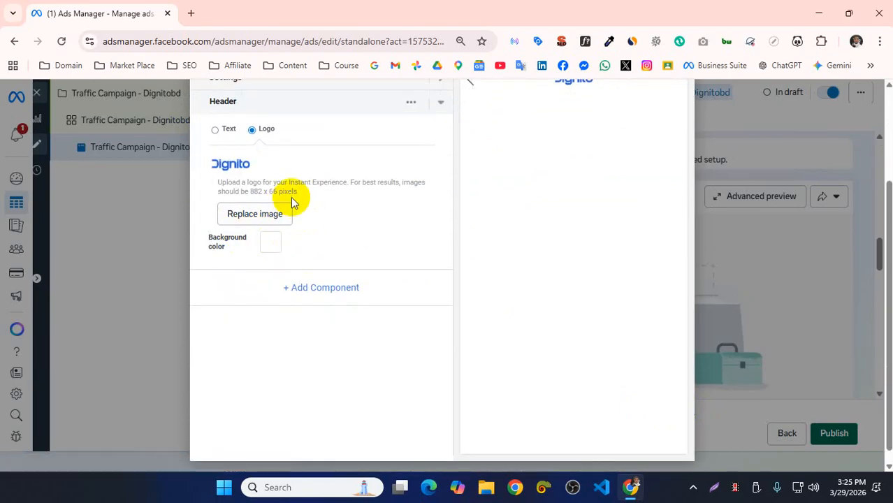
{"action": "scroll", "coordinate": [326, 230], "scroll_direction": "up", "scroll_amount": 2}
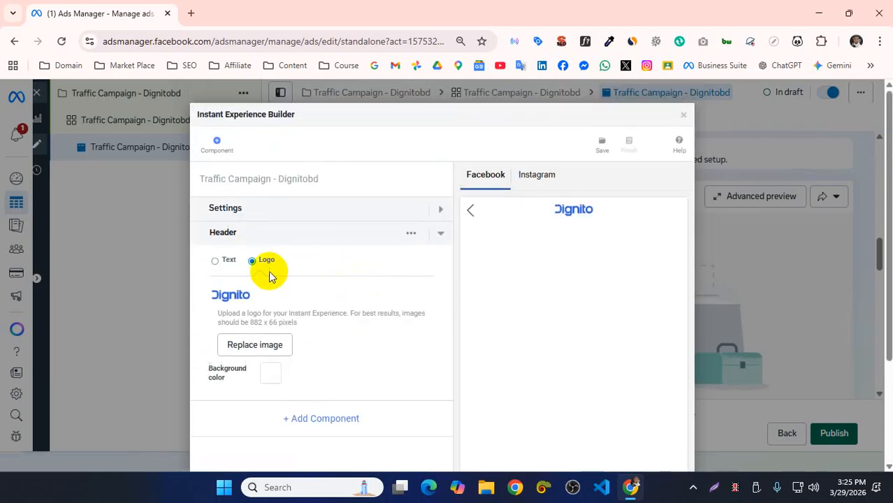
{"action": "left_click", "coordinate": [413, 235]}
{"action": "left_click", "coordinate": [445, 236]}
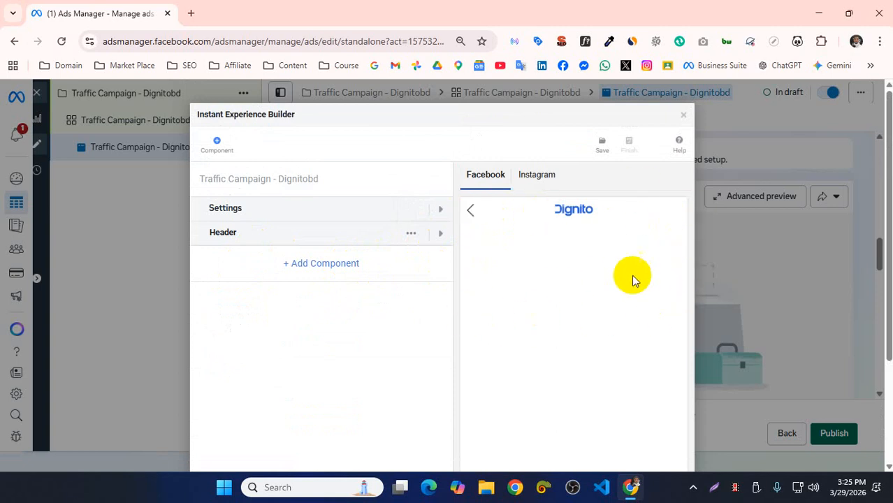
Open Facebook in a new tab, search for Aarong, and open the brand's page
{"action": "middle_click", "coordinate": [565, 67]}
{"action": "left_click", "coordinate": [271, 7]}
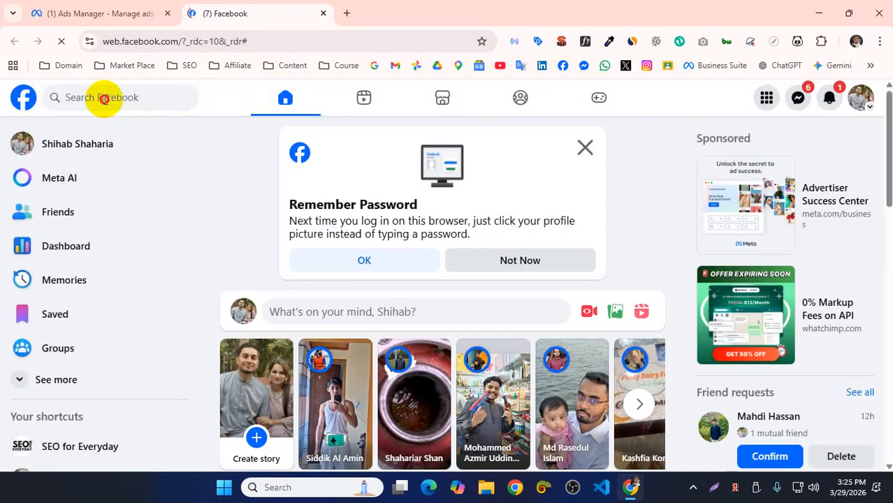
{"action": "left_click", "coordinate": [106, 97]}
{"action": "type", "text": "ar"}
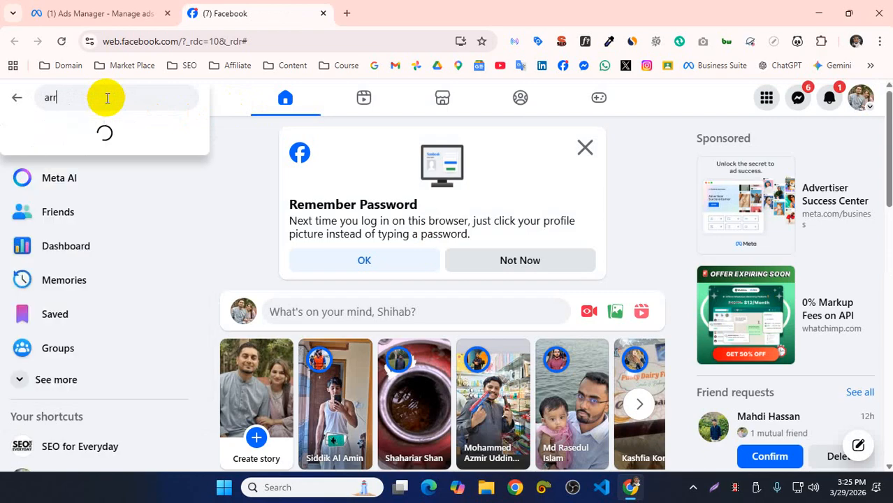
{"action": "key", "text": "BackSpace"}
{"action": "type", "text": "a"}
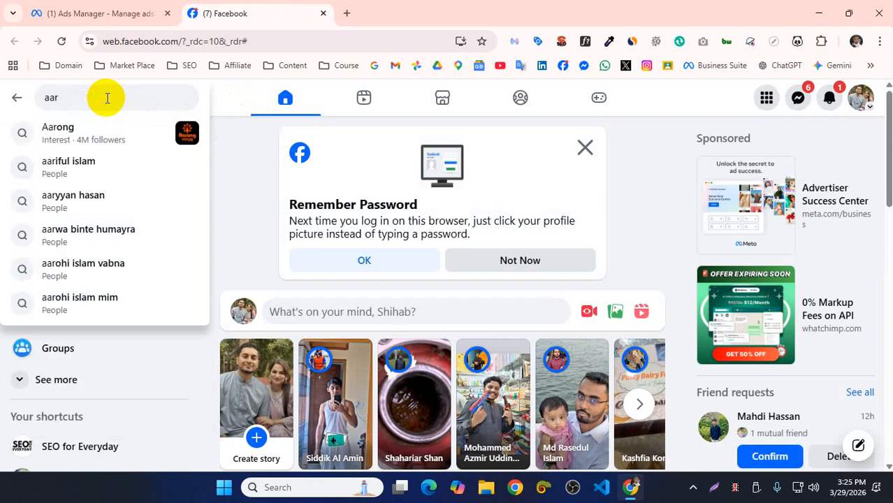
{"action": "left_click", "coordinate": [134, 125]}
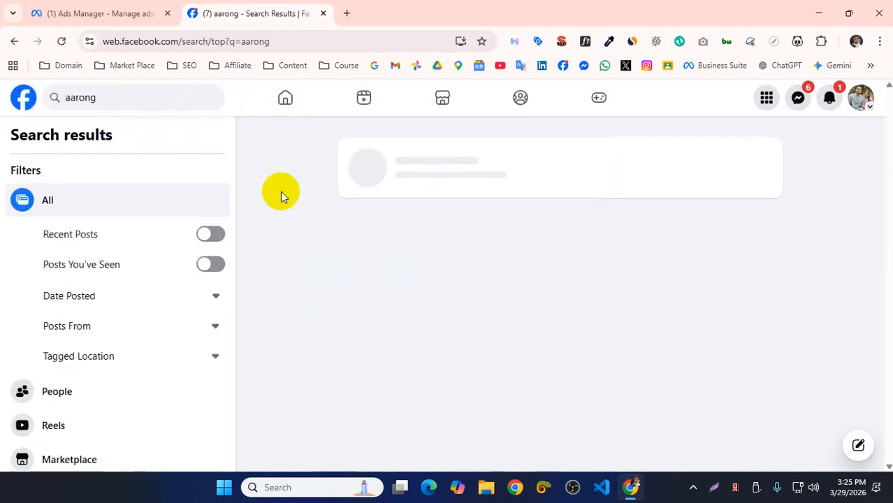
{"action": "left_click", "coordinate": [422, 161]}
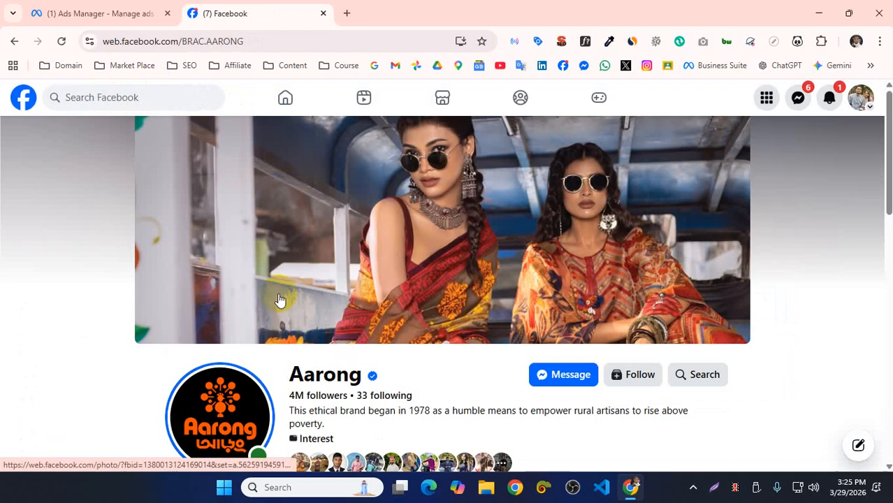
Open the Reels section of Aarong's page
{"action": "scroll", "coordinate": [488, 391], "scroll_direction": "down", "scroll_amount": 5}
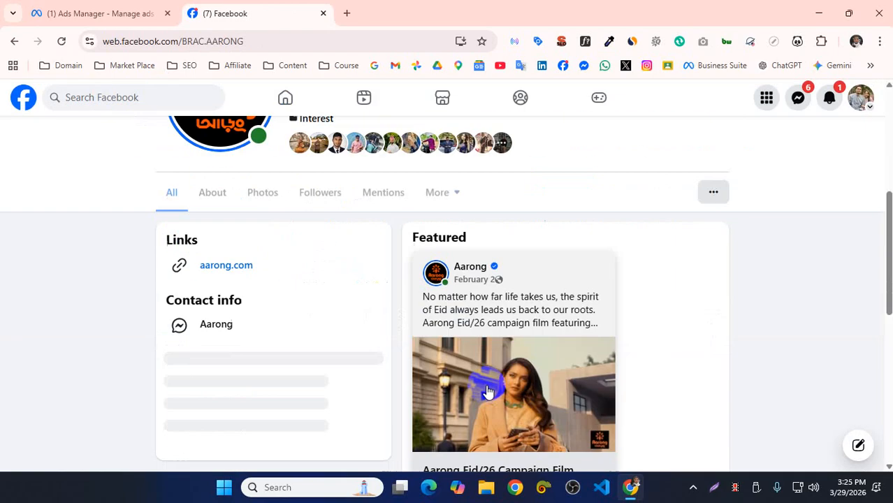
{"action": "left_click", "coordinate": [441, 185]}
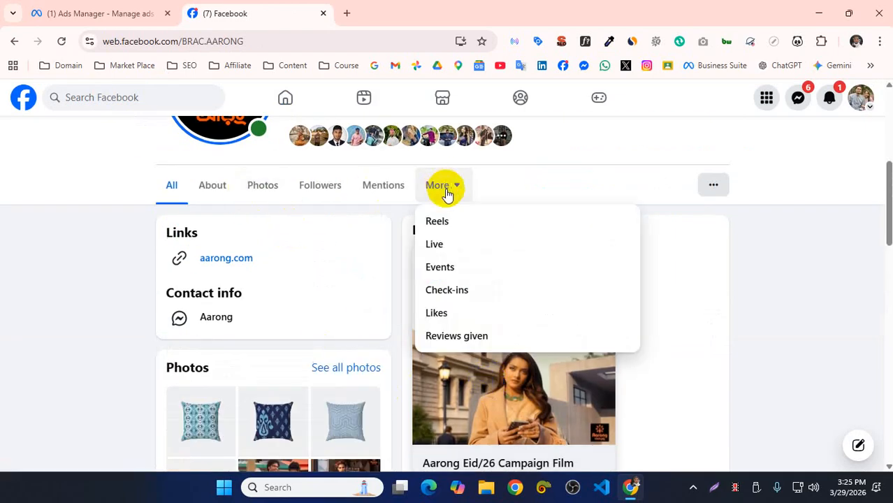
{"action": "left_click", "coordinate": [459, 225]}
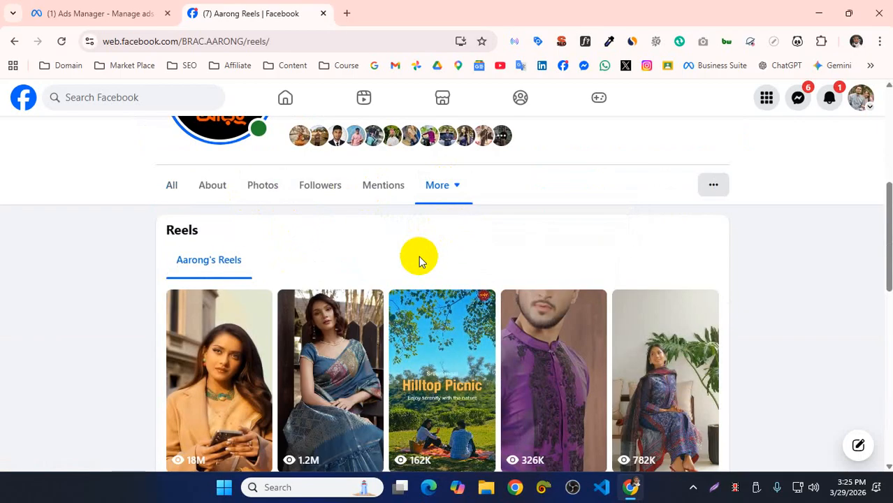
Browse through Aarong's published reels, from the newest back to the older campaigns, for example promotional videos
{"action": "scroll", "coordinate": [376, 245], "scroll_direction": "down", "scroll_amount": 5}
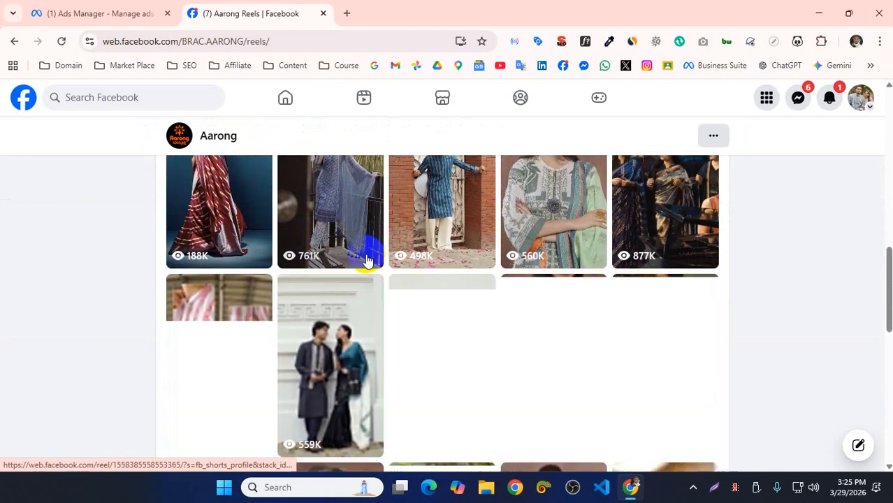
{"action": "scroll", "coordinate": [517, 307], "scroll_direction": "down", "scroll_amount": 5}
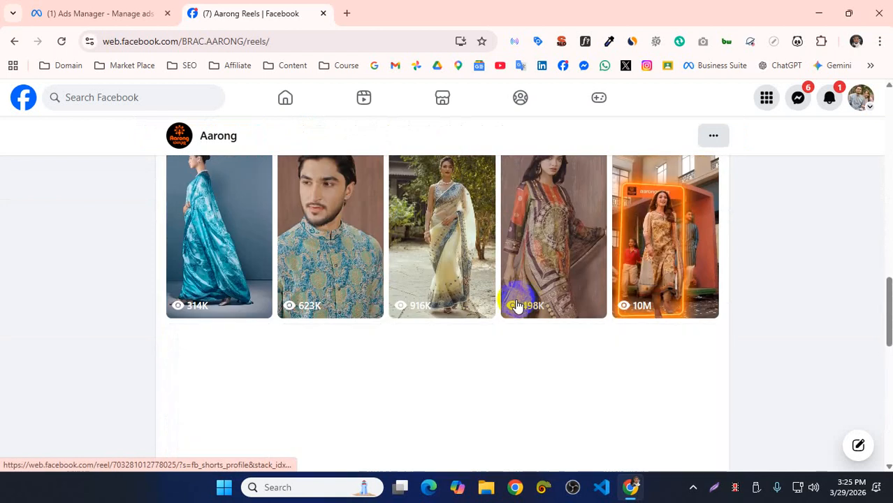
{"action": "scroll", "coordinate": [516, 307], "scroll_direction": "down", "scroll_amount": 5}
{"action": "scroll", "coordinate": [501, 306], "scroll_direction": "down", "scroll_amount": 5}
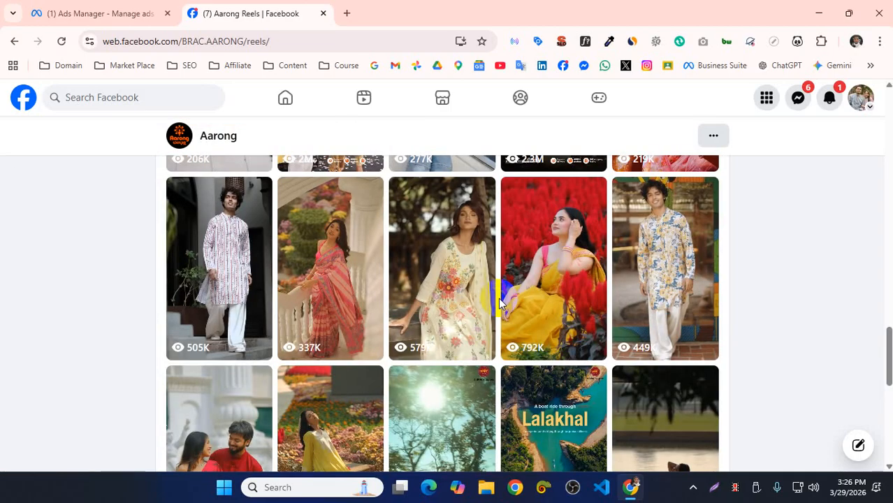
{"action": "scroll", "coordinate": [498, 301], "scroll_direction": "down", "scroll_amount": 2}
{"action": "scroll", "coordinate": [498, 302], "scroll_direction": "down", "scroll_amount": 3}
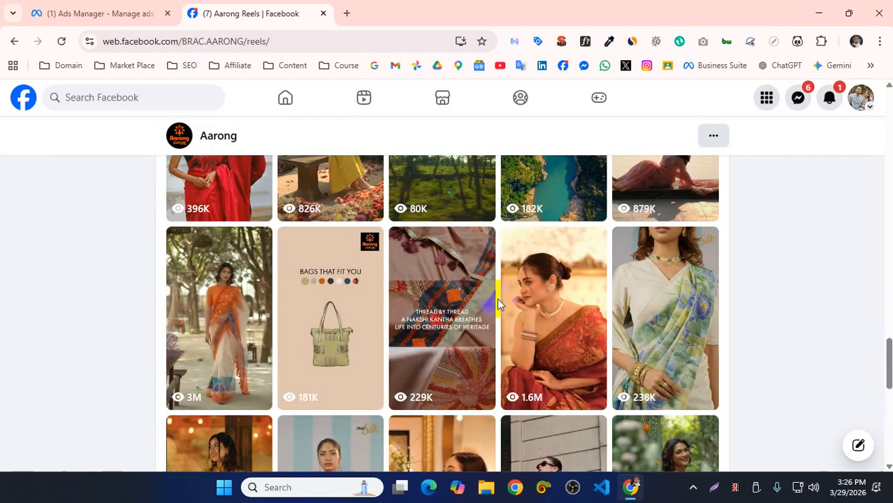
{"action": "scroll", "coordinate": [499, 302], "scroll_direction": "down", "scroll_amount": 3}
{"action": "scroll", "coordinate": [497, 299], "scroll_direction": "down", "scroll_amount": 3}
{"action": "scroll", "coordinate": [470, 305], "scroll_direction": "down", "scroll_amount": 3}
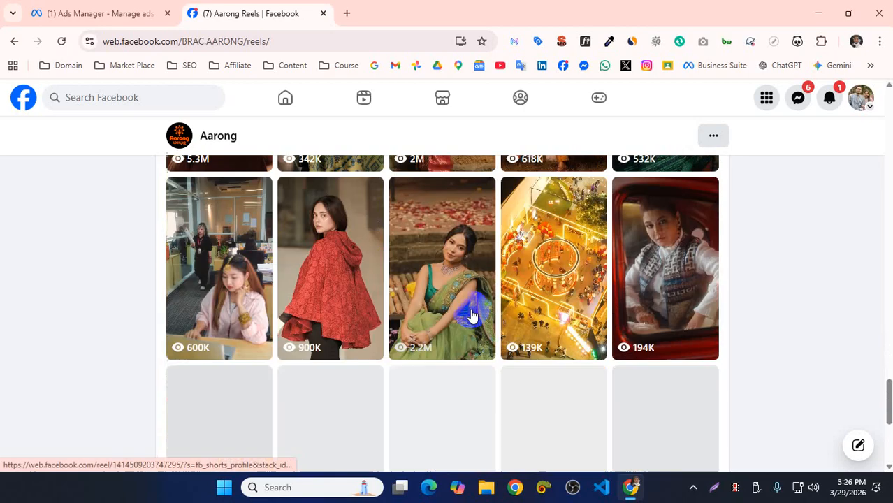
{"action": "scroll", "coordinate": [472, 305], "scroll_direction": "down", "scroll_amount": 1}
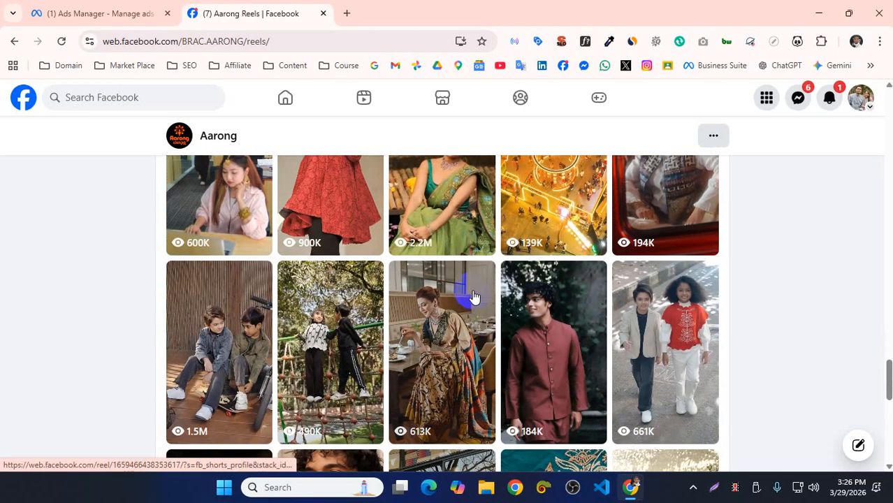
{"action": "scroll", "coordinate": [475, 297], "scroll_direction": "down", "scroll_amount": 3}
{"action": "scroll", "coordinate": [480, 293], "scroll_direction": "down", "scroll_amount": 3}
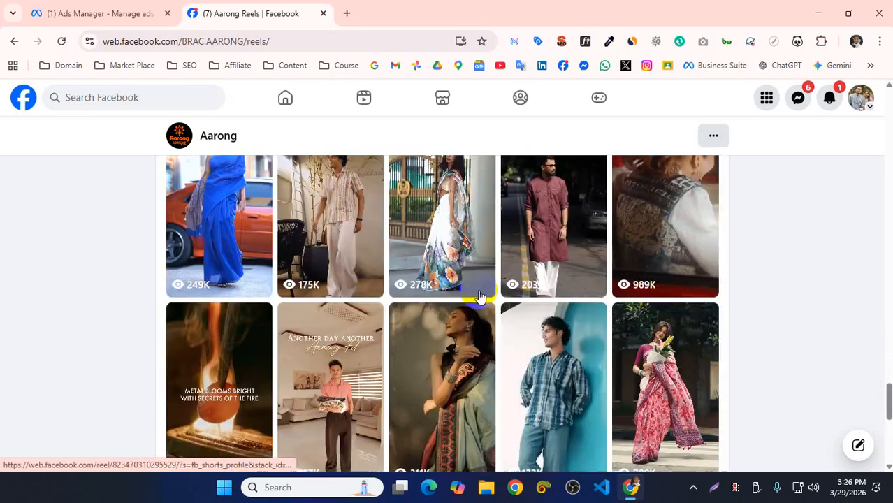
{"action": "scroll", "coordinate": [479, 297], "scroll_direction": "down", "scroll_amount": 2}
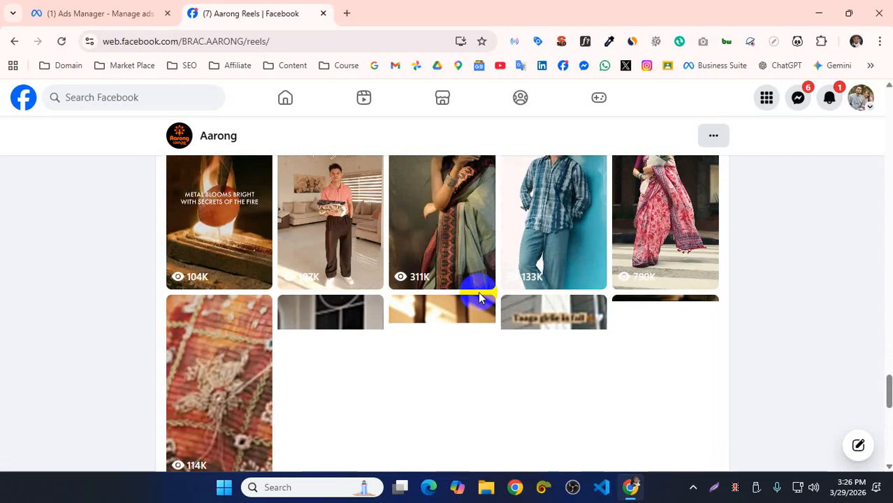
{"action": "scroll", "coordinate": [480, 299], "scroll_direction": "down", "scroll_amount": 4}
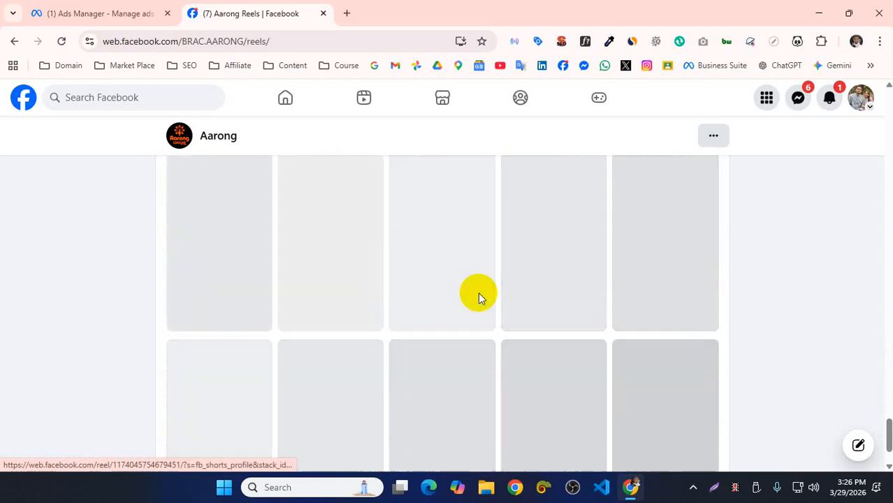
{"action": "scroll", "coordinate": [479, 298], "scroll_direction": "down", "scroll_amount": 6}
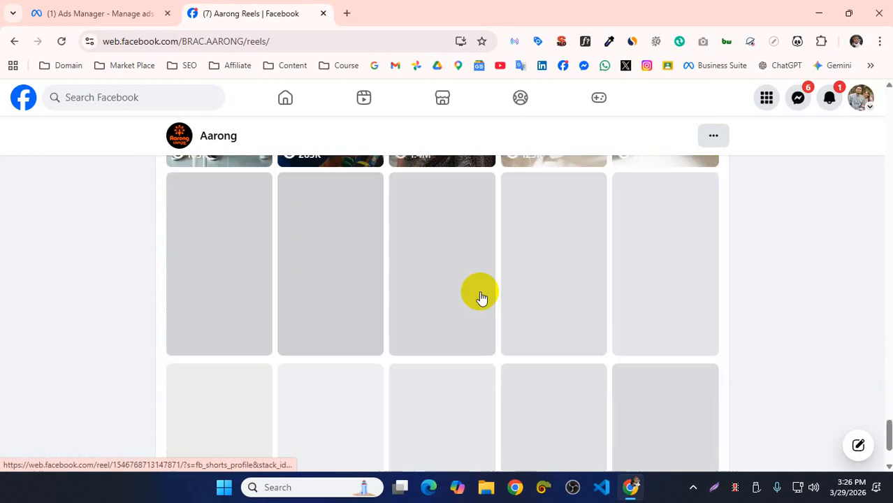
{"action": "scroll", "coordinate": [480, 297], "scroll_direction": "down", "scroll_amount": 3}
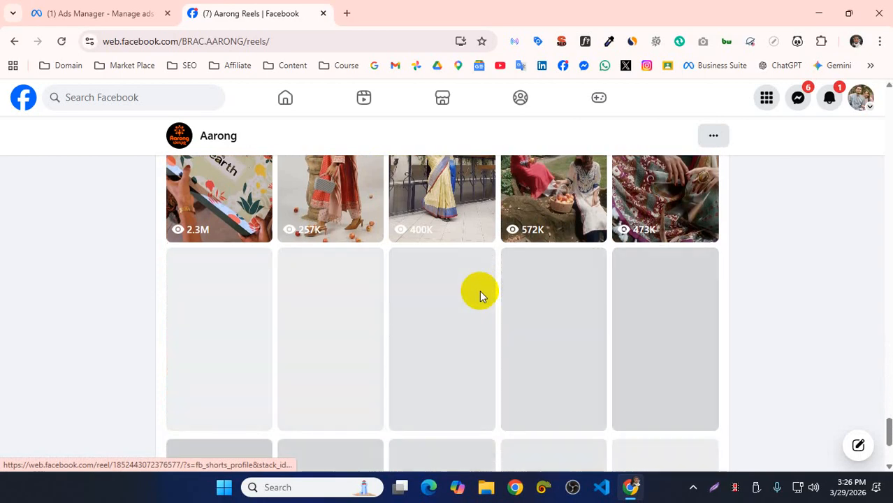
{"action": "scroll", "coordinate": [483, 297], "scroll_direction": "down", "scroll_amount": 7}
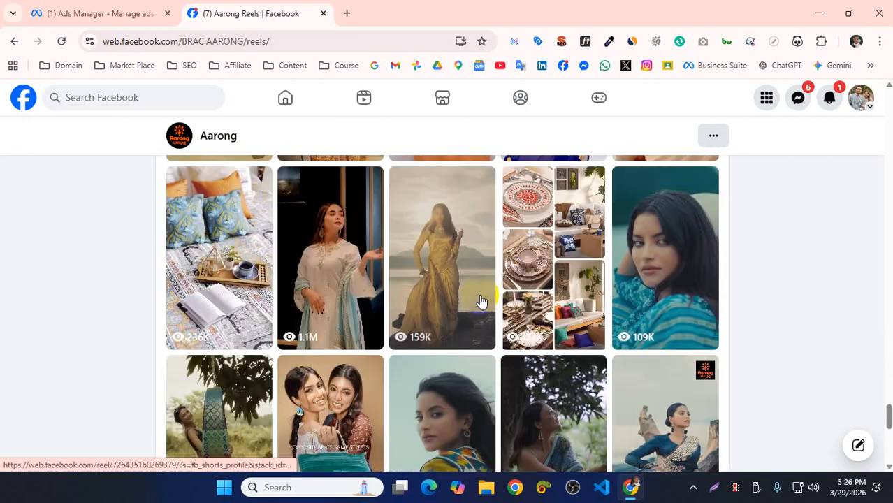
{"action": "scroll", "coordinate": [481, 301], "scroll_direction": "down", "scroll_amount": 4}
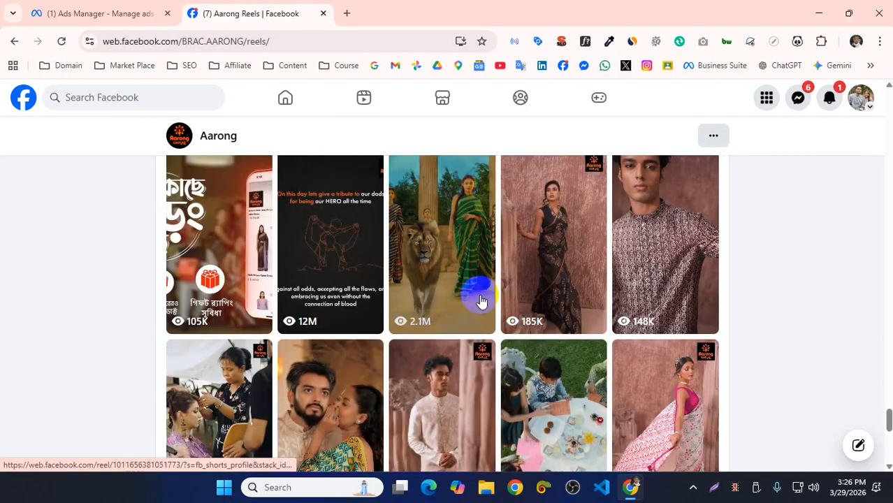
{"action": "scroll", "coordinate": [481, 301], "scroll_direction": "down", "scroll_amount": 4}
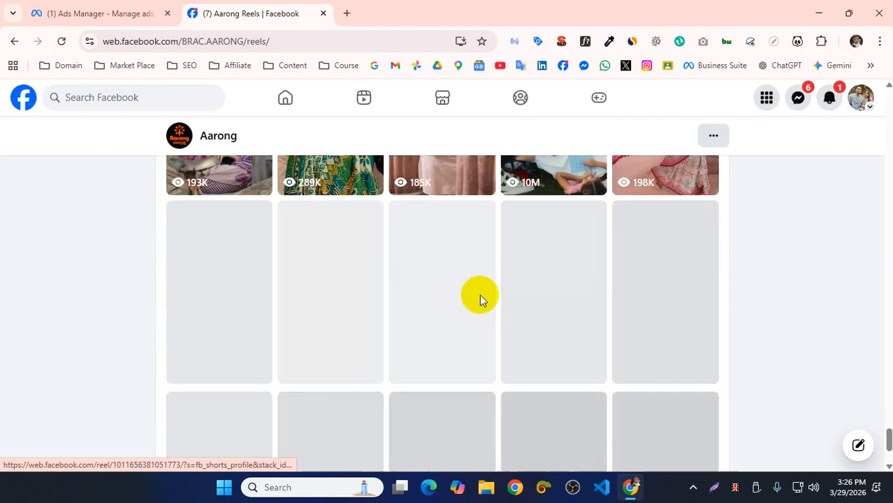
{"action": "scroll", "coordinate": [480, 301], "scroll_direction": "down", "scroll_amount": 4}
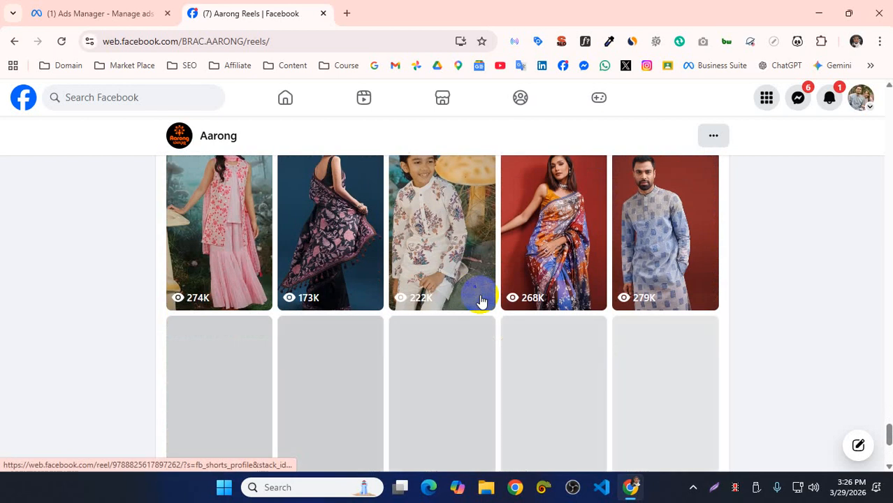
{"action": "scroll", "coordinate": [481, 300], "scroll_direction": "down", "scroll_amount": 5}
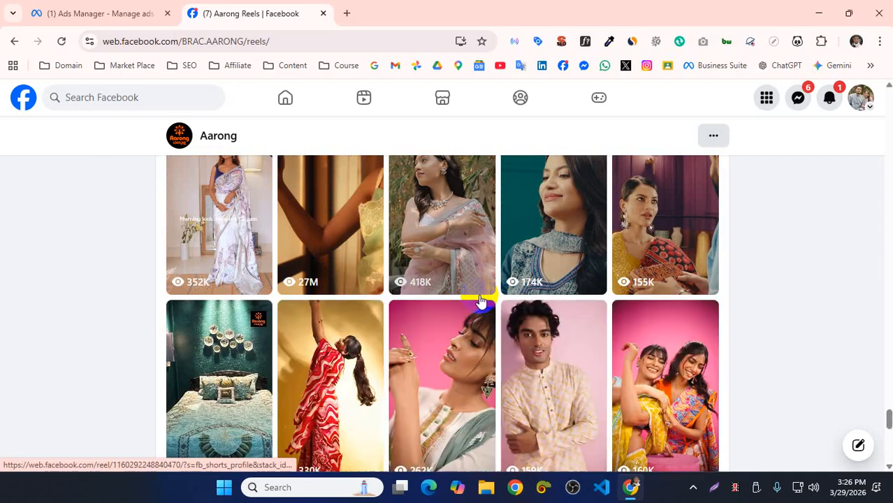
{"action": "scroll", "coordinate": [480, 300], "scroll_direction": "down", "scroll_amount": 8}
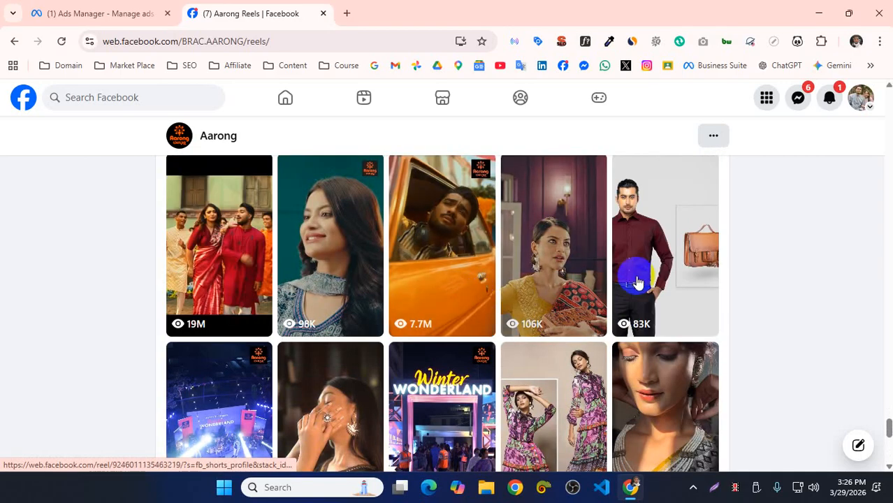
{"action": "scroll", "coordinate": [635, 279], "scroll_direction": "down", "scroll_amount": 4}
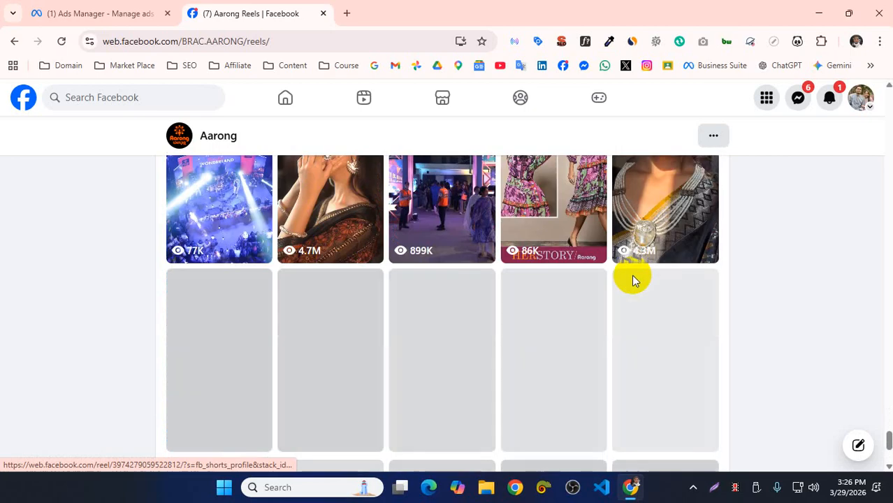
{"action": "scroll", "coordinate": [632, 281], "scroll_direction": "down", "scroll_amount": 6}
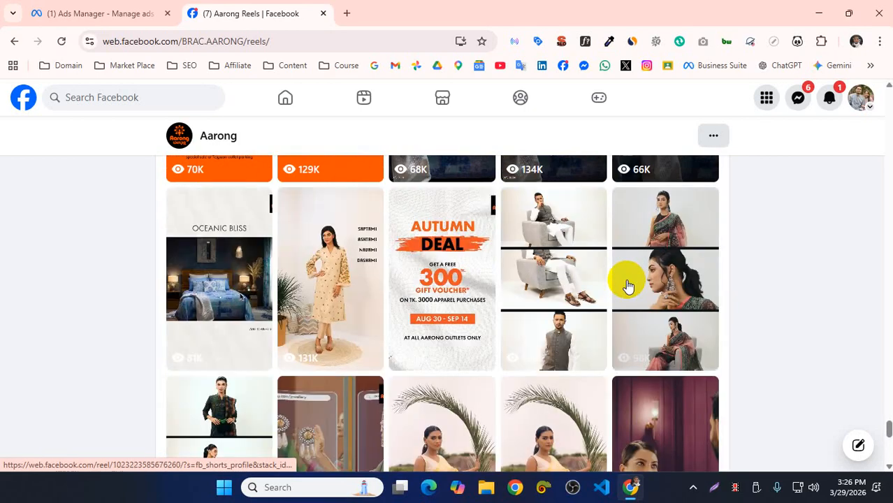
{"action": "scroll", "coordinate": [627, 286], "scroll_direction": "down", "scroll_amount": 4}
{"action": "scroll", "coordinate": [617, 285], "scroll_direction": "down", "scroll_amount": 1}
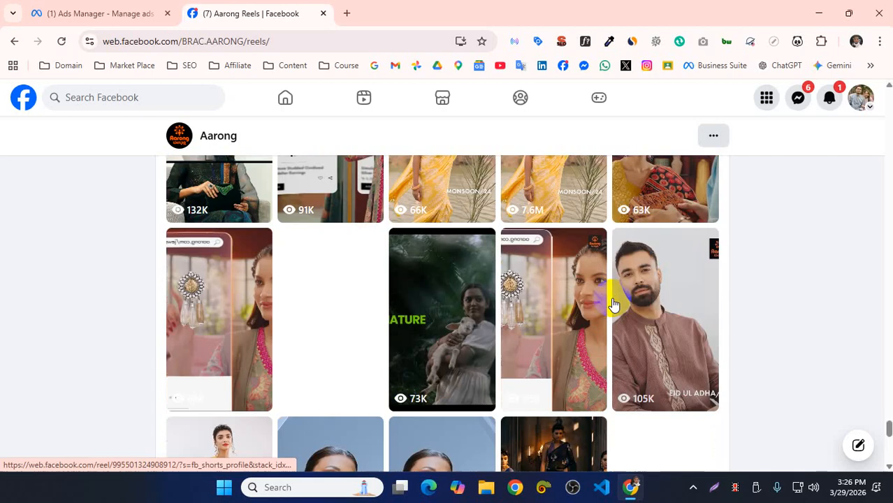
{"action": "scroll", "coordinate": [612, 304], "scroll_direction": "down", "scroll_amount": 5}
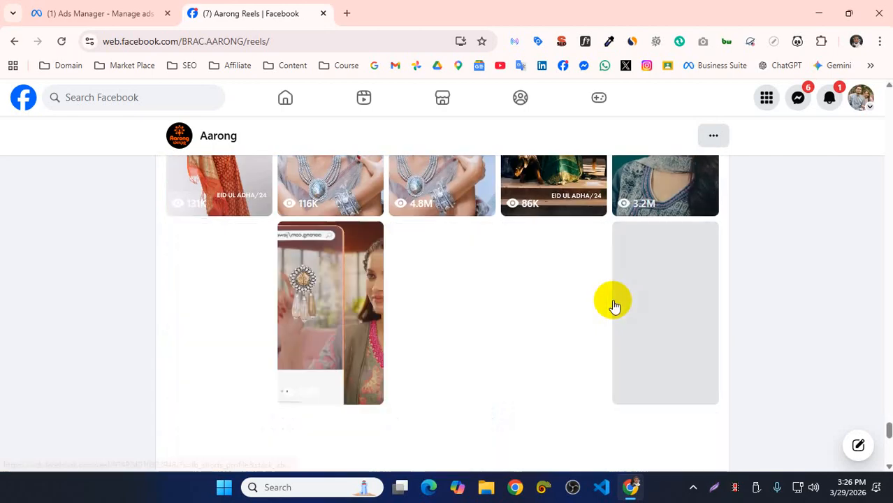
{"action": "scroll", "coordinate": [613, 304], "scroll_direction": "down", "scroll_amount": 5}
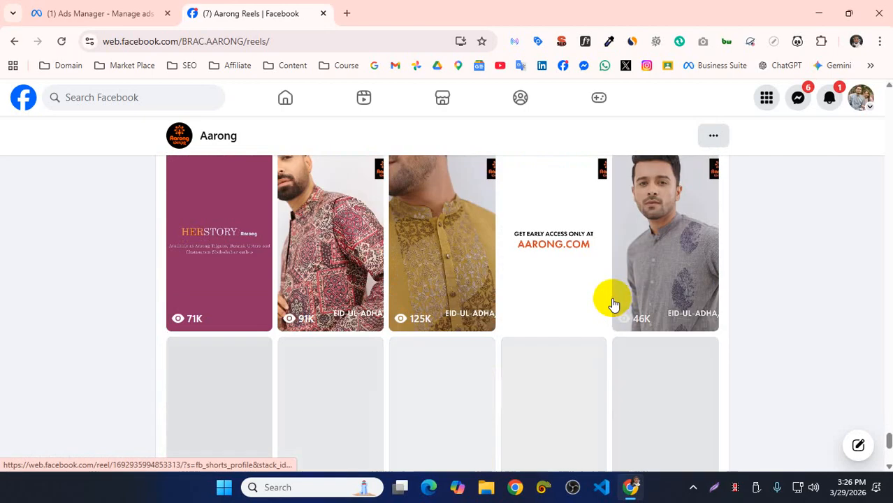
{"action": "scroll", "coordinate": [612, 305], "scroll_direction": "up", "scroll_amount": 3}
{"action": "scroll", "coordinate": [712, 299], "scroll_direction": "down", "scroll_amount": 5}
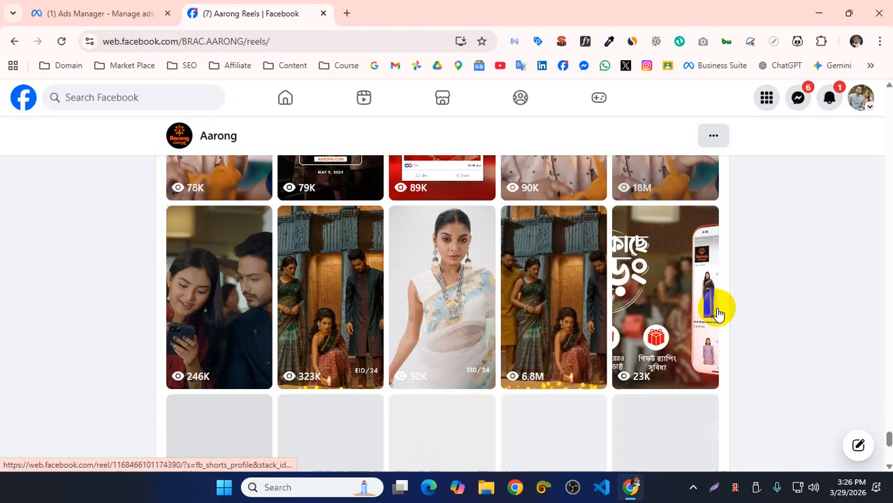
Look further back through Aarong's oldest reels, past the Eid 2024 and New Year 2022 campaigns, for a suitable example video
{"action": "scroll", "coordinate": [714, 327], "scroll_direction": "down", "scroll_amount": 5}
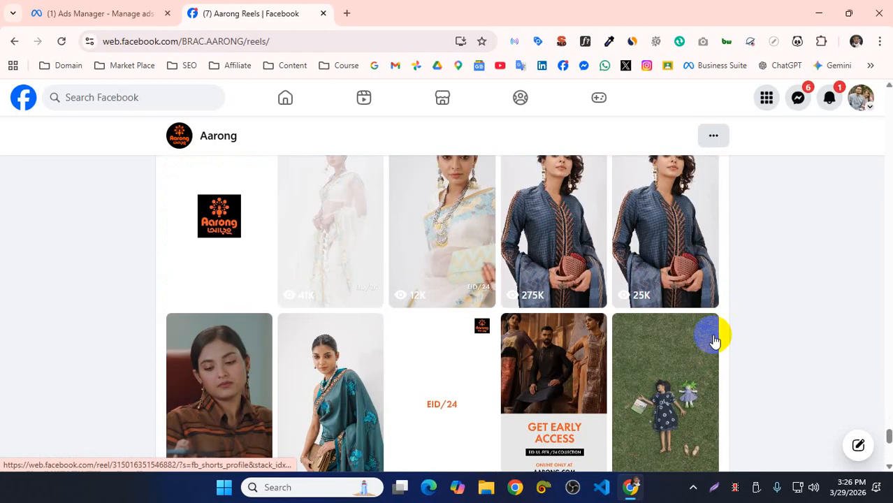
{"action": "scroll", "coordinate": [704, 345], "scroll_direction": "down", "scroll_amount": 3}
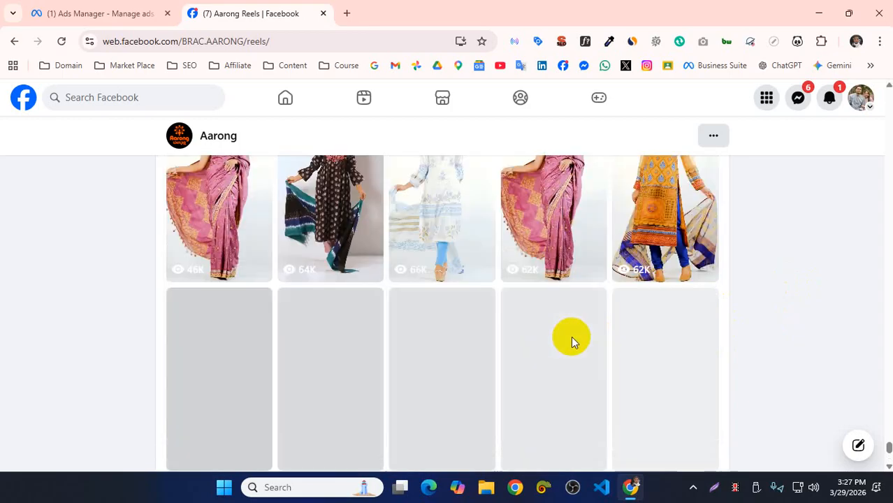
{"action": "scroll", "coordinate": [586, 341], "scroll_direction": "down", "scroll_amount": 2}
{"action": "scroll", "coordinate": [587, 339], "scroll_direction": "down", "scroll_amount": 3}
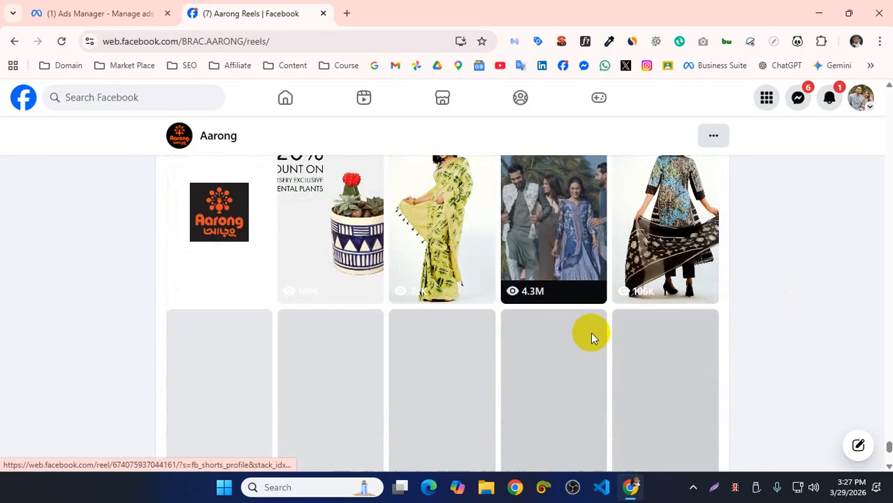
{"action": "scroll", "coordinate": [593, 340], "scroll_direction": "down", "scroll_amount": 1}
{"action": "scroll", "coordinate": [595, 341], "scroll_direction": "down", "scroll_amount": 2}
{"action": "scroll", "coordinate": [597, 340], "scroll_direction": "up", "scroll_amount": 2}
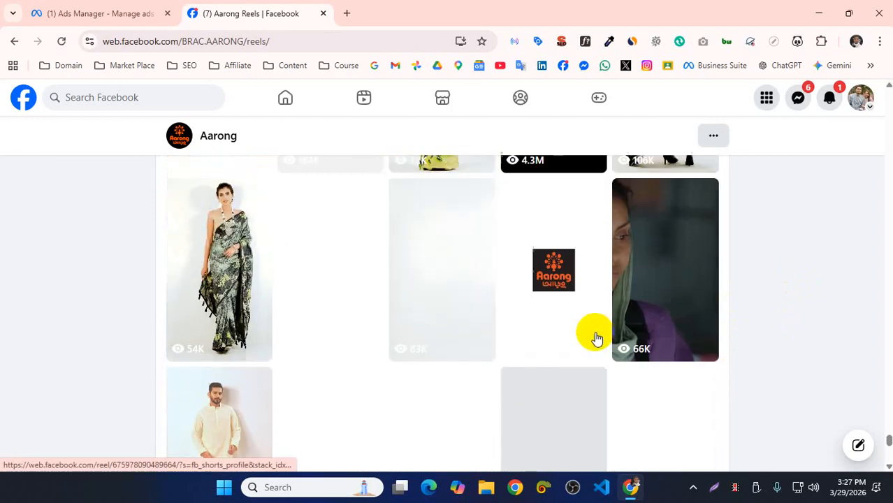
{"action": "left_click", "coordinate": [639, 332]}
{"action": "scroll", "coordinate": [647, 332], "scroll_direction": "down", "scroll_amount": 3}
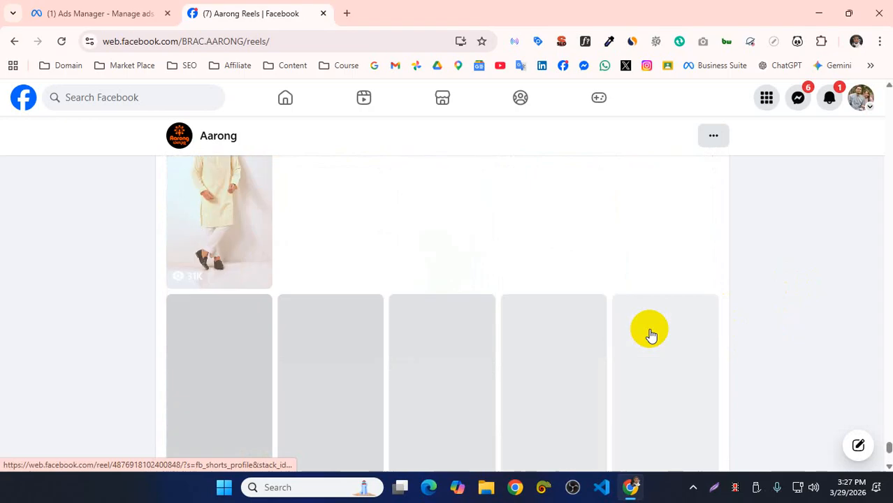
{"action": "scroll", "coordinate": [649, 330], "scroll_direction": "down", "scroll_amount": 2}
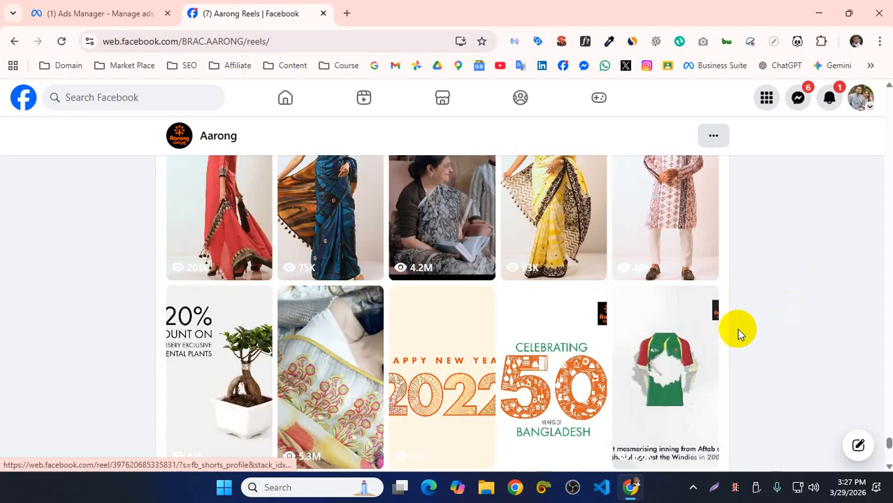
{"action": "scroll", "coordinate": [650, 325], "scroll_direction": "up", "scroll_amount": 2}
{"action": "scroll", "coordinate": [682, 327], "scroll_direction": "down", "scroll_amount": 4}
{"action": "scroll", "coordinate": [681, 328], "scroll_direction": "down", "scroll_amount": 4}
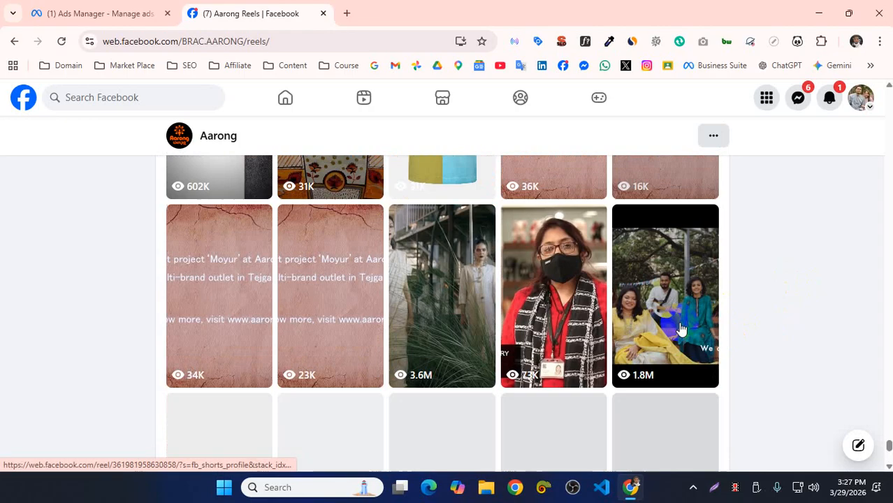
{"action": "left_click", "coordinate": [680, 334]}
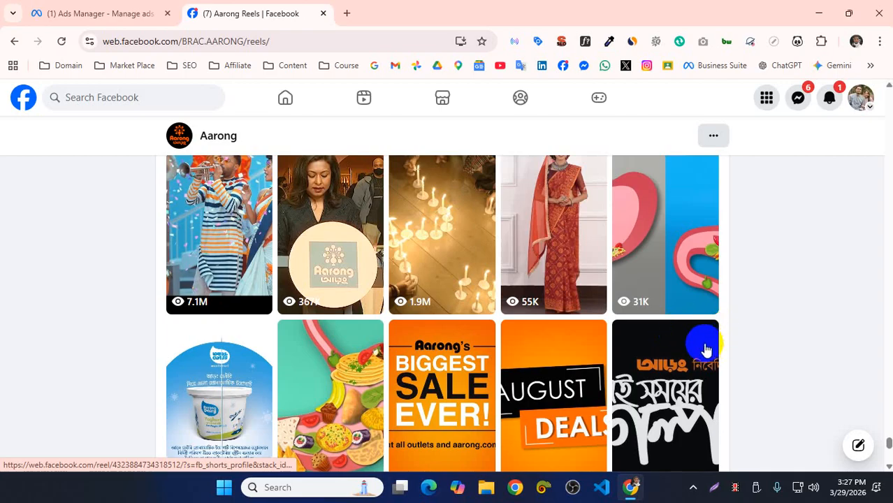
{"action": "scroll", "coordinate": [699, 349], "scroll_direction": "down", "scroll_amount": 3}
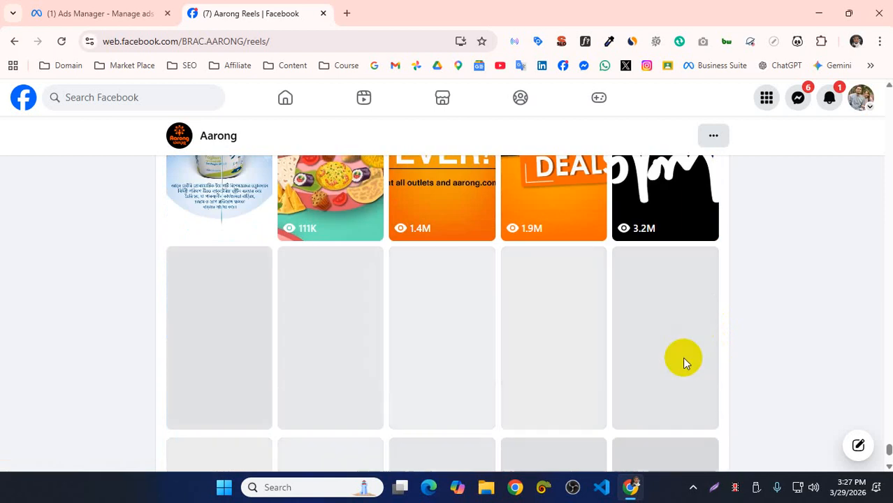
Browse Aarong's Facebook reels and open the "Giggles on deck!" reel of children on a boat
{"action": "scroll", "coordinate": [689, 360], "scroll_direction": "down", "scroll_amount": 5}
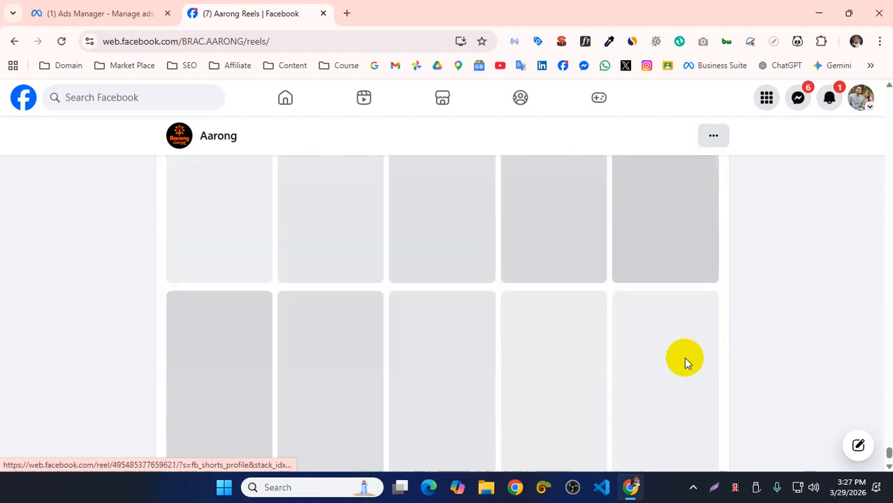
{"action": "scroll", "coordinate": [686, 360], "scroll_direction": "up", "scroll_amount": 6}
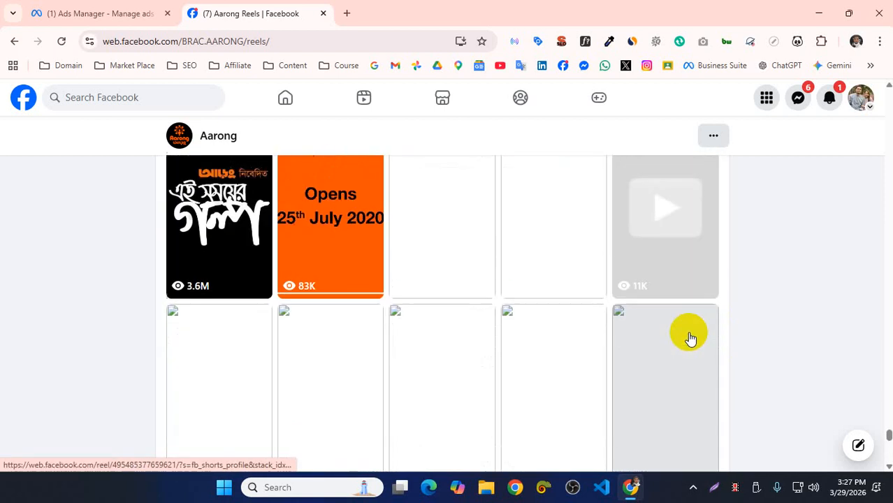
{"action": "scroll", "coordinate": [690, 335], "scroll_direction": "down", "scroll_amount": 1}
{"action": "scroll", "coordinate": [689, 333], "scroll_direction": "down", "scroll_amount": 5}
{"action": "left_click_drag", "start_coordinate": [890, 455], "coordinate": [891, 489]}
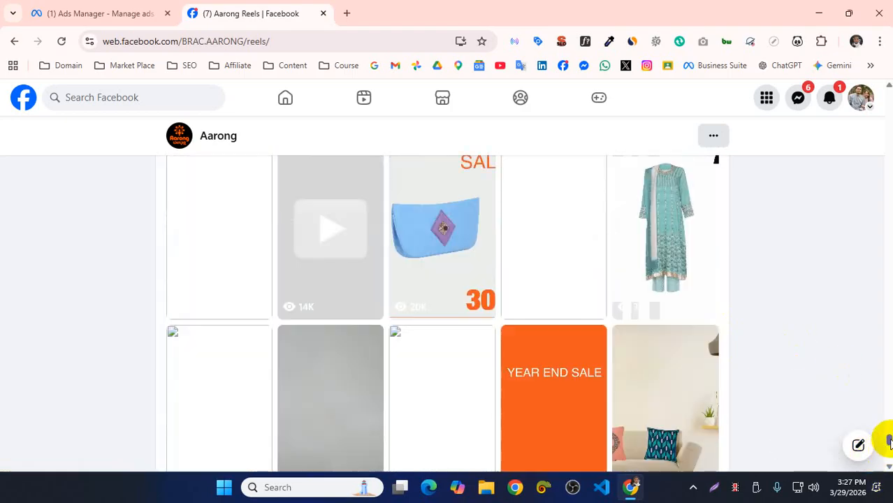
{"action": "left_click_drag", "start_coordinate": [889, 439], "coordinate": [880, 84]}
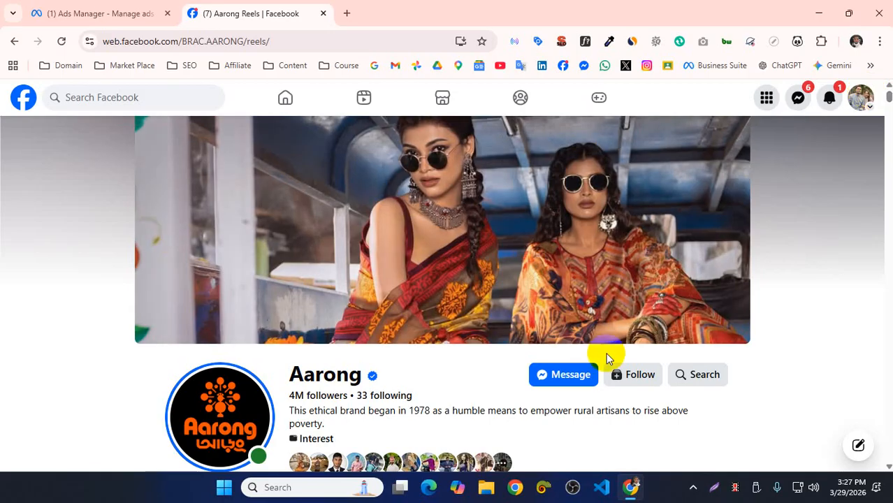
{"action": "scroll", "coordinate": [605, 355], "scroll_direction": "down", "scroll_amount": 4}
{"action": "scroll", "coordinate": [613, 371], "scroll_direction": "down", "scroll_amount": 3}
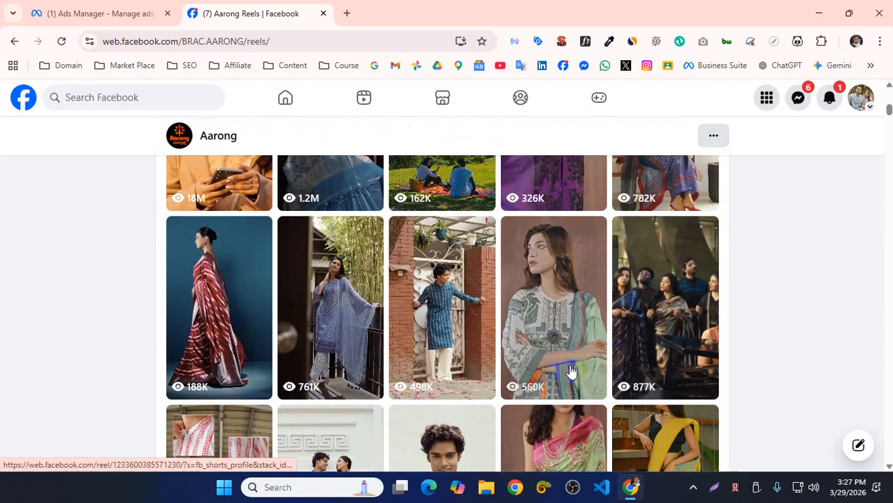
{"action": "scroll", "coordinate": [563, 374], "scroll_direction": "down", "scroll_amount": 5}
{"action": "scroll", "coordinate": [500, 334], "scroll_direction": "down", "scroll_amount": 5}
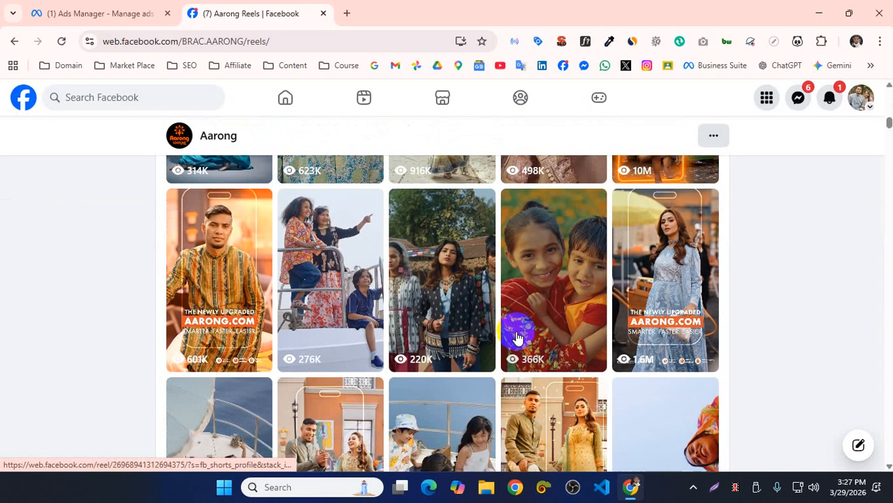
{"action": "scroll", "coordinate": [516, 339], "scroll_direction": "down", "scroll_amount": 1}
{"action": "left_click", "coordinate": [440, 386]}
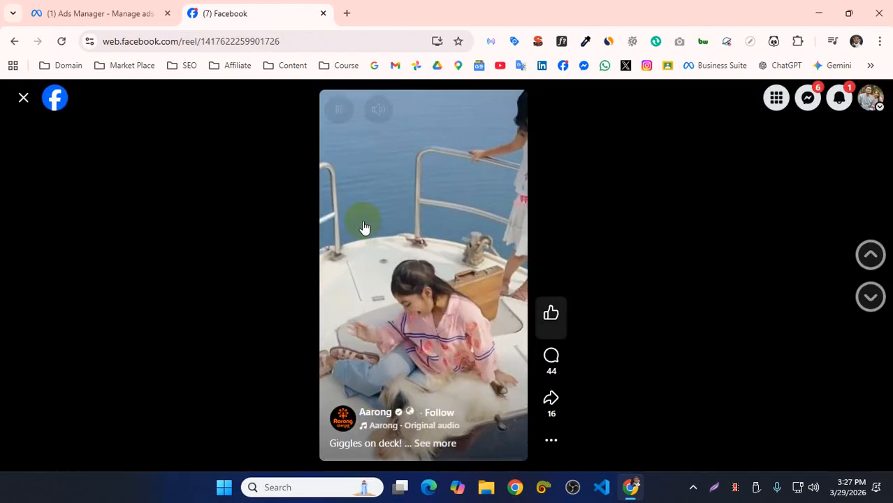
{"action": "right_click", "coordinate": [363, 230]}
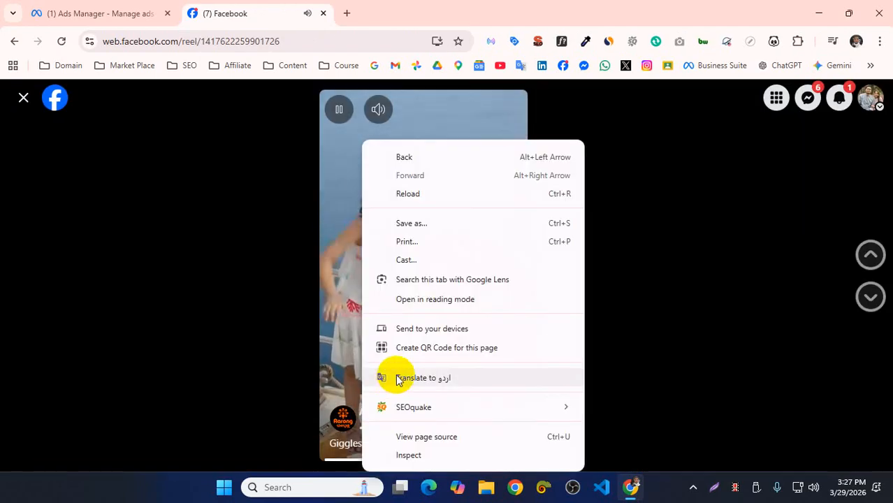
{"action": "left_click", "coordinate": [412, 224]}
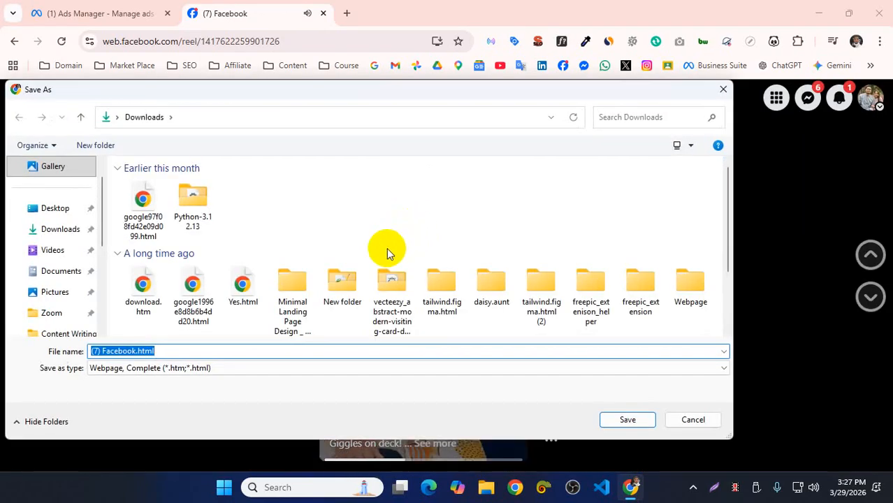
{"action": "left_click", "coordinate": [681, 420]}
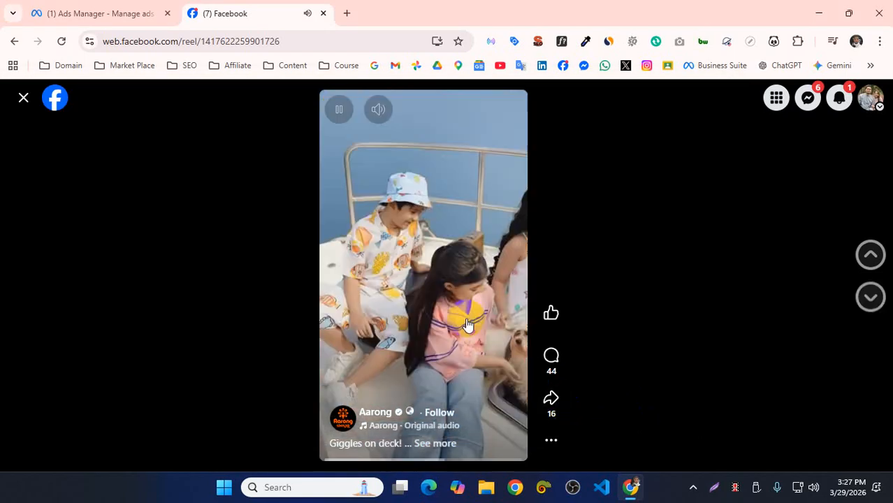
Copy the reel's web address, open a new browser tab and close the reel's tab
{"action": "left_click", "coordinate": [175, 41]}
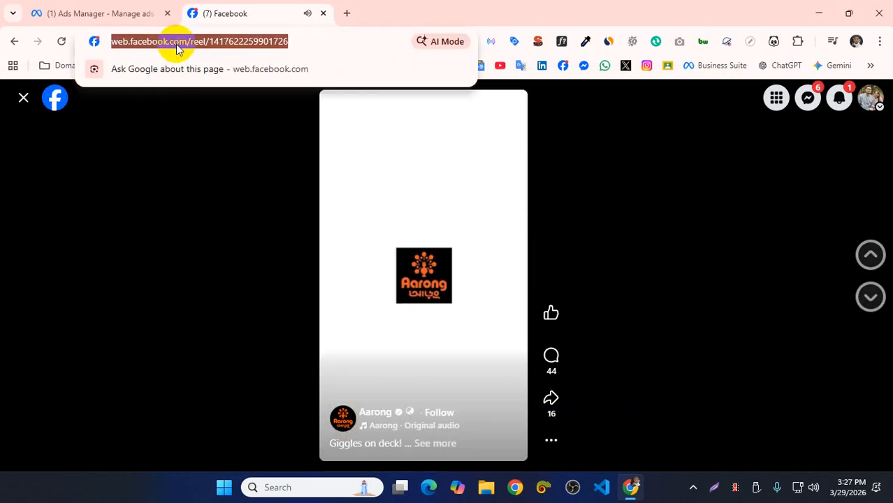
{"action": "right_click", "coordinate": [176, 44]}
{"action": "left_click", "coordinate": [220, 168]}
{"action": "left_click", "coordinate": [347, 14]}
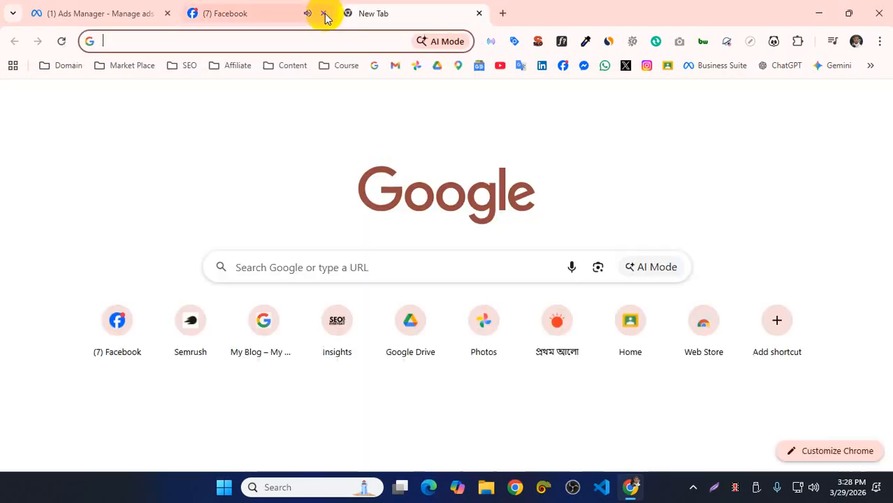
{"action": "left_click", "coordinate": [321, 13]}
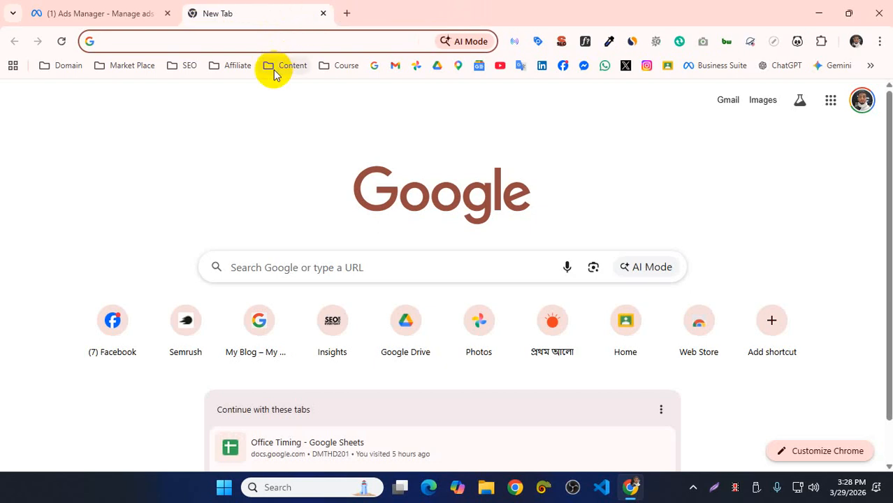
Search Google for "facebook reels download"
{"action": "type", "text": "facebook "}
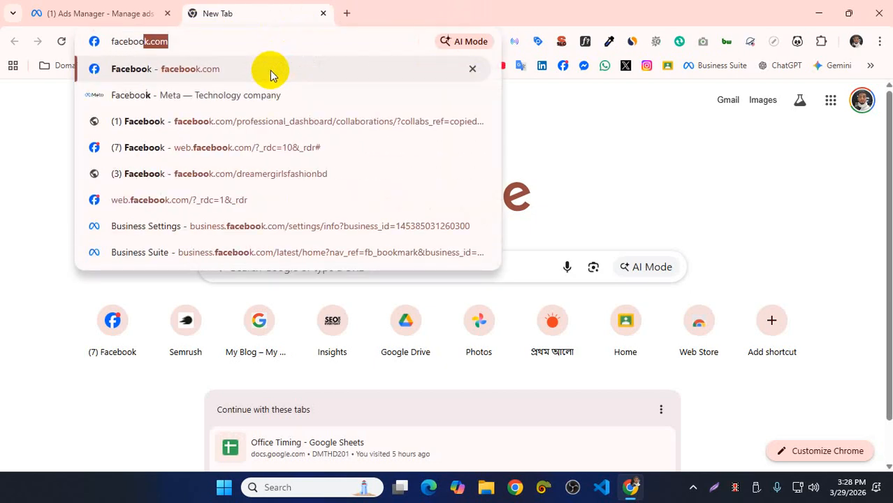
{"action": "type", "text": "reel"}
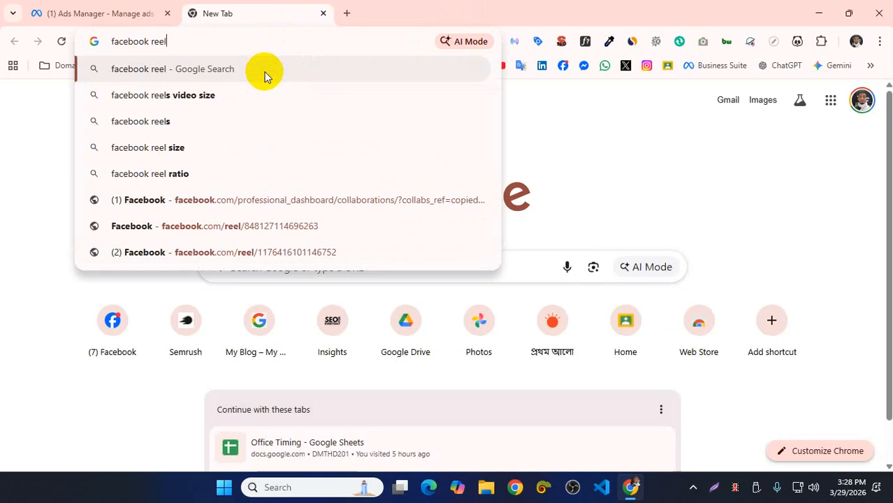
{"action": "type", "text": "s d"}
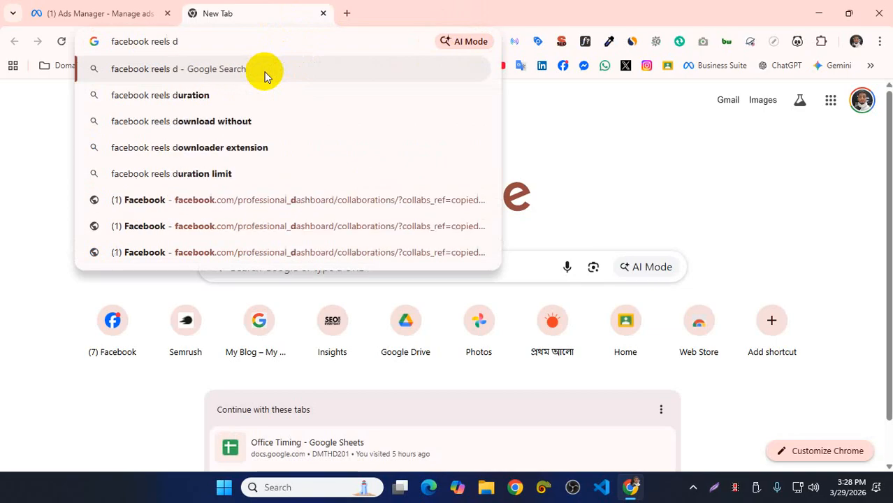
{"action": "left_click", "coordinate": [258, 148]}
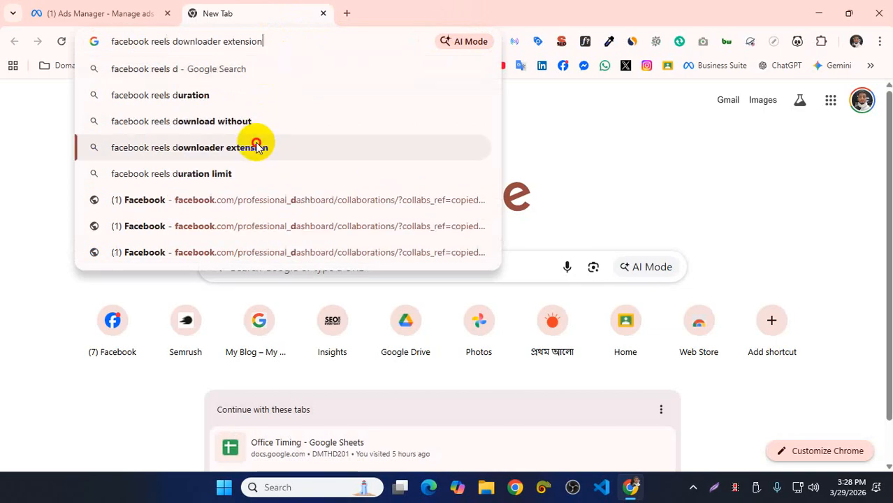
{"action": "left_click_drag", "start_coordinate": [254, 140], "coordinate": [241, 131]}
{"action": "left_click", "coordinate": [242, 132]}
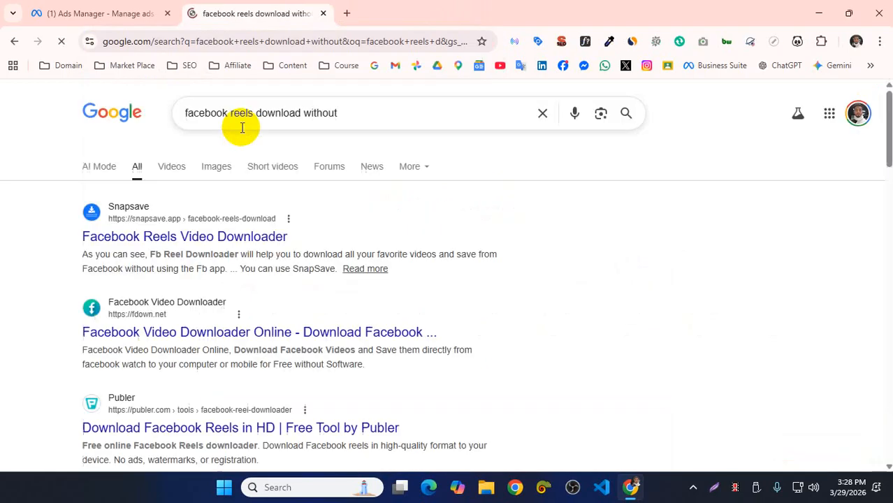
{"action": "double_click", "coordinate": [304, 110]}
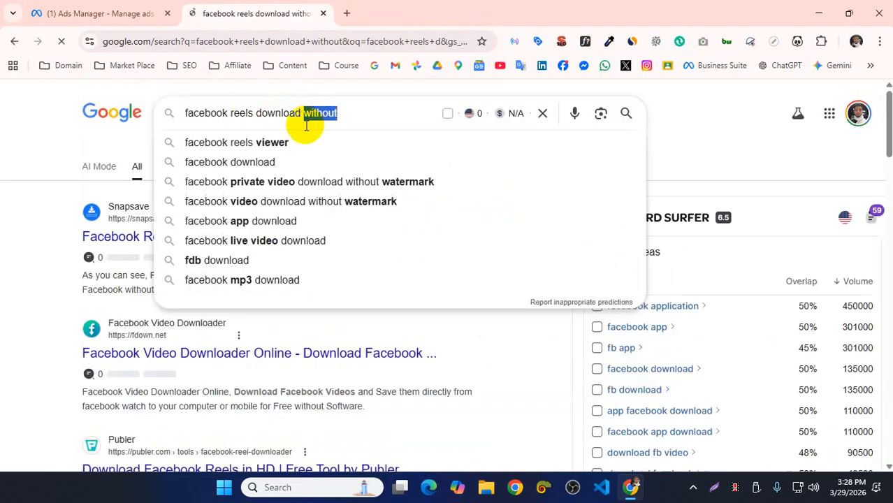
{"action": "key", "text": "BackSpace"}
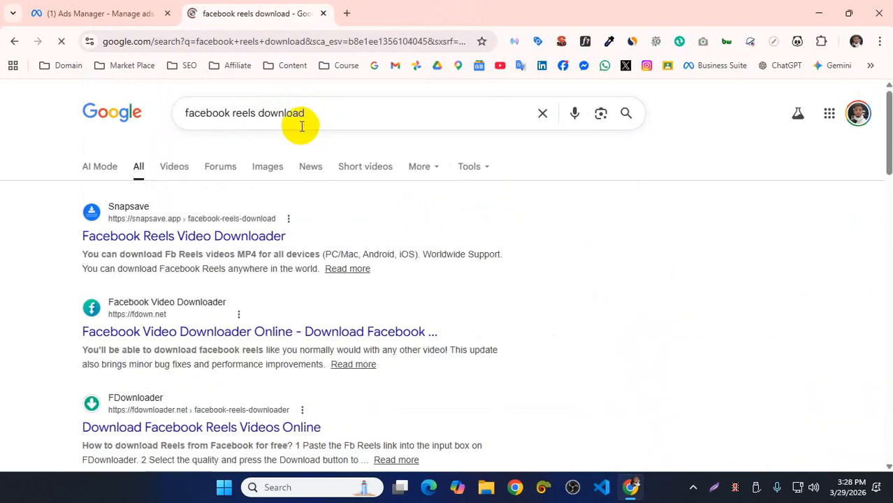
Try to fetch the copied reel link with the SnapSave downloader, and return to the search results
{"action": "left_click", "coordinate": [211, 236]}
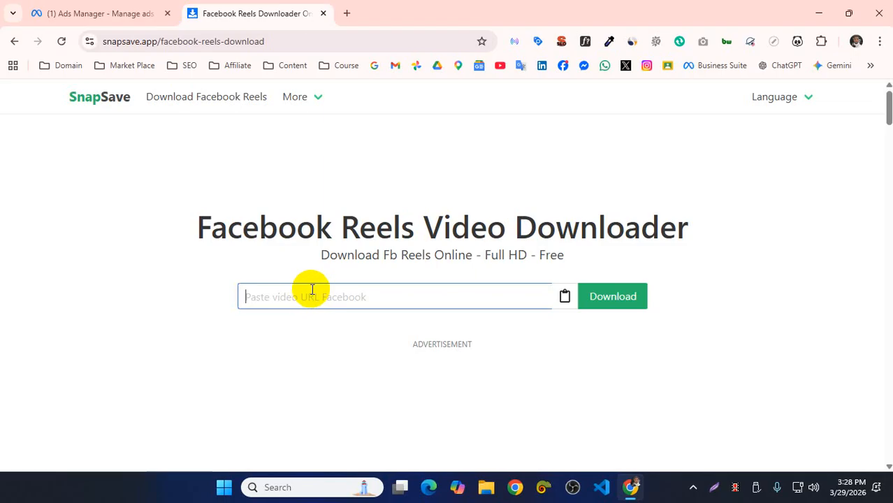
{"action": "left_click", "coordinate": [311, 290]}
{"action": "key", "text": "ctrl+v"}
{"action": "left_click", "coordinate": [630, 302]}
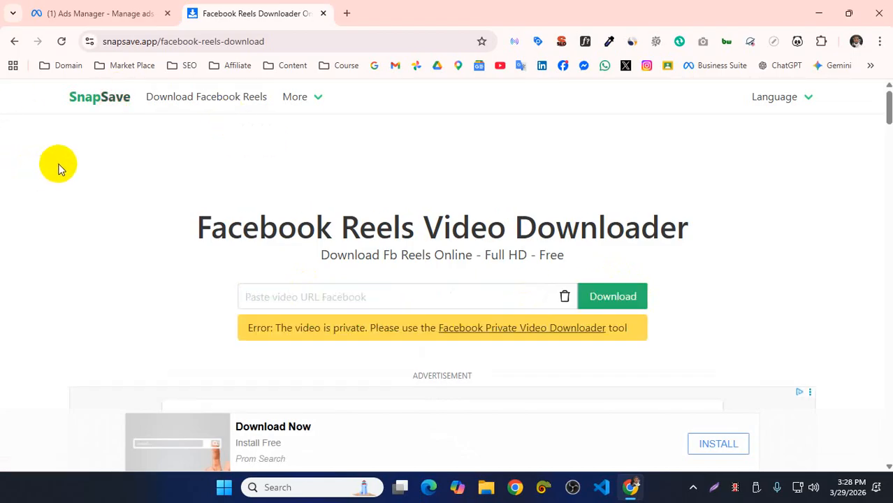
{"action": "left_click", "coordinate": [487, 338]}
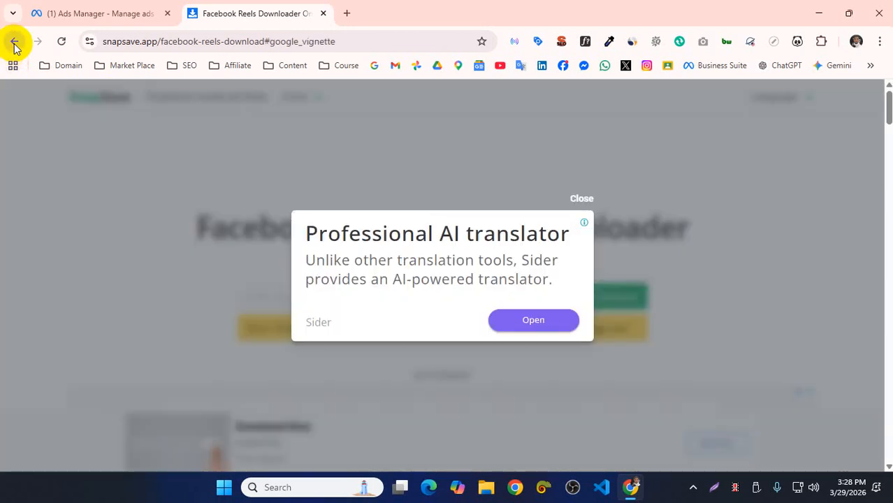
{"action": "left_click", "coordinate": [14, 42]}
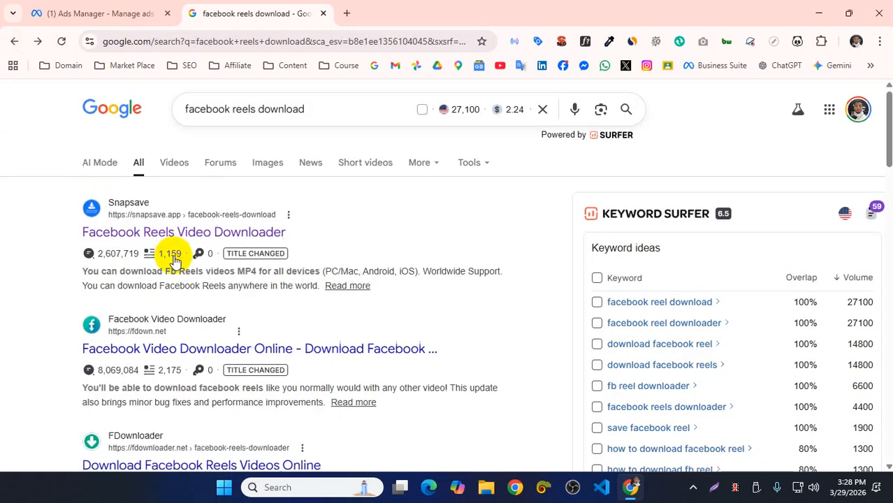
Open the fdown.net Facebook Video Downloader and submit the copied reel link
{"action": "scroll", "coordinate": [175, 260], "scroll_direction": "down", "scroll_amount": 2}
{"action": "left_click", "coordinate": [168, 225]}
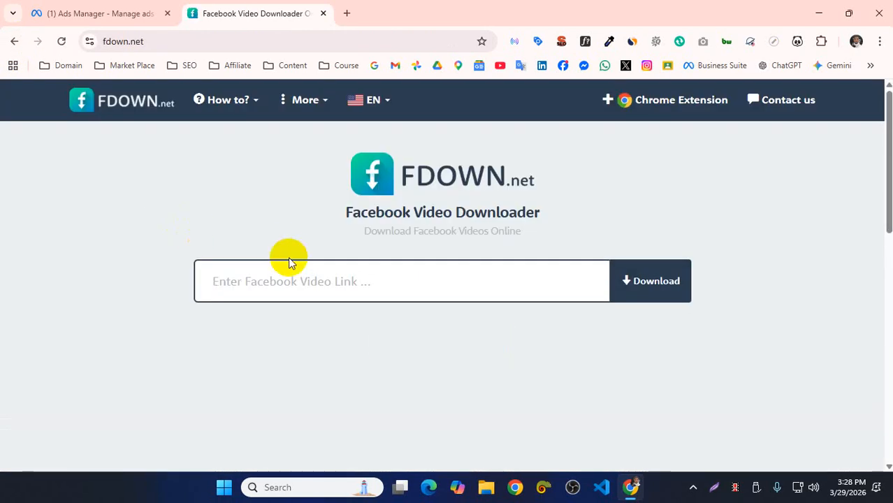
{"action": "key", "text": "ctrl+v"}
{"action": "left_click", "coordinate": [623, 289]}
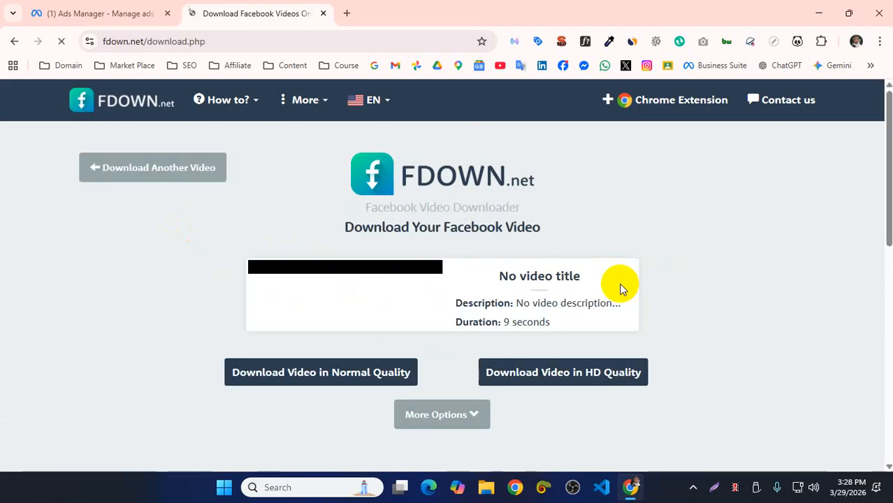
Download the reel video in HD quality, dismissing the advertisement
{"action": "scroll", "coordinate": [635, 300], "scroll_direction": "down", "scroll_amount": 2}
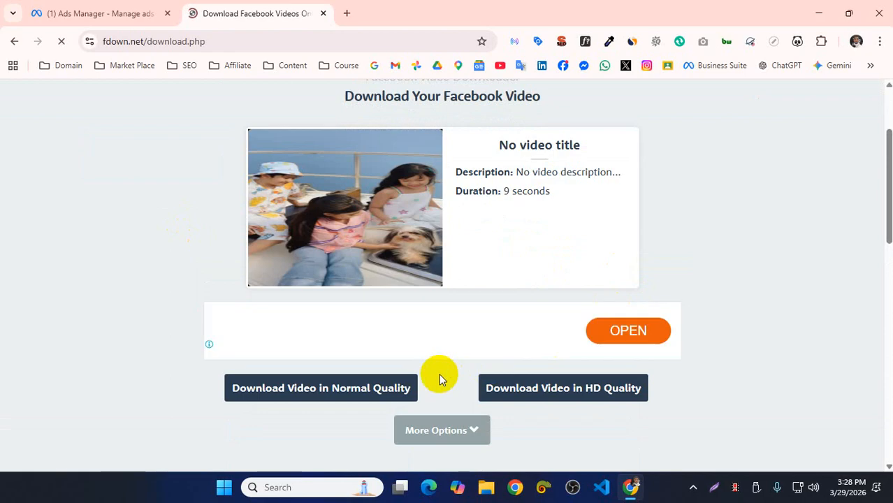
{"action": "left_click", "coordinate": [563, 386]}
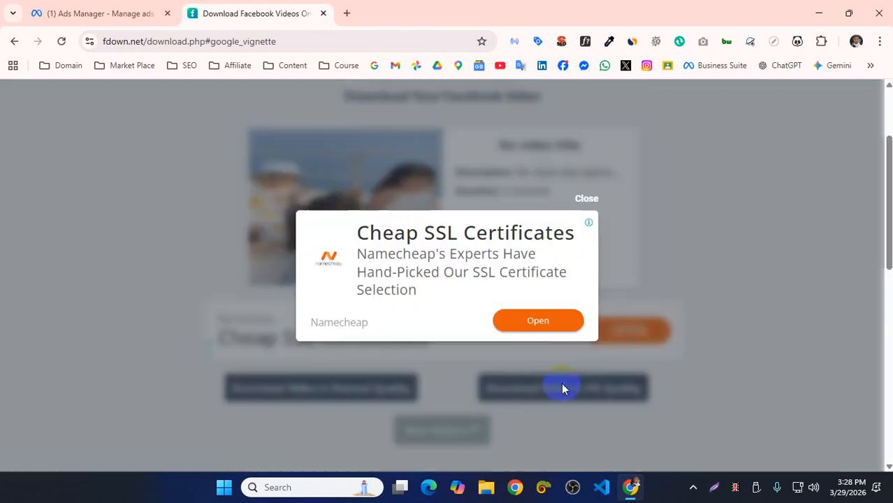
{"action": "left_click", "coordinate": [586, 200]}
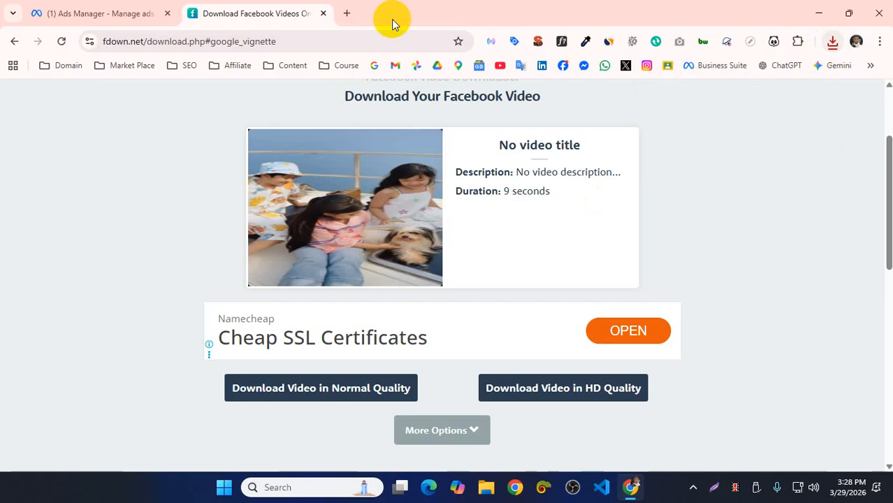
Switch to the Ads Manager tab and add a Video component below the header of the Instant Experience
{"action": "left_click", "coordinate": [98, 13]}
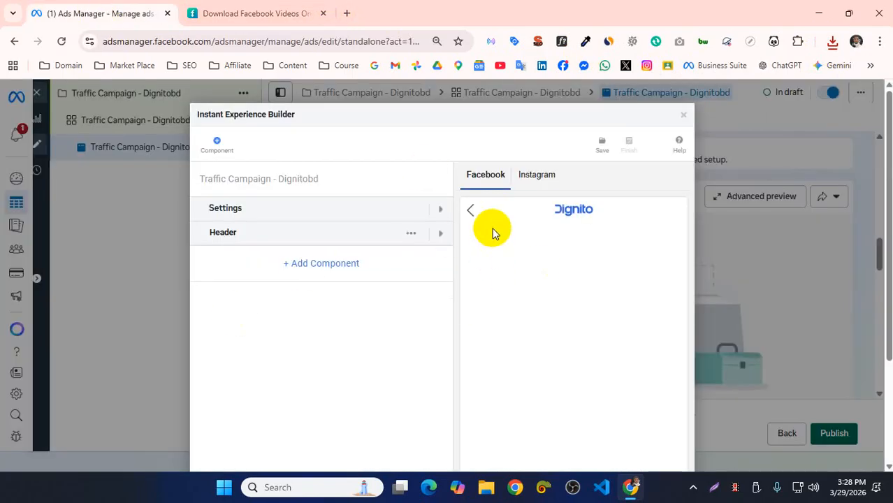
{"action": "left_click", "coordinate": [334, 270]}
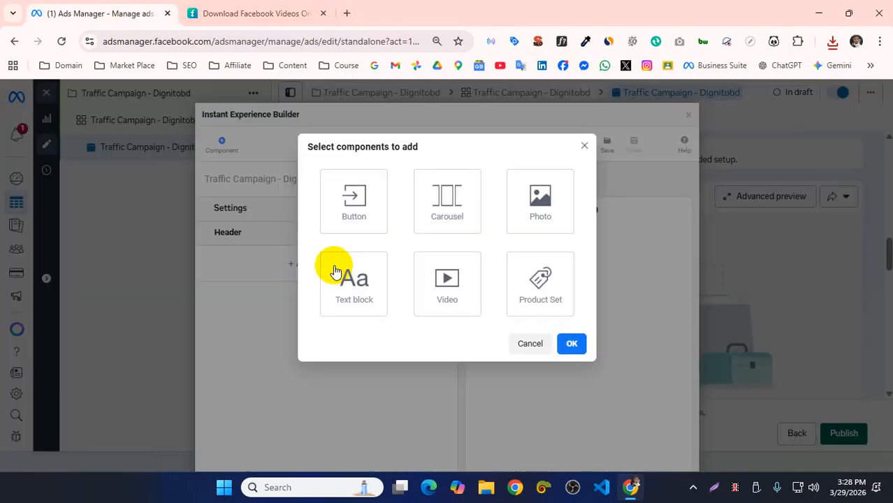
{"action": "left_click", "coordinate": [444, 286]}
{"action": "left_click", "coordinate": [569, 346]}
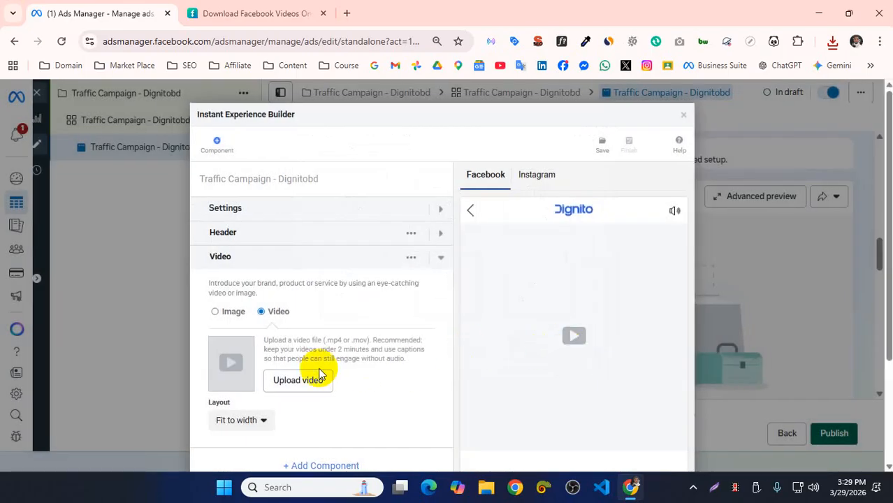
Upload the downloaded reel file from the Downloads folder and insert it into the Video component
{"action": "left_click", "coordinate": [294, 378]}
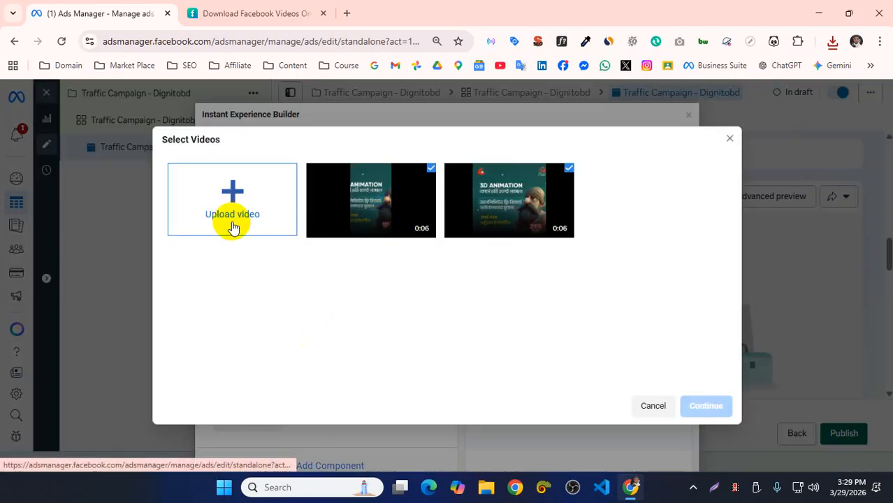
{"action": "left_click", "coordinate": [233, 195]}
{"action": "left_click", "coordinate": [145, 199]}
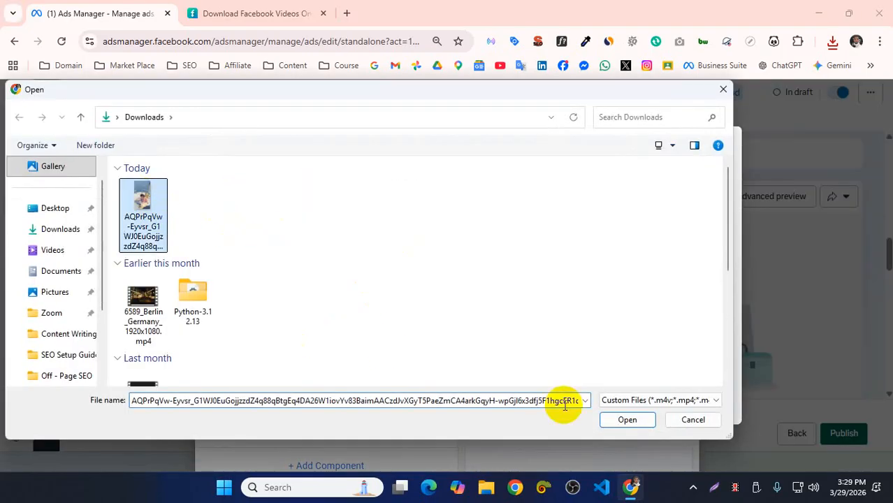
{"action": "left_click", "coordinate": [627, 420]}
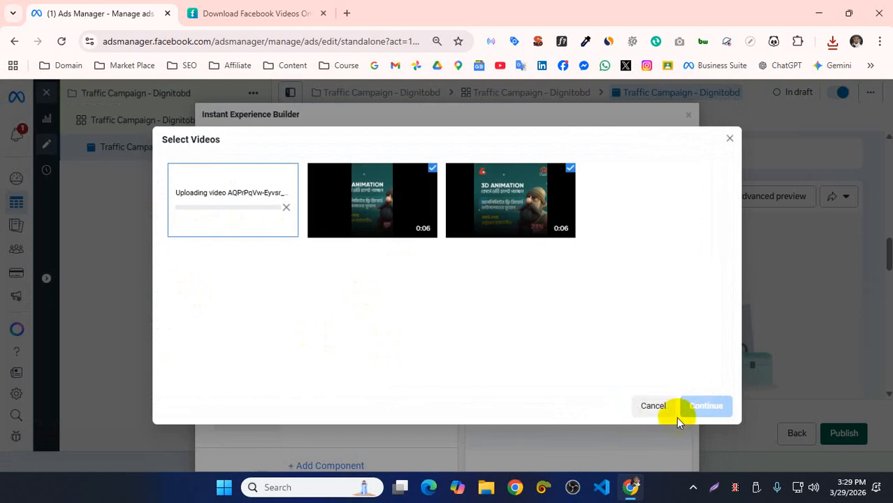
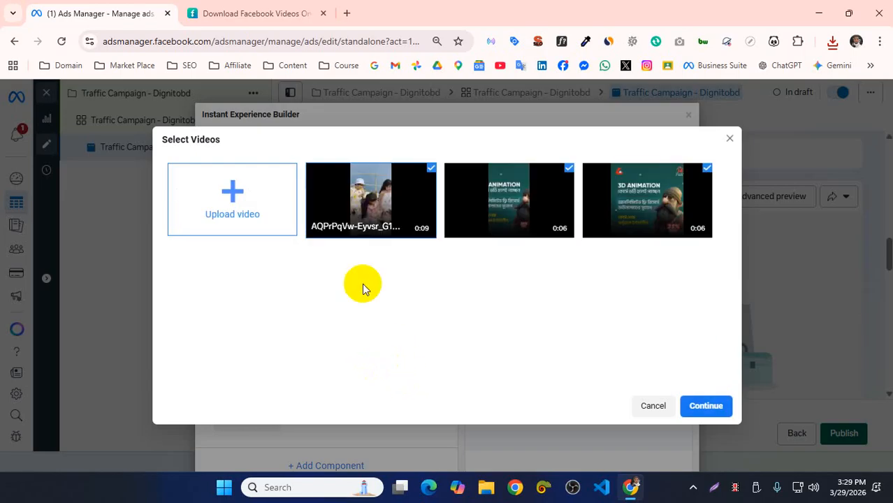
{"action": "left_click", "coordinate": [705, 405]}
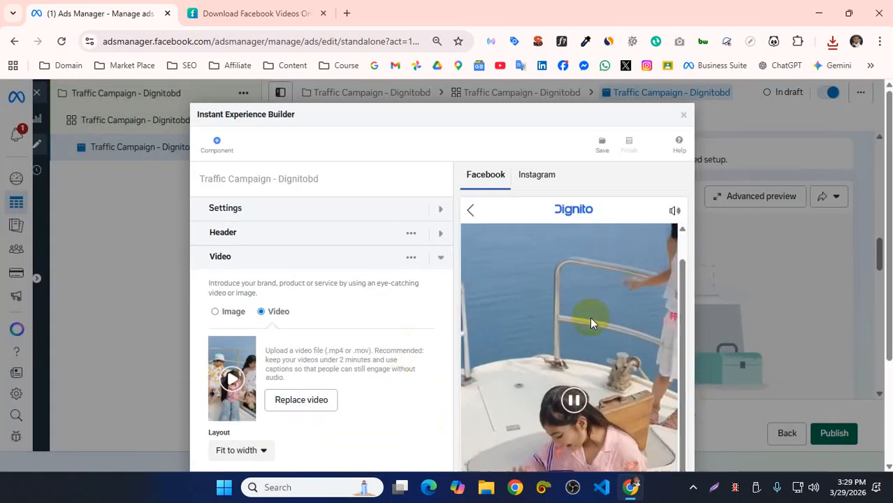
Try the Fit to height (tilt to pan) layout for the video, and restore Fit to width
{"action": "scroll", "coordinate": [590, 317], "scroll_direction": "down", "scroll_amount": 2}
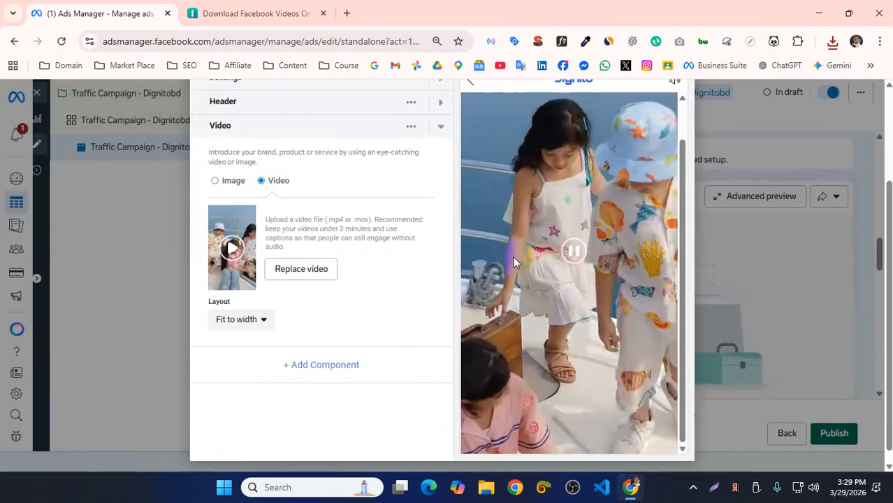
{"action": "left_click", "coordinate": [258, 319]}
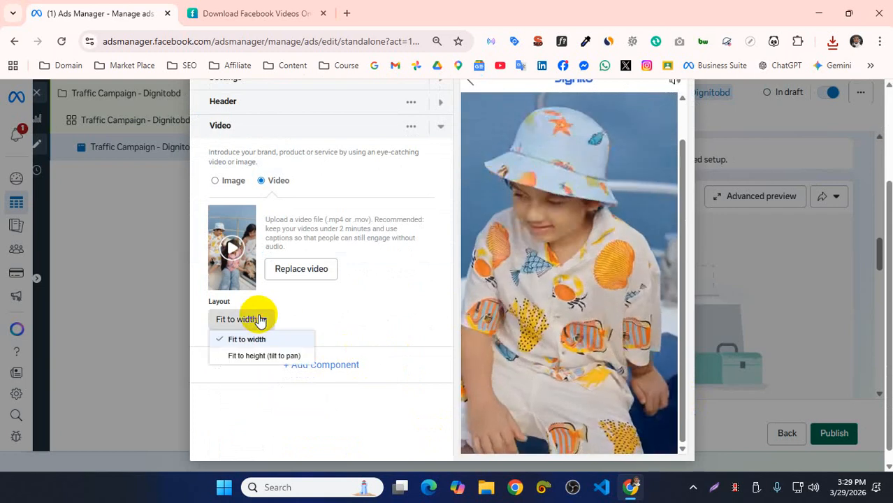
{"action": "left_click", "coordinate": [282, 356]}
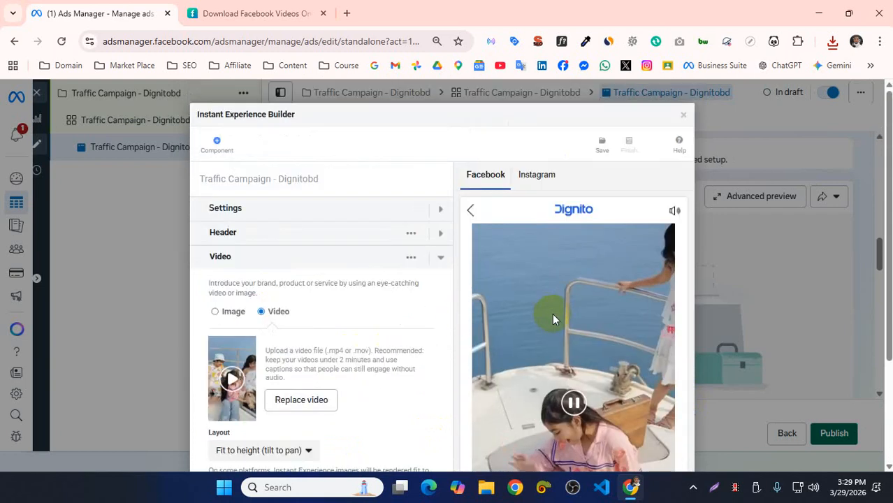
{"action": "scroll", "coordinate": [553, 315], "scroll_direction": "down", "scroll_amount": 2}
{"action": "left_click", "coordinate": [274, 369]}
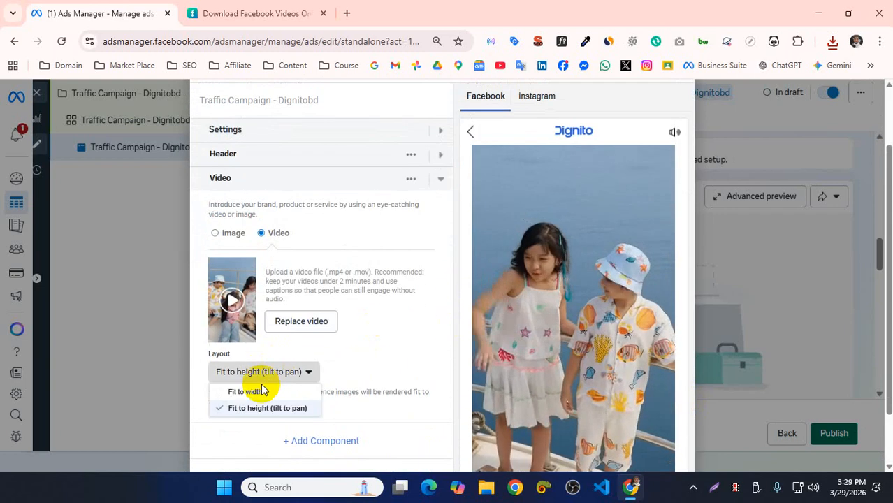
{"action": "left_click", "coordinate": [257, 390]}
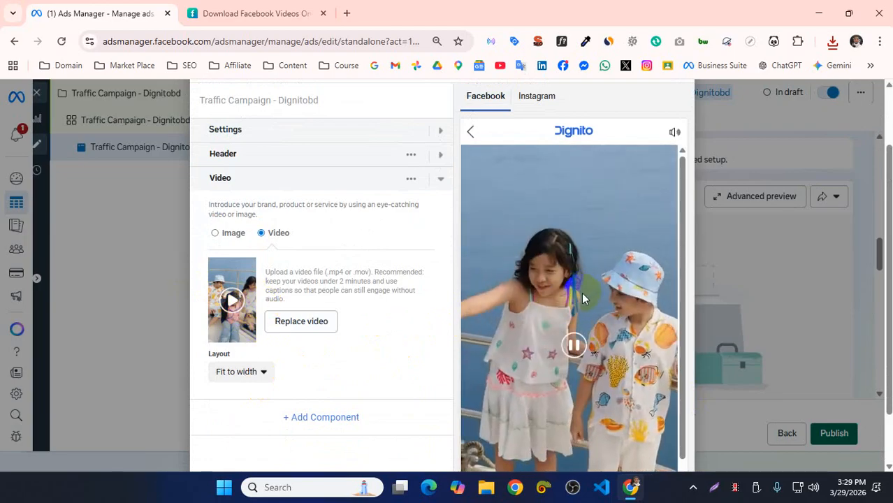
Add a Text block component below the video and enter "Our Products" as its text
{"action": "scroll", "coordinate": [601, 215], "scroll_direction": "down", "scroll_amount": 1}
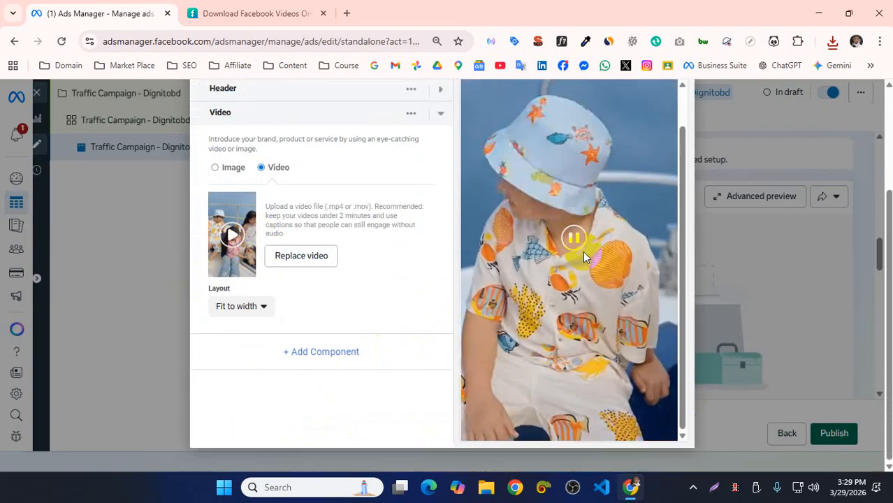
{"action": "left_click", "coordinate": [303, 356]}
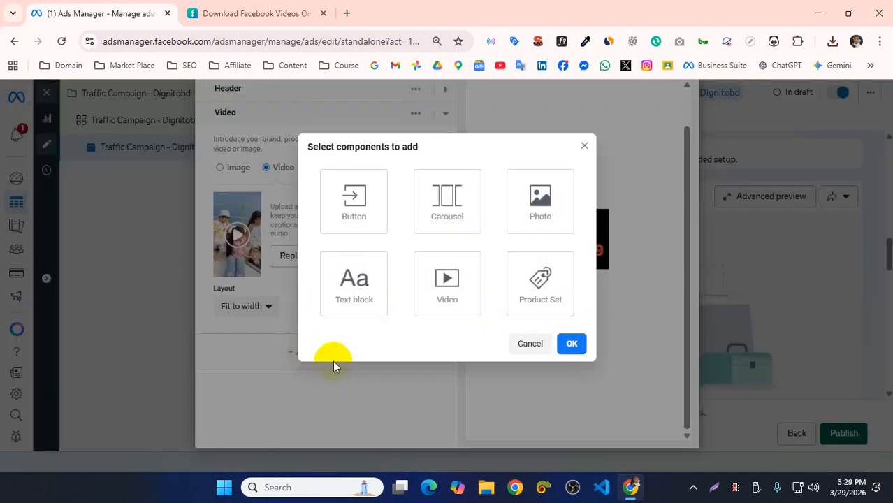
{"action": "left_click", "coordinate": [381, 309]}
{"action": "left_click", "coordinate": [573, 343]}
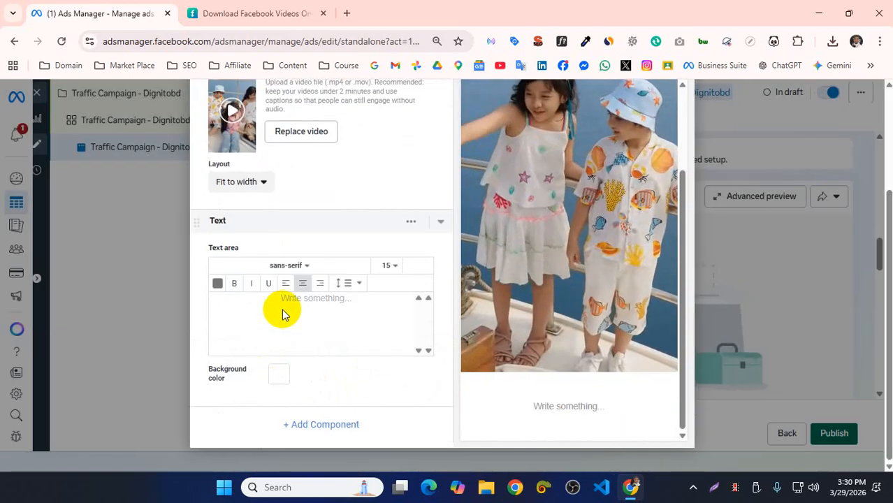
{"action": "left_click", "coordinate": [282, 309]}
{"action": "type", "text": "Our"}
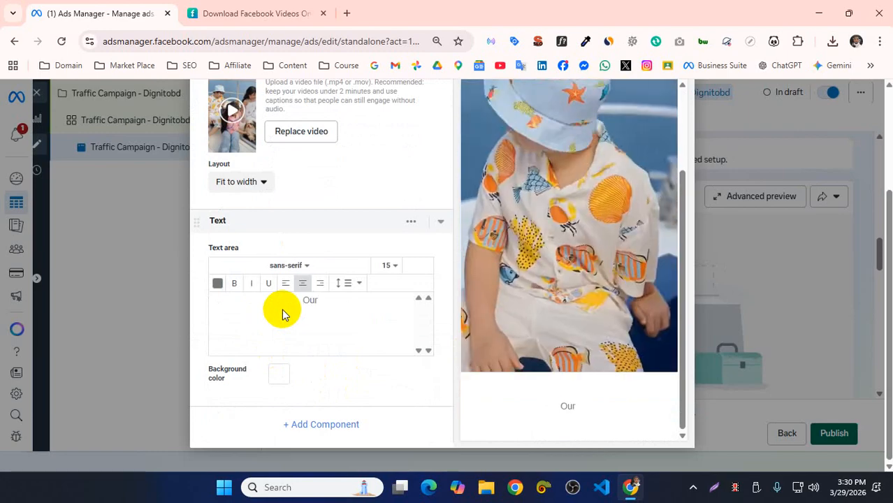
{"action": "type", "text": " Produc"}
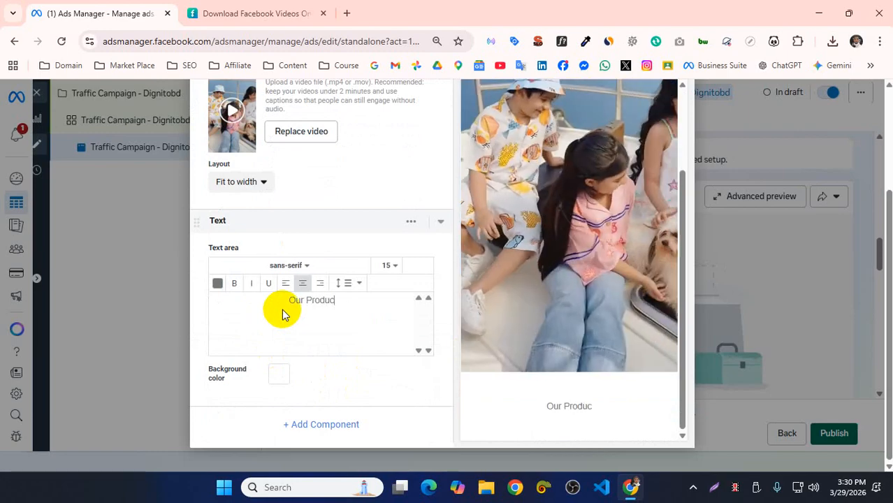
{"action": "type", "text": "ts"}
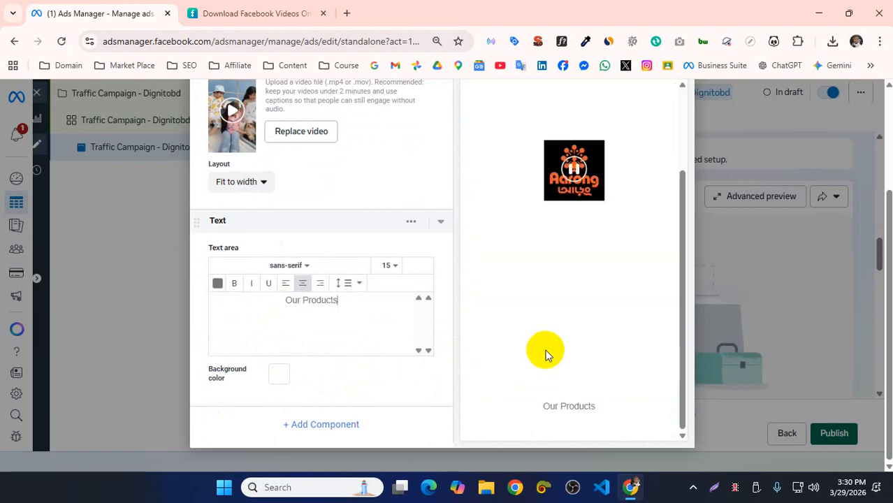
Format the "Our Products" text as bold and black (000000) with font size 18
{"action": "triple_click", "coordinate": [563, 406]}
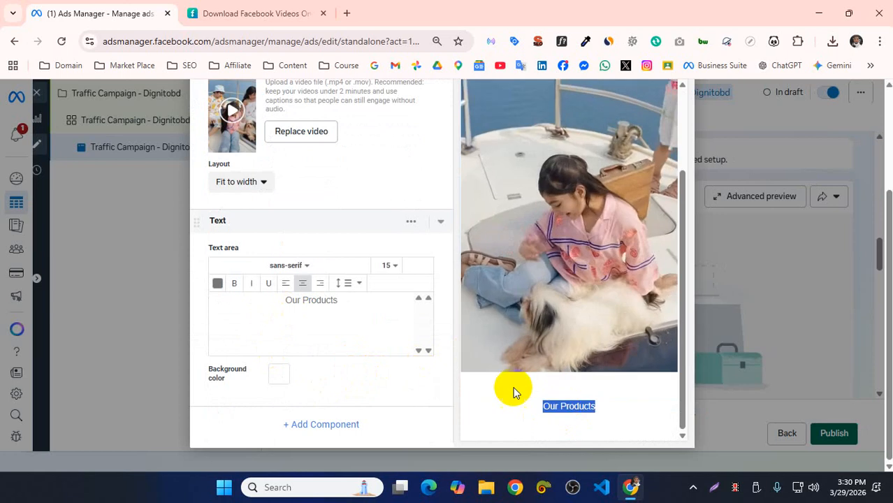
{"action": "left_click", "coordinate": [222, 283]}
{"action": "left_click_drag", "start_coordinate": [246, 391], "coordinate": [223, 396]}
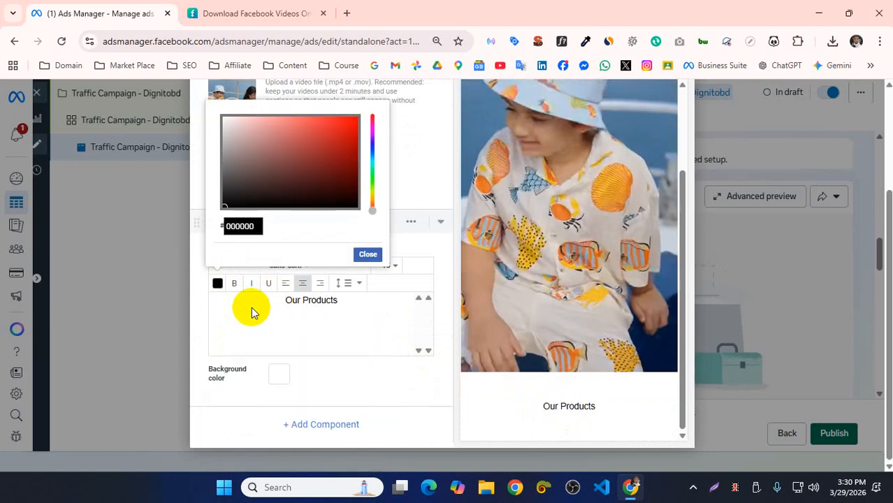
{"action": "left_click", "coordinate": [223, 283]}
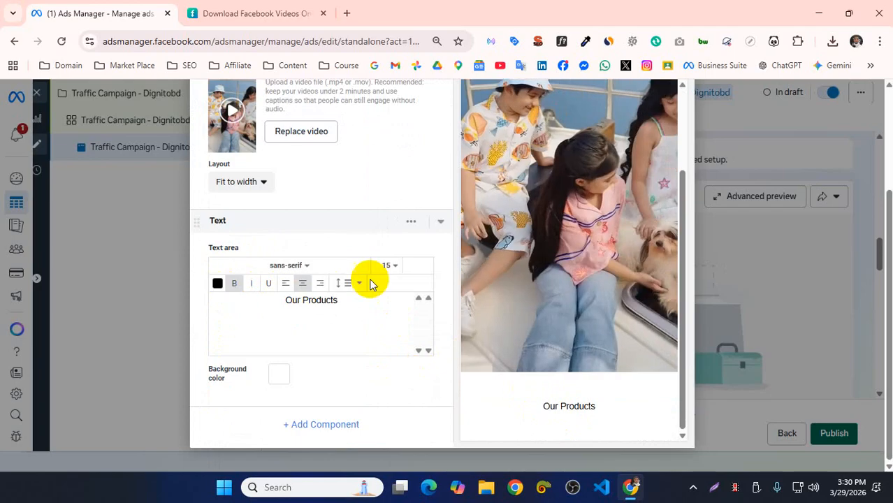
{"action": "left_click", "coordinate": [388, 265]}
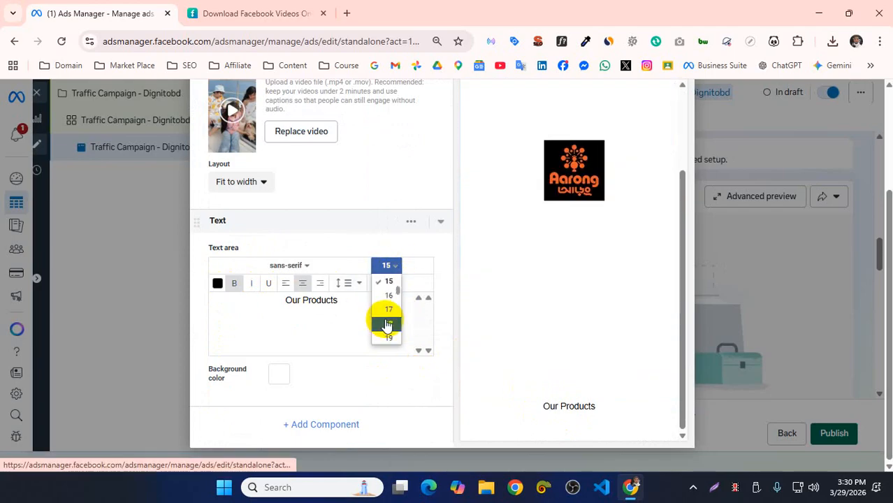
{"action": "left_click", "coordinate": [388, 325]}
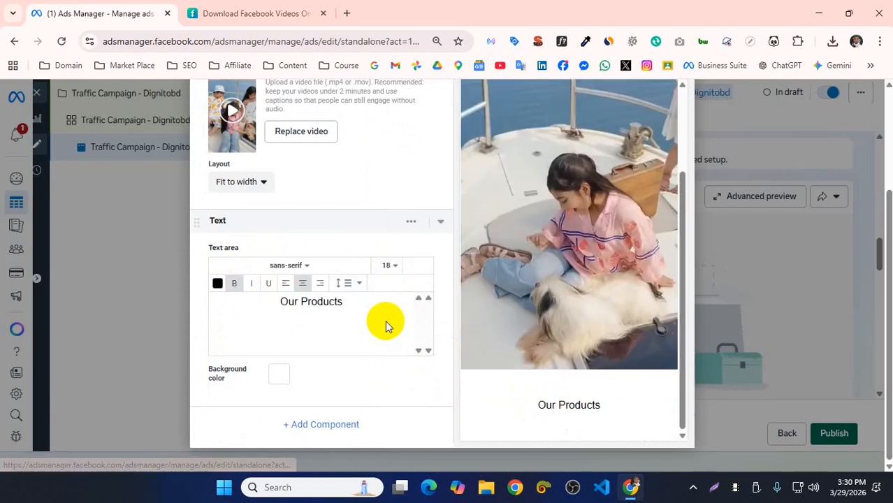
Set the font of the "Our Products" text to HelveticaNeue and check the line spacing options
{"action": "left_click", "coordinate": [292, 266]}
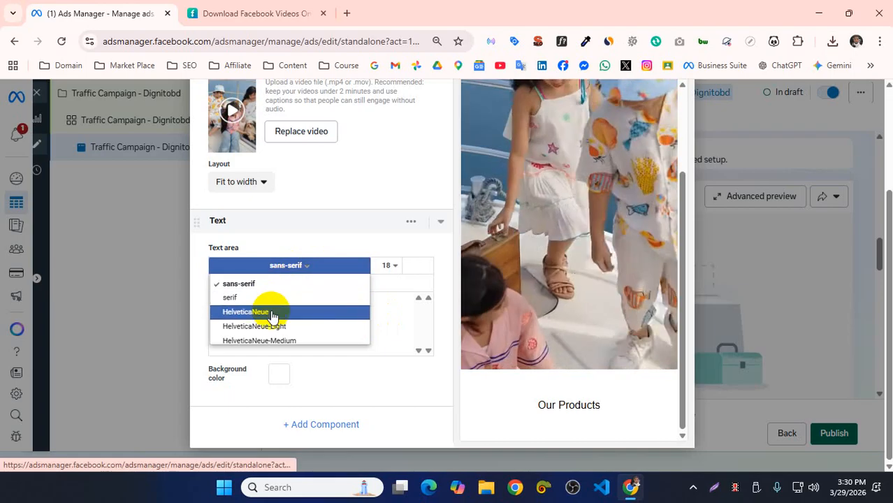
{"action": "left_click", "coordinate": [272, 314]}
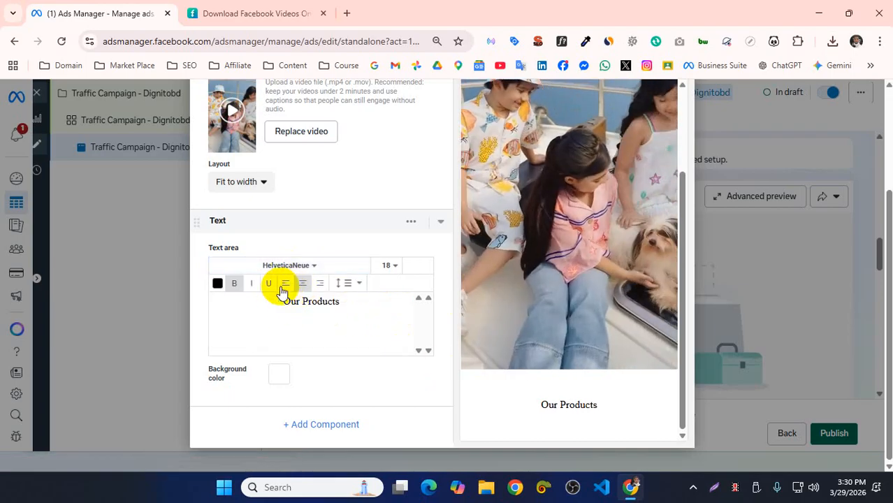
{"action": "left_click", "coordinate": [349, 291]}
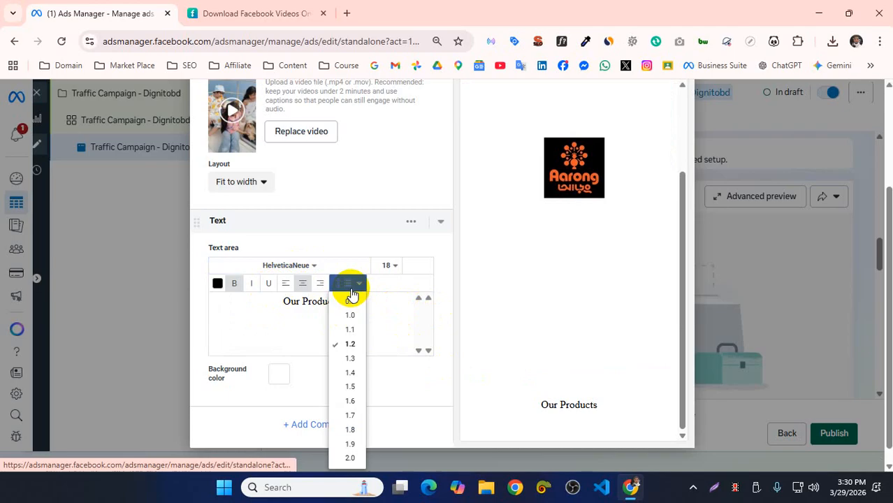
{"action": "left_click", "coordinate": [352, 293]}
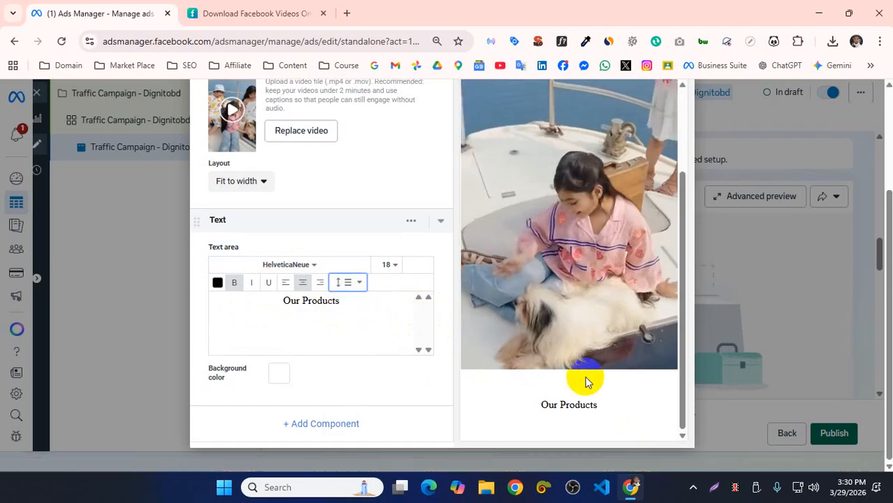
{"action": "mouse_move", "coordinate": [593, 359]}
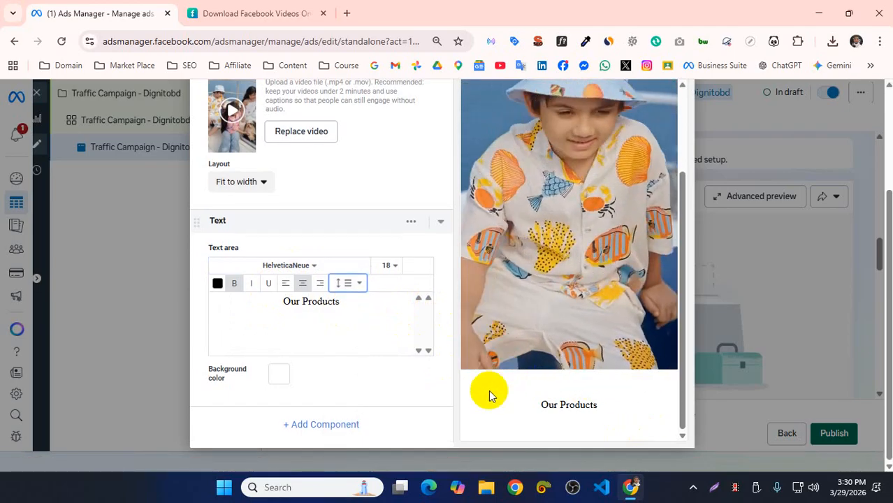
Add a Product Set component below the text block and look over its placeholder grid in the preview
{"action": "left_click", "coordinate": [332, 425]}
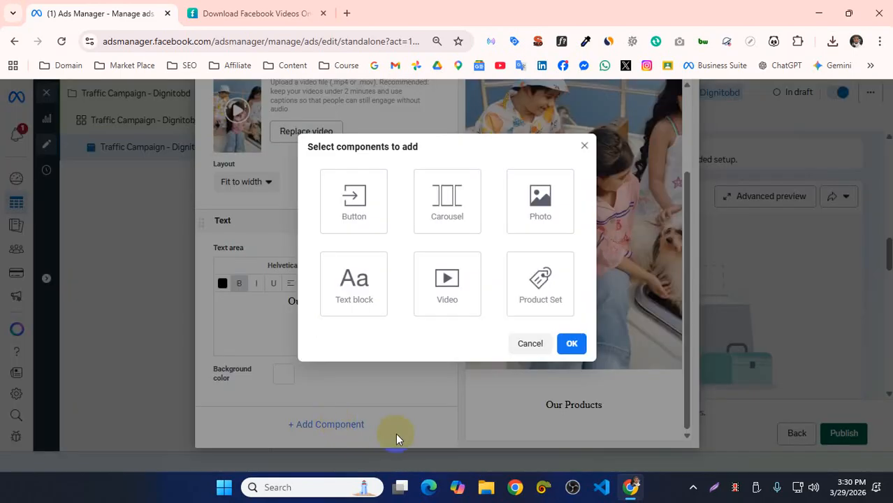
{"action": "left_click", "coordinate": [529, 285]}
{"action": "left_click", "coordinate": [572, 343]}
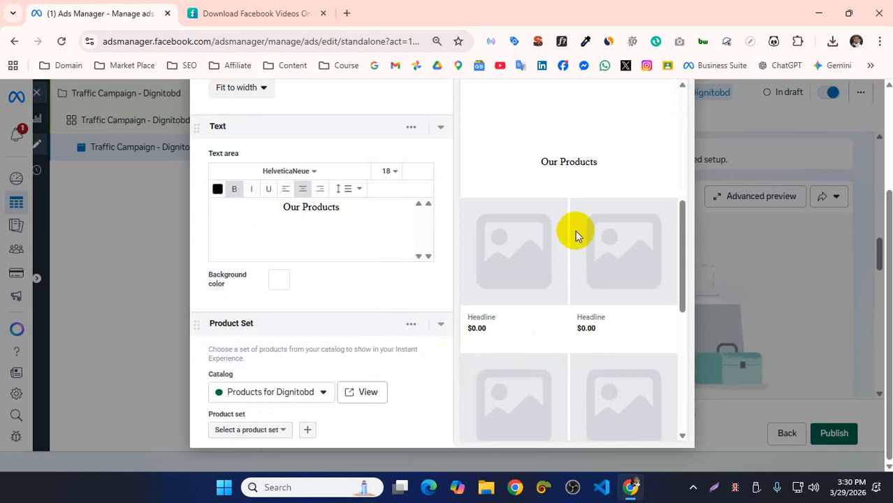
{"action": "scroll", "coordinate": [611, 271], "scroll_direction": "down", "scroll_amount": 3}
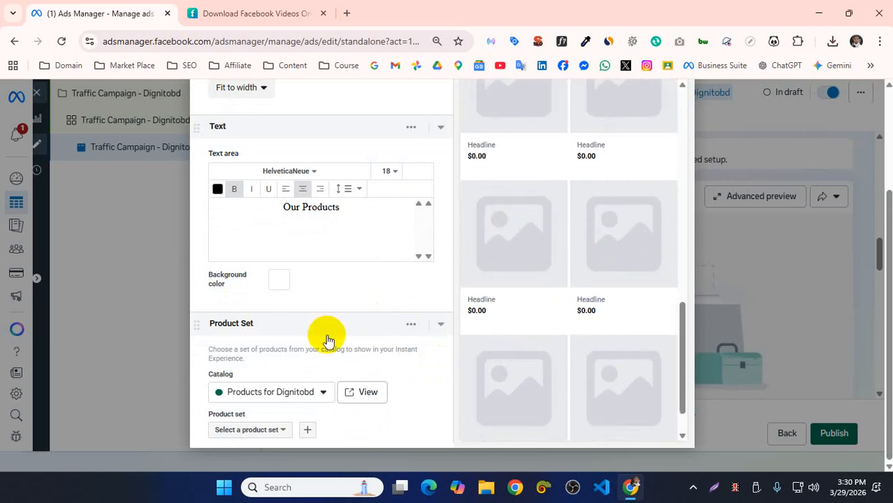
Select the Products for Dignitobd catalog and the All Products set for the component, and check the preview
{"action": "scroll", "coordinate": [329, 341], "scroll_direction": "down", "scroll_amount": 1}
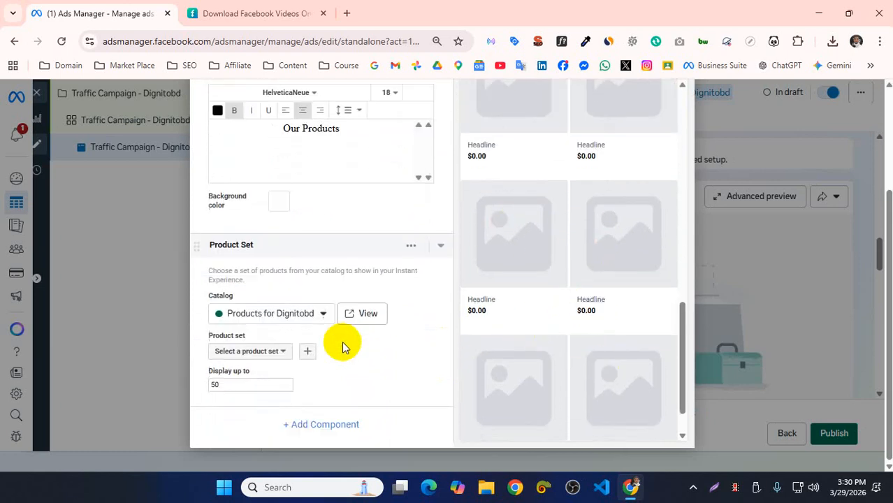
{"action": "left_click", "coordinate": [310, 320]}
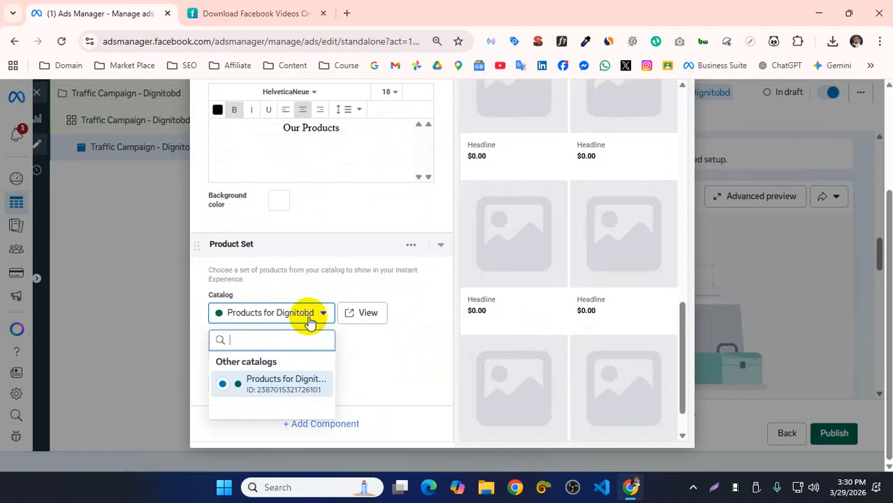
{"action": "left_click", "coordinate": [268, 383]}
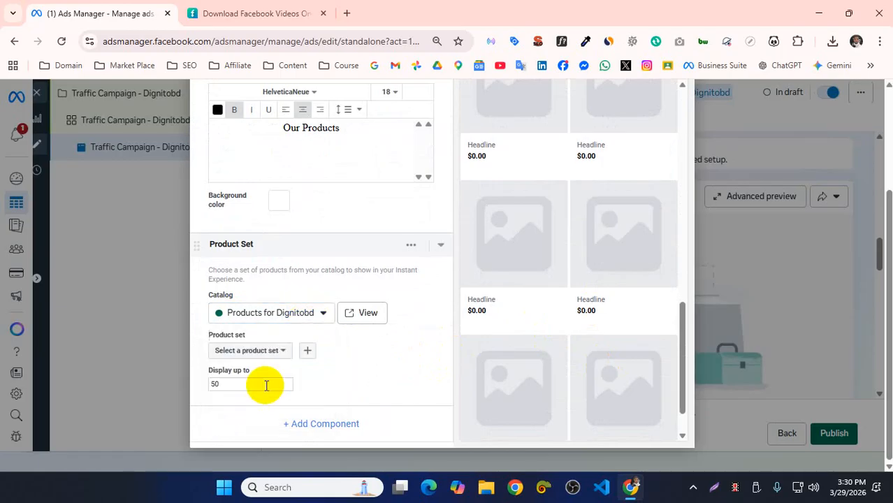
{"action": "left_click", "coordinate": [245, 352]}
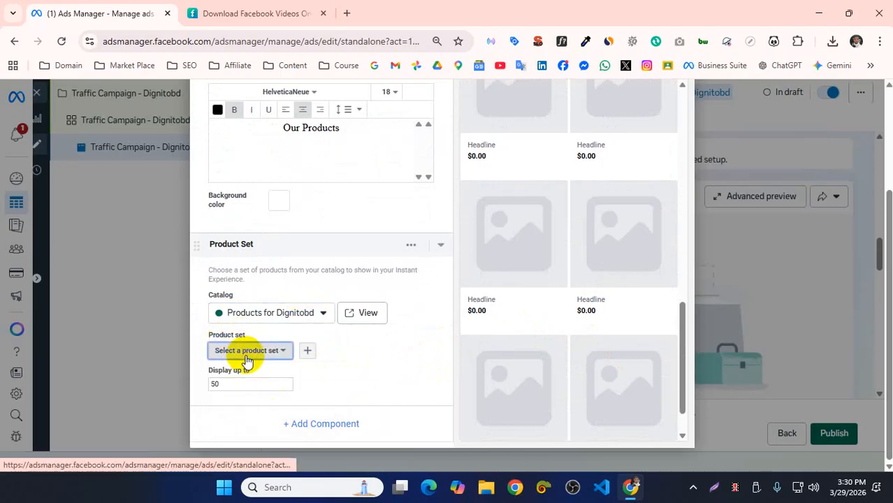
{"action": "left_click", "coordinate": [244, 392]}
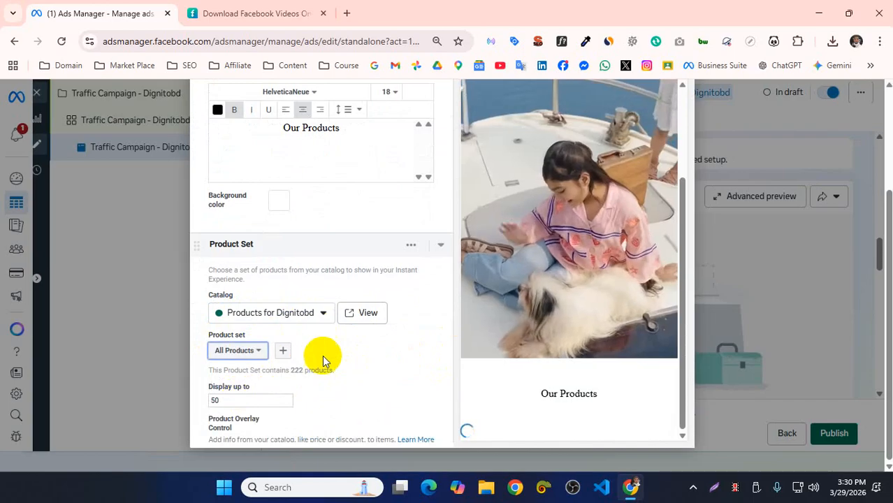
{"action": "scroll", "coordinate": [552, 308], "scroll_direction": "up", "scroll_amount": 6}
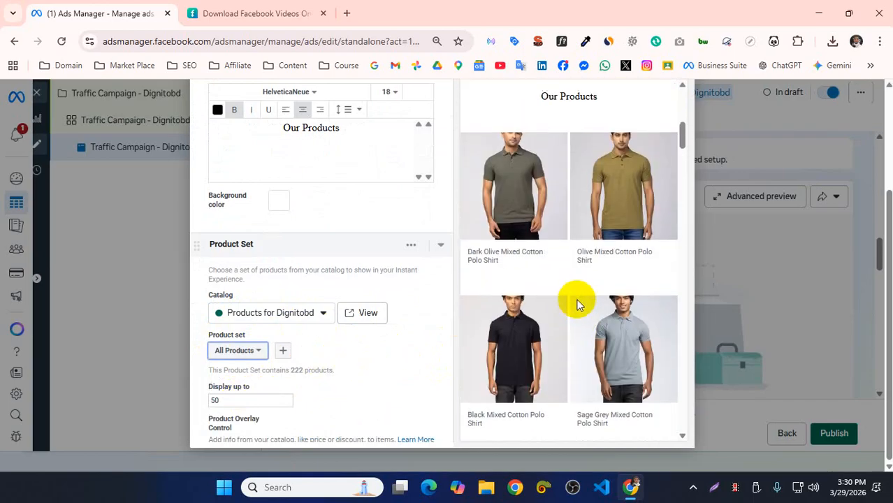
Limit the Product Set component to displaying up to 10 products and check the product grid in the preview
{"action": "scroll", "coordinate": [570, 306], "scroll_direction": "down", "scroll_amount": 5}
{"action": "scroll", "coordinate": [565, 323], "scroll_direction": "down", "scroll_amount": 15}
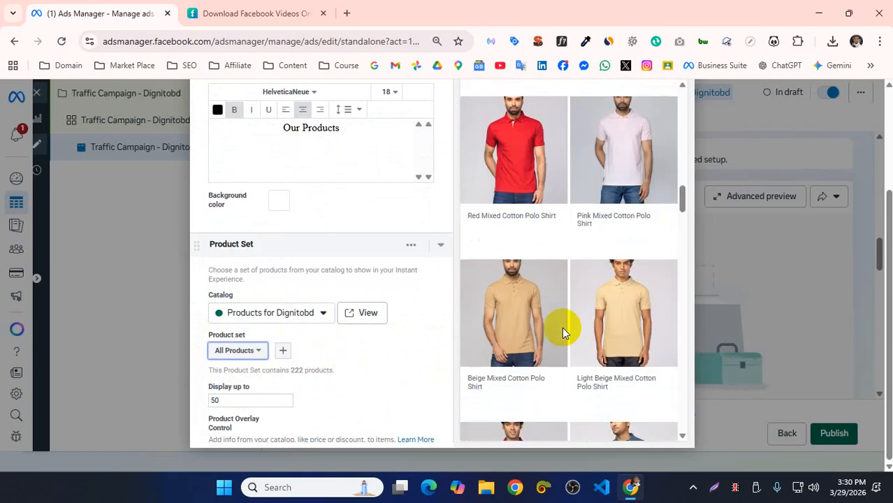
{"action": "scroll", "coordinate": [564, 342], "scroll_direction": "down", "scroll_amount": 10}
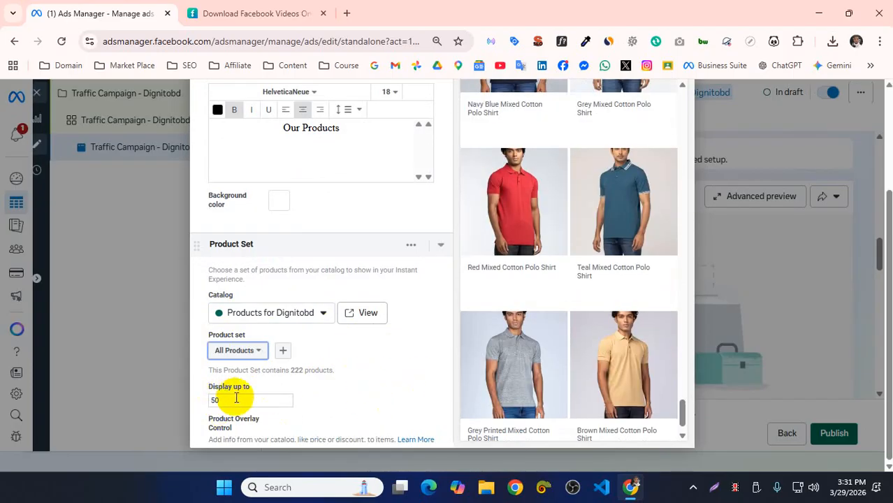
{"action": "double_click", "coordinate": [296, 371]}
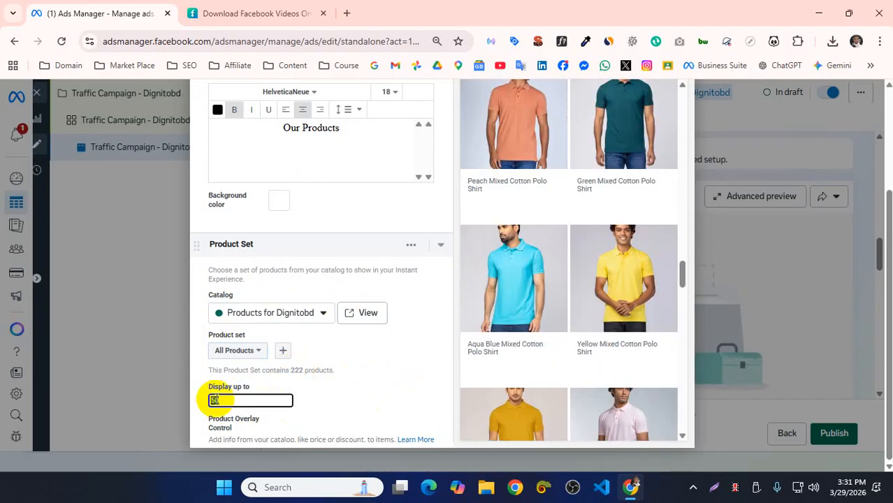
{"action": "type", "text": "10"}
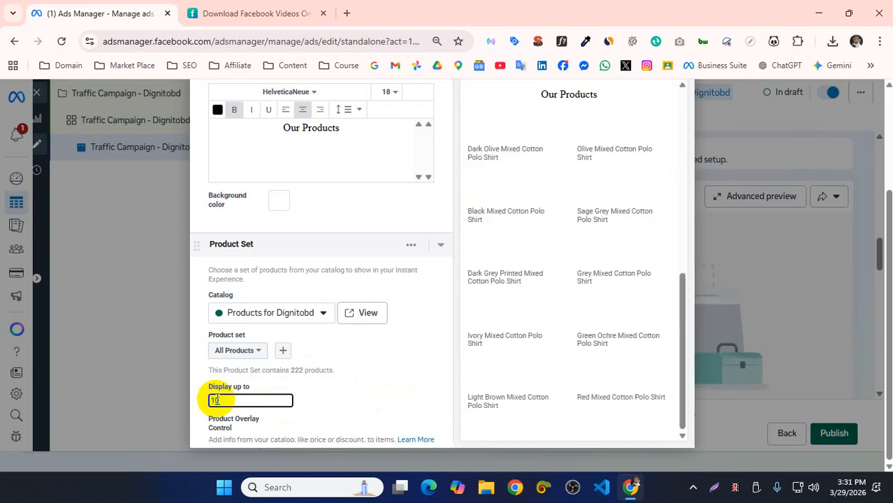
{"action": "left_click", "coordinate": [351, 367]}
{"action": "scroll", "coordinate": [554, 288], "scroll_direction": "up", "scroll_amount": 5}
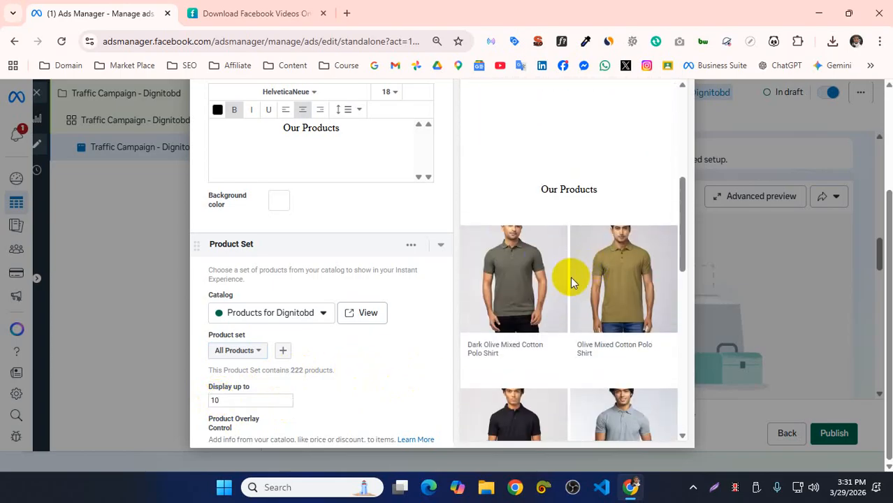
{"action": "scroll", "coordinate": [563, 286], "scroll_direction": "down", "scroll_amount": 8}
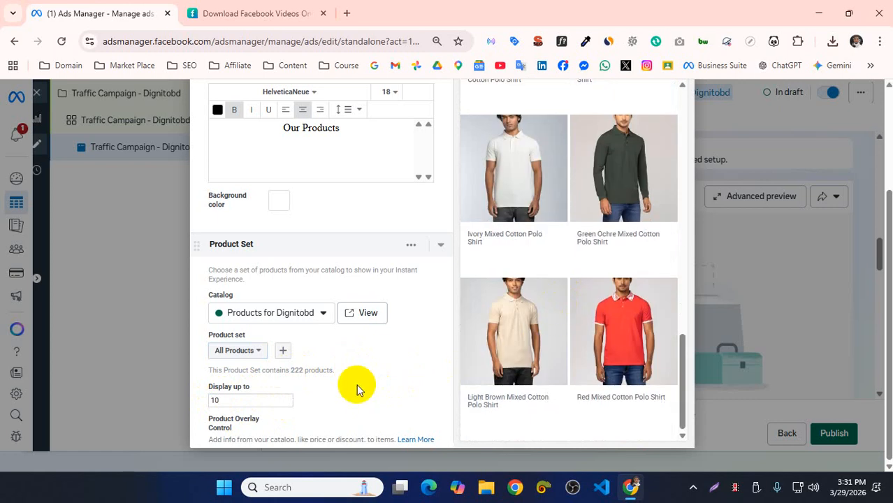
{"action": "scroll", "coordinate": [310, 399], "scroll_direction": "down", "scroll_amount": 2}
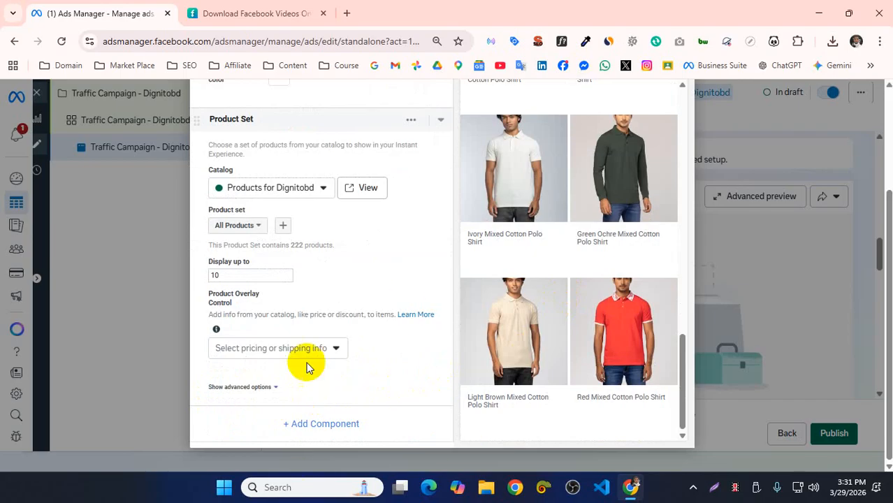
{"action": "mouse_move", "coordinate": [305, 353]}
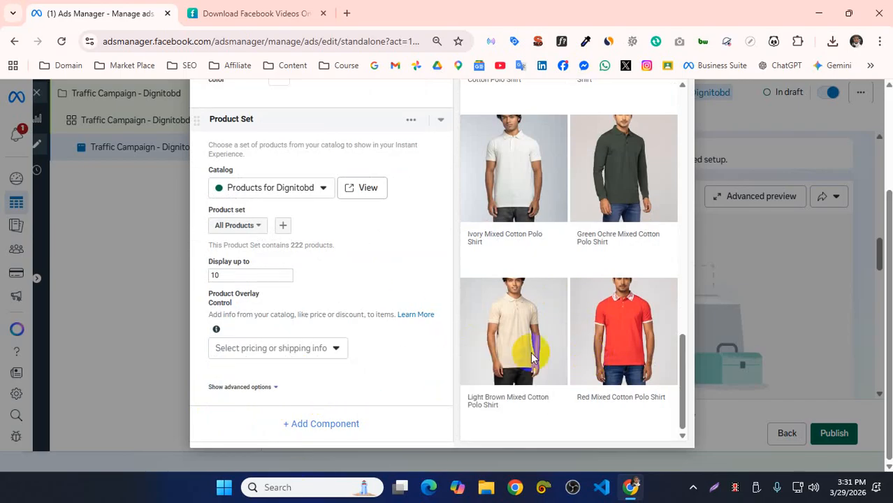
{"action": "left_click", "coordinate": [266, 41]}
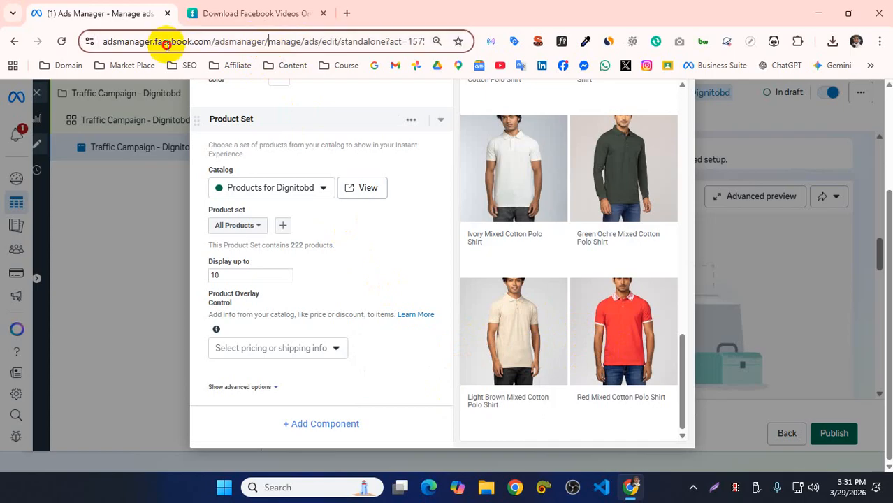
{"action": "left_click_drag", "start_coordinate": [166, 45], "coordinate": [58, 58]}
{"action": "key", "text": "ctrl+c"}
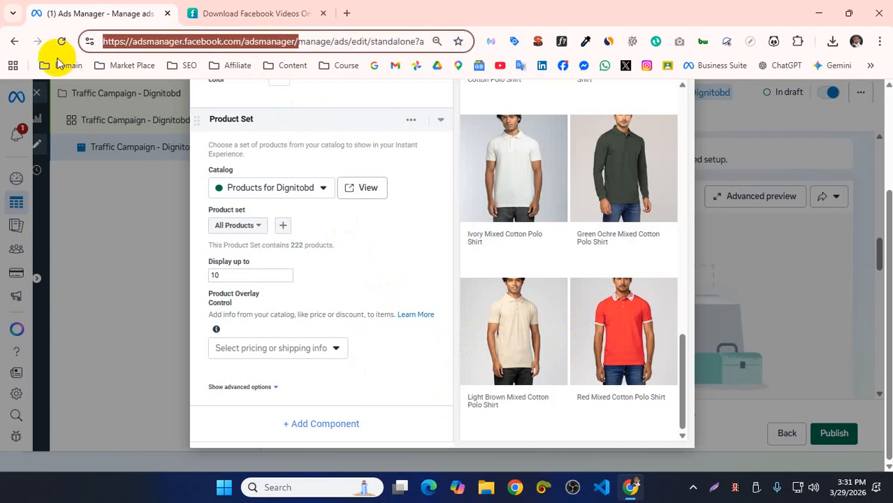
{"action": "left_click", "coordinate": [347, 13]}
{"action": "key", "text": "ctrl+v"}
{"action": "key", "text": "Return"}
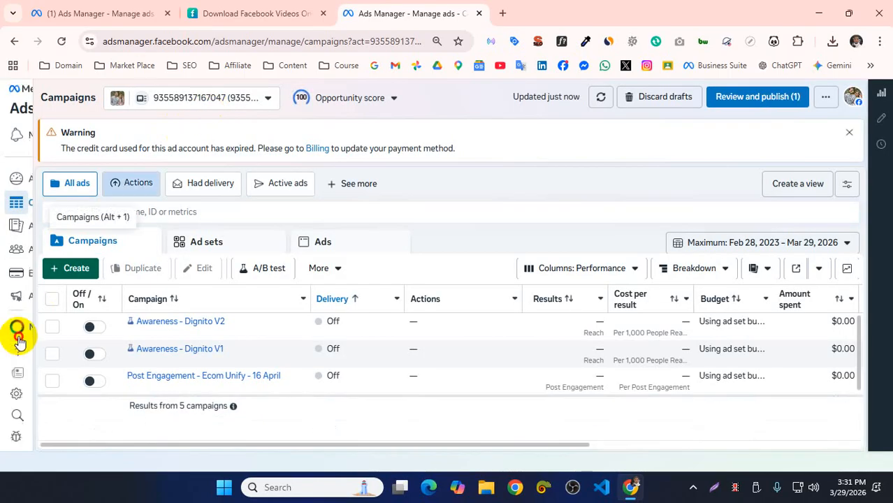
Switch to Commerce Manager and open the Products for Dignitobd catalog
{"action": "left_click", "coordinate": [19, 337]}
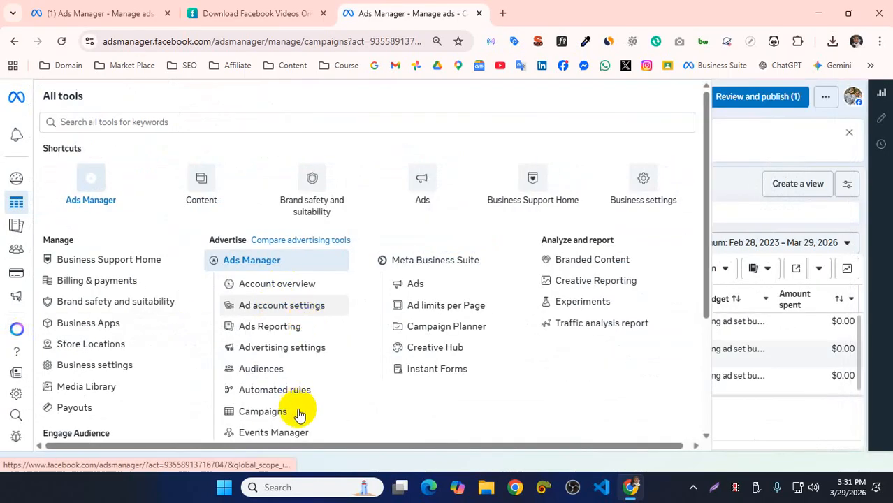
{"action": "scroll", "coordinate": [497, 351], "scroll_direction": "down", "scroll_amount": 3}
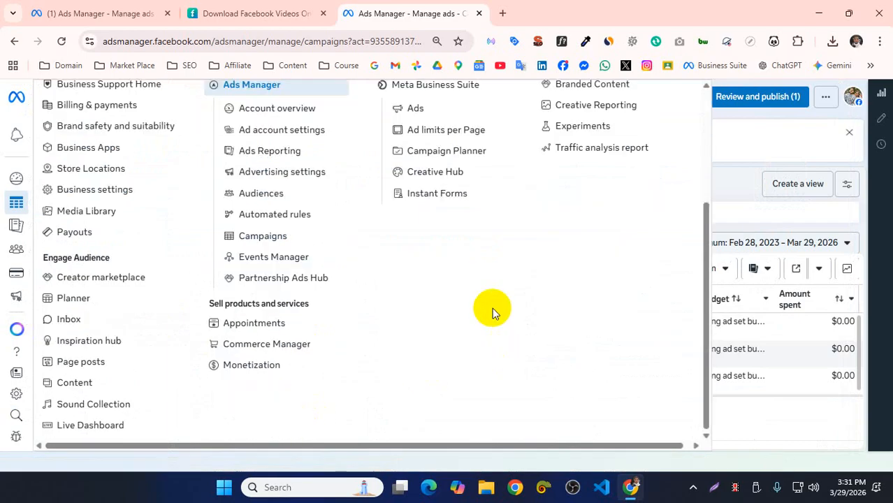
{"action": "left_click", "coordinate": [264, 343]}
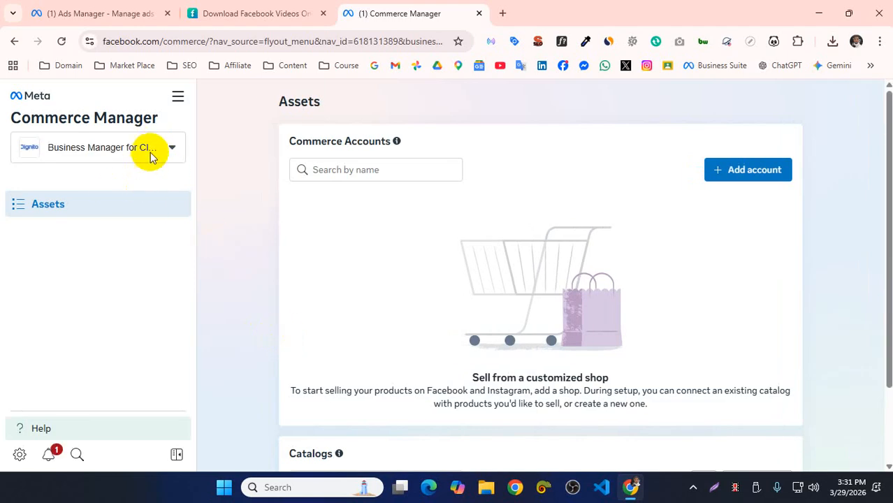
{"action": "scroll", "coordinate": [448, 294], "scroll_direction": "down", "scroll_amount": 2}
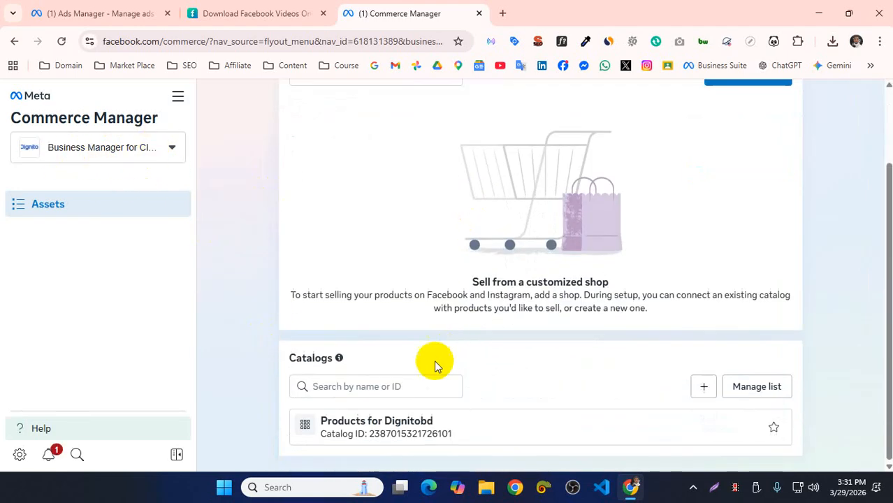
{"action": "left_click", "coordinate": [378, 424]}
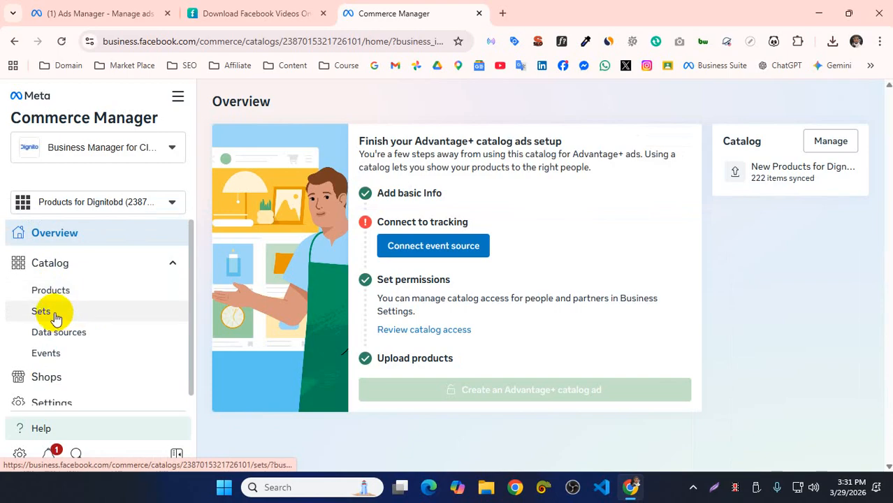
Start a new product set in the catalog, dismiss the filter introduction, and name the set "20% Off"
{"action": "left_click", "coordinate": [56, 316]}
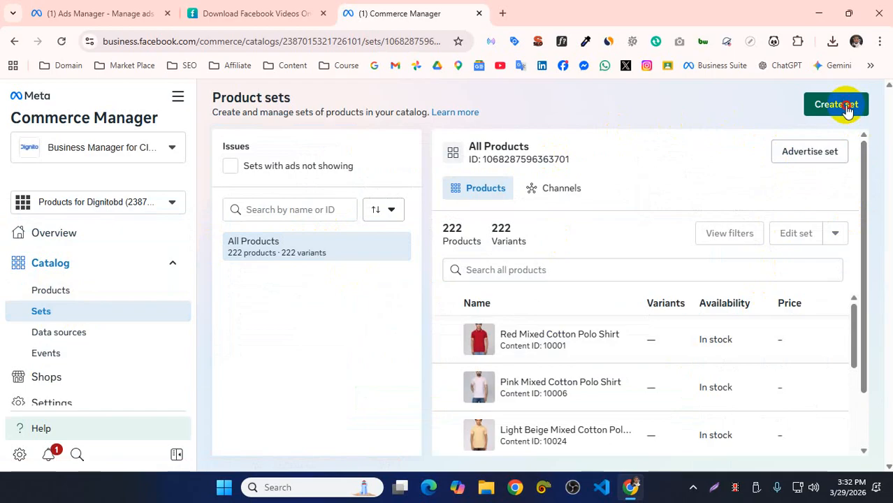
{"action": "left_click", "coordinate": [825, 119]}
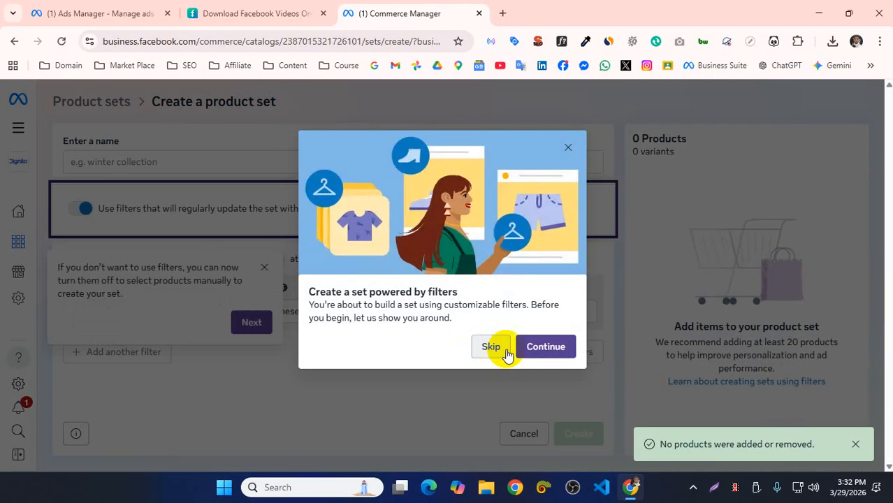
{"action": "left_click", "coordinate": [569, 151]}
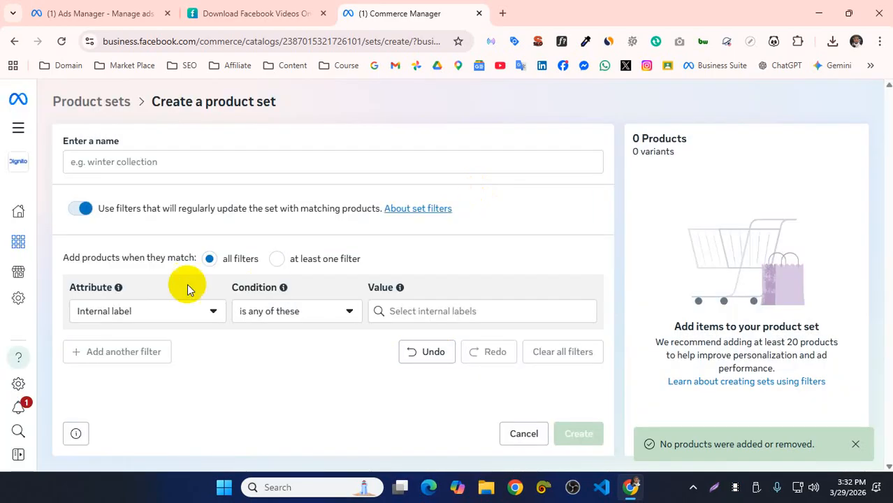
{"action": "left_click", "coordinate": [139, 163]}
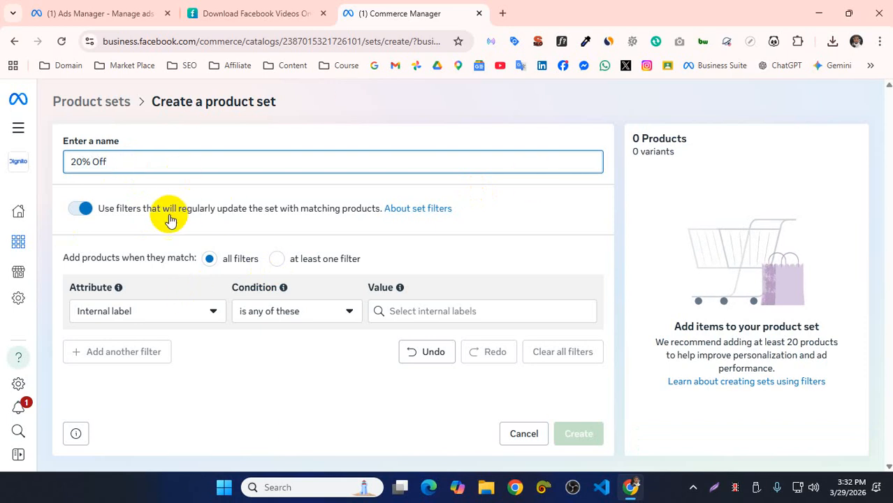
{"action": "left_click", "coordinate": [530, 203]}
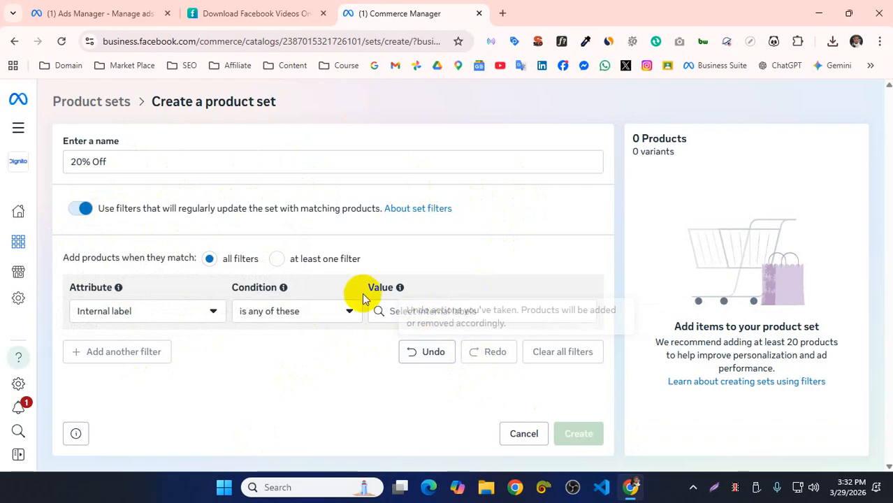
Turn off automatic filters for the product set so products can be selected manually
{"action": "left_click", "coordinate": [209, 258]}
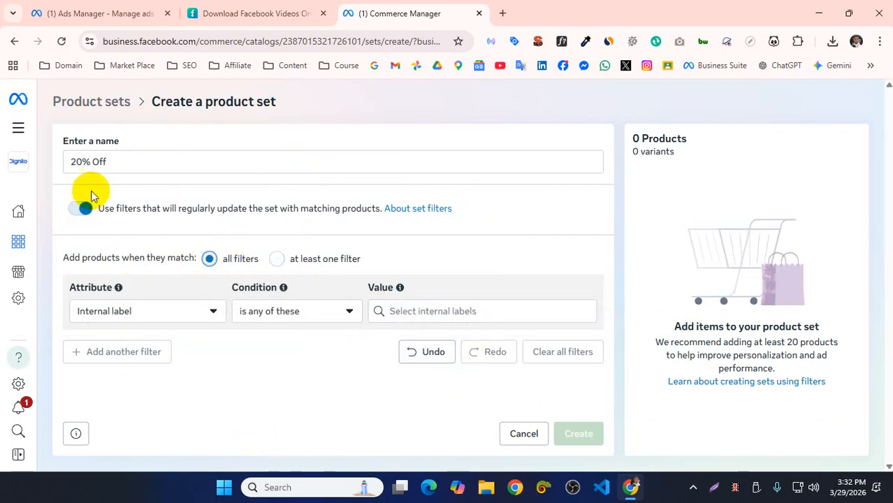
{"action": "left_click", "coordinate": [82, 210]}
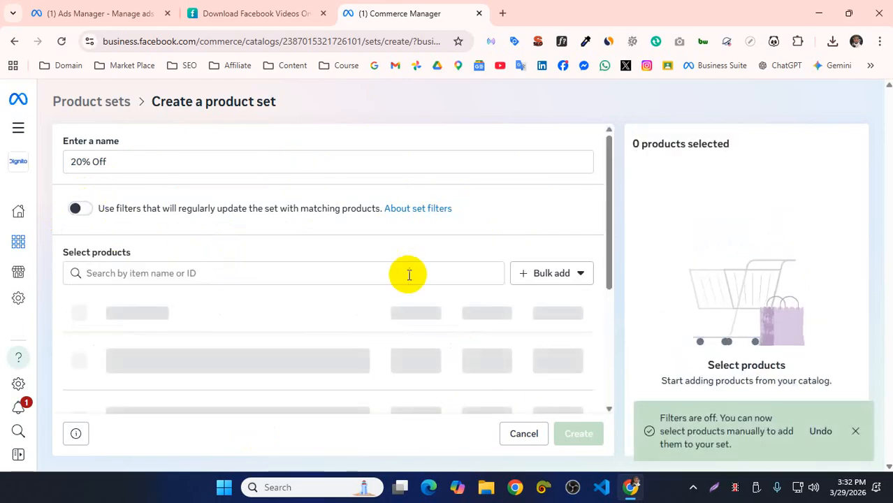
{"action": "scroll", "coordinate": [196, 252], "scroll_direction": "down", "scroll_amount": 2}
{"action": "scroll", "coordinate": [178, 230], "scroll_direction": "up", "scroll_amount": 2}
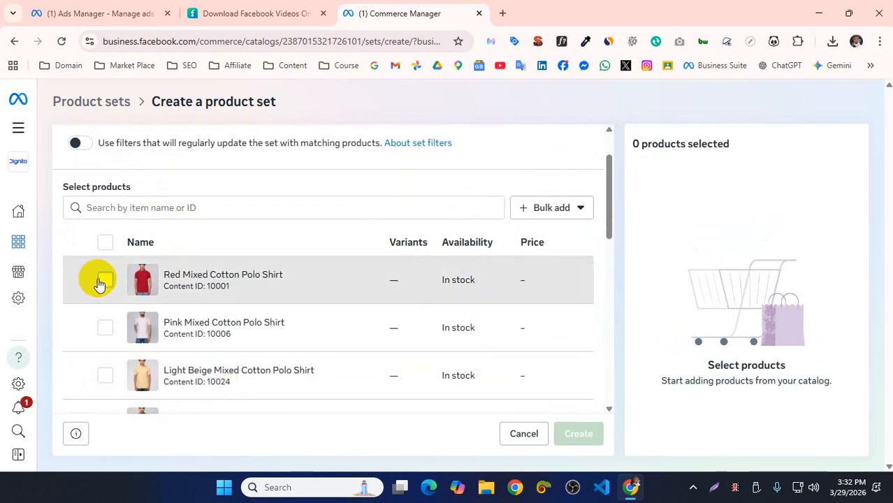
Add the Red Mixed Cotton Polo Shirts with content IDs 10001, 10067 and 10068 to the product set
{"action": "left_click", "coordinate": [105, 280]}
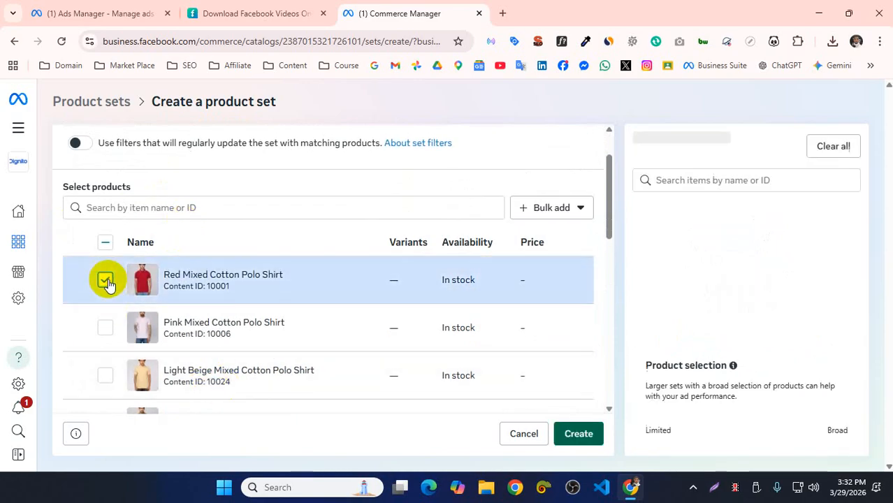
{"action": "scroll", "coordinate": [146, 328], "scroll_direction": "down", "scroll_amount": 5}
{"action": "scroll", "coordinate": [147, 338], "scroll_direction": "down", "scroll_amount": 1}
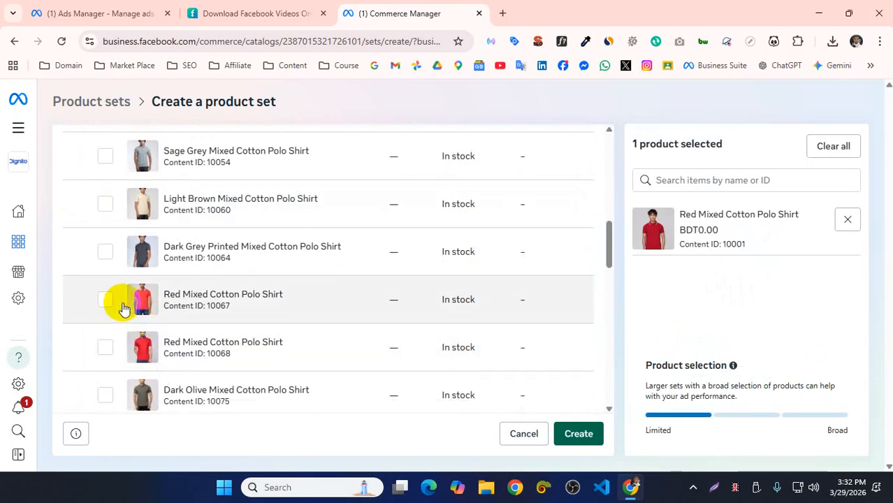
{"action": "left_click", "coordinate": [105, 299]}
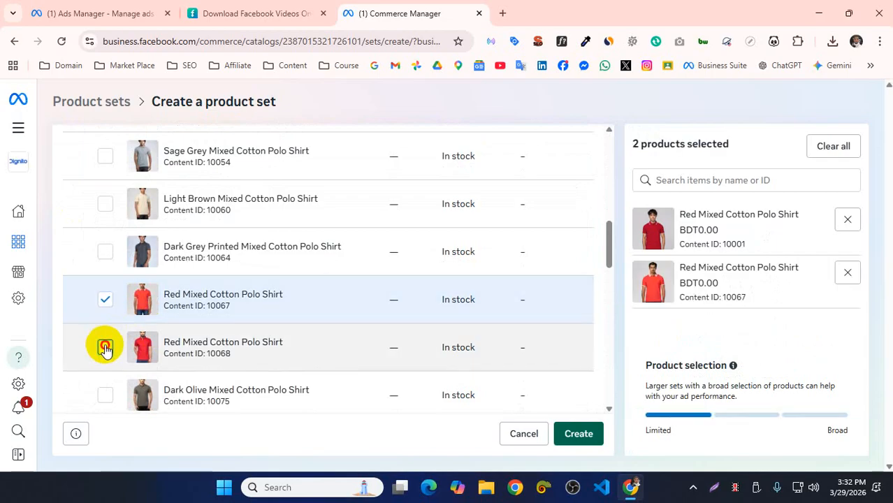
{"action": "left_click", "coordinate": [105, 347]}
Add the Red Mixed Cotton Polo Shirts with content IDs 10022 and 10085 to the product set
{"action": "scroll", "coordinate": [143, 339], "scroll_direction": "down", "scroll_amount": 10}
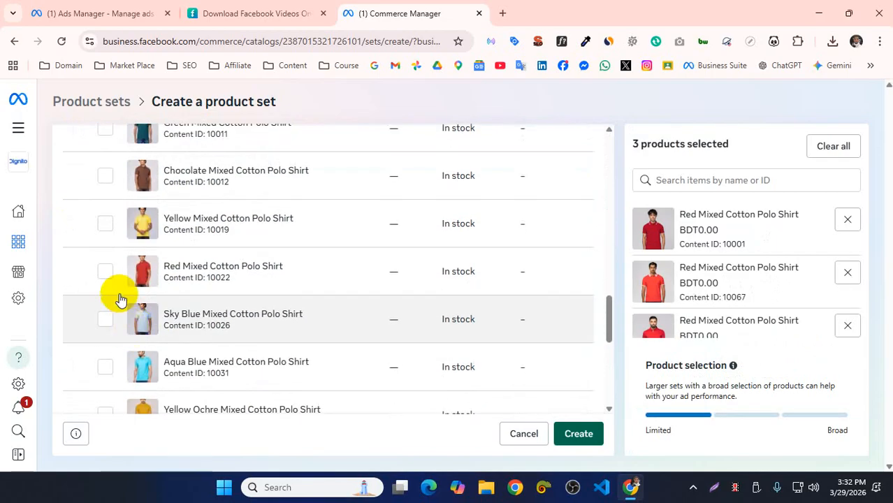
{"action": "left_click", "coordinate": [106, 274]}
{"action": "scroll", "coordinate": [114, 309], "scroll_direction": "down", "scroll_amount": 6}
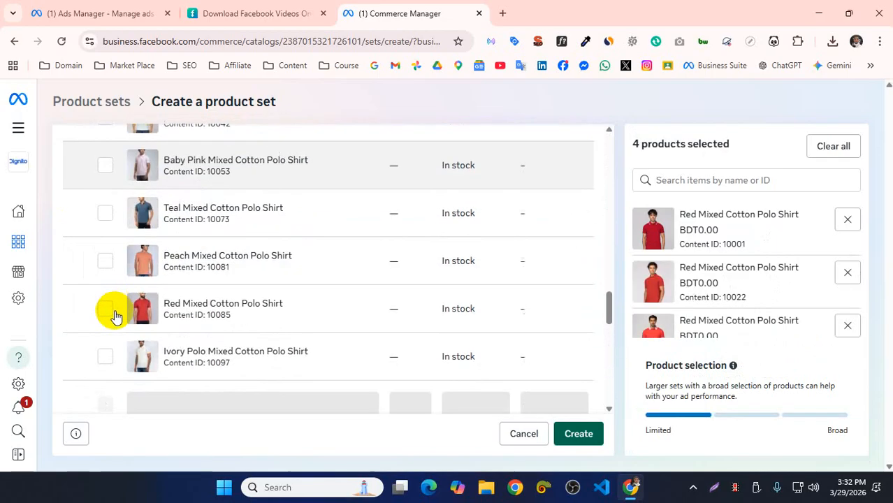
{"action": "scroll", "coordinate": [112, 280], "scroll_direction": "down", "scroll_amount": 1}
{"action": "left_click", "coordinate": [106, 243]}
Add the Red Printed Mixed Cotton Polo Shirt 10086 and the Red Mixed Cotton Polo Shirt 10007 to the product set
{"action": "scroll", "coordinate": [120, 308], "scroll_direction": "down", "scroll_amount": 3}
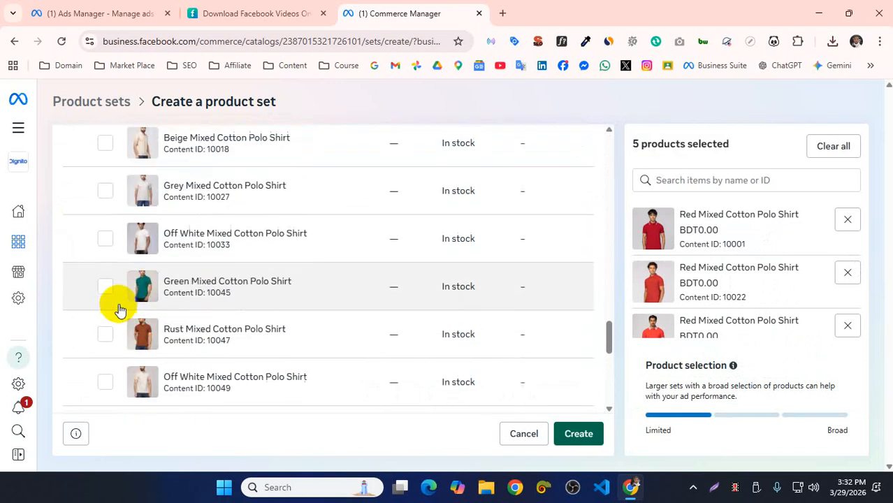
{"action": "scroll", "coordinate": [120, 309], "scroll_direction": "down", "scroll_amount": 5}
{"action": "left_click", "coordinate": [106, 227]}
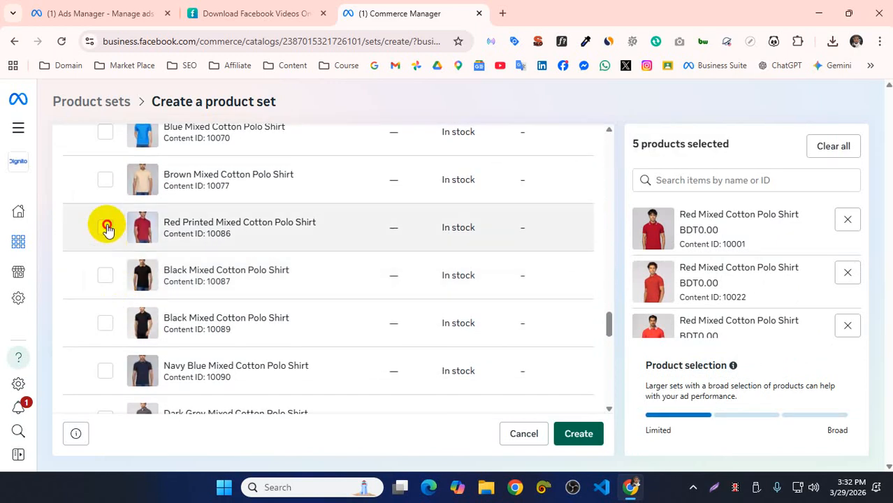
{"action": "scroll", "coordinate": [121, 286], "scroll_direction": "down", "scroll_amount": 4}
{"action": "left_click", "coordinate": [106, 271]}
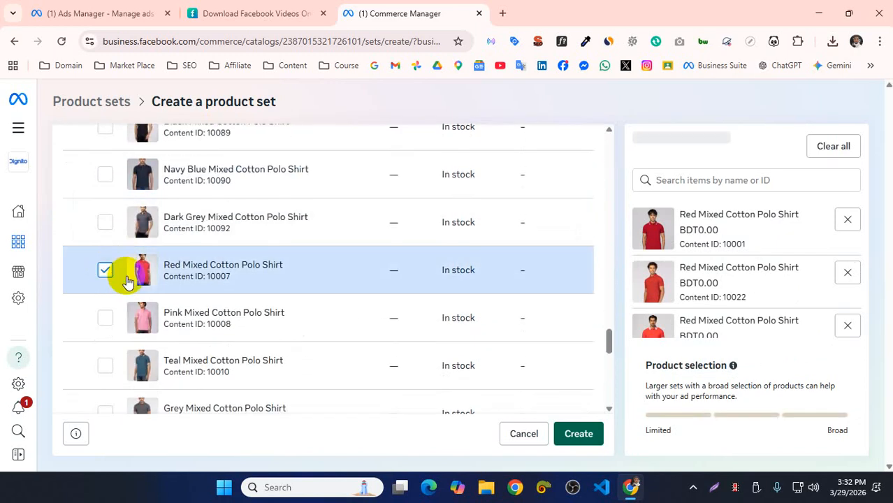
Add the Red Mixed Cotton Polo Shirts with content IDs 10084 and 10002 to the product set
{"action": "scroll", "coordinate": [136, 304], "scroll_direction": "down", "scroll_amount": 10}
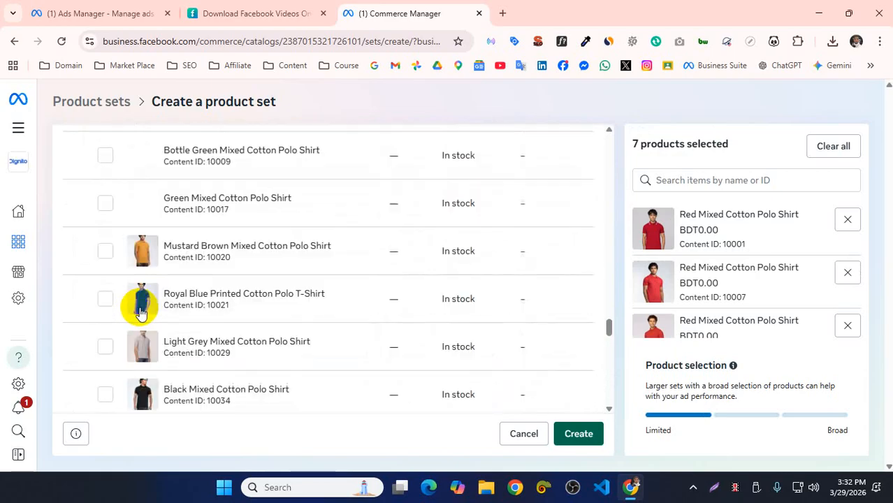
{"action": "scroll", "coordinate": [140, 312], "scroll_direction": "down", "scroll_amount": 6}
{"action": "scroll", "coordinate": [133, 308], "scroll_direction": "down", "scroll_amount": 2}
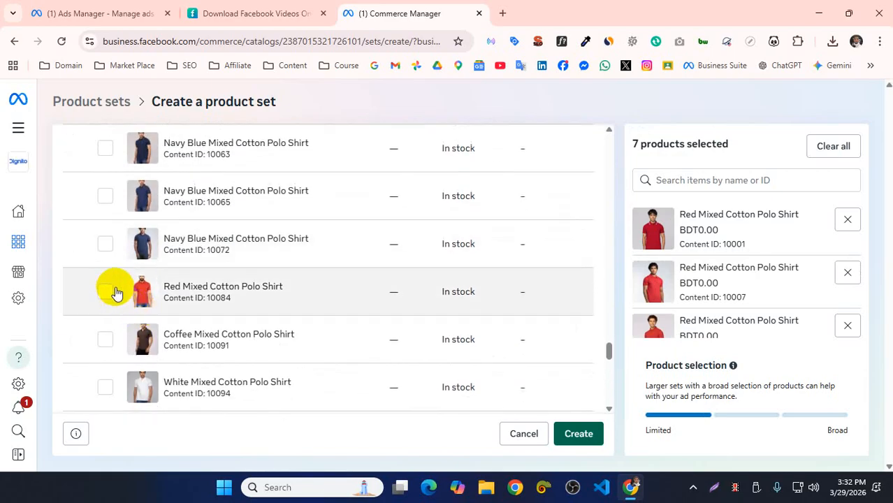
{"action": "left_click", "coordinate": [105, 292]}
{"action": "scroll", "coordinate": [137, 292], "scroll_direction": "down", "scroll_amount": 3}
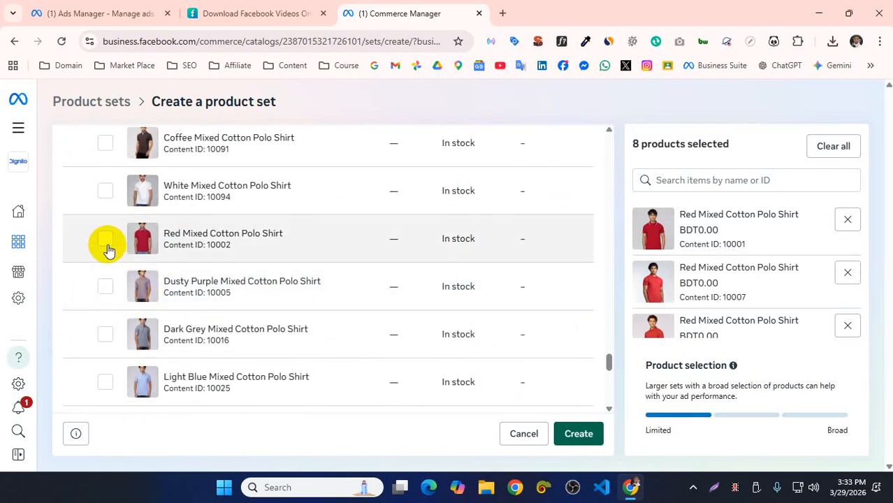
{"action": "left_click", "coordinate": [108, 243]}
Add the Dark Red Mixed Cotton Polo Shirt 10196 to the selection and create the product set
{"action": "scroll", "coordinate": [134, 286], "scroll_direction": "down", "scroll_amount": 10}
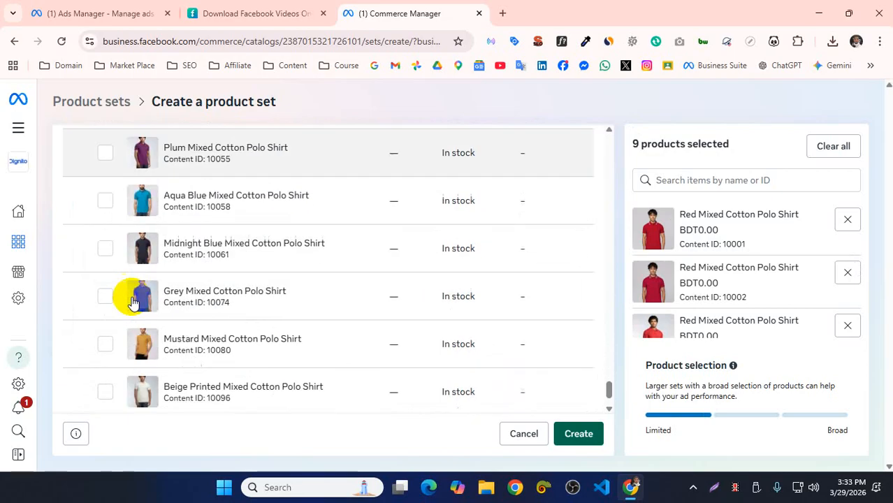
{"action": "scroll", "coordinate": [133, 306], "scroll_direction": "down", "scroll_amount": 8}
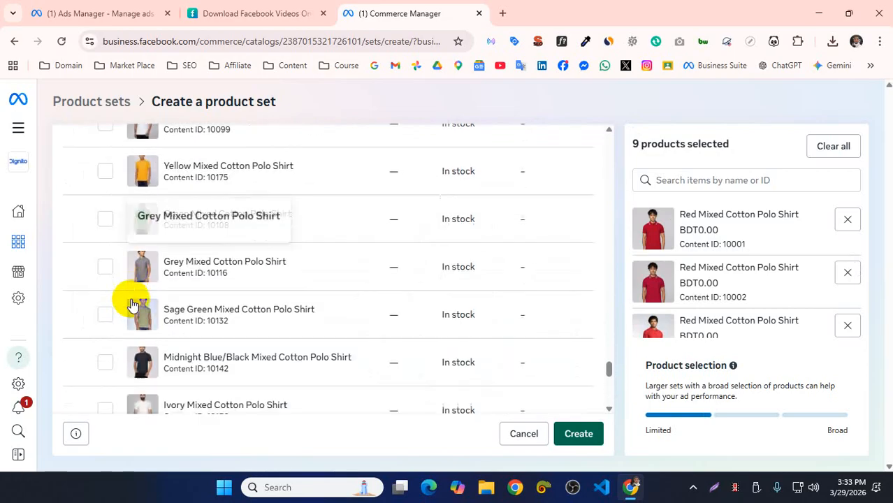
{"action": "scroll", "coordinate": [130, 305], "scroll_direction": "down", "scroll_amount": 5}
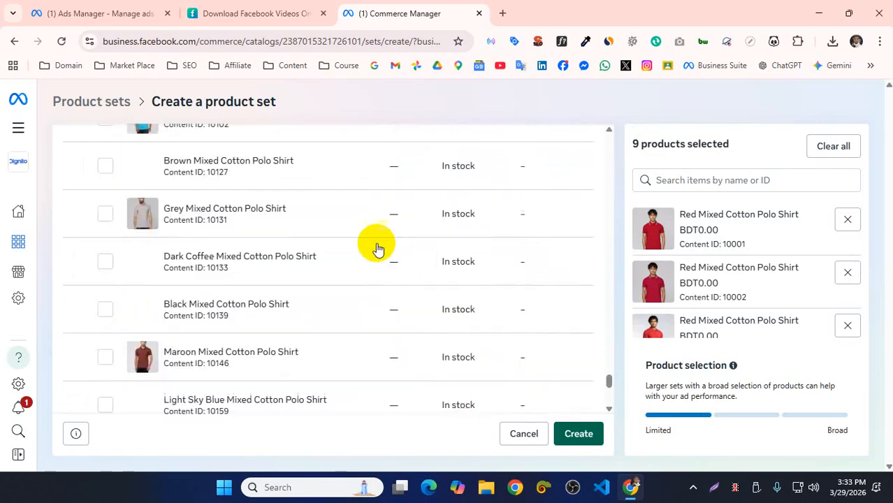
{"action": "scroll", "coordinate": [409, 376], "scroll_direction": "down", "scroll_amount": 5}
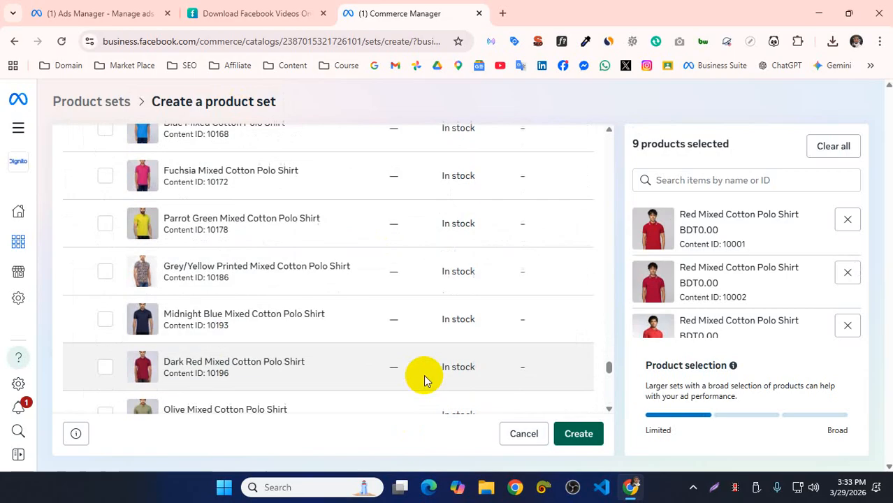
{"action": "left_click", "coordinate": [105, 226]}
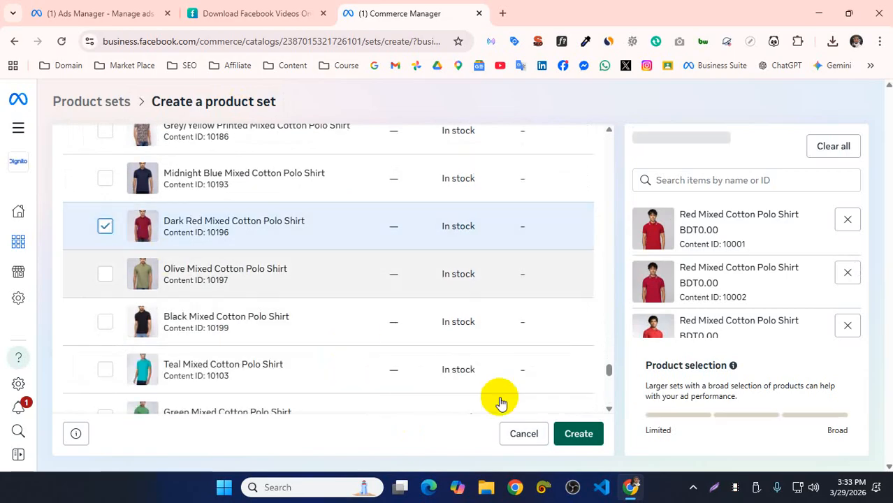
{"action": "left_click", "coordinate": [578, 438]}
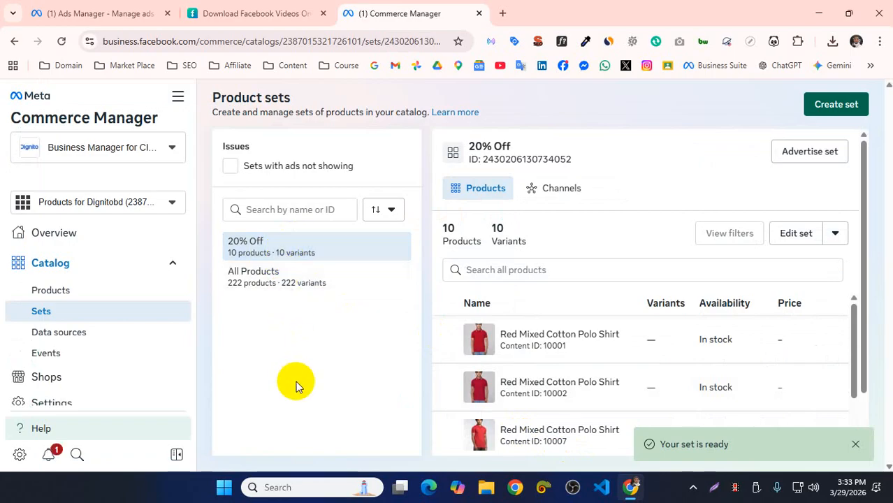
Copy the name "20% Off" of the new product set from the list of sets
{"action": "left_click", "coordinate": [243, 242]}
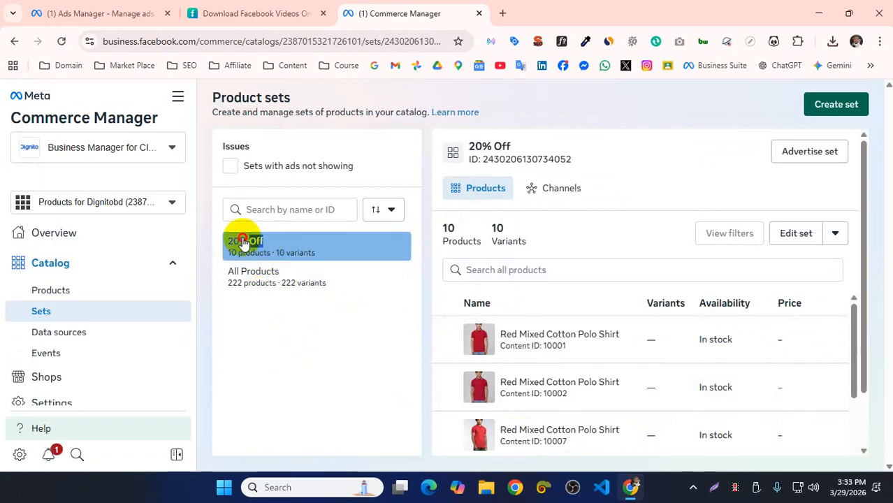
{"action": "right_click", "coordinate": [233, 244]}
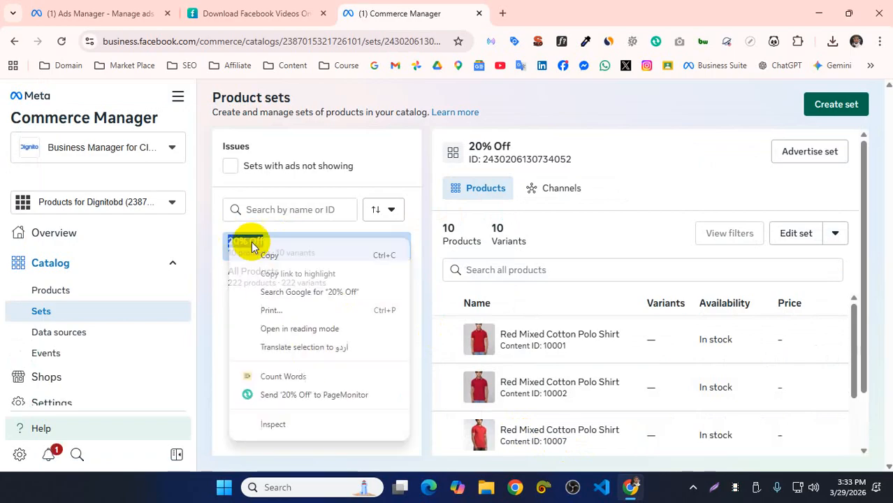
{"action": "left_click", "coordinate": [285, 254]}
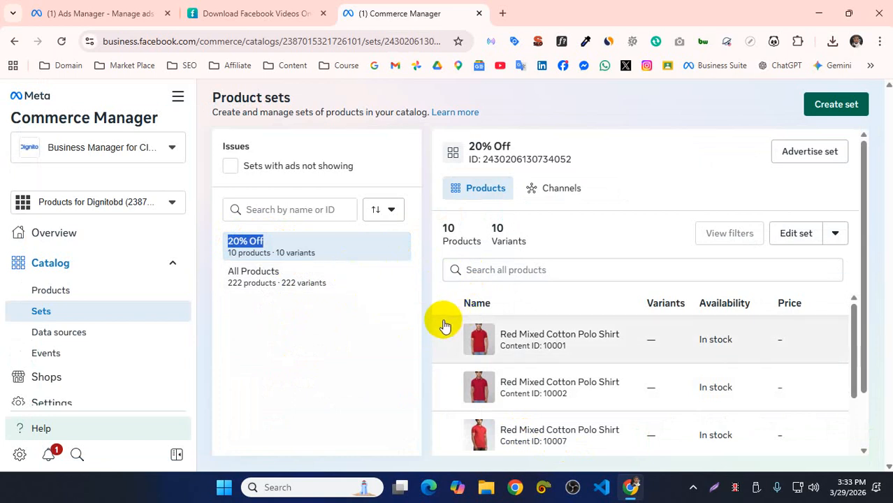
{"action": "left_click", "coordinate": [787, 237]}
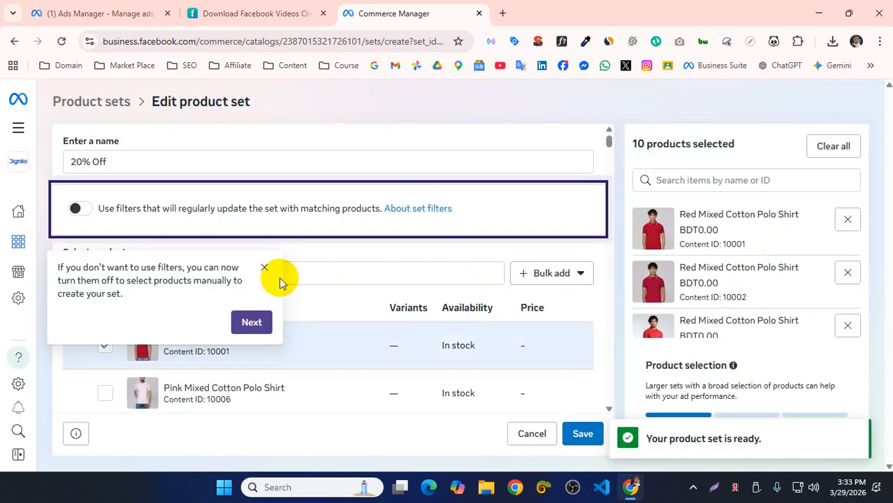
{"action": "left_click", "coordinate": [265, 265]}
{"action": "scroll", "coordinate": [408, 279], "scroll_direction": "down", "scroll_amount": 2}
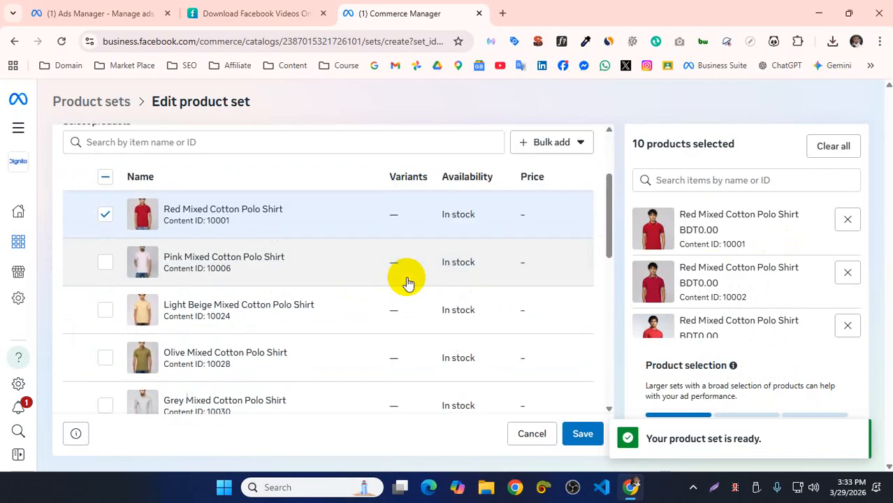
{"action": "scroll", "coordinate": [101, 259], "scroll_direction": "up", "scroll_amount": 1}
{"action": "left_click", "coordinate": [105, 244]}
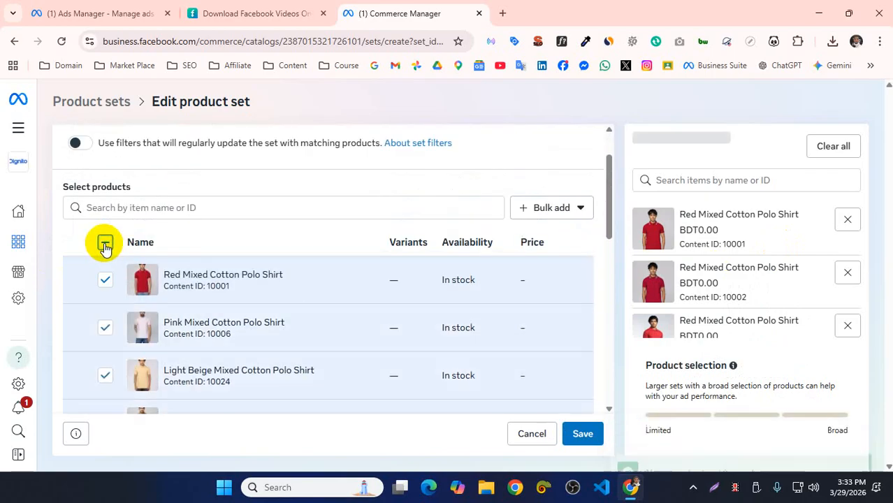
{"action": "scroll", "coordinate": [531, 309], "scroll_direction": "down", "scroll_amount": 15}
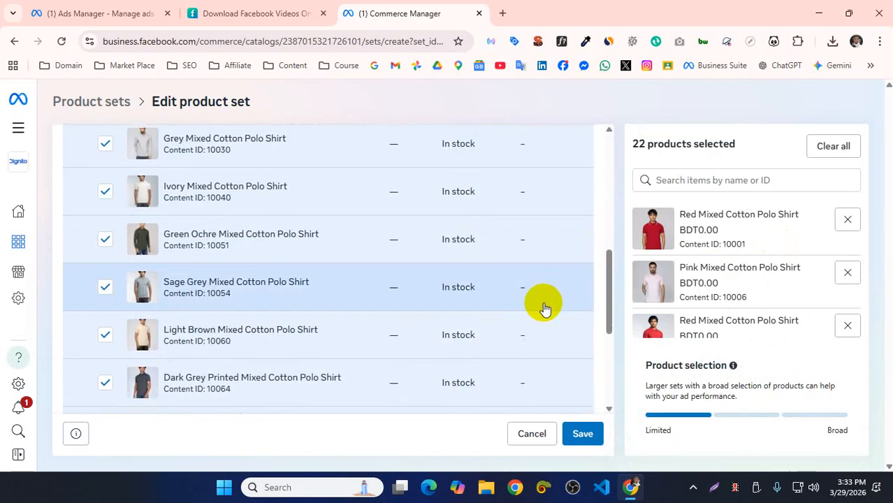
{"action": "scroll", "coordinate": [712, 257], "scroll_direction": "down", "scroll_amount": 5}
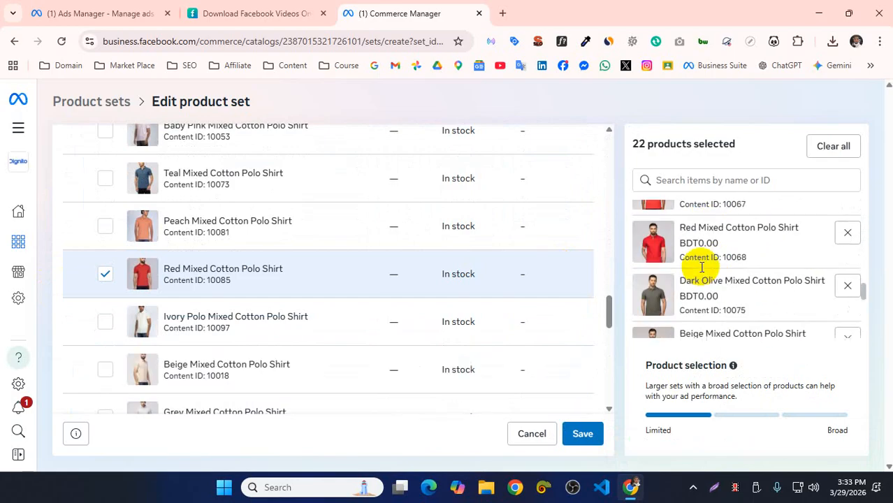
{"action": "scroll", "coordinate": [447, 339], "scroll_direction": "down", "scroll_amount": 3}
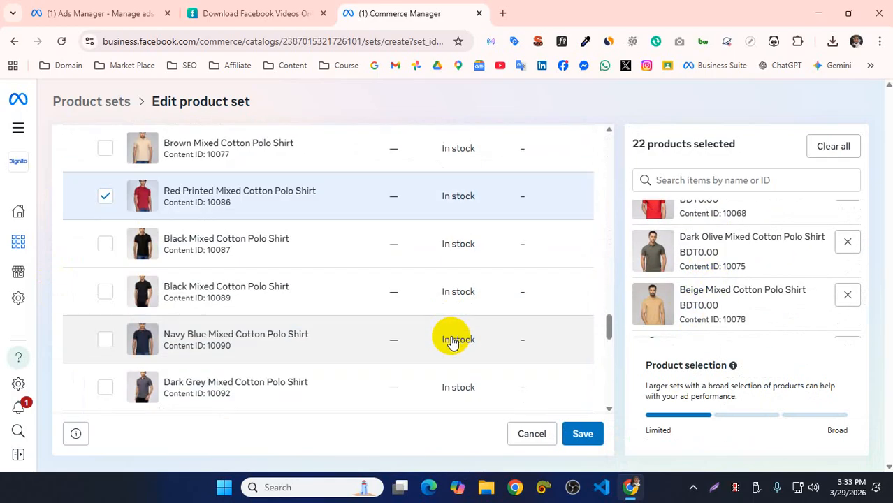
{"action": "scroll", "coordinate": [458, 337], "scroll_direction": "up", "scroll_amount": 15}
{"action": "scroll", "coordinate": [461, 337], "scroll_direction": "up", "scroll_amount": 1}
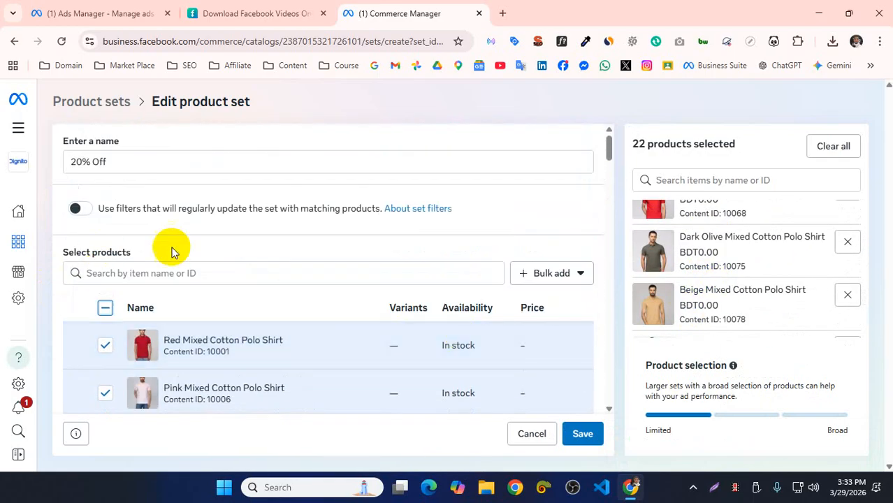
{"action": "left_click", "coordinate": [534, 432]}
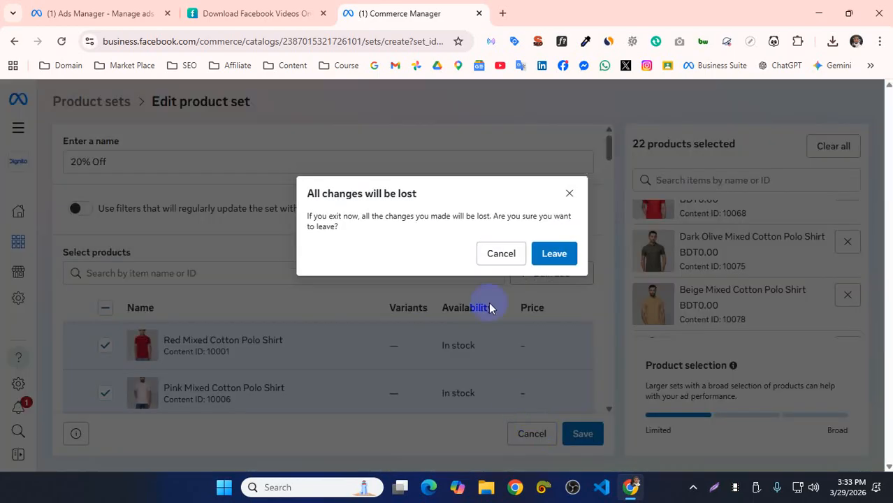
{"action": "left_click", "coordinate": [549, 258]}
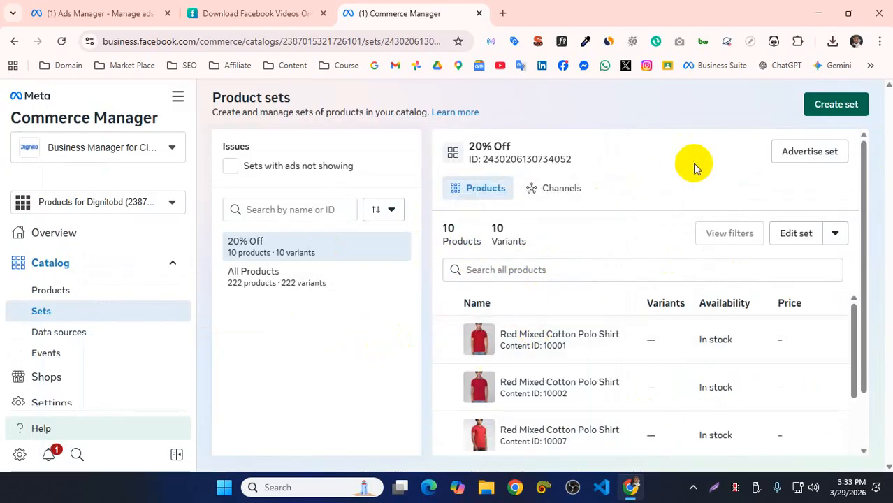
Switch back to Ads Manager and add a text block reading "20% Off" below the Instant Experience's product set
{"action": "left_click", "coordinate": [133, 13]}
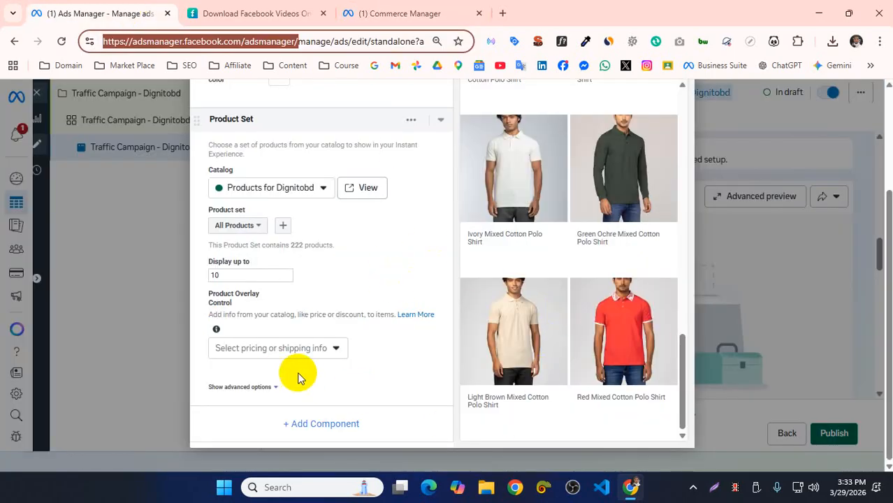
{"action": "left_click", "coordinate": [315, 425]}
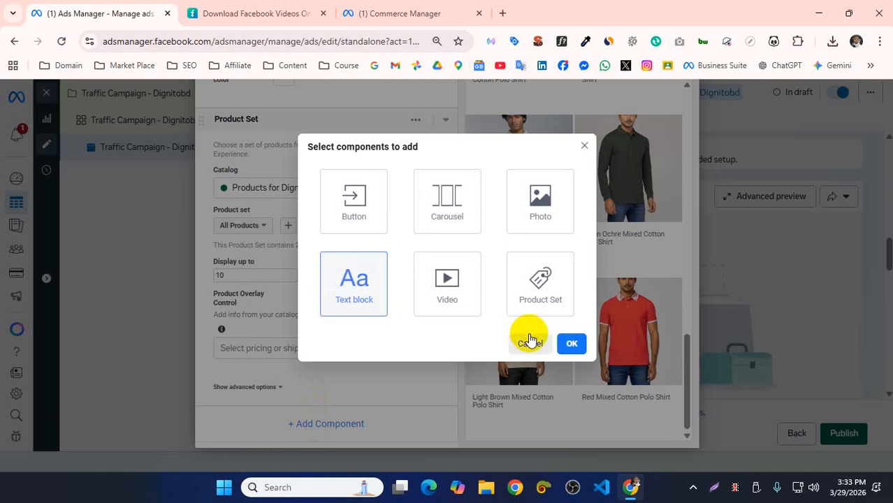
{"action": "left_click", "coordinate": [572, 344]}
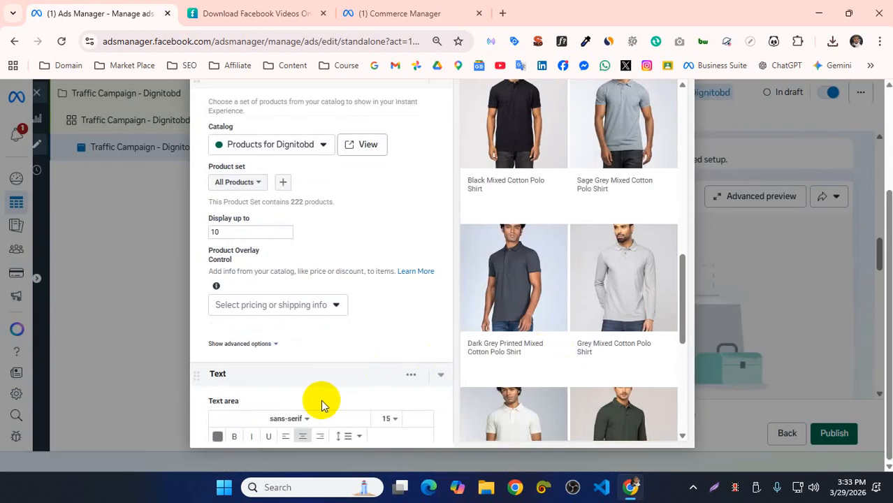
{"action": "scroll", "coordinate": [321, 400], "scroll_direction": "down", "scroll_amount": 2}
{"action": "type", "text": "20% Off"}
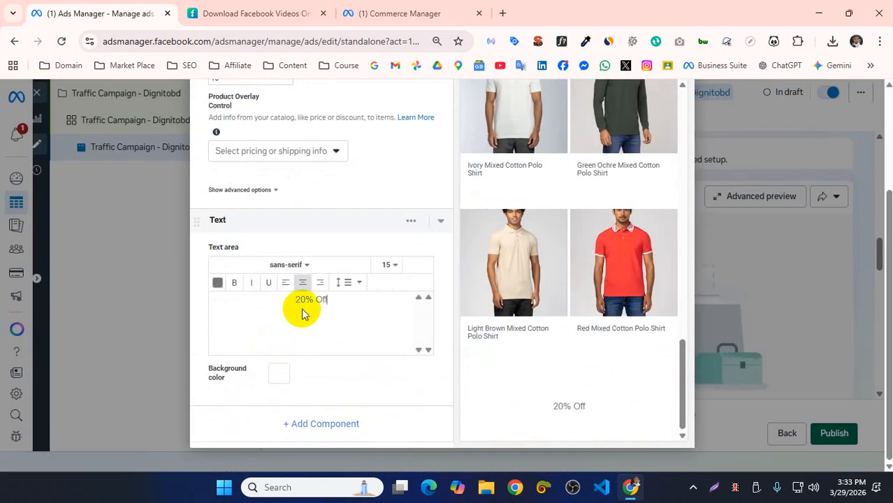
Set the color of the "20% Off" text to red, ff0000
{"action": "left_click", "coordinate": [218, 283]}
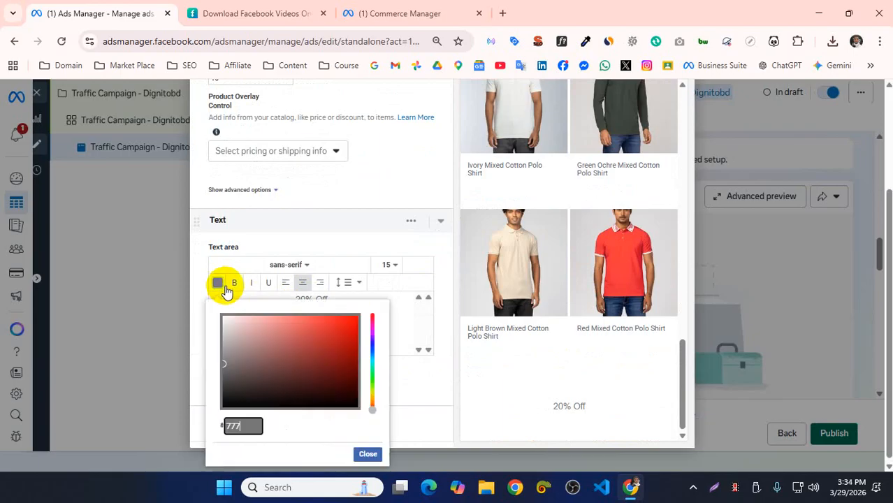
{"action": "left_click_drag", "start_coordinate": [263, 349], "coordinate": [378, 117]}
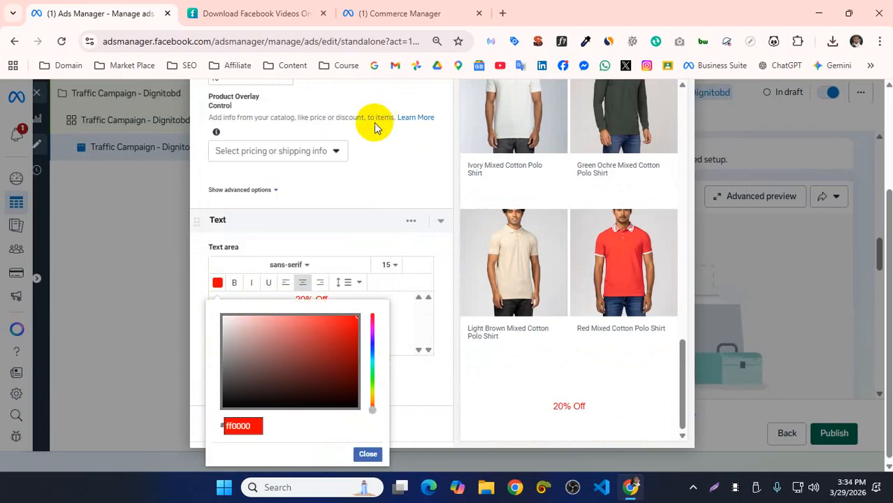
{"action": "left_click", "coordinate": [354, 226]}
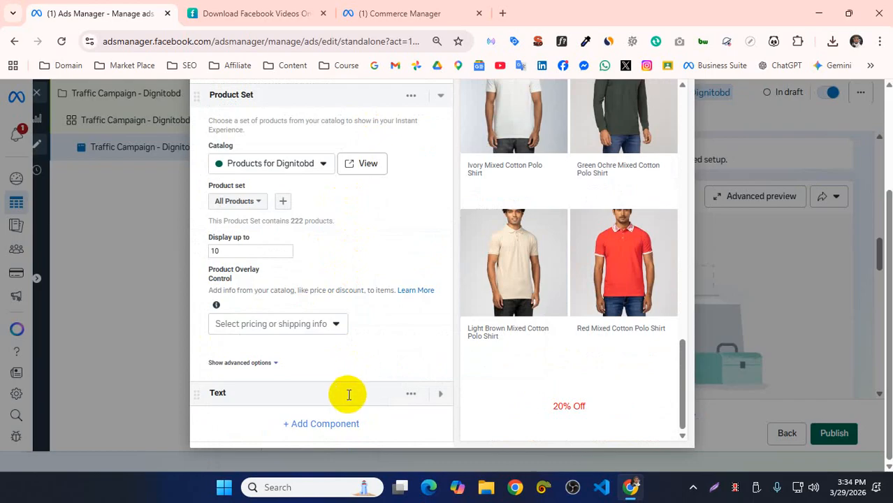
Expand the text component and format the "20% Off" heading as bold with font size 20
{"action": "left_click", "coordinate": [343, 396]}
{"action": "left_click", "coordinate": [407, 385]}
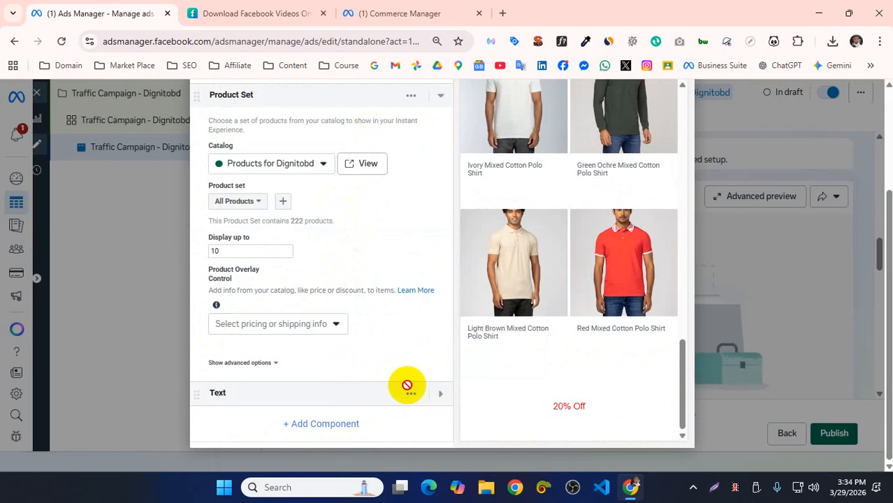
{"action": "left_click", "coordinate": [439, 394]}
{"action": "scroll", "coordinate": [375, 331], "scroll_direction": "down", "scroll_amount": 3}
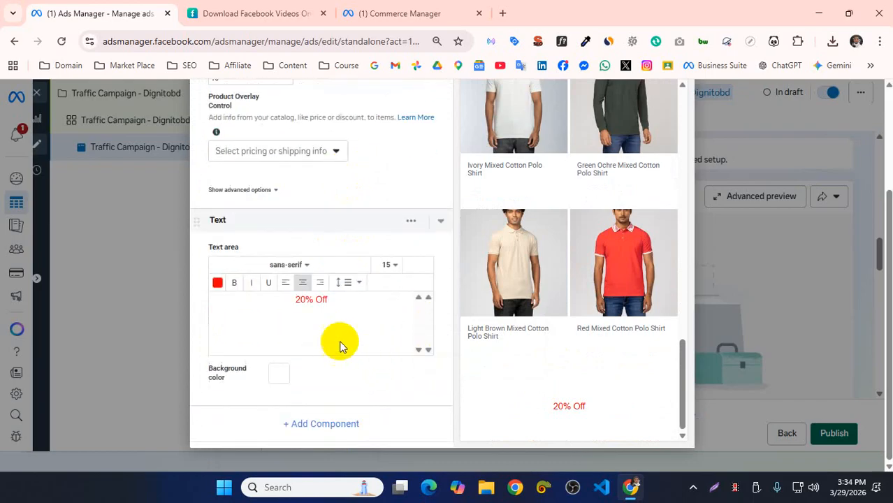
{"action": "triple_click", "coordinate": [316, 301]}
{"action": "left_click", "coordinate": [234, 283]}
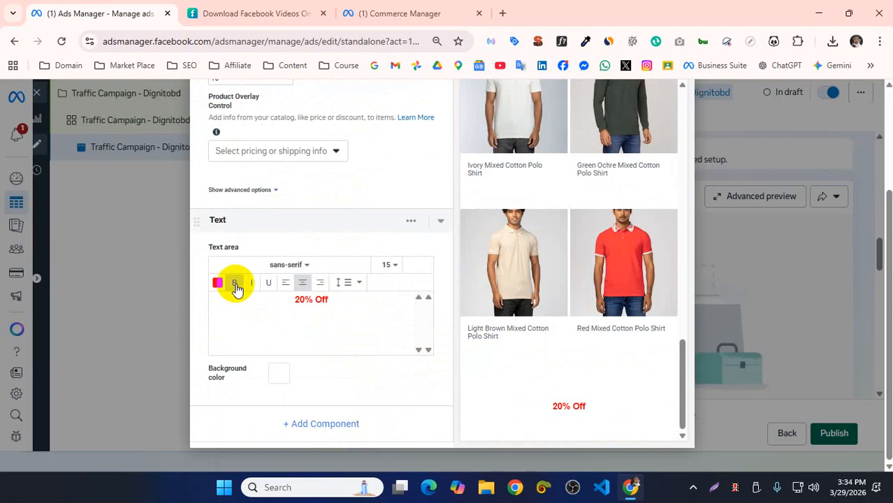
{"action": "left_click", "coordinate": [389, 265]}
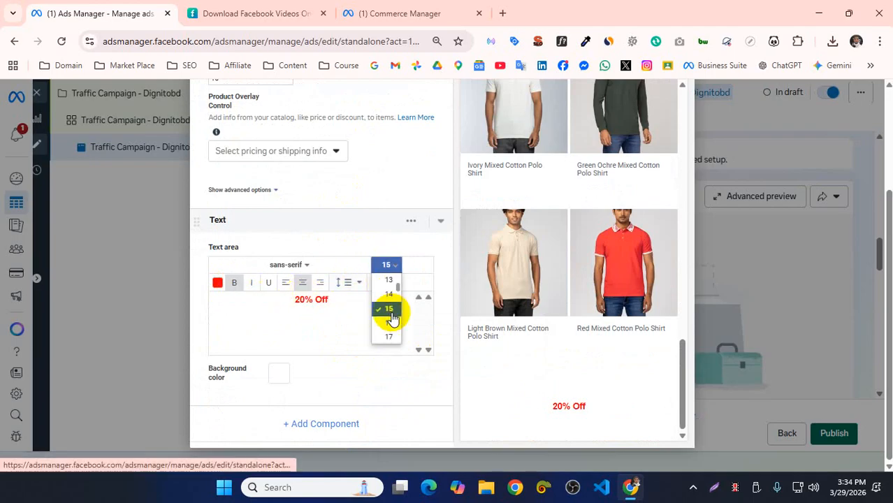
{"action": "scroll", "coordinate": [388, 329], "scroll_direction": "down", "scroll_amount": 2}
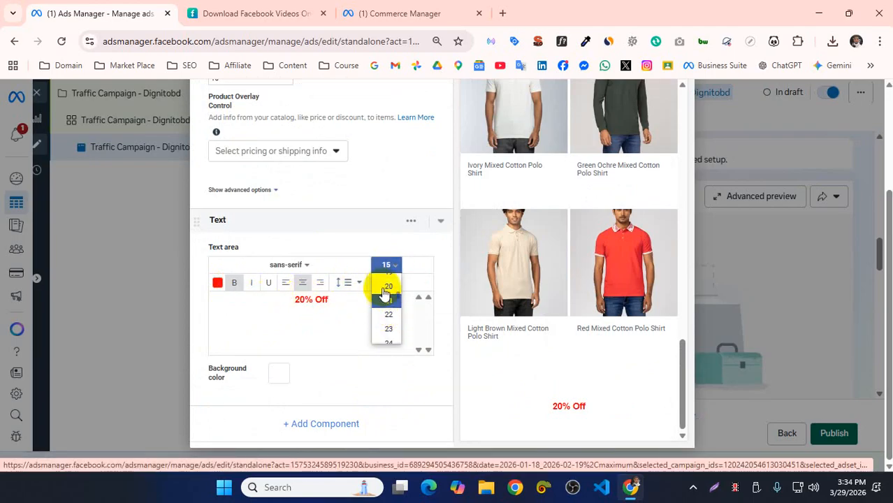
{"action": "left_click", "coordinate": [385, 294]}
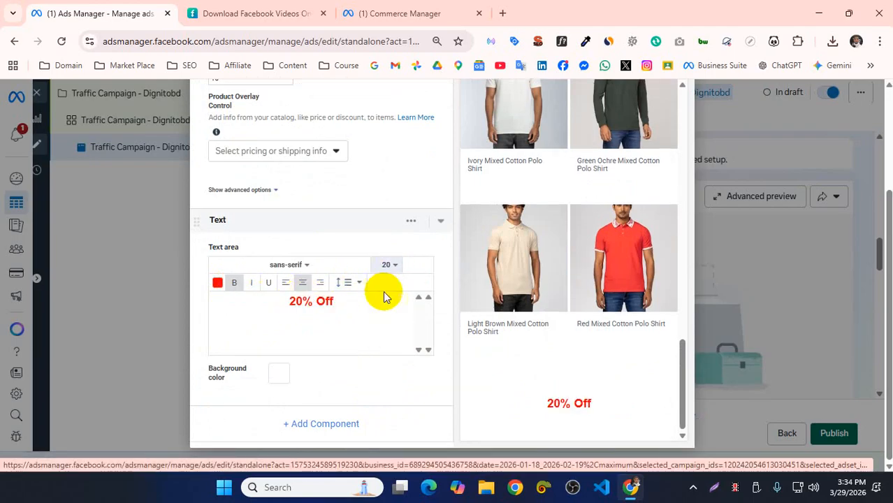
Add a Product Set component below the "20% Off" text and open its list of product sets
{"action": "left_click", "coordinate": [314, 426]}
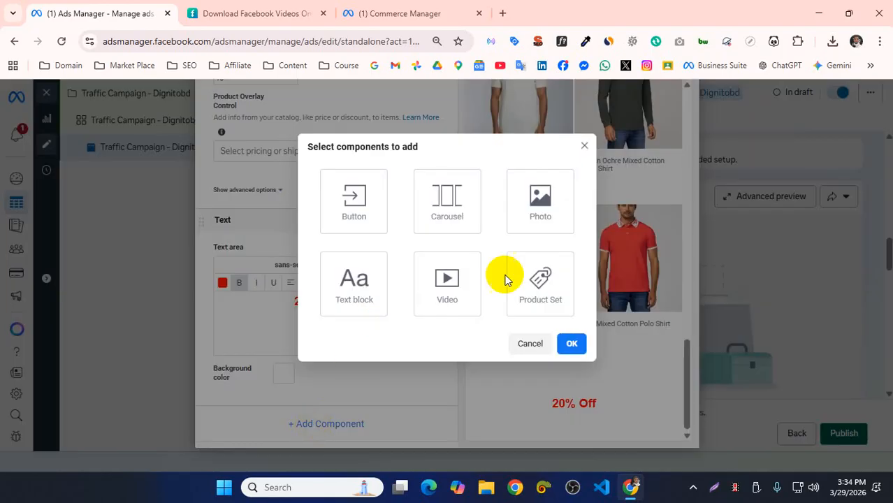
{"action": "left_click", "coordinate": [545, 273]}
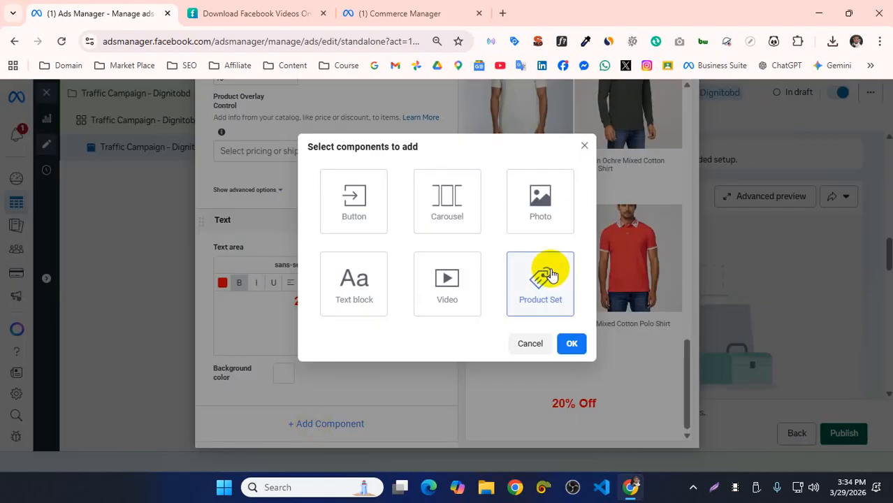
{"action": "left_click", "coordinate": [572, 345]}
{"action": "scroll", "coordinate": [319, 329], "scroll_direction": "down", "scroll_amount": 1}
{"action": "left_click", "coordinate": [274, 353]}
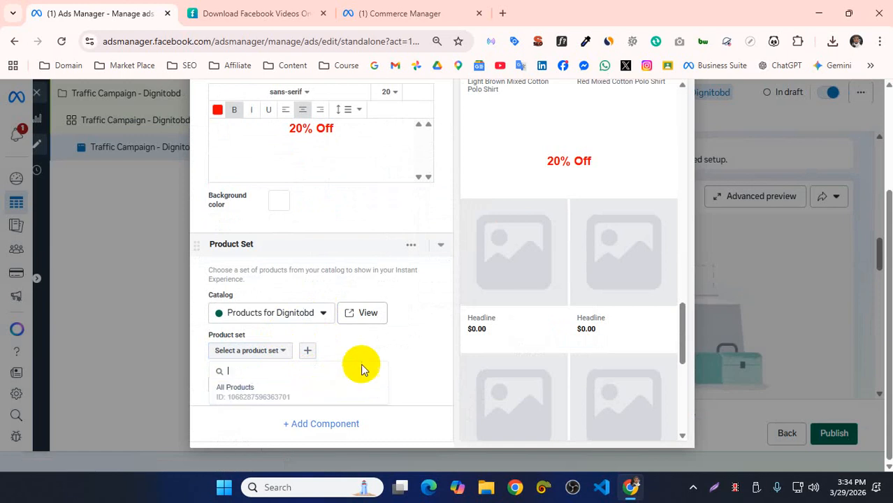
{"action": "left_click", "coordinate": [279, 354]}
{"action": "left_click", "coordinate": [257, 350]}
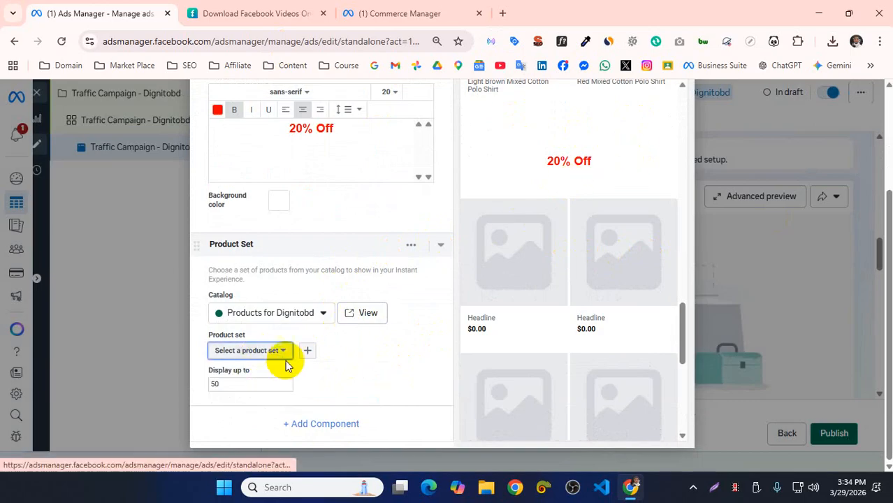
{"action": "left_click", "coordinate": [305, 351]}
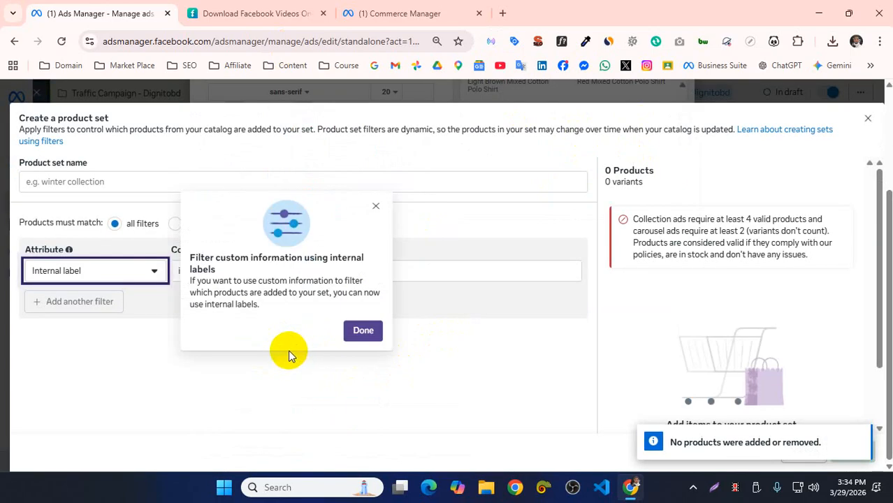
{"action": "left_click", "coordinate": [374, 207]}
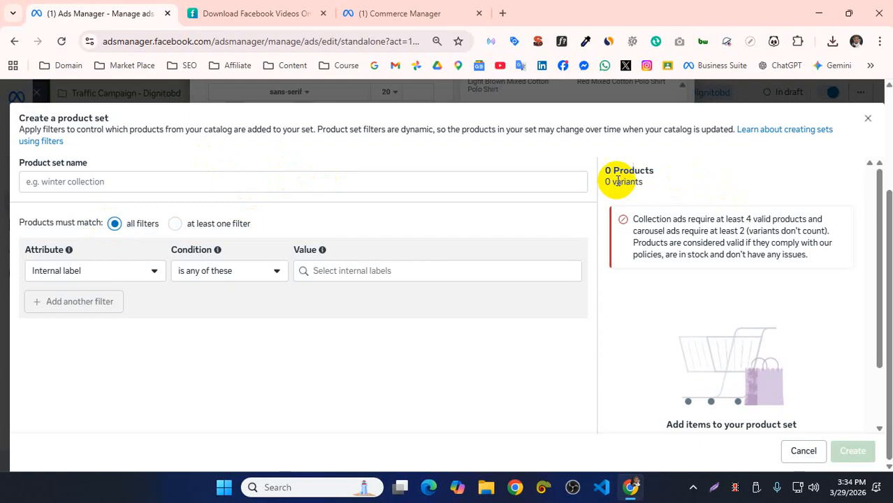
{"action": "left_click", "coordinate": [868, 118]}
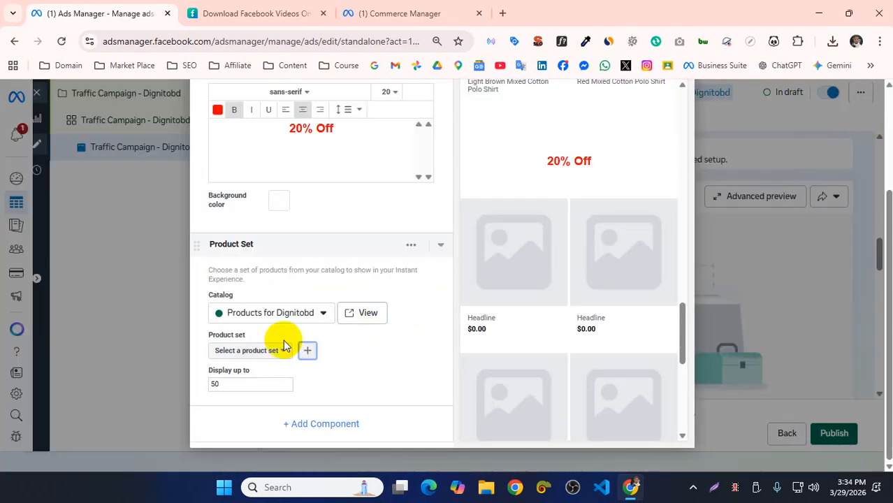
Reselect the Products for Dignitobd catalog and search its product sets for "20% Off"
{"action": "left_click", "coordinate": [324, 311]}
{"action": "left_click", "coordinate": [309, 375]}
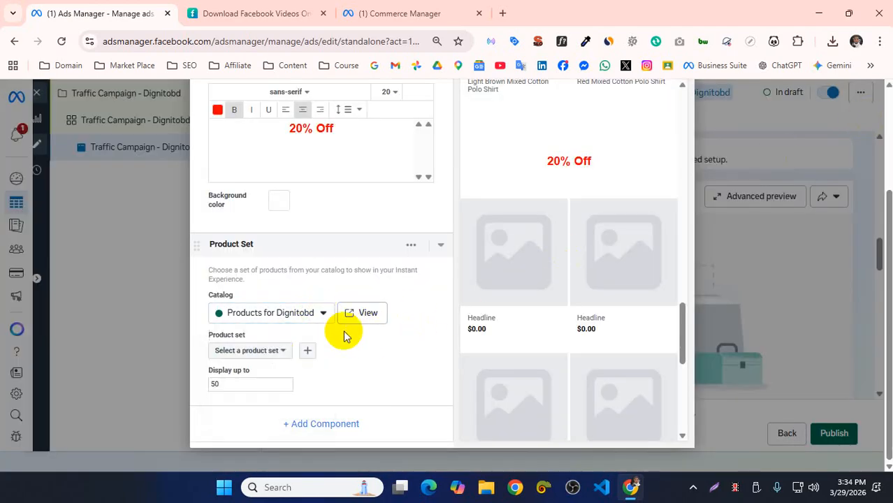
{"action": "left_click", "coordinate": [293, 350]}
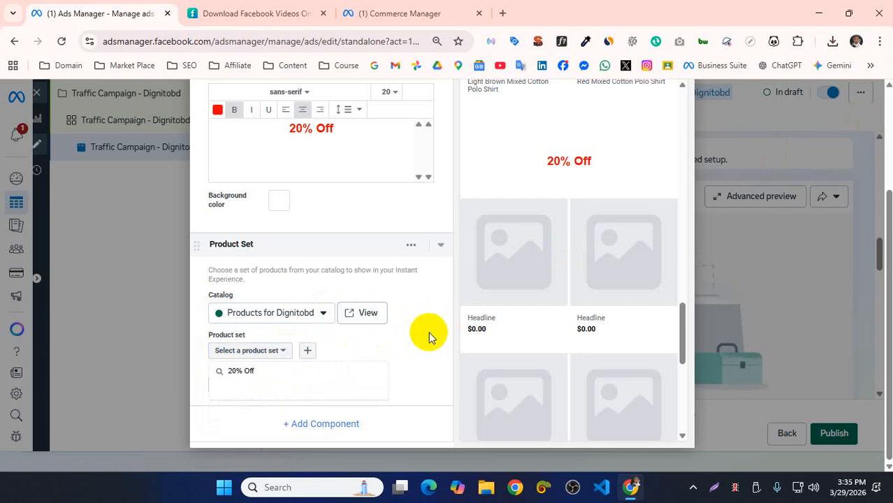
{"action": "left_click", "coordinate": [437, 334]}
{"action": "left_click", "coordinate": [270, 357]}
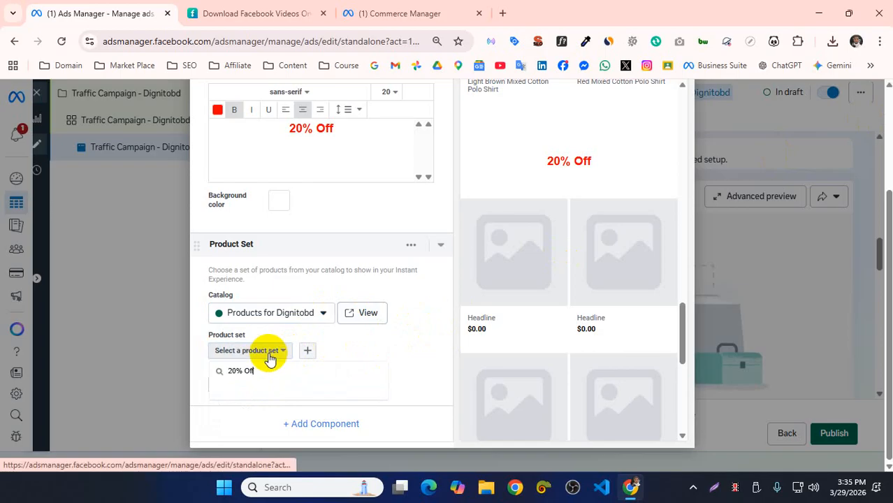
{"action": "triple_click", "coordinate": [251, 374]}
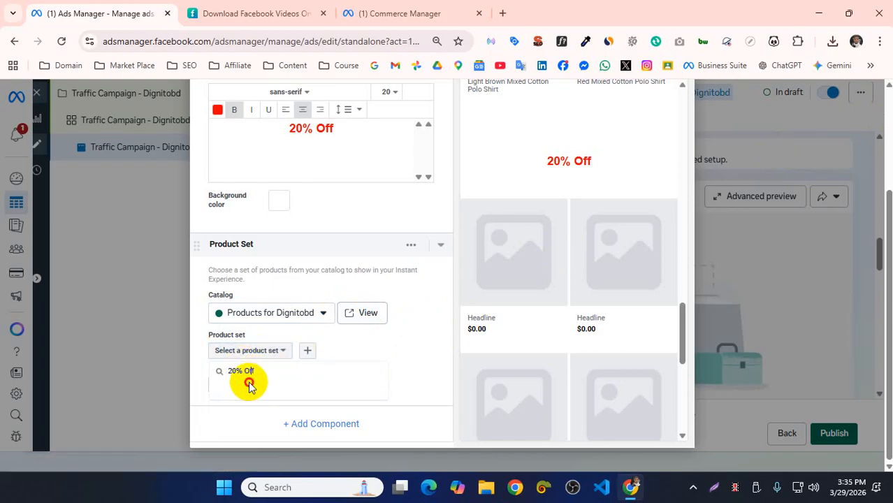
{"action": "left_click", "coordinate": [360, 358]}
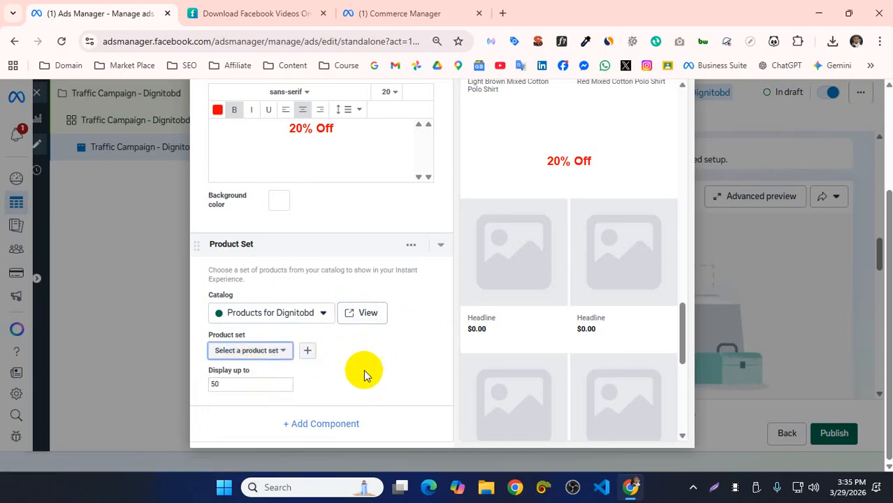
{"action": "left_click", "coordinate": [278, 363]}
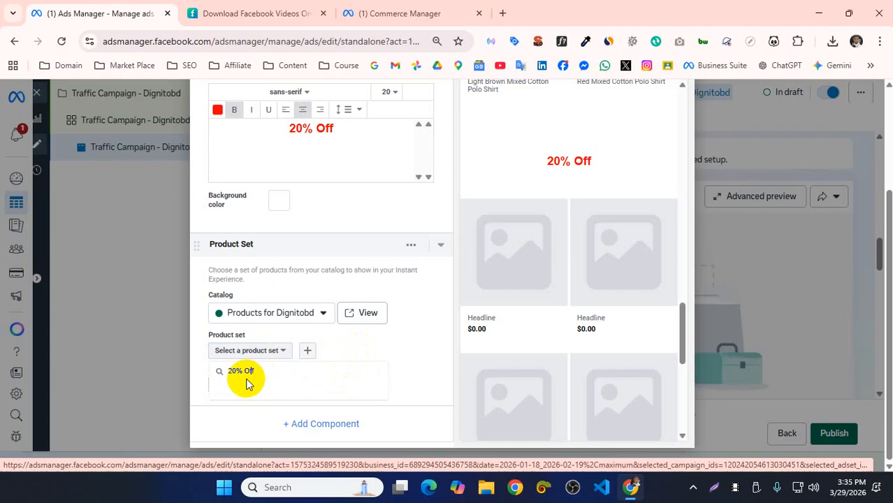
{"action": "left_click", "coordinate": [362, 355]}
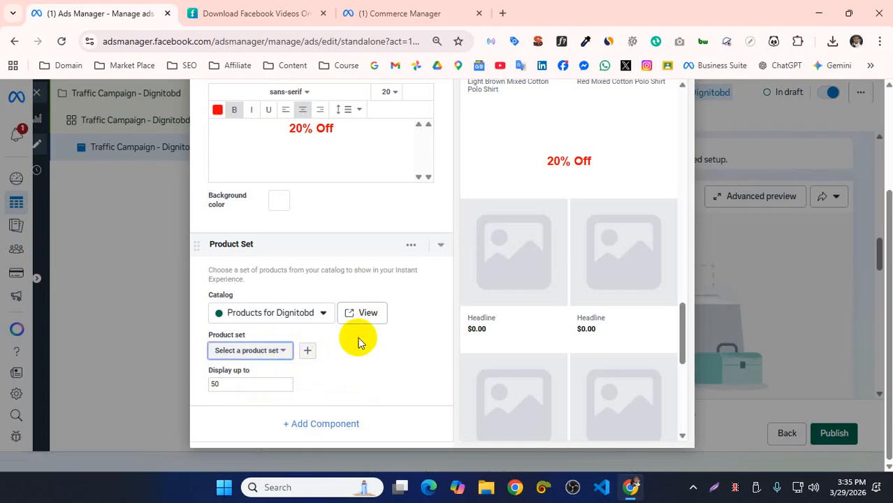
Delete the unassigned Product Set component and the "20% Off" Text component from the Instant Experience
{"action": "left_click", "coordinate": [411, 246]}
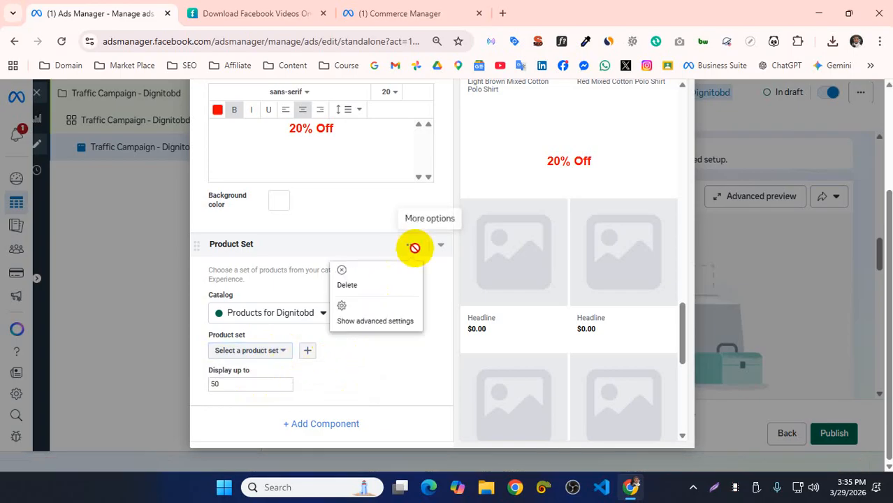
{"action": "left_click", "coordinate": [369, 287]}
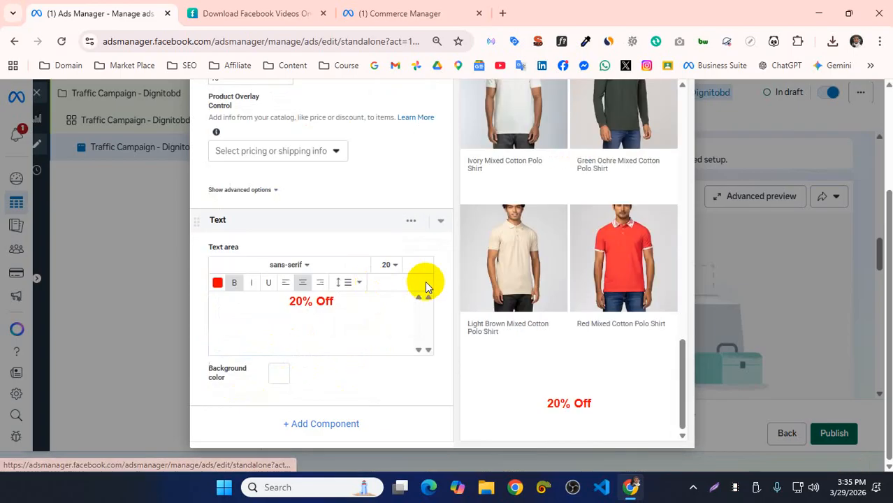
{"action": "left_click", "coordinate": [408, 222]}
{"action": "left_click", "coordinate": [357, 259]}
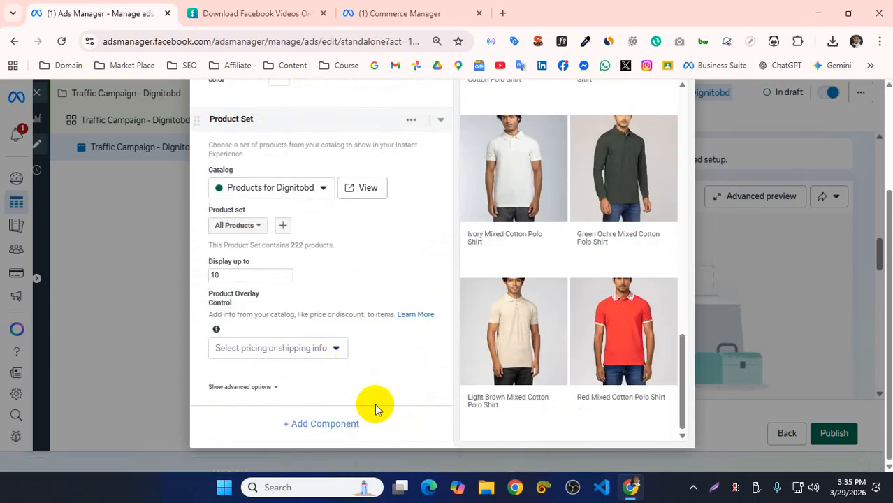
Add a Carousel component below the All Products set and extend it to five image cards
{"action": "left_click", "coordinate": [288, 423]}
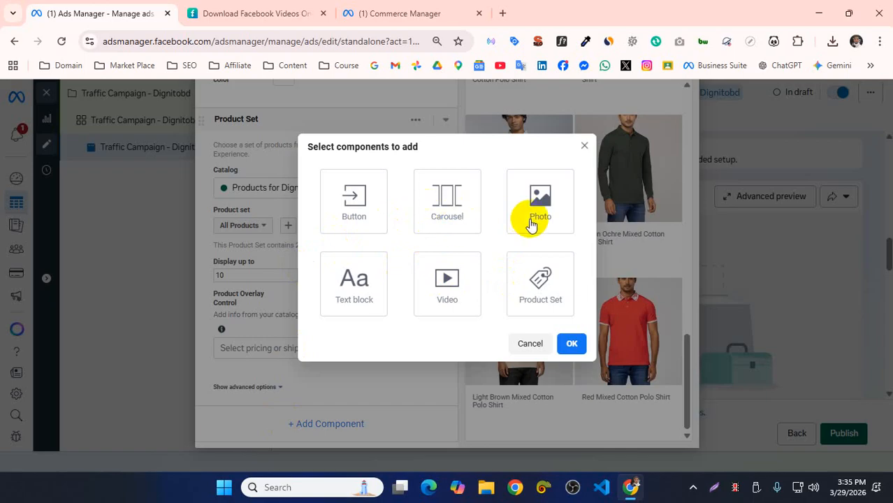
{"action": "left_click", "coordinate": [458, 217]}
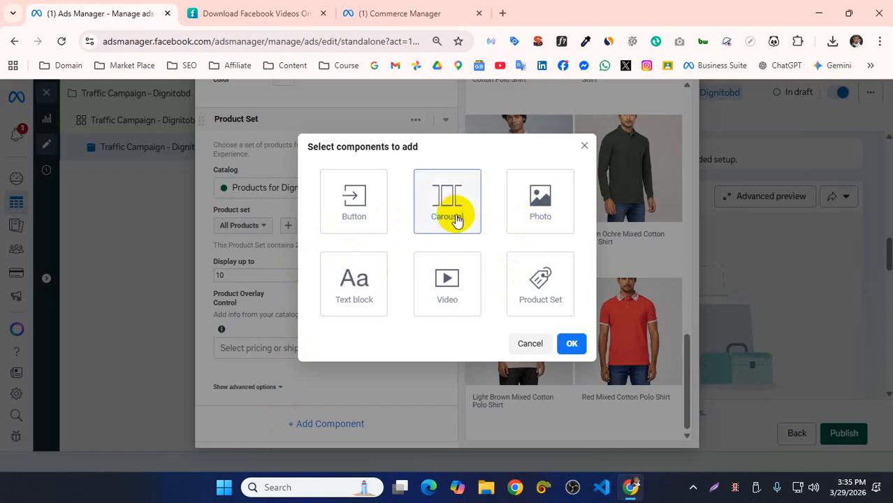
{"action": "left_click", "coordinate": [572, 343]}
{"action": "scroll", "coordinate": [429, 319], "scroll_direction": "down", "scroll_amount": 3}
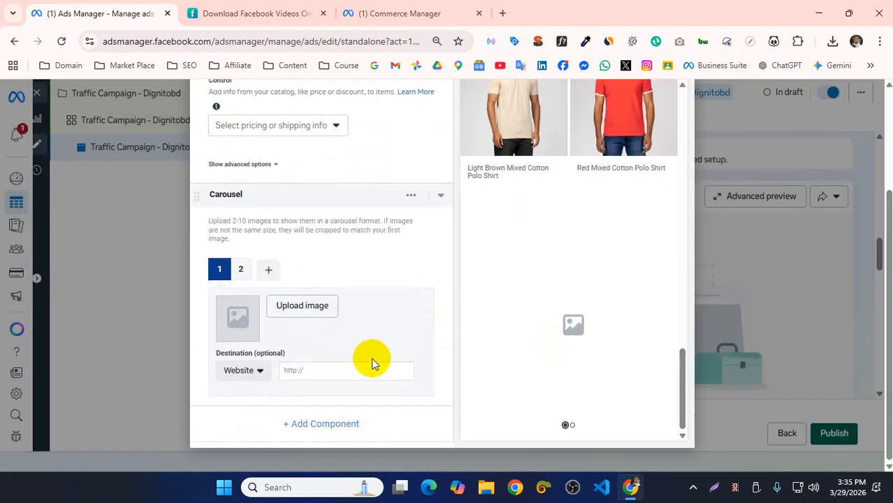
{"action": "left_click", "coordinate": [268, 269]}
{"action": "left_click", "coordinate": [290, 269]}
{"action": "left_click", "coordinate": [311, 269]}
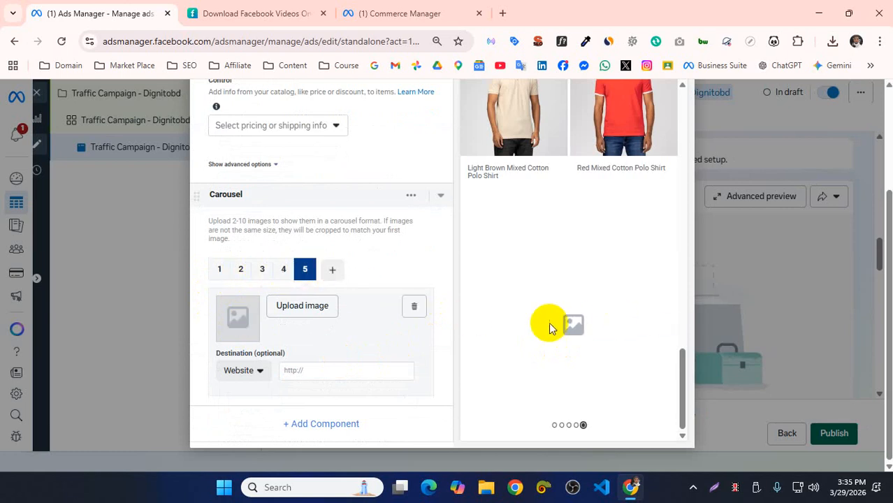
Swipe through the carousel's cards in the preview and delete the Carousel component
{"action": "left_click_drag", "start_coordinate": [550, 324], "coordinate": [643, 328]}
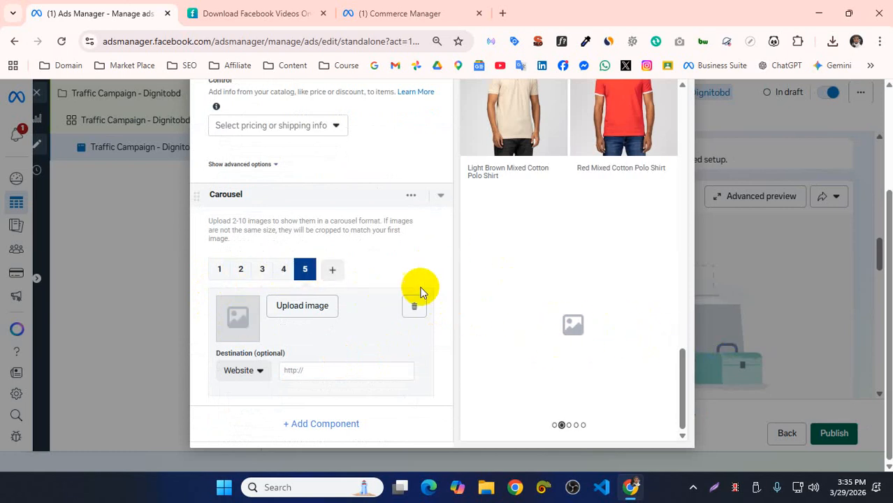
{"action": "left_click", "coordinate": [413, 195]}
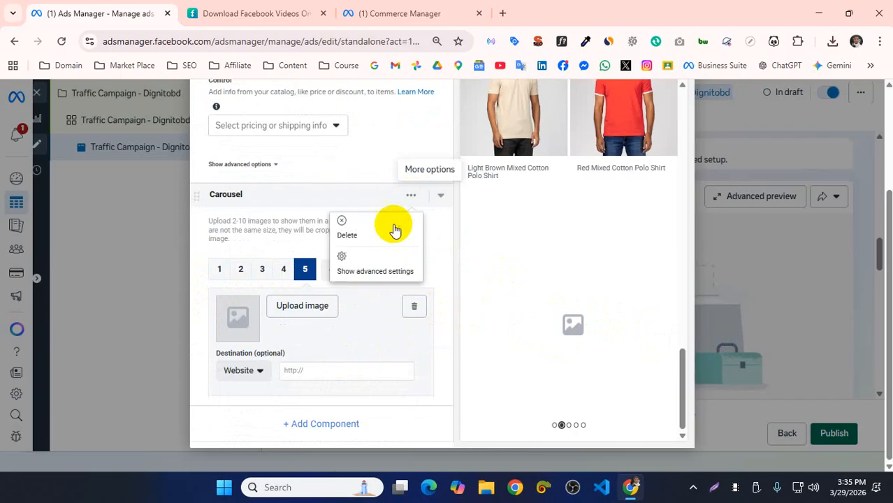
{"action": "left_click", "coordinate": [344, 229]}
Try Price as the product overlay on the All Products set and reset the overlay to None
{"action": "left_click", "coordinate": [335, 346]}
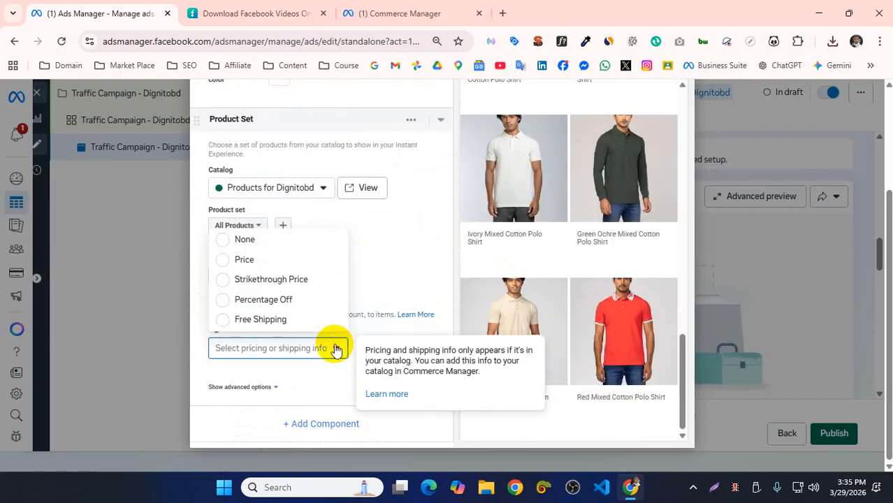
{"action": "left_click", "coordinate": [388, 297]}
{"action": "left_click", "coordinate": [337, 348]}
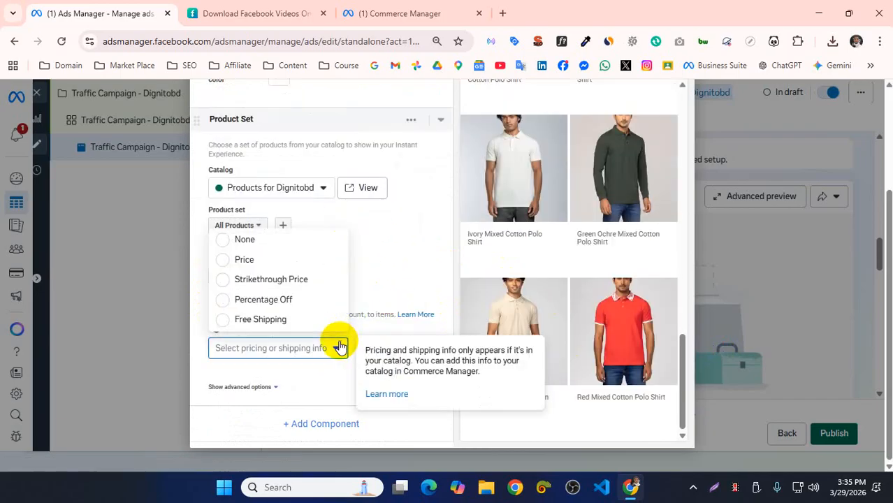
{"action": "left_click", "coordinate": [226, 262]}
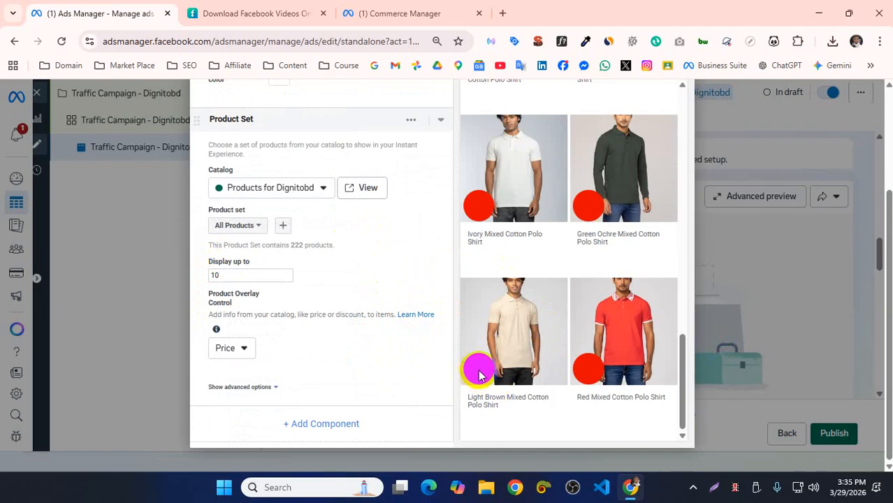
{"action": "left_click", "coordinate": [236, 348]}
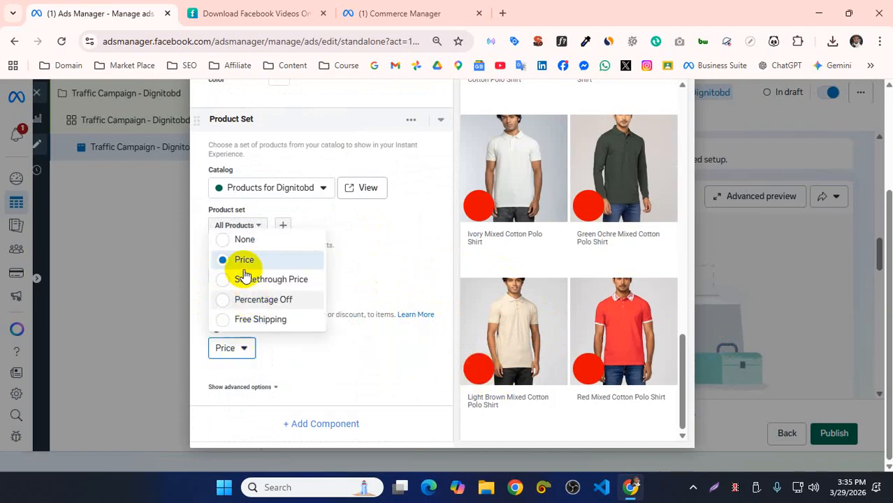
{"action": "left_click", "coordinate": [219, 244]}
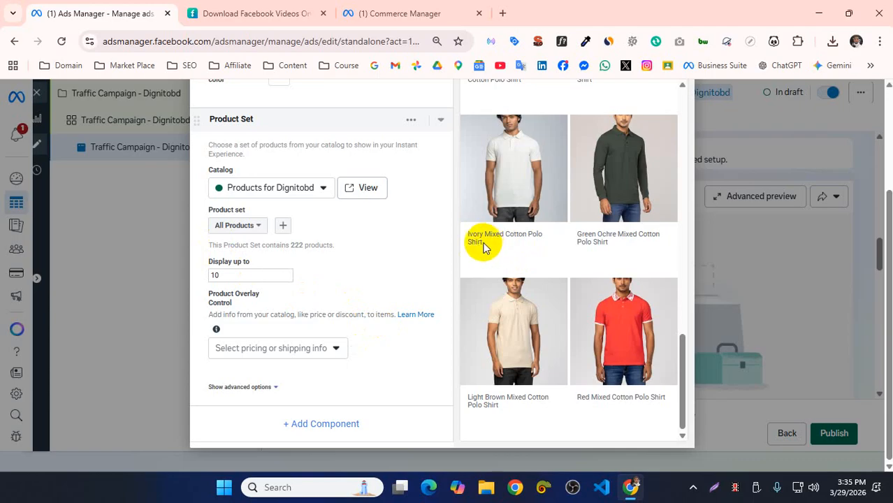
Try Percentage Off as the product overlay on the All Products set and reset it to None
{"action": "scroll", "coordinate": [516, 335], "scroll_direction": "up", "scroll_amount": 1}
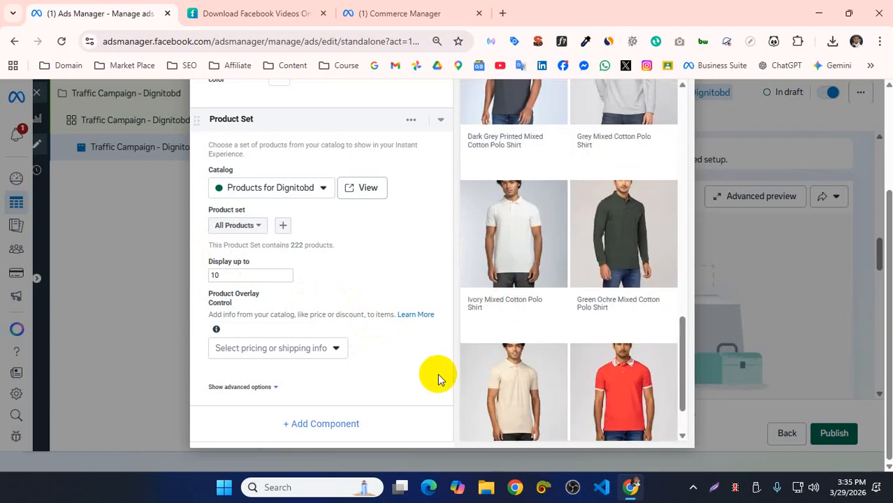
{"action": "left_click", "coordinate": [276, 348]}
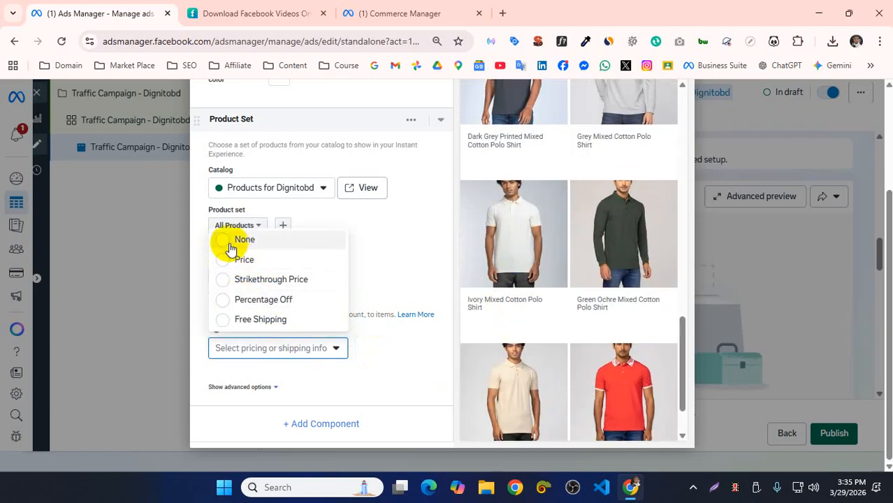
{"action": "left_click", "coordinate": [224, 300]}
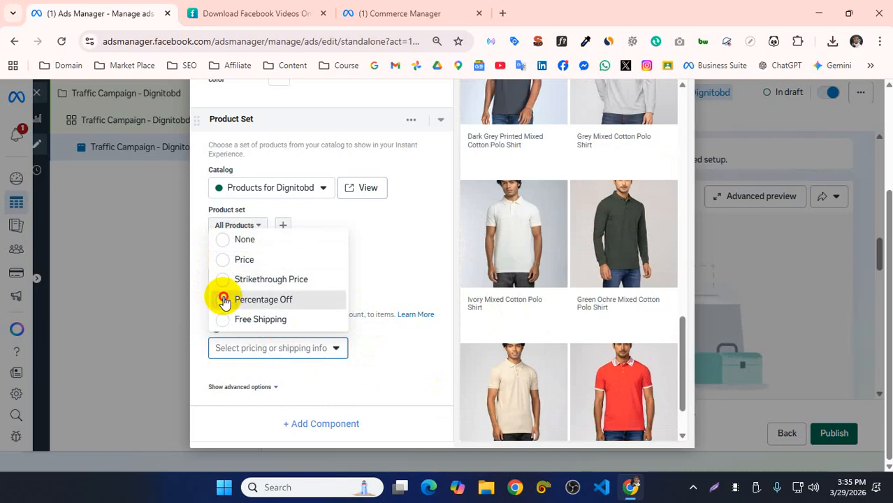
{"action": "left_click", "coordinate": [231, 348]}
{"action": "left_click", "coordinate": [230, 246]}
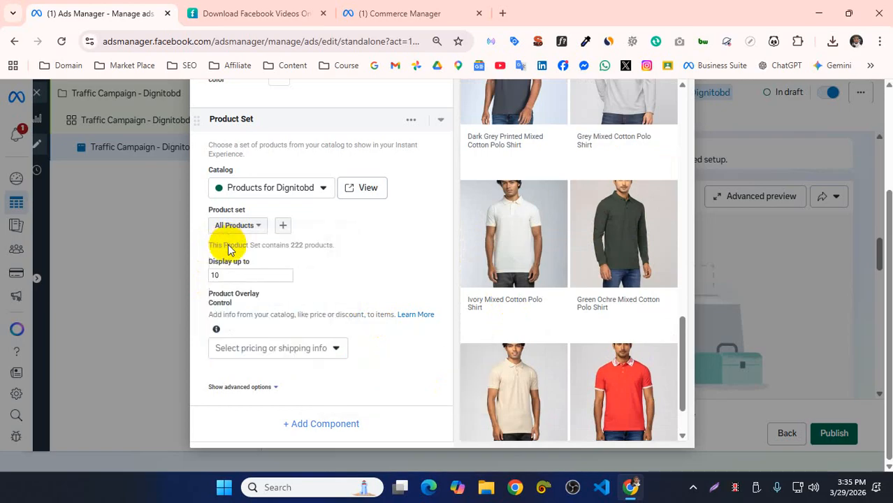
Collapse the Video component and the "Our Products" Text component in the Instant Experience
{"action": "scroll", "coordinate": [343, 286], "scroll_direction": "up", "scroll_amount": 10}
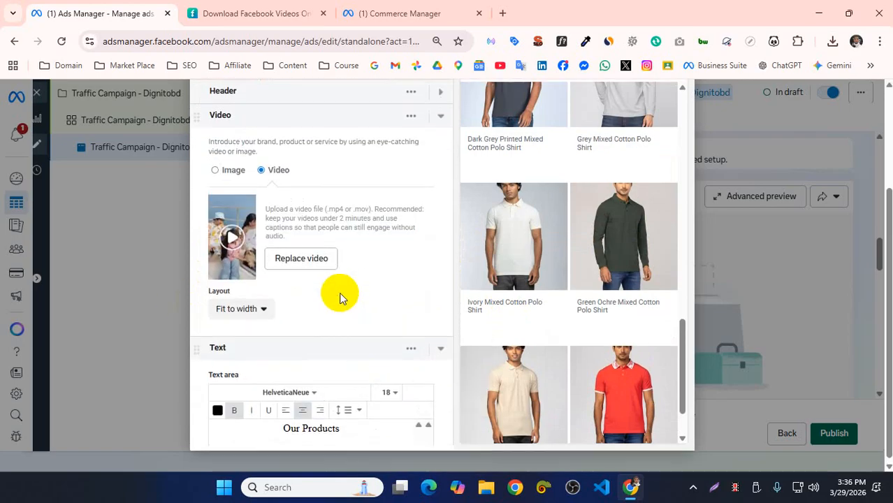
{"action": "left_click", "coordinate": [441, 257]}
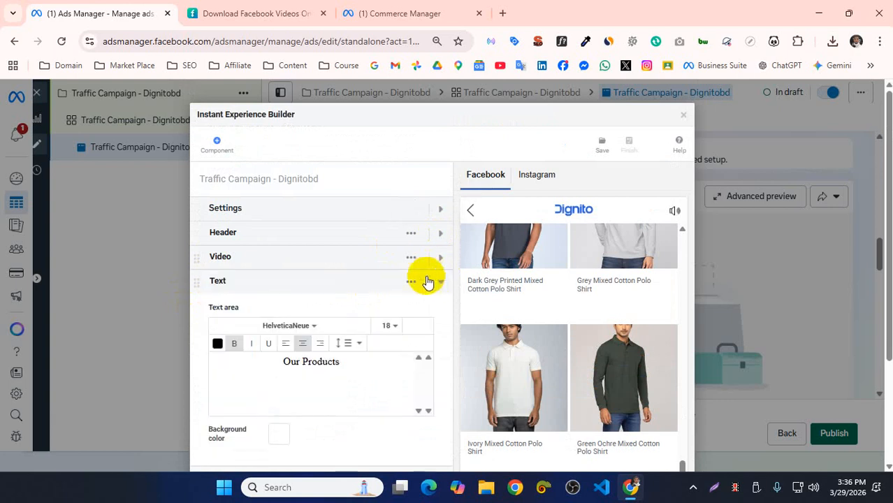
{"action": "left_click", "coordinate": [433, 283]}
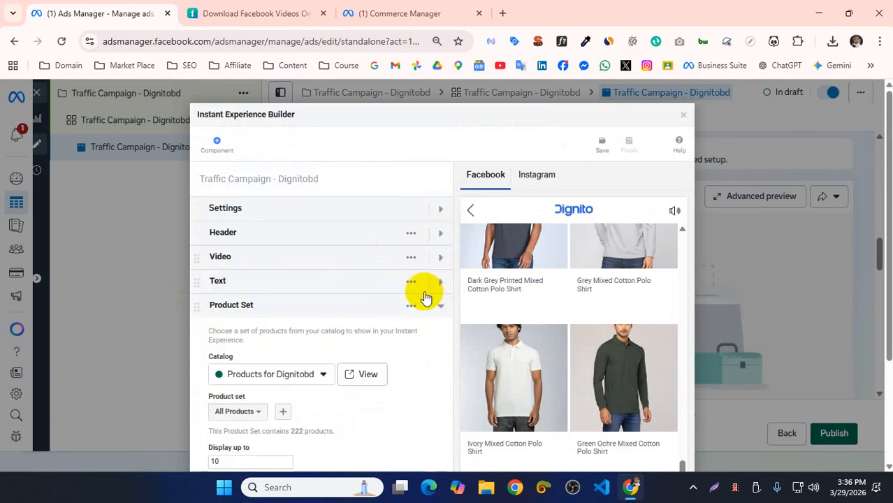
Collapse the Product Set component, then save and finish the Instant Experience
{"action": "left_click", "coordinate": [438, 306]}
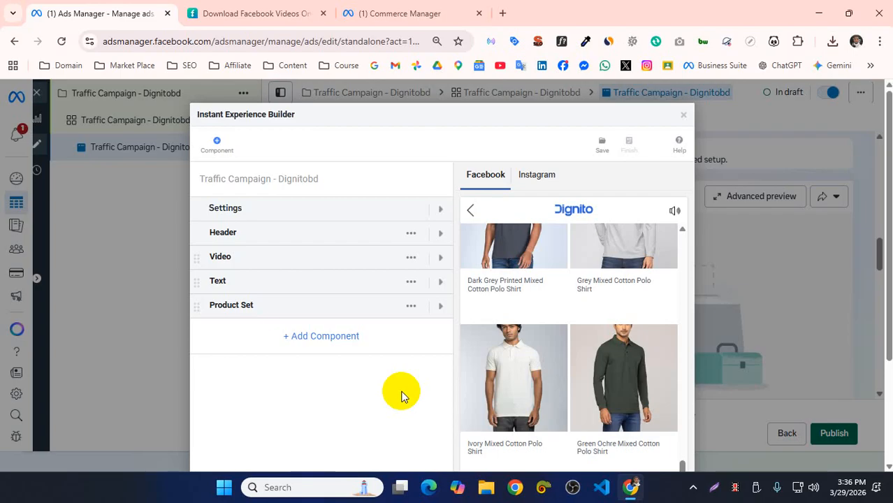
{"action": "left_click", "coordinate": [305, 339]}
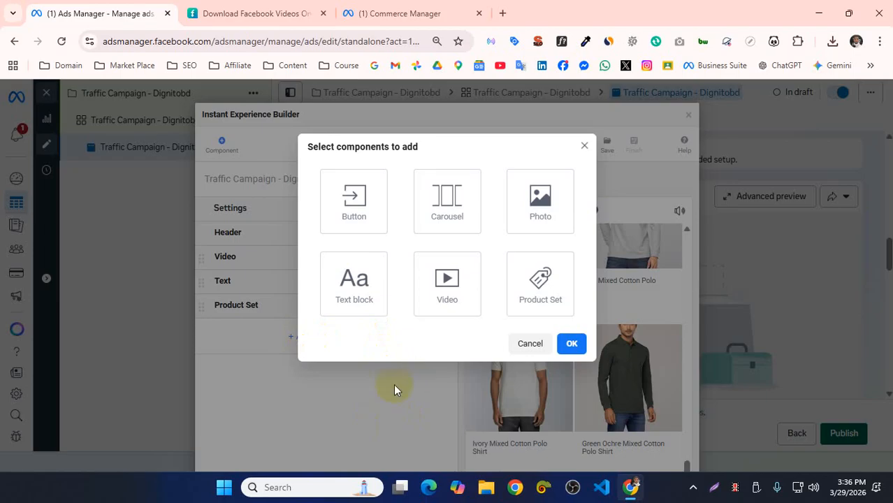
{"action": "left_click", "coordinate": [578, 347]}
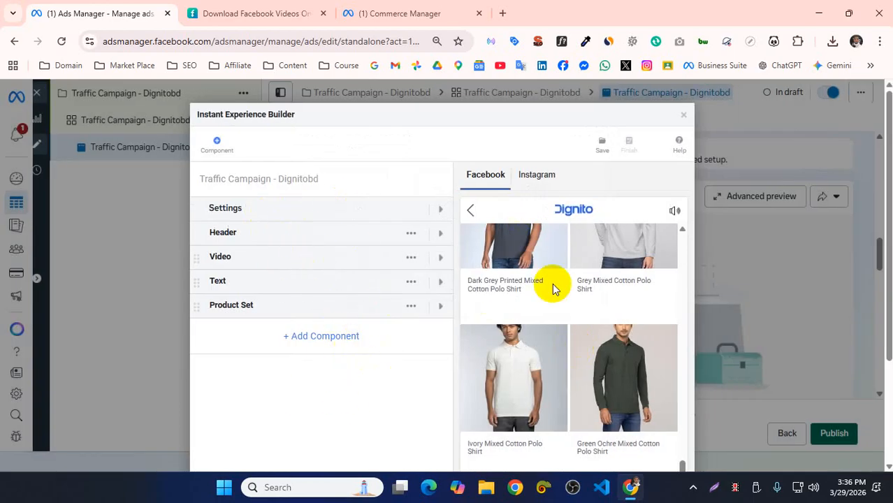
{"action": "left_click", "coordinate": [601, 146]}
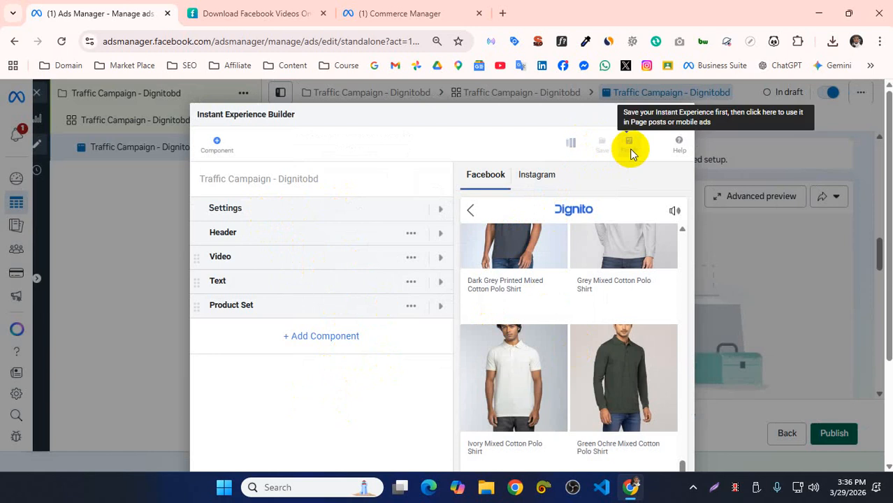
{"action": "left_click", "coordinate": [625, 152]}
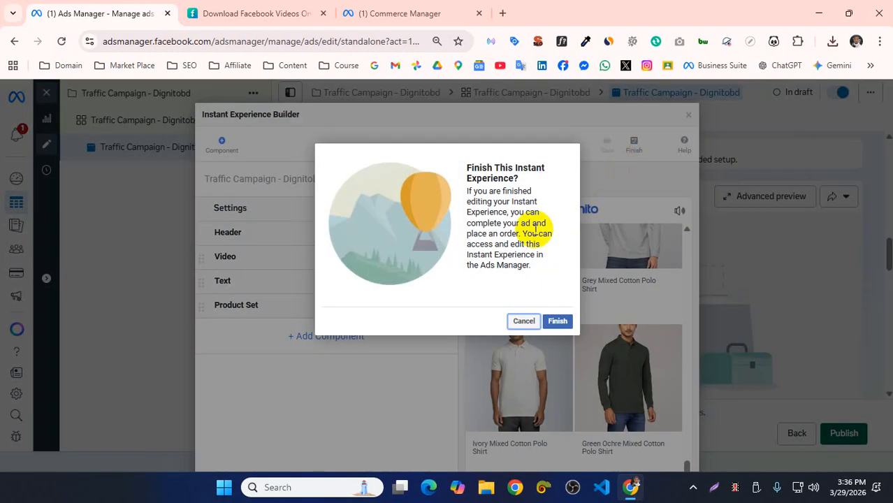
{"action": "left_click", "coordinate": [550, 322]}
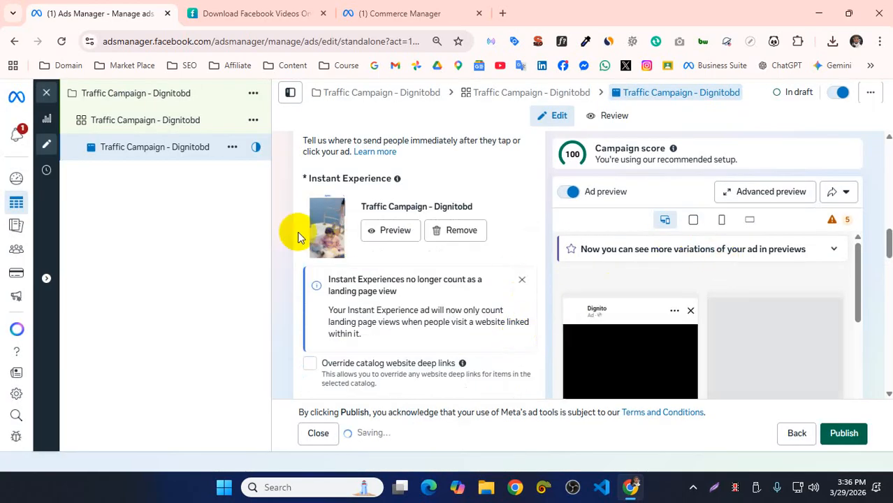
Play the video in the ad preview and review the preview variations with their product thumbnails
{"action": "scroll", "coordinate": [765, 255], "scroll_direction": "down", "scroll_amount": 3}
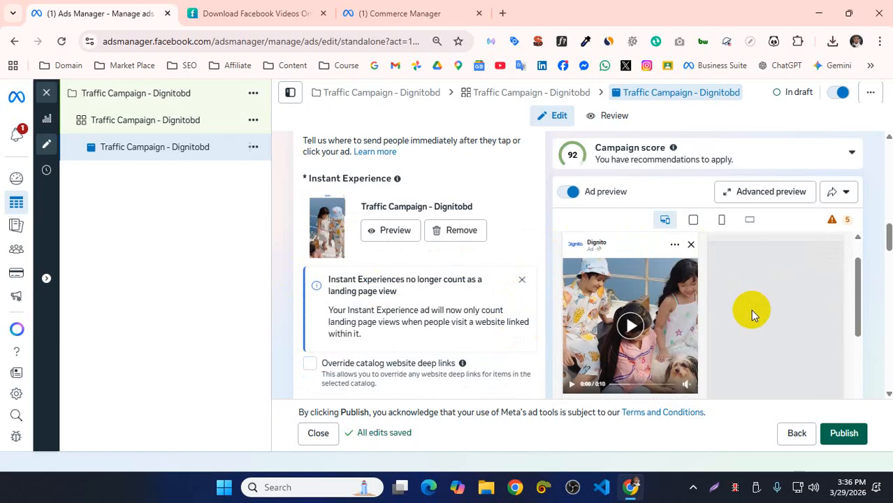
{"action": "left_click", "coordinate": [652, 338]}
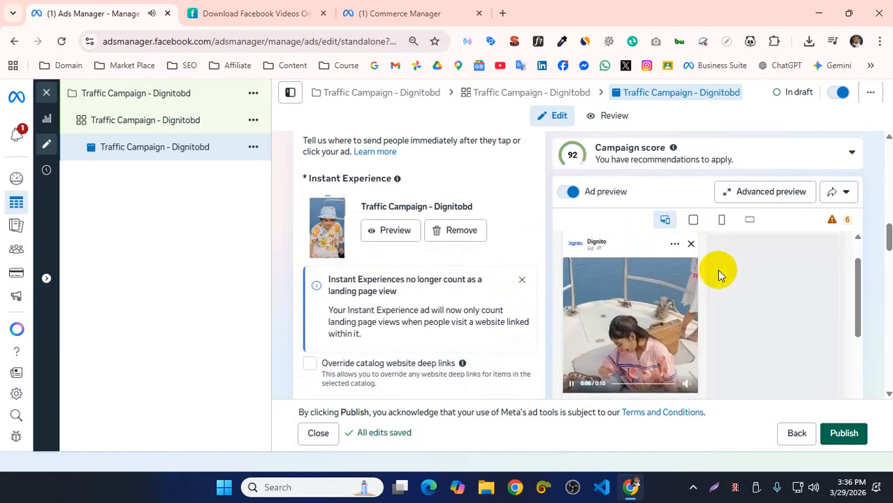
{"action": "scroll", "coordinate": [636, 344], "scroll_direction": "down", "scroll_amount": 2}
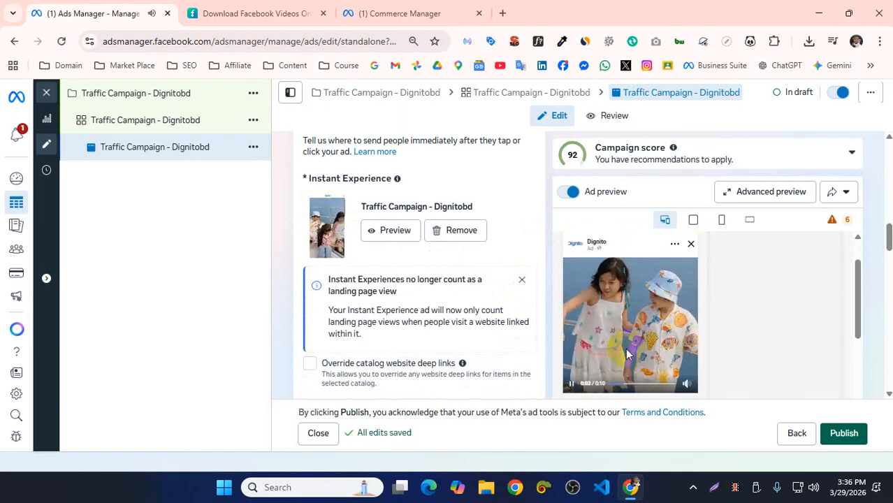
{"action": "scroll", "coordinate": [644, 294], "scroll_direction": "down", "scroll_amount": 2}
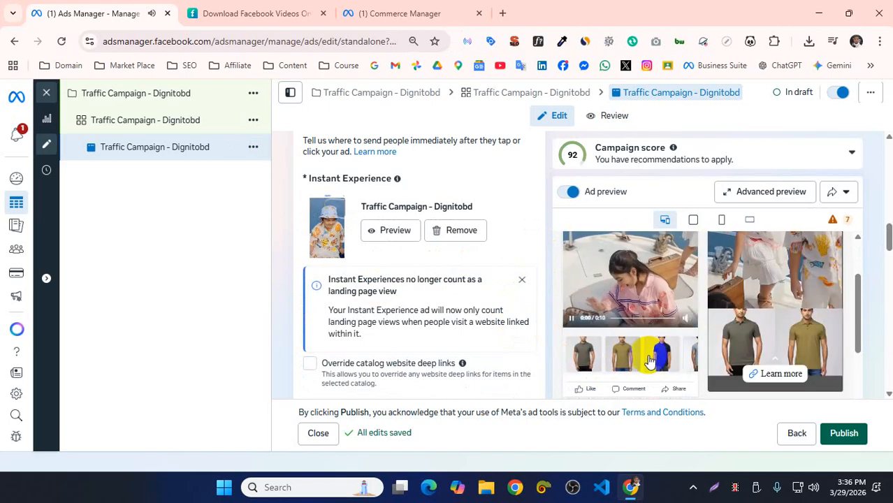
{"action": "scroll", "coordinate": [614, 331], "scroll_direction": "down", "scroll_amount": 3}
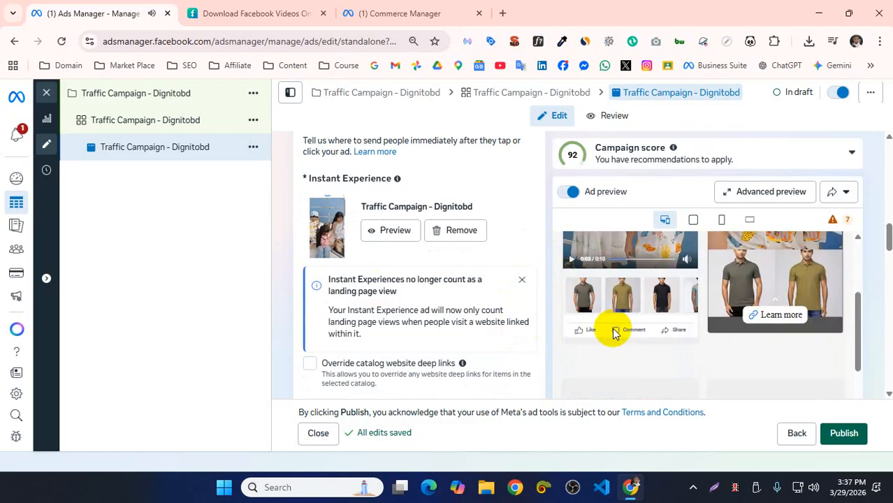
Preview the finished Instant Experience and look through its video, heading and product grid
{"action": "left_click", "coordinate": [388, 230]}
{"action": "scroll", "coordinate": [580, 336], "scroll_direction": "down", "scroll_amount": 10}
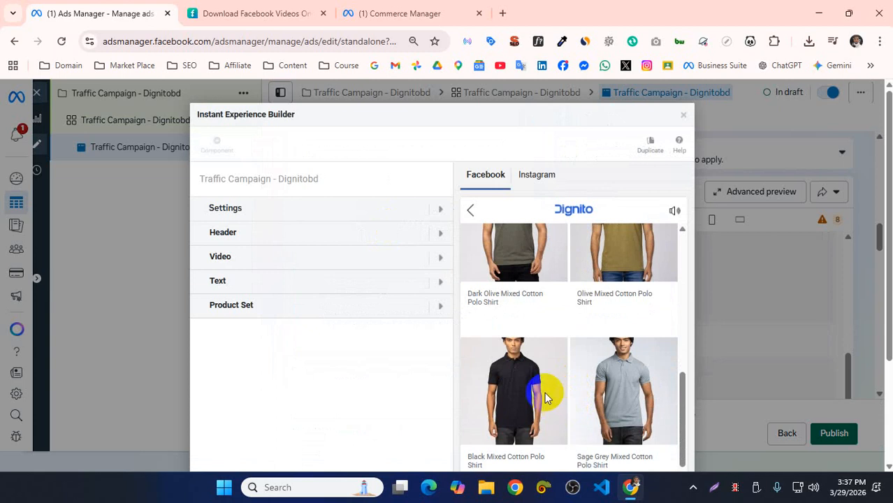
{"action": "scroll", "coordinate": [496, 294], "scroll_direction": "up", "scroll_amount": 5}
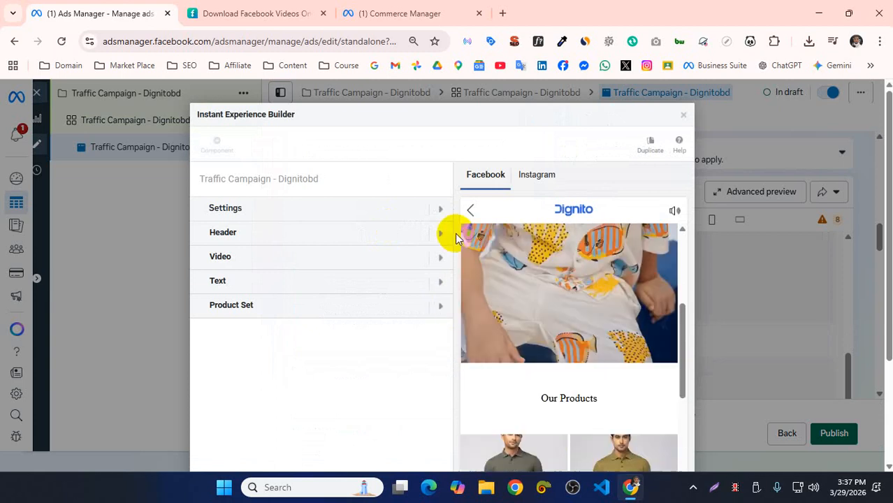
Duplicate the Instant Experience and add a second Product Set component to the copy
{"action": "left_click", "coordinate": [649, 156]}
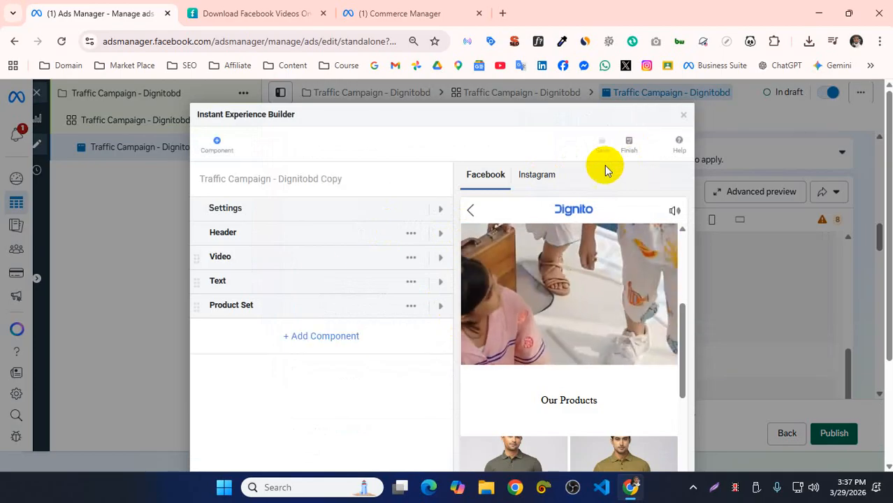
{"action": "left_click", "coordinate": [309, 335]}
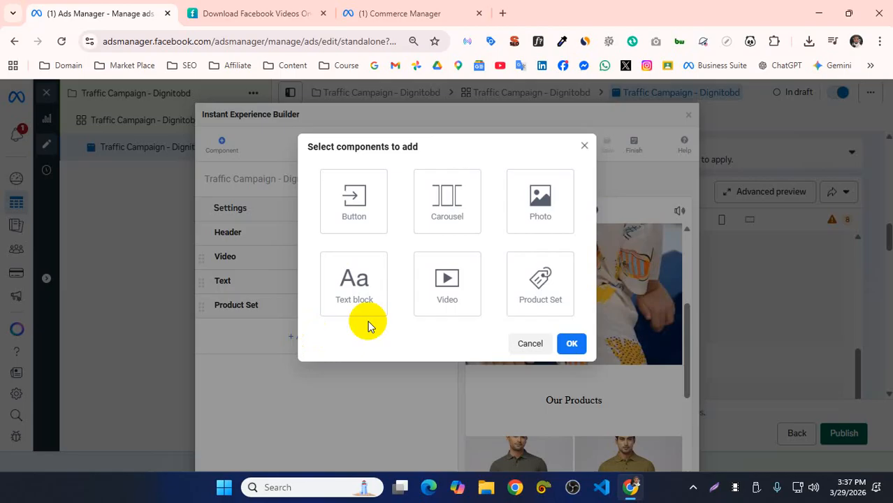
{"action": "left_click", "coordinate": [539, 293]}
{"action": "left_click", "coordinate": [570, 343]}
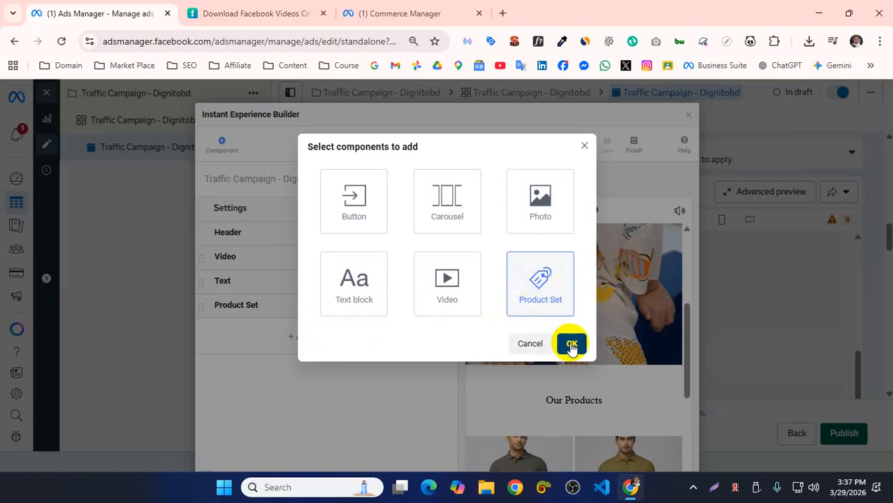
Search for the "20% Off" product set in the new component, and discard the copy's unsaved changes
{"action": "scroll", "coordinate": [340, 385], "scroll_direction": "down", "scroll_amount": 2}
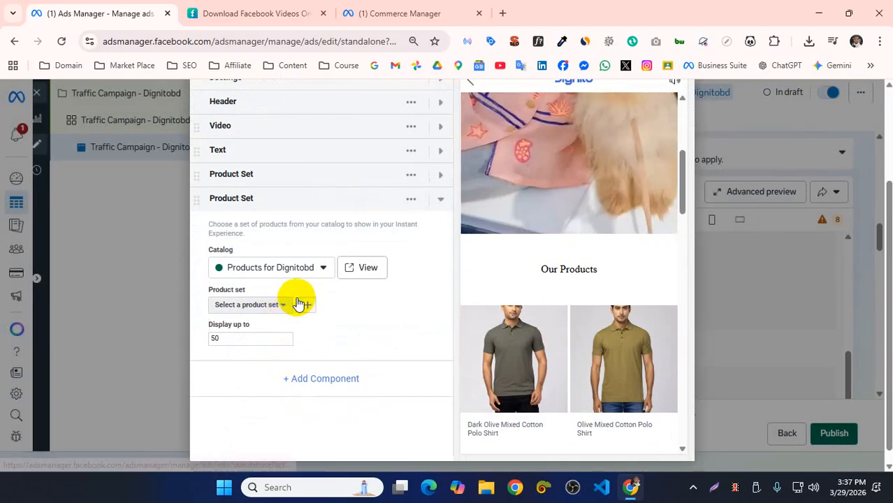
{"action": "left_click", "coordinate": [288, 293]}
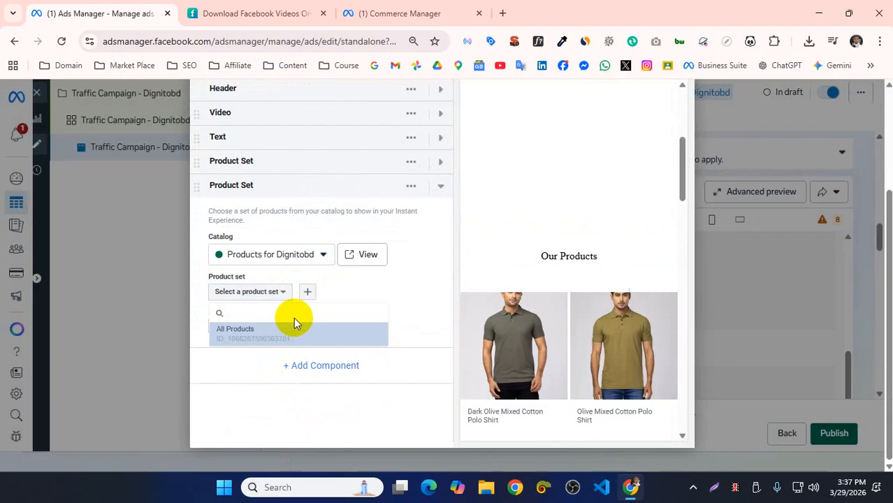
{"action": "type", "text": "20% Off"}
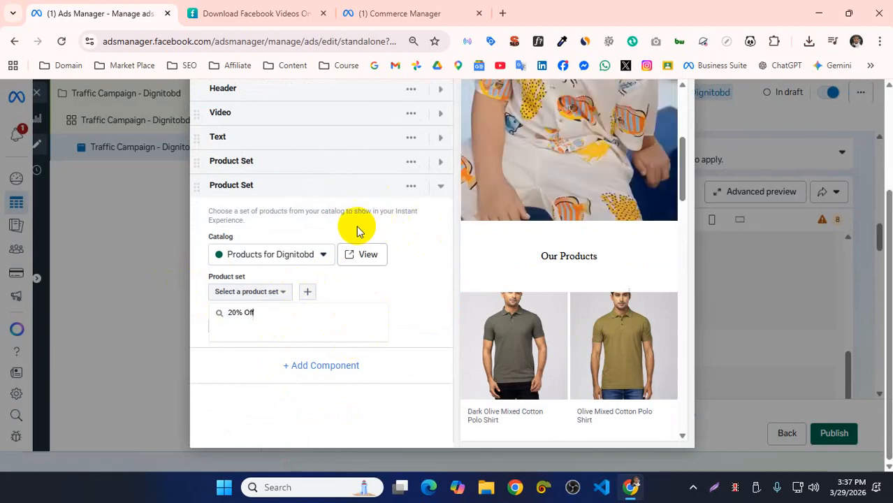
{"action": "scroll", "coordinate": [357, 225], "scroll_direction": "up", "scroll_amount": 4}
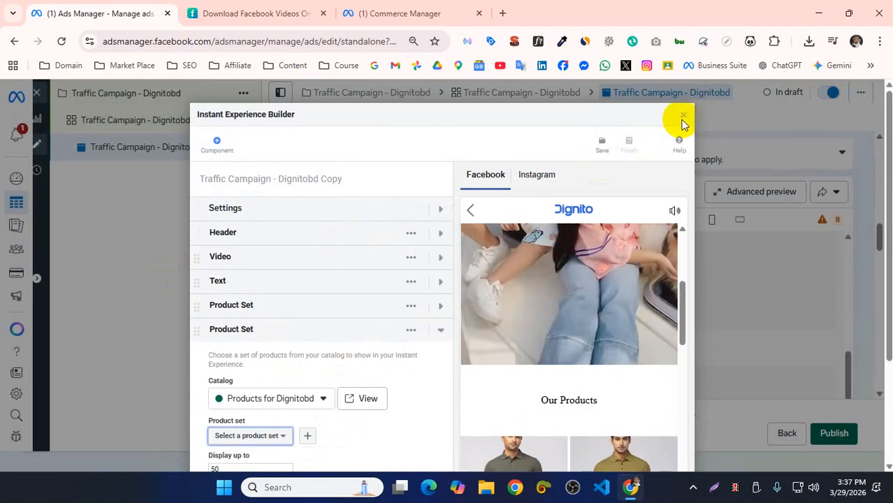
{"action": "left_click", "coordinate": [681, 117]}
{"action": "left_click", "coordinate": [535, 243]}
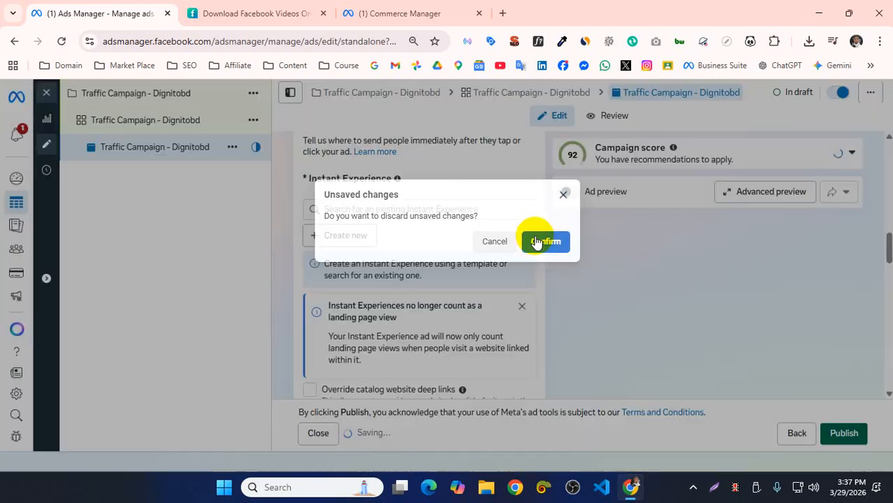
{"action": "left_click", "coordinate": [567, 193]}
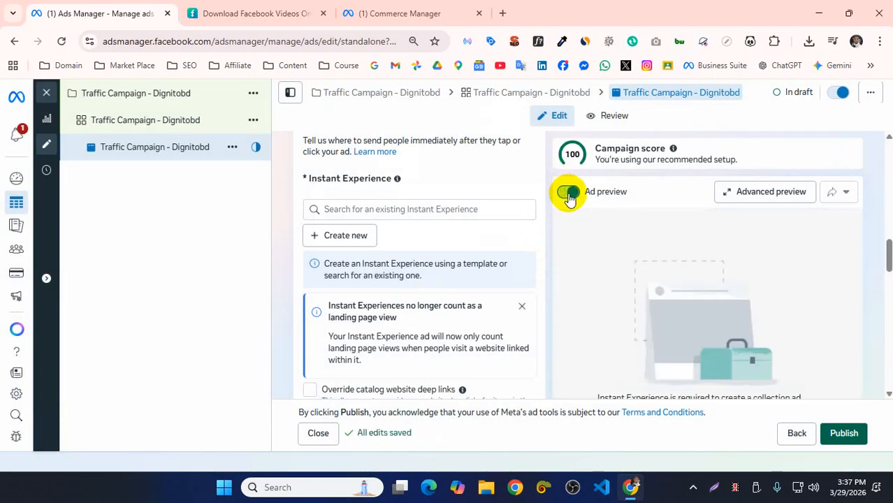
{"action": "scroll", "coordinate": [426, 280], "scroll_direction": "down", "scroll_amount": 2}
{"action": "scroll", "coordinate": [425, 282], "scroll_direction": "up", "scroll_amount": 2}
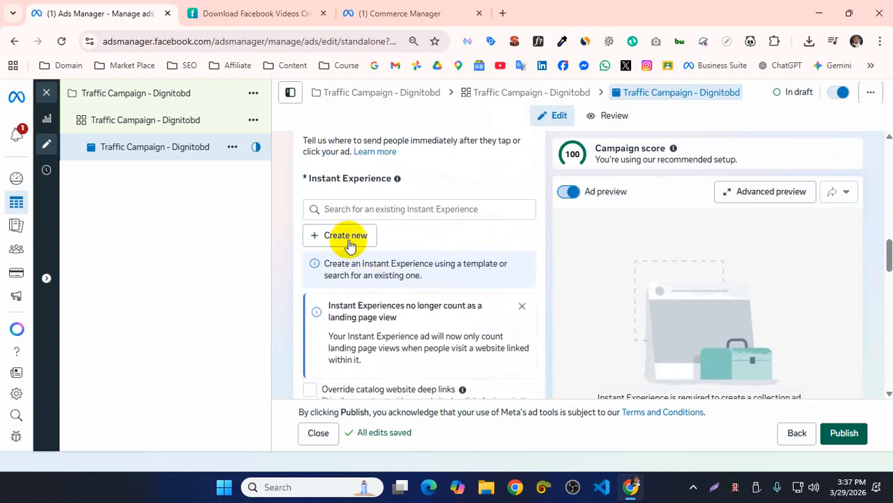
{"action": "scroll", "coordinate": [341, 241], "scroll_direction": "up", "scroll_amount": 1}
{"action": "left_click", "coordinate": [334, 297]}
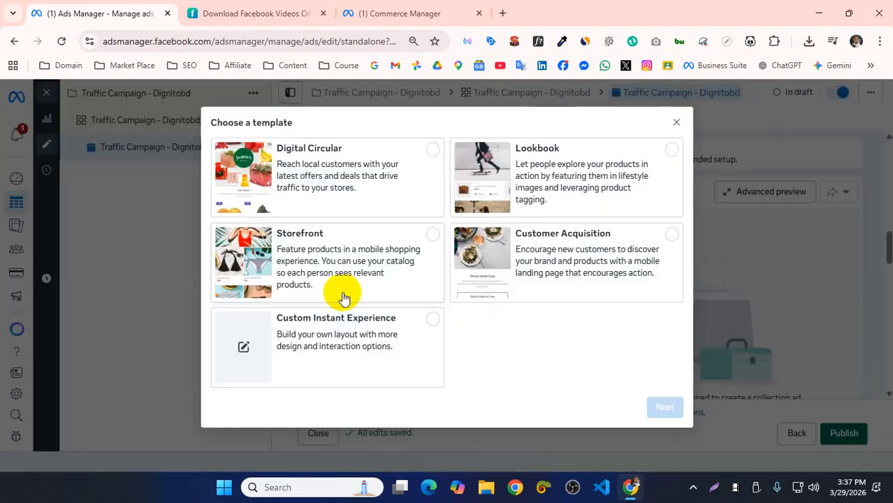
{"action": "left_click", "coordinate": [383, 326]}
{"action": "left_click", "coordinate": [643, 405]}
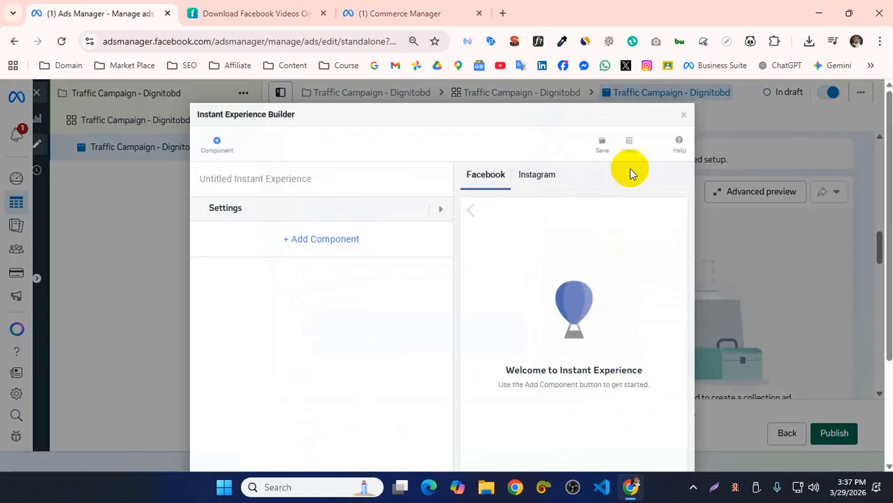
{"action": "left_click", "coordinate": [684, 116]}
{"action": "left_click", "coordinate": [538, 240]}
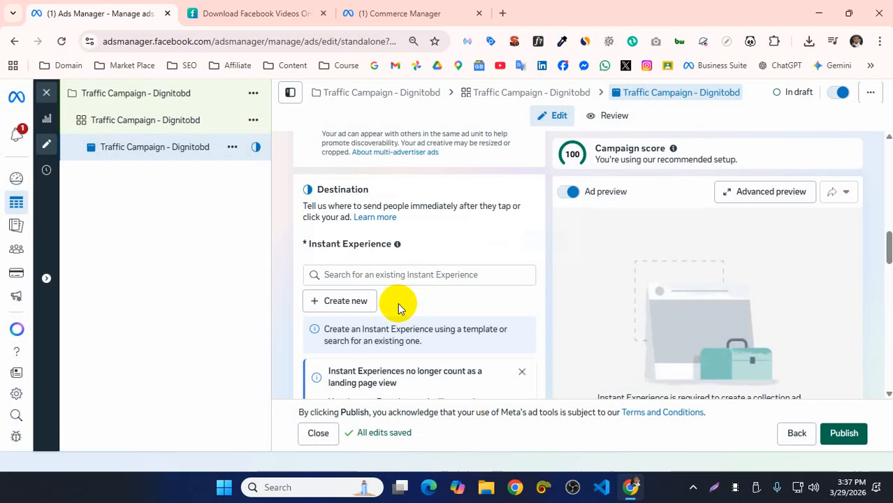
Create a new Instant Experience for the ad from the Digital Circular template
{"action": "left_click", "coordinate": [337, 305]}
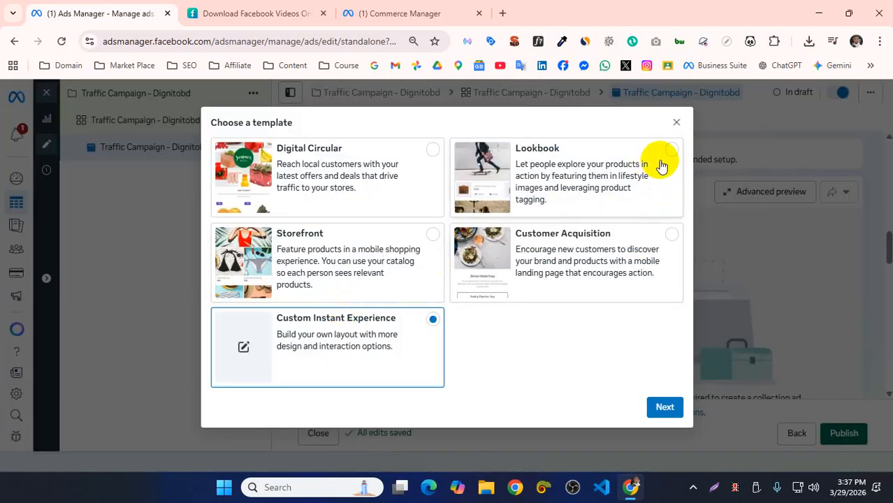
{"action": "left_click", "coordinate": [626, 173]}
{"action": "left_click", "coordinate": [409, 200]}
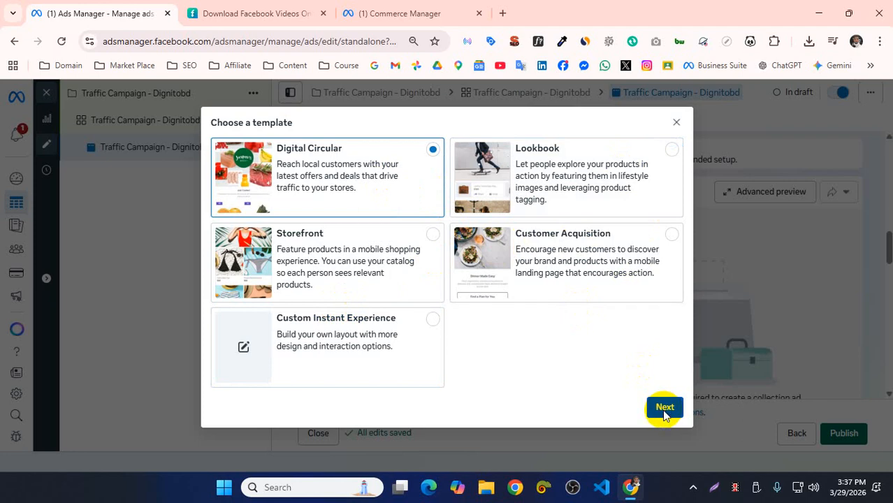
{"action": "left_click", "coordinate": [665, 410]}
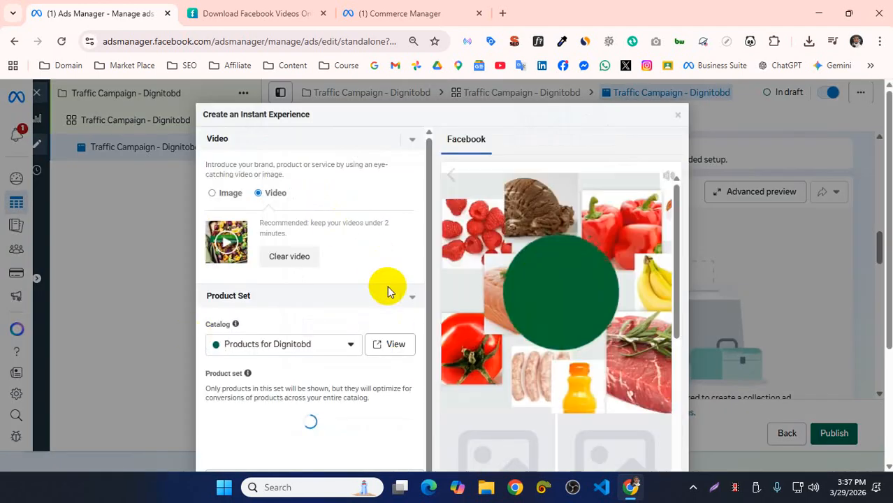
Assign the 20% Off product set to the Product Set section and check its products in the preview
{"action": "scroll", "coordinate": [270, 335], "scroll_direction": "down", "scroll_amount": 3}
{"action": "left_click", "coordinate": [286, 313]}
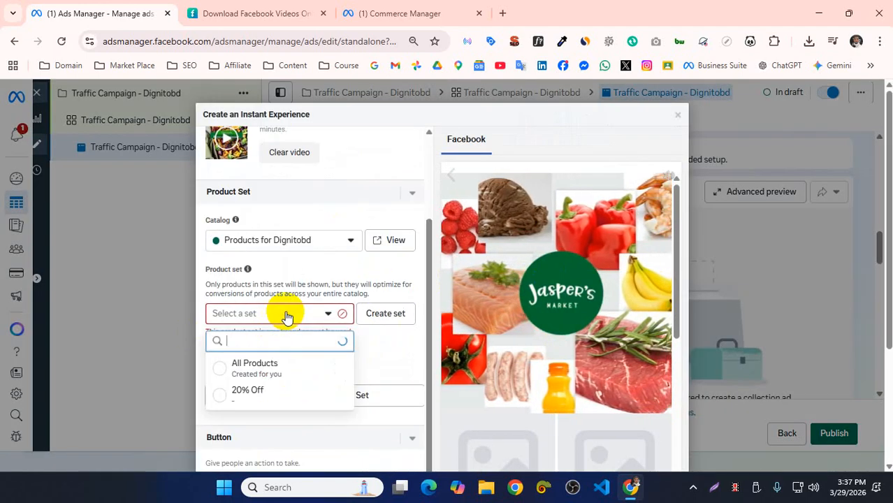
{"action": "scroll", "coordinate": [280, 342], "scroll_direction": "down", "scroll_amount": 2}
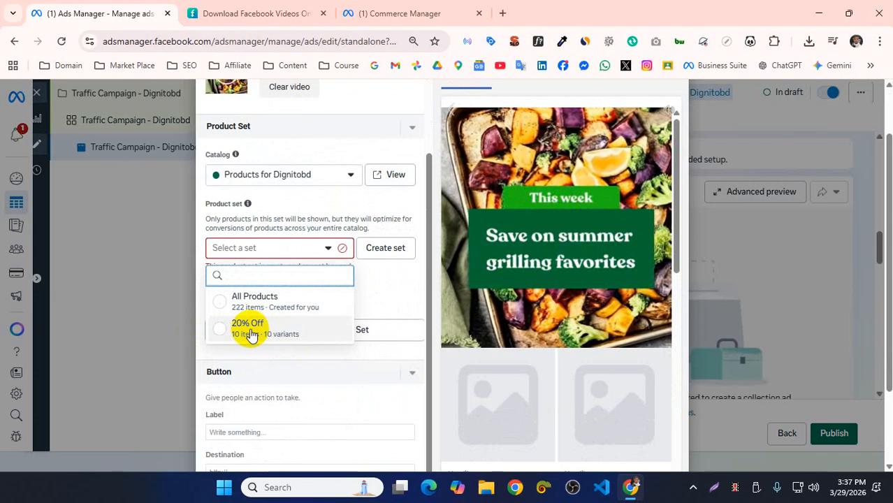
{"action": "left_click", "coordinate": [215, 330]}
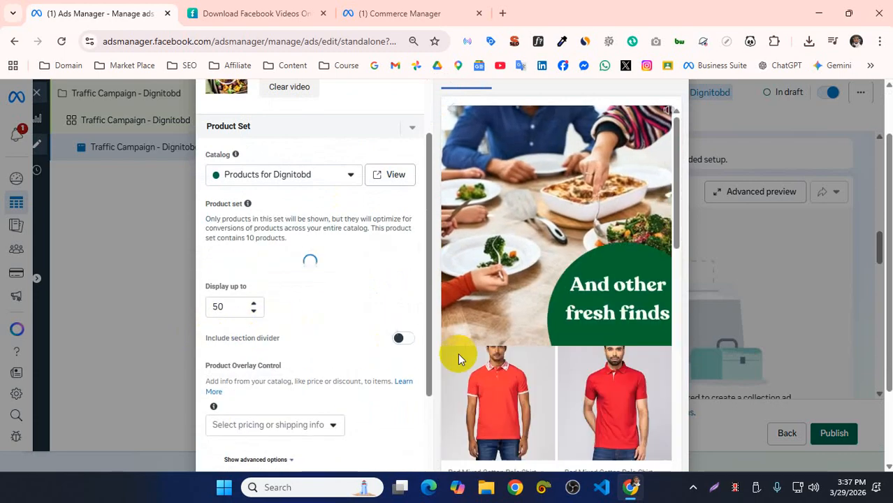
{"action": "scroll", "coordinate": [483, 360], "scroll_direction": "down", "scroll_amount": 5}
{"action": "scroll", "coordinate": [486, 367], "scroll_direction": "down", "scroll_amount": 3}
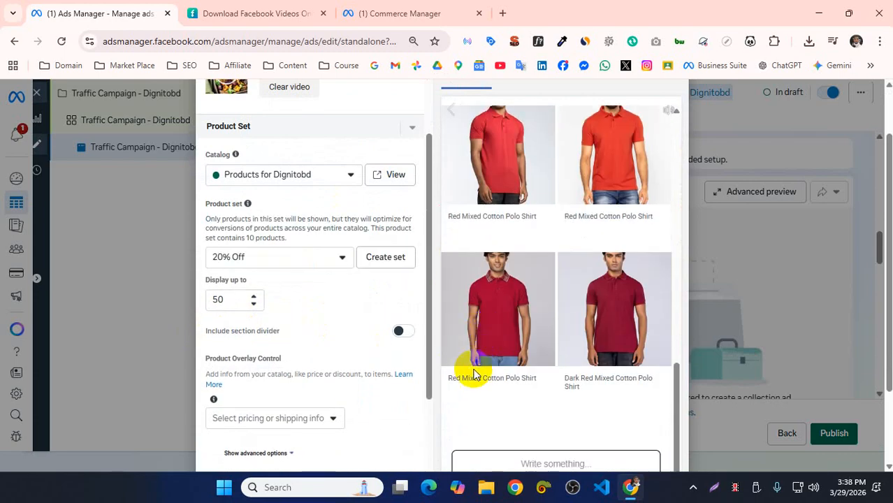
Add another Product Set section to the Instant Experience, assign it the All Products set, and try to finish the experience
{"action": "scroll", "coordinate": [470, 375], "scroll_direction": "down", "scroll_amount": 2}
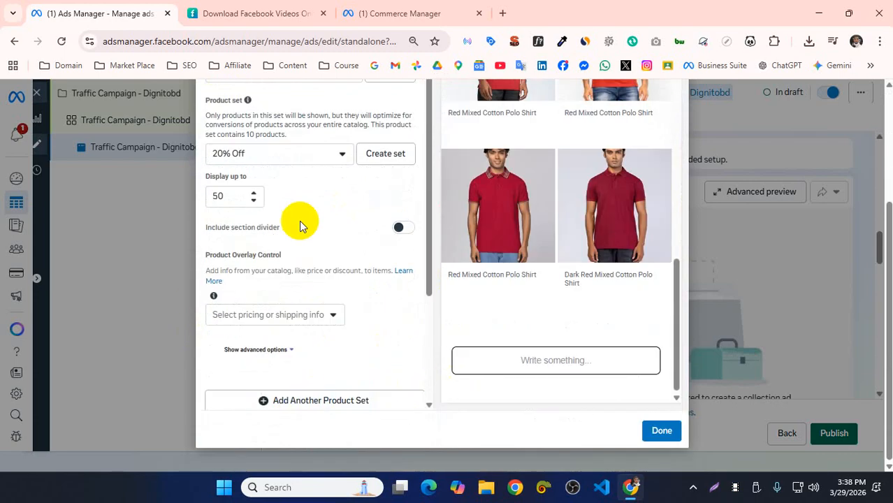
{"action": "left_click", "coordinate": [322, 399]}
{"action": "scroll", "coordinate": [307, 346], "scroll_direction": "down", "scroll_amount": 3}
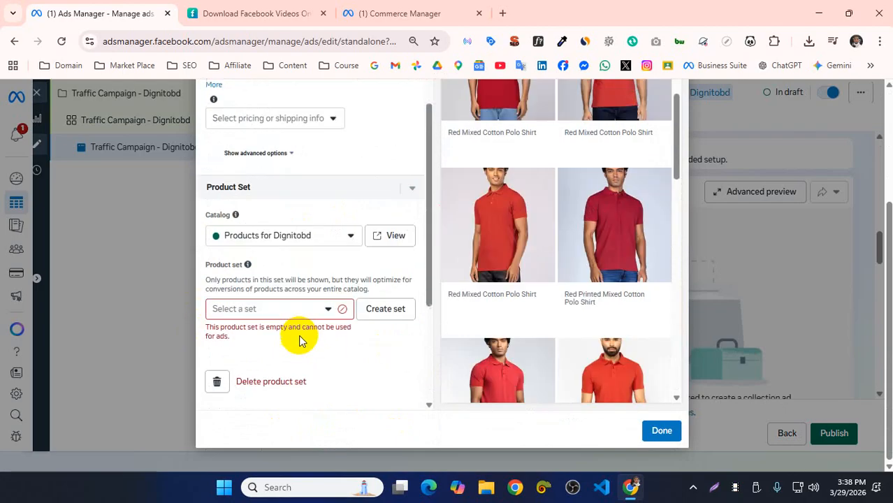
{"action": "left_click", "coordinate": [270, 309]}
{"action": "left_click", "coordinate": [251, 360]}
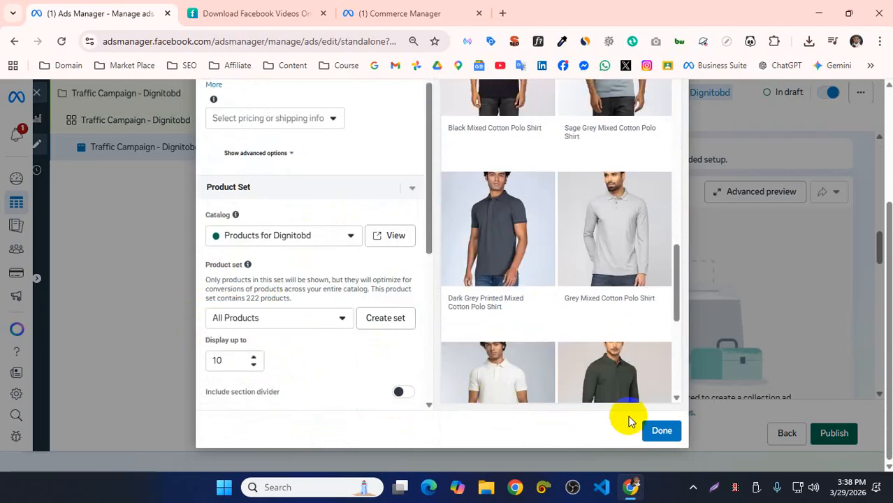
{"action": "left_click", "coordinate": [662, 432]}
Replace the template's default video with the 0:09 library video of the children and check it in the preview
{"action": "scroll", "coordinate": [534, 285], "scroll_direction": "up", "scroll_amount": 3}
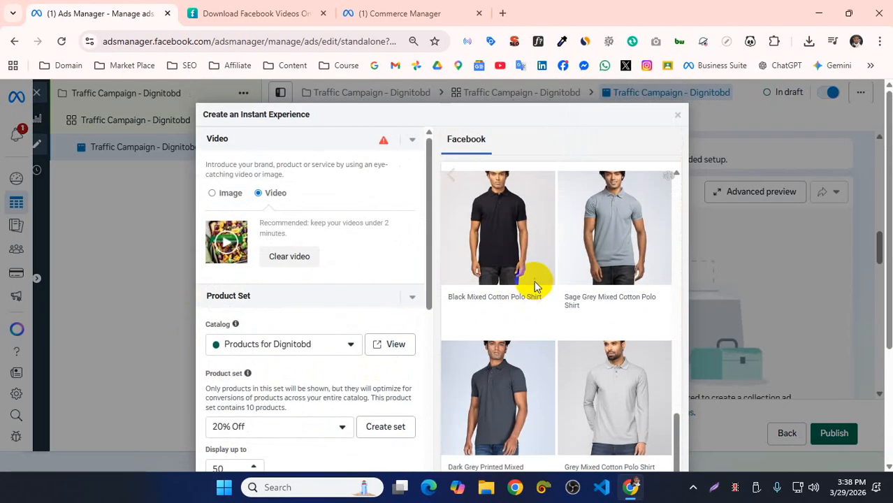
{"action": "left_click", "coordinate": [287, 259]}
{"action": "left_click", "coordinate": [283, 262]}
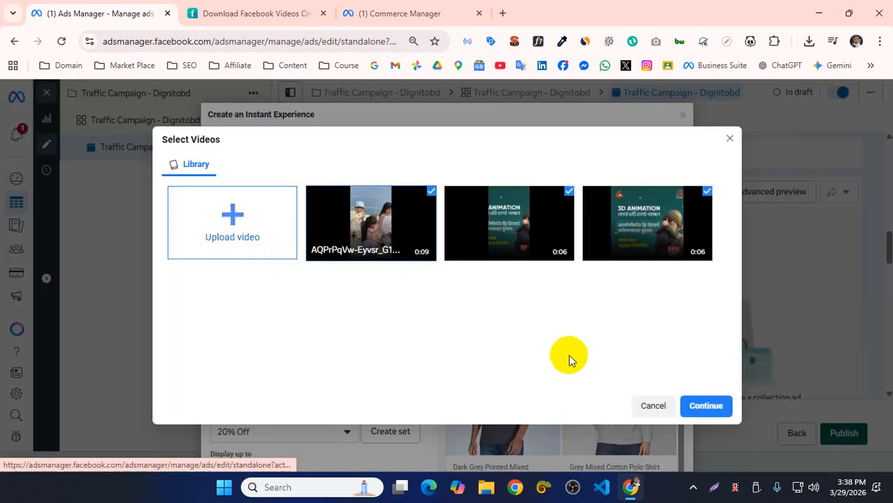
{"action": "left_click", "coordinate": [707, 407]}
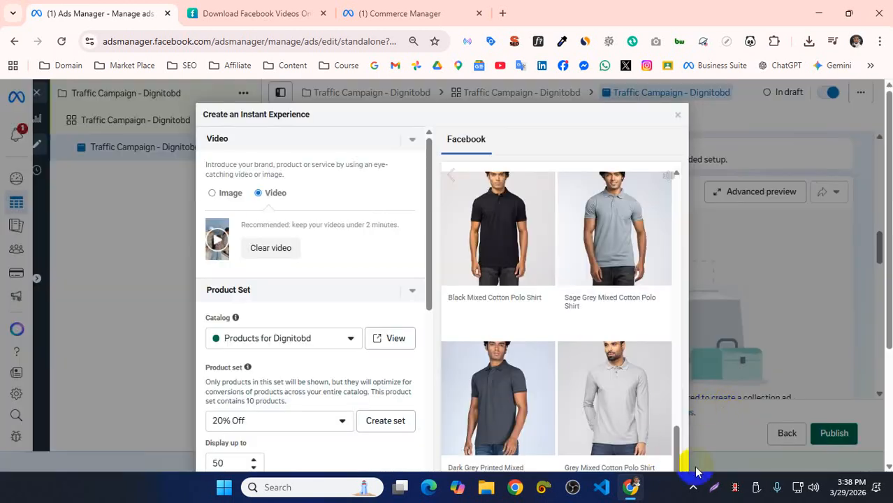
{"action": "scroll", "coordinate": [575, 319], "scroll_direction": "up", "scroll_amount": 12}
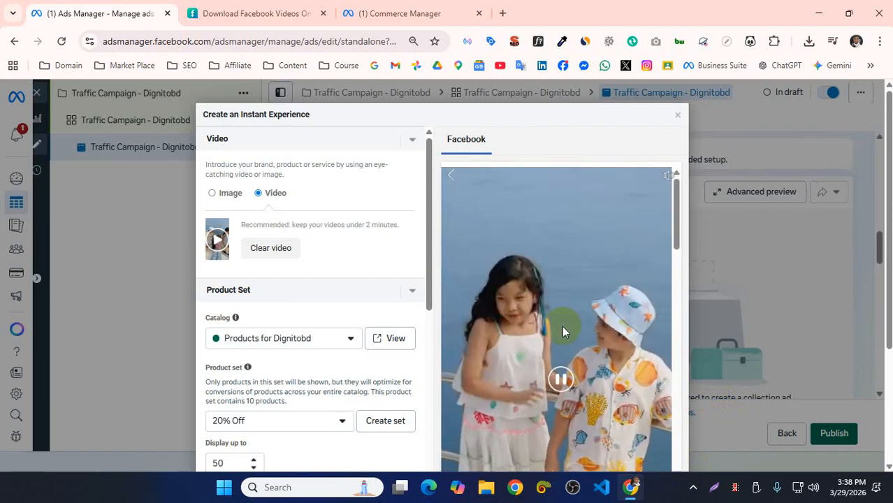
{"action": "scroll", "coordinate": [352, 306], "scroll_direction": "down", "scroll_amount": 1}
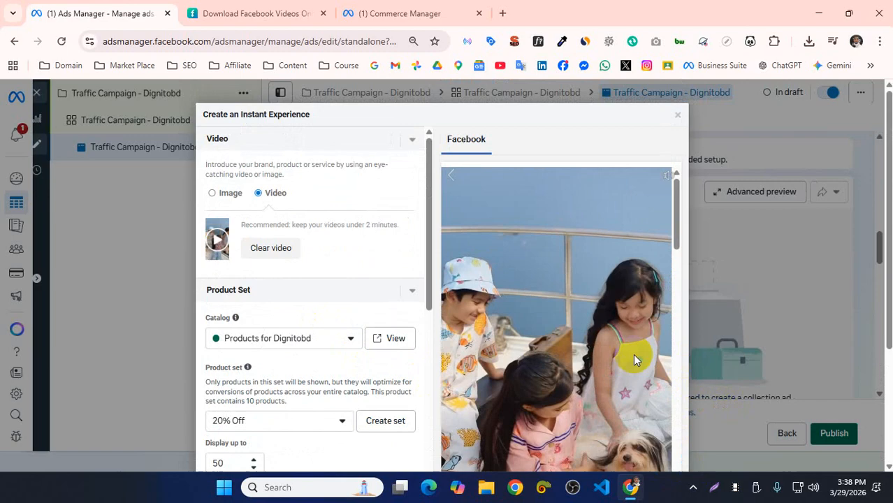
Fill in the Button section with the label "rty" and the destination tw4etw4etw4et.com
{"action": "scroll", "coordinate": [391, 266], "scroll_direction": "down", "scroll_amount": 9}
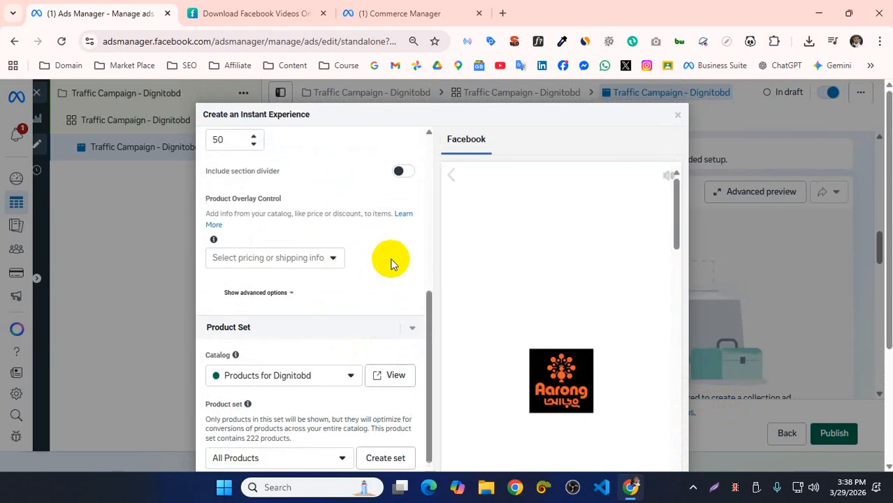
{"action": "scroll", "coordinate": [384, 293], "scroll_direction": "down", "scroll_amount": 3}
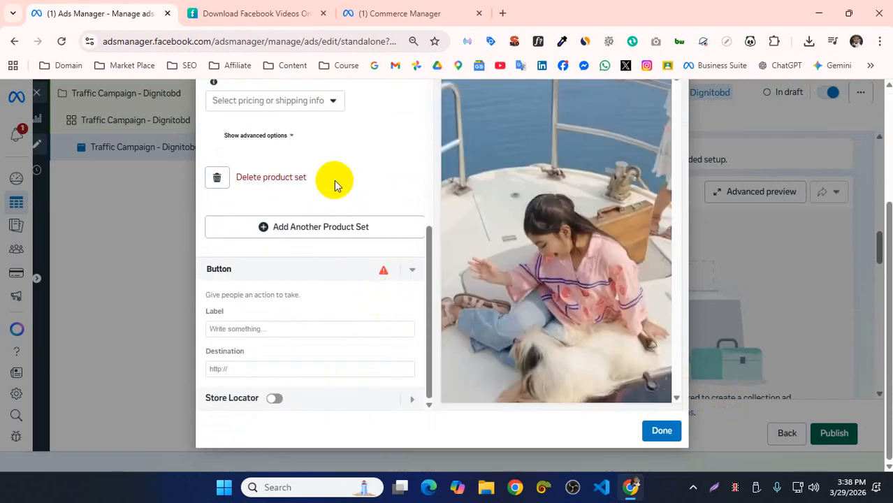
{"action": "left_click", "coordinate": [412, 271]}
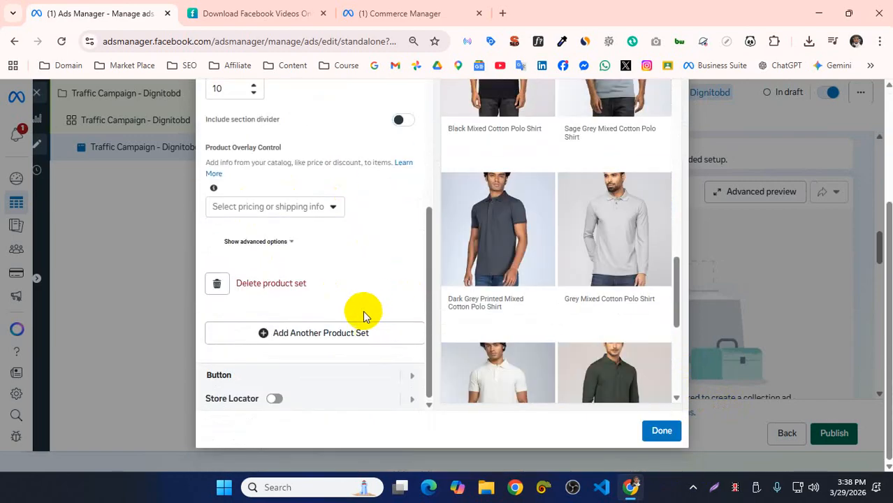
{"action": "left_click", "coordinate": [409, 378]}
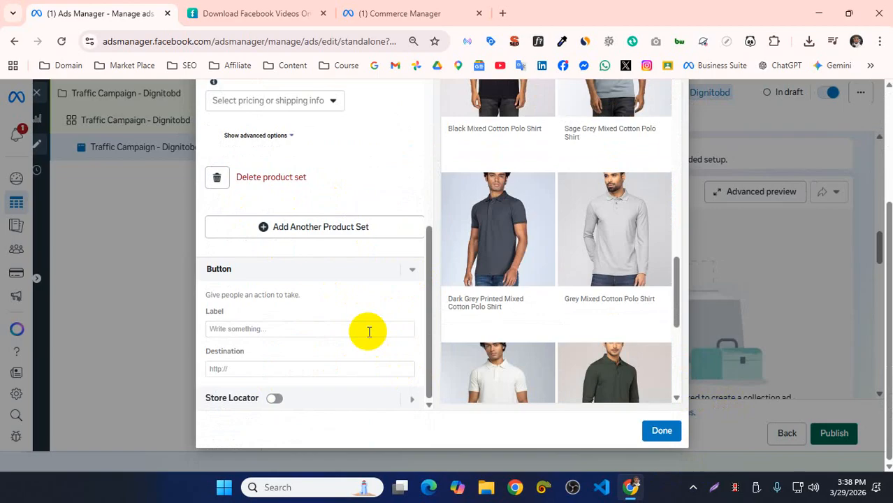
{"action": "scroll", "coordinate": [528, 376], "scroll_direction": "down", "scroll_amount": 5}
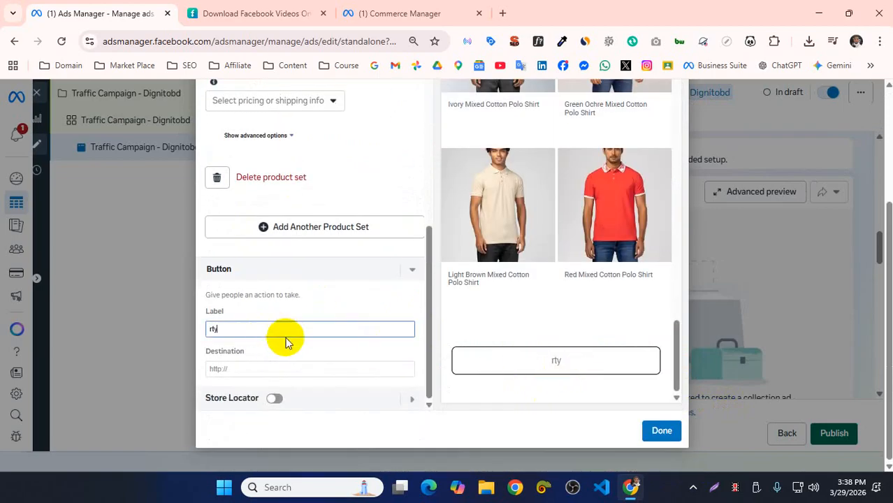
{"action": "left_click", "coordinate": [291, 372]}
{"action": "type", "text": "tw4etw4etw4et.com"}
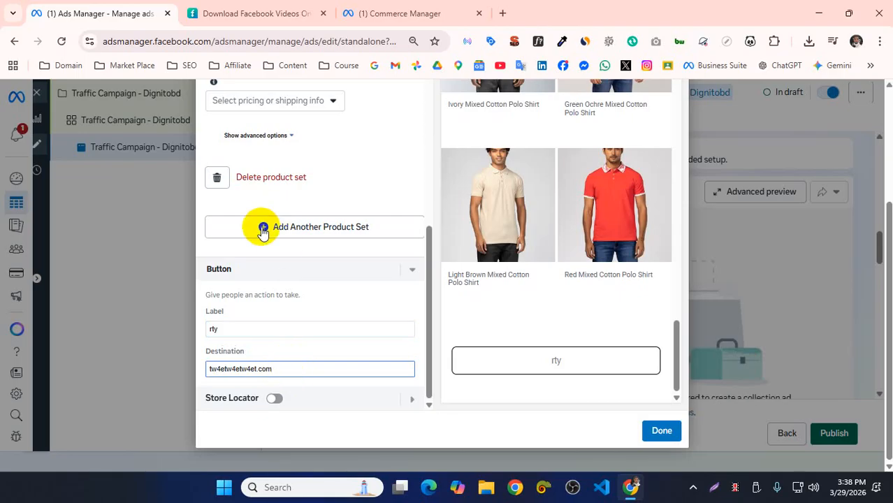
Try to enable the Store Locator, and close the Instant Experience editor, discarding the unsaved changes
{"action": "left_click", "coordinate": [275, 399]}
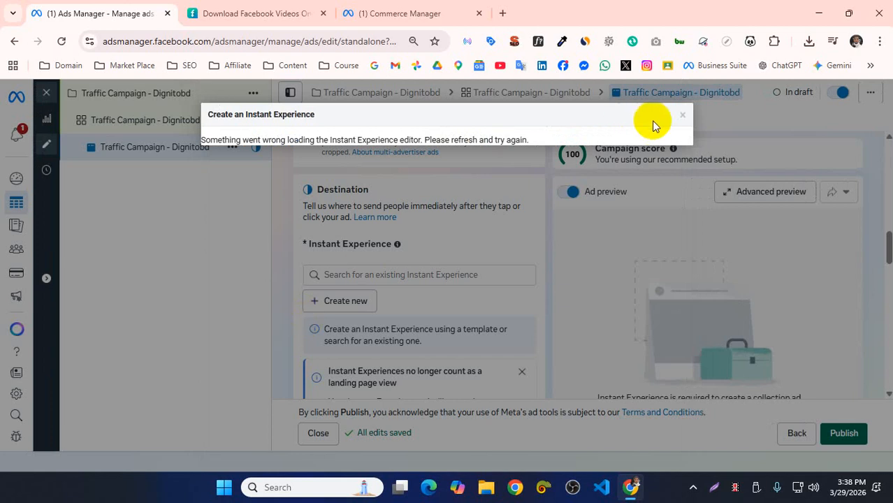
{"action": "left_click", "coordinate": [682, 118]}
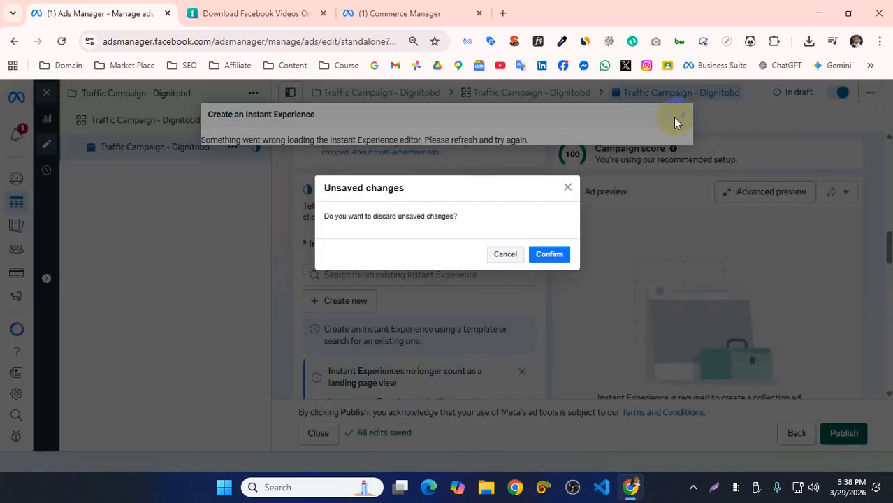
{"action": "left_click", "coordinate": [544, 256]}
Create a new Instant Experience from the Digital Circular template and assign the All Products set to its Product Set section
{"action": "left_click", "coordinate": [356, 300]}
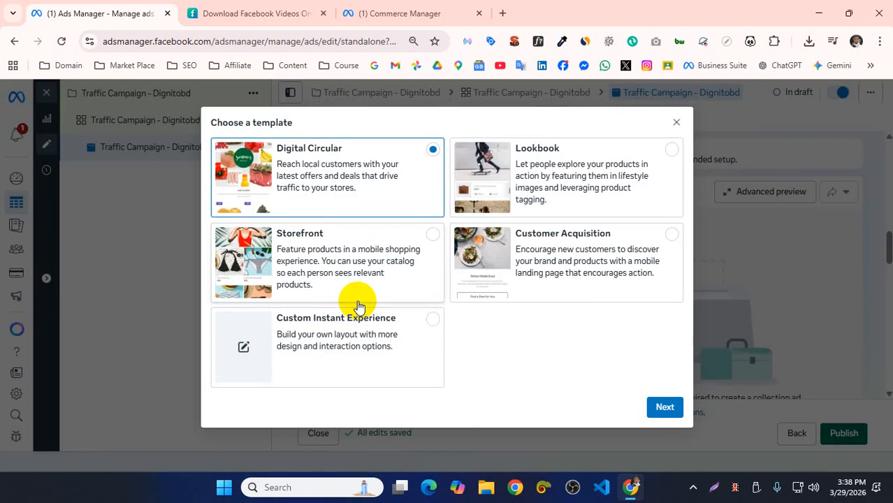
{"action": "left_click", "coordinate": [678, 414]}
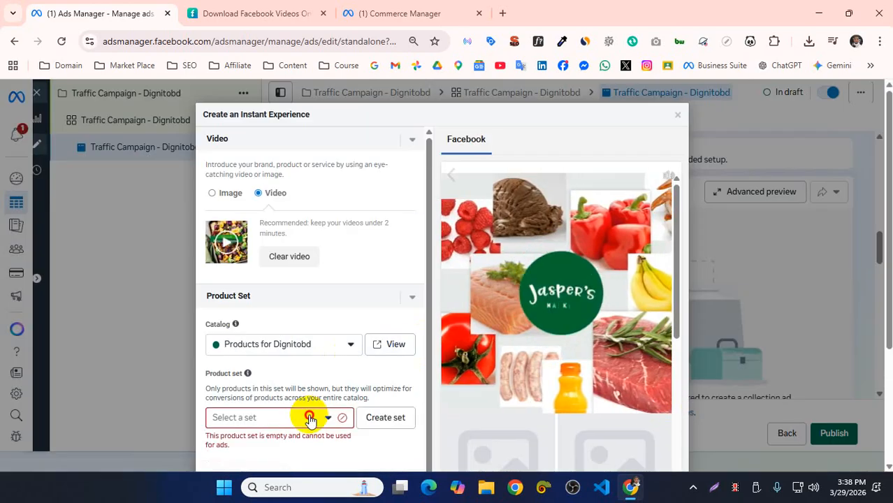
{"action": "left_click", "coordinate": [310, 418]}
{"action": "left_click", "coordinate": [253, 367]}
{"action": "left_click", "coordinate": [241, 346]}
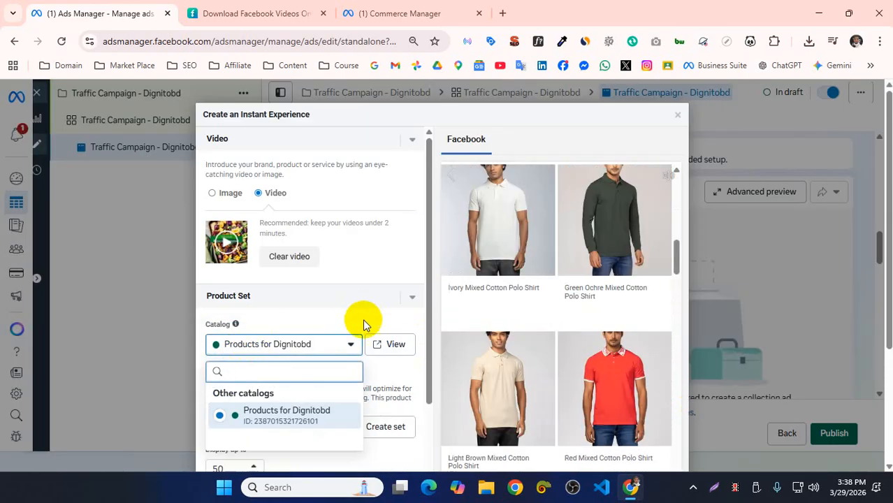
Label the Instant Experience button "qweqwerqw" and set its destination to wqeqwerqwrqw.com
{"action": "scroll", "coordinate": [363, 323], "scroll_direction": "down", "scroll_amount": 6}
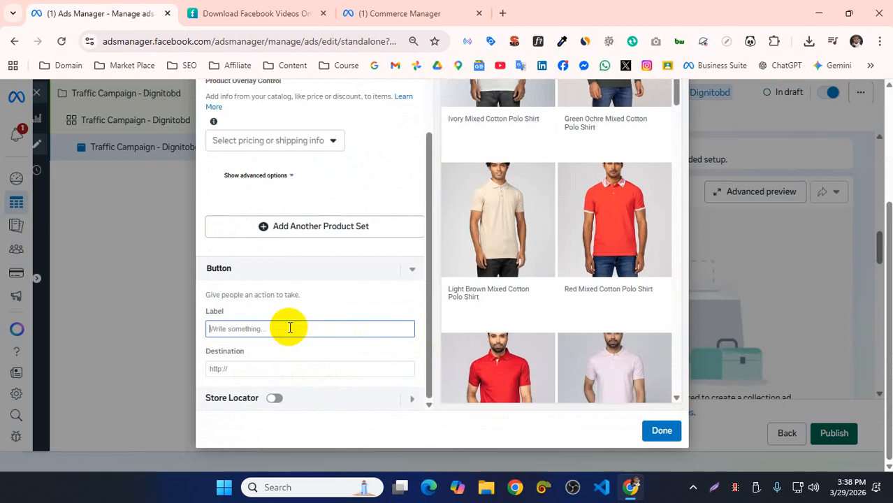
{"action": "type", "text": "qweqwerqw"}
{"action": "left_click", "coordinate": [279, 371]}
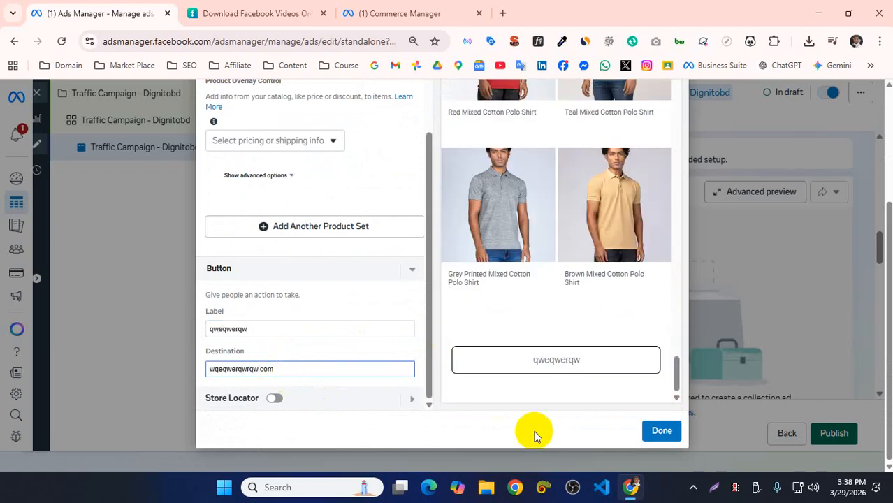
Swap the placeholder video for the 0:09 AQPrPqVw-Eyvsr_G1... library video and save the Instant Experience to the ad
{"action": "scroll", "coordinate": [658, 432], "scroll_direction": "up", "scroll_amount": 10}
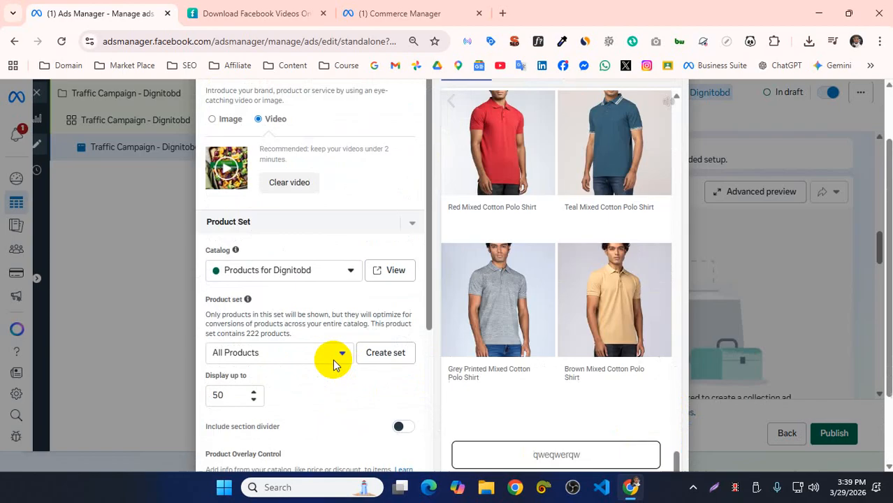
{"action": "left_click", "coordinate": [293, 258]}
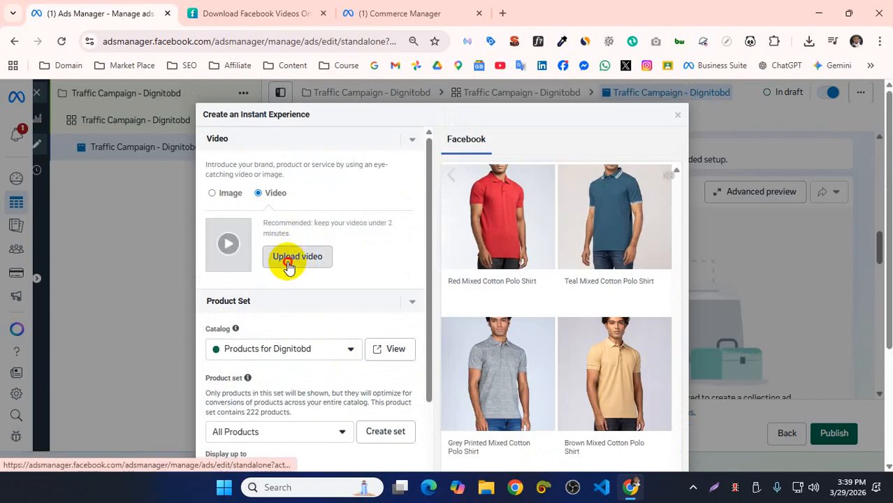
{"action": "left_click", "coordinate": [287, 262]}
{"action": "left_click", "coordinate": [409, 218]}
{"action": "left_click", "coordinate": [408, 218]}
{"action": "left_click", "coordinate": [408, 218]}
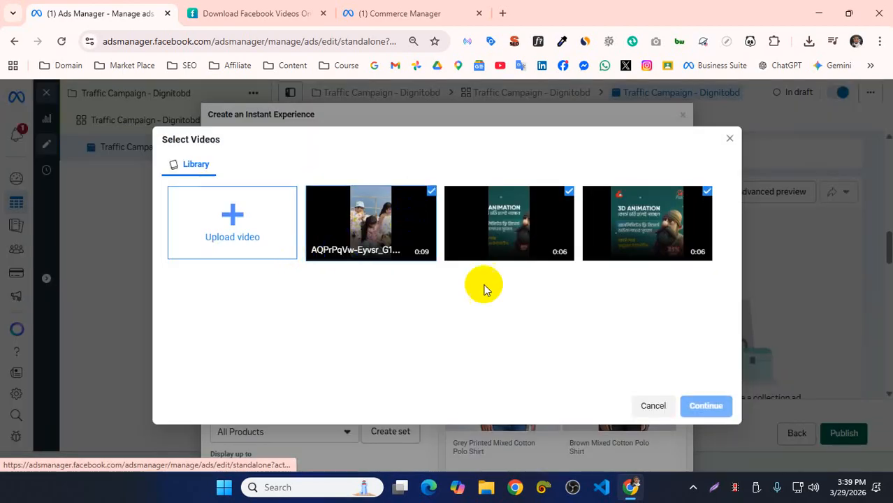
{"action": "left_click", "coordinate": [704, 405]}
{"action": "scroll", "coordinate": [615, 391], "scroll_direction": "down", "scroll_amount": 3}
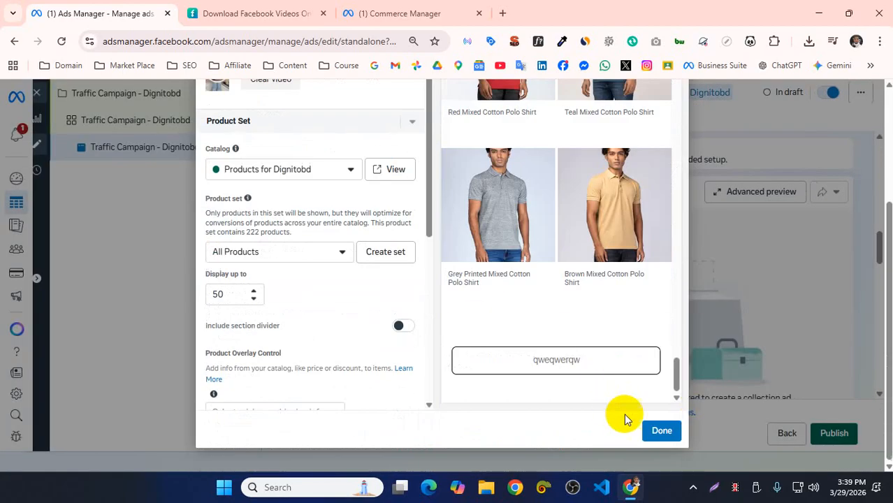
{"action": "left_click", "coordinate": [660, 428]}
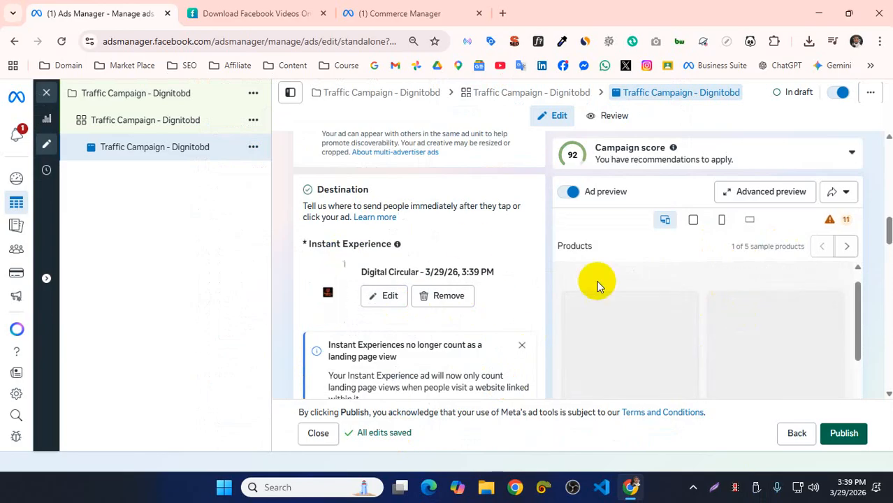
Review the ad's remaining settings: primary text, headline, call to action, Advantage+ creative, creative testing, tracking and products featured in Feed
{"action": "scroll", "coordinate": [524, 300], "scroll_direction": "down", "scroll_amount": 10}
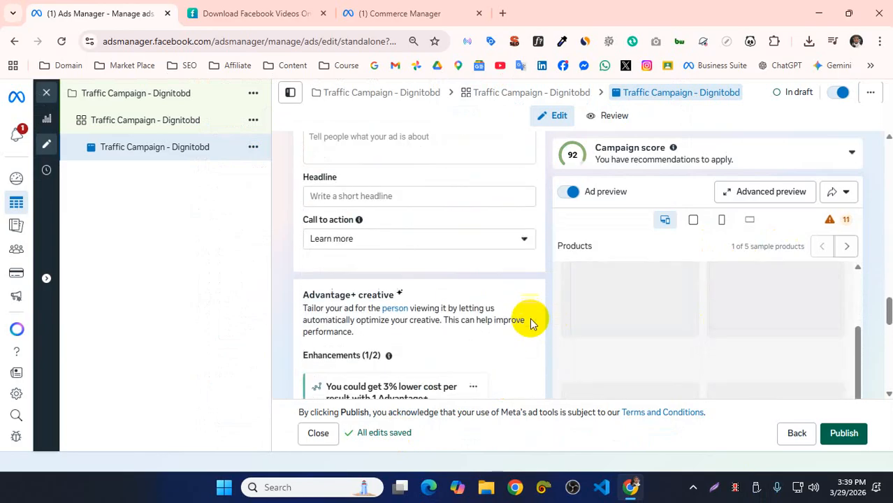
{"action": "scroll", "coordinate": [538, 332], "scroll_direction": "up", "scroll_amount": 2}
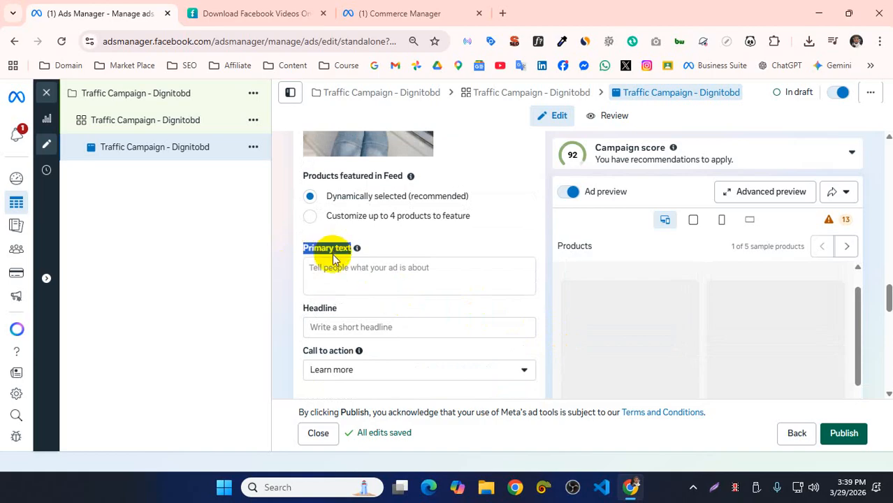
{"action": "left_click", "coordinate": [333, 328]}
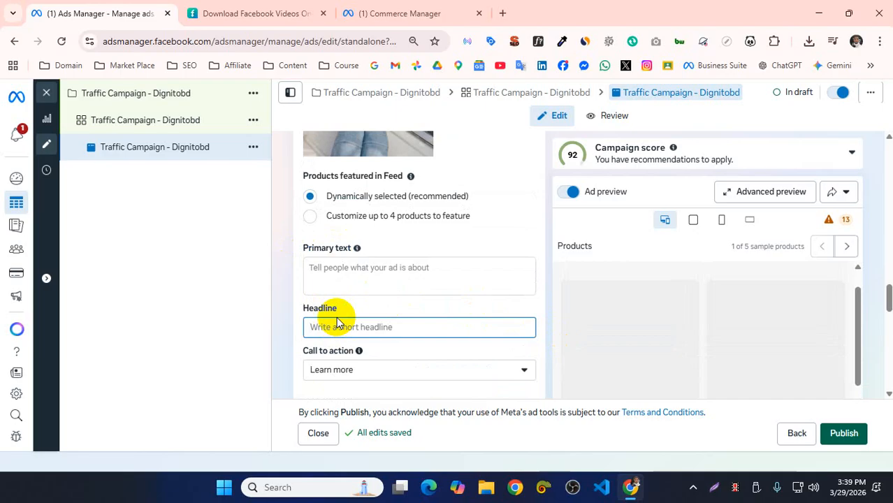
{"action": "scroll", "coordinate": [381, 319], "scroll_direction": "down", "scroll_amount": 1}
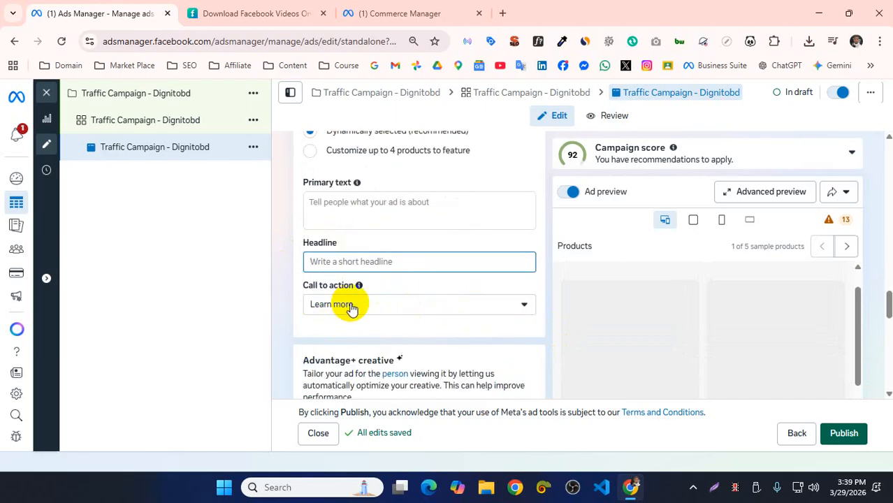
{"action": "scroll", "coordinate": [353, 311], "scroll_direction": "down", "scroll_amount": 3}
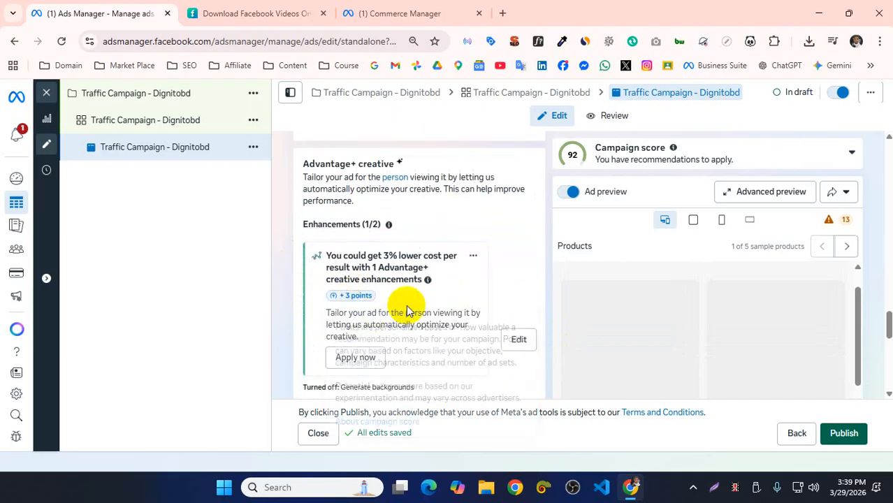
{"action": "scroll", "coordinate": [363, 222], "scroll_direction": "up", "scroll_amount": 1}
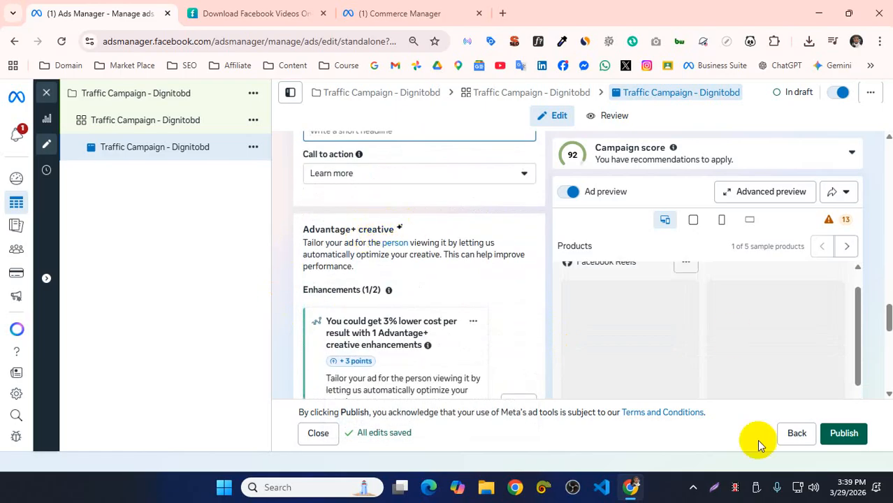
{"action": "scroll", "coordinate": [465, 326], "scroll_direction": "down", "scroll_amount": 6}
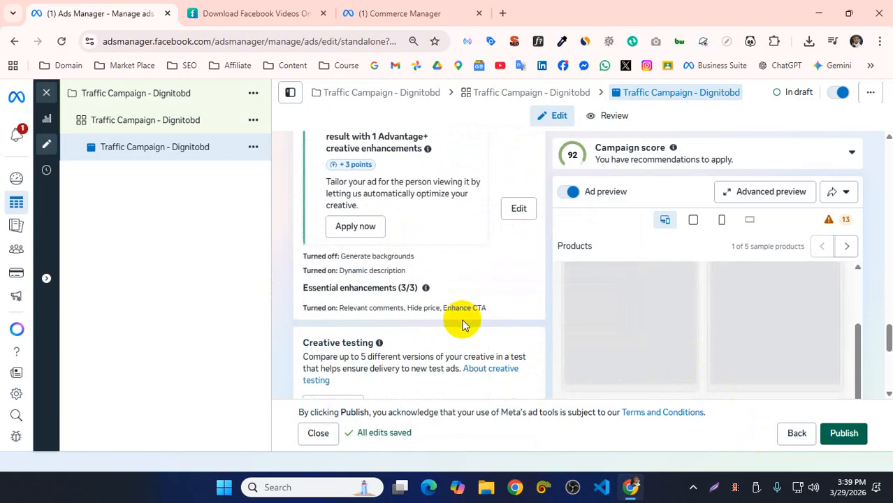
{"action": "scroll", "coordinate": [464, 326], "scroll_direction": "down", "scroll_amount": 2}
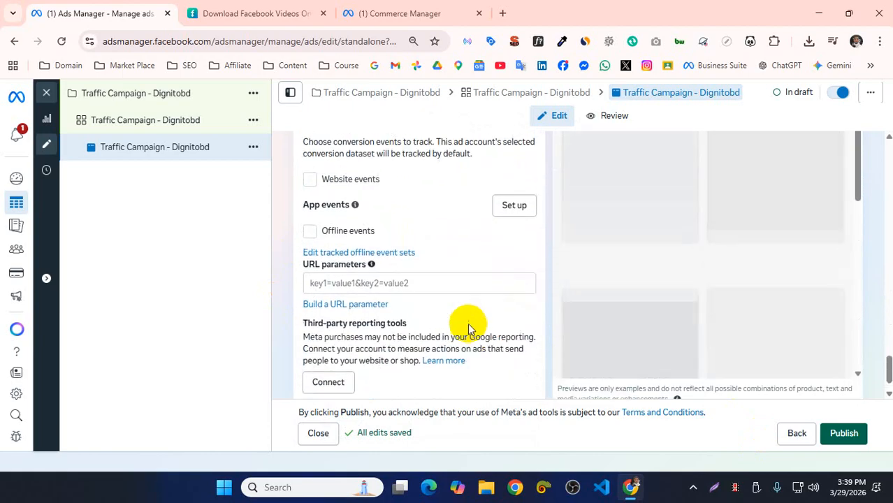
{"action": "scroll", "coordinate": [466, 328], "scroll_direction": "up", "scroll_amount": 6}
{"action": "scroll", "coordinate": [466, 334], "scroll_direction": "up", "scroll_amount": 3}
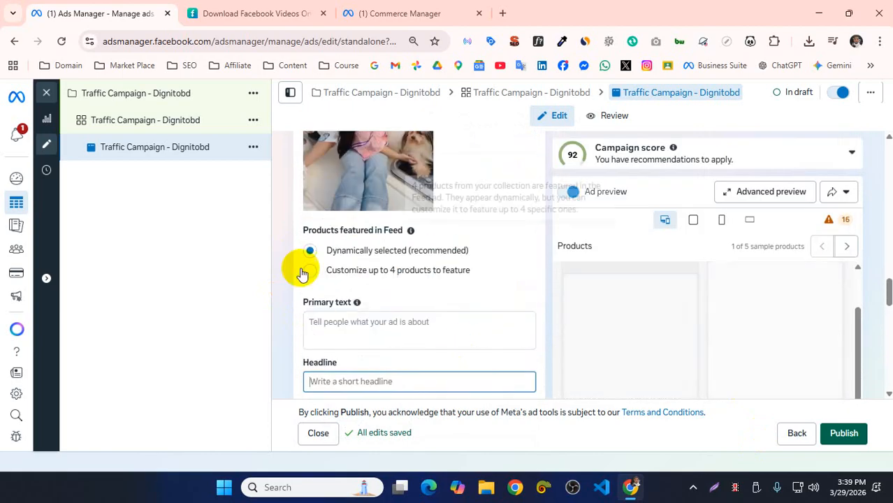
Switch the ad's products featured in Feed to customizing up to 4 products and open the product selection
{"action": "scroll", "coordinate": [412, 264], "scroll_direction": "up", "scroll_amount": 5}
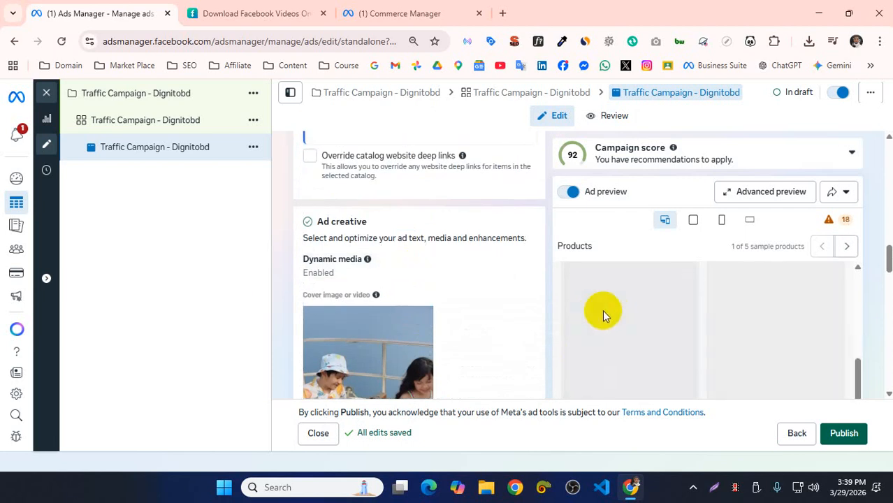
{"action": "scroll", "coordinate": [486, 321], "scroll_direction": "down", "scroll_amount": 3}
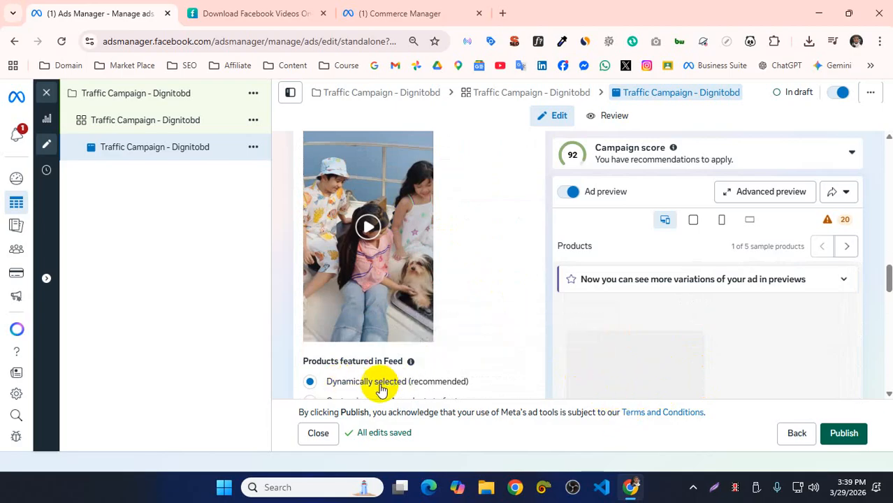
{"action": "scroll", "coordinate": [381, 390], "scroll_direction": "down", "scroll_amount": 1}
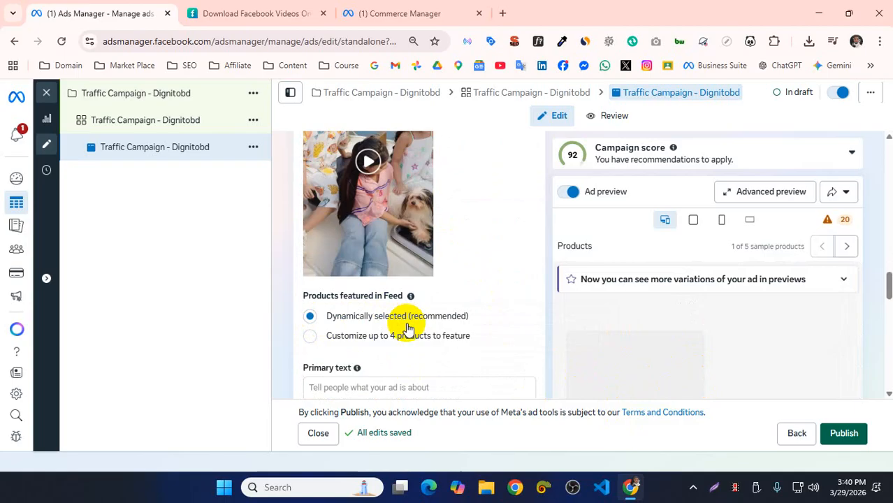
{"action": "left_click", "coordinate": [312, 340]}
{"action": "scroll", "coordinate": [349, 328], "scroll_direction": "down", "scroll_amount": 2}
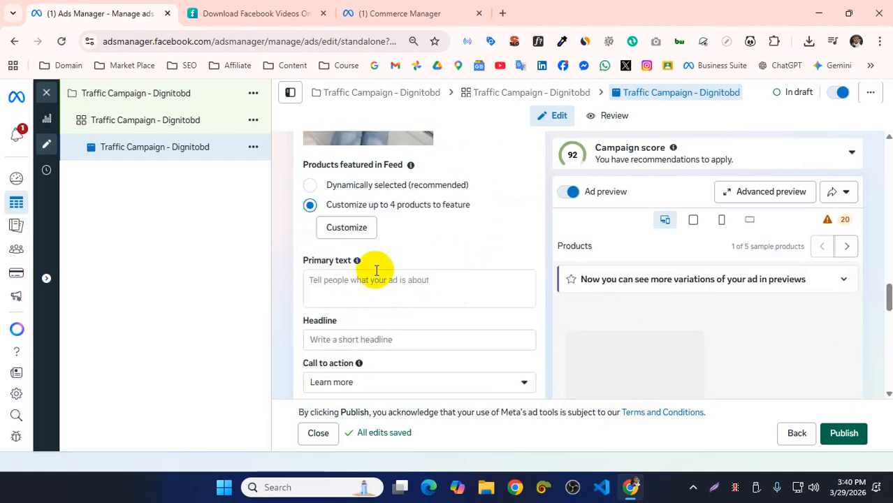
{"action": "left_click", "coordinate": [354, 229]}
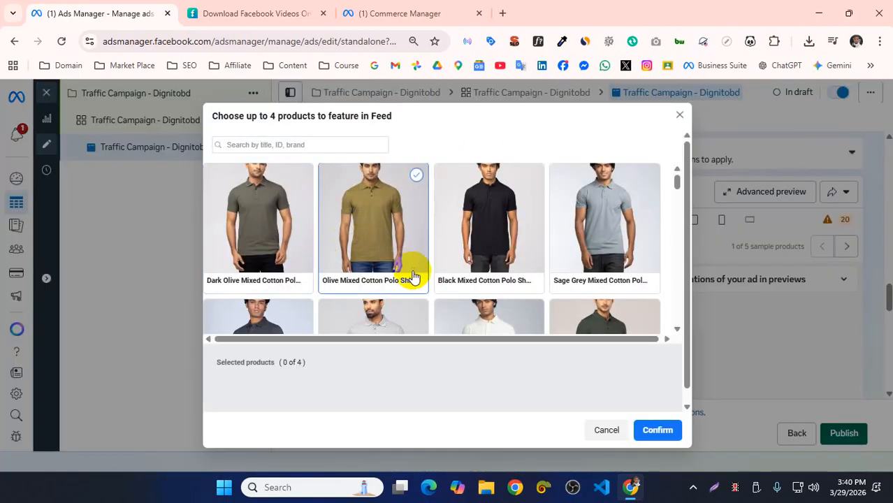
Choose four Red Mixed Cotton Polo Shirt products to feature in Feed and confirm the selection
{"action": "scroll", "coordinate": [392, 273], "scroll_direction": "down", "scroll_amount": 3}
{"action": "left_click", "coordinate": [374, 271]}
{"action": "left_click", "coordinate": [465, 277]}
{"action": "scroll", "coordinate": [493, 273], "scroll_direction": "down", "scroll_amount": 3}
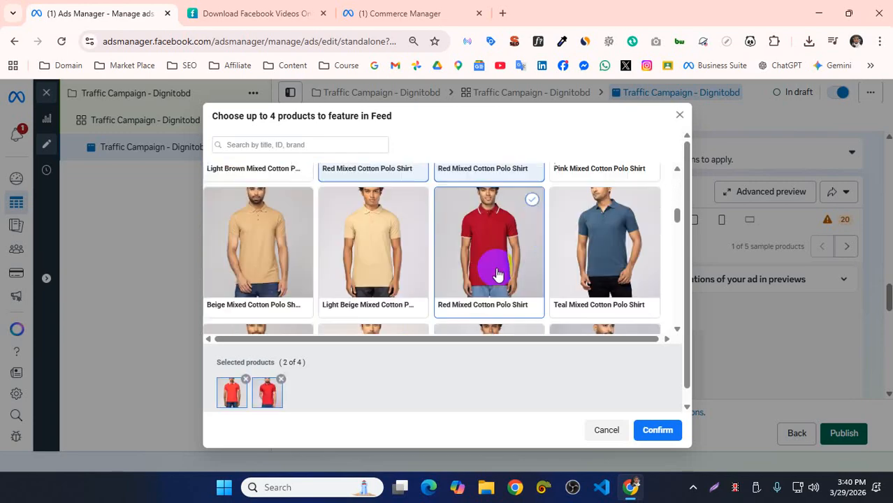
{"action": "left_click", "coordinate": [487, 222]}
{"action": "left_click", "coordinate": [618, 293]}
{"action": "scroll", "coordinate": [492, 290], "scroll_direction": "down", "scroll_amount": 1}
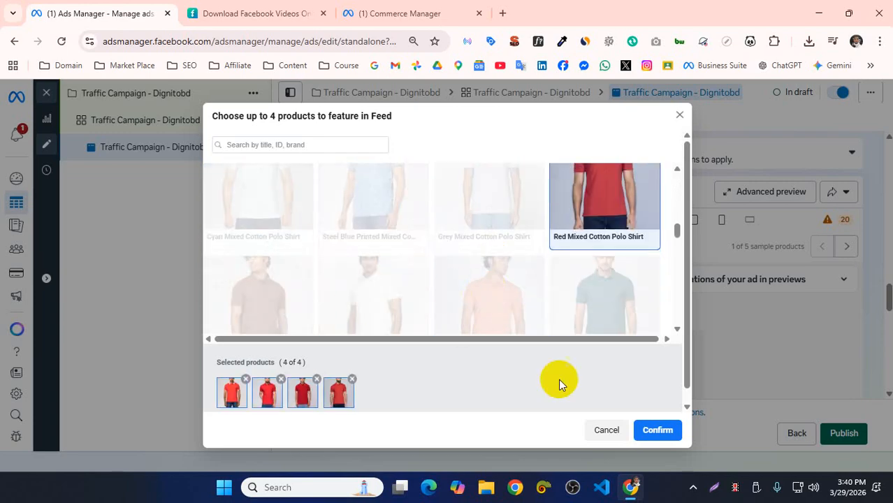
{"action": "left_click", "coordinate": [654, 431]}
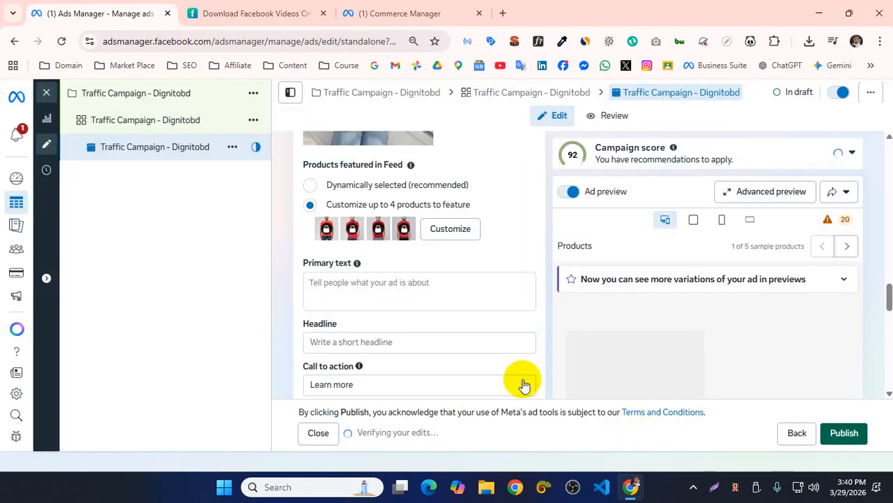
Return the products featured in Feed to Dynamically selected (recommended) and reload the ad preview by switching it off and on
{"action": "scroll", "coordinate": [369, 219], "scroll_direction": "up", "scroll_amount": 1}
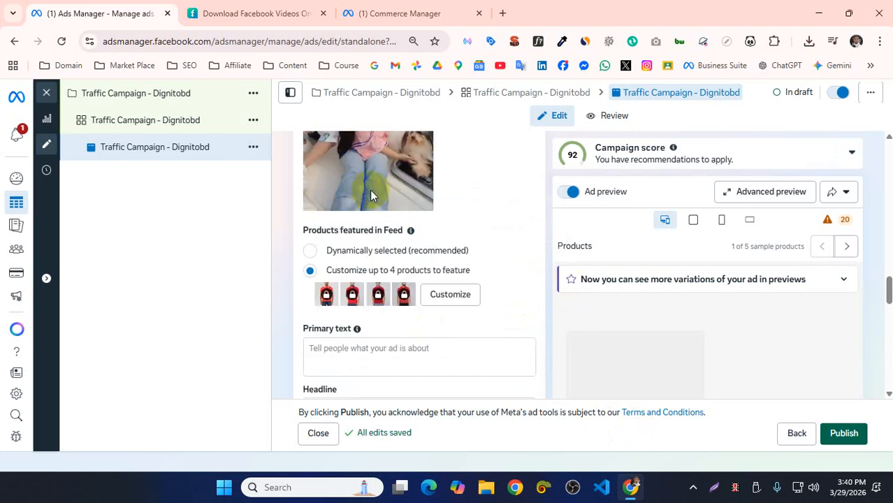
{"action": "left_click", "coordinate": [310, 251]}
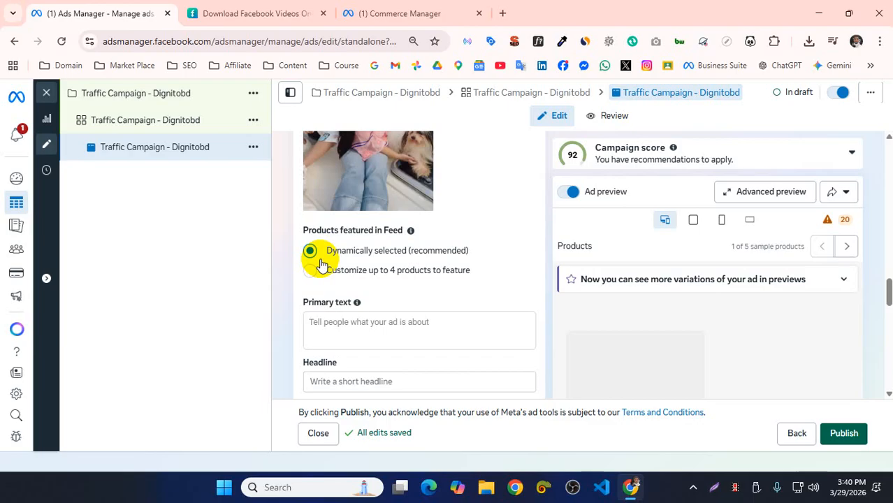
{"action": "left_click", "coordinate": [573, 193]}
{"action": "left_click", "coordinate": [574, 193]}
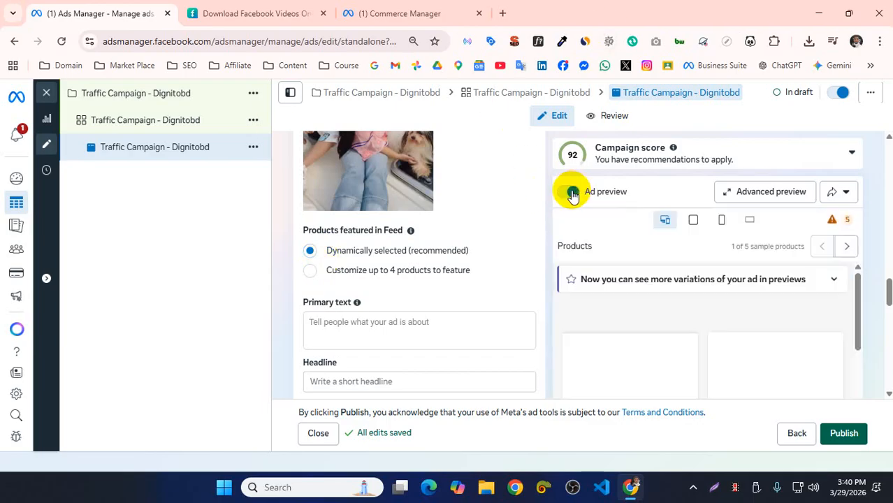
{"action": "scroll", "coordinate": [634, 253], "scroll_direction": "down", "scroll_amount": 3}
{"action": "scroll", "coordinate": [818, 295], "scroll_direction": "down", "scroll_amount": 2}
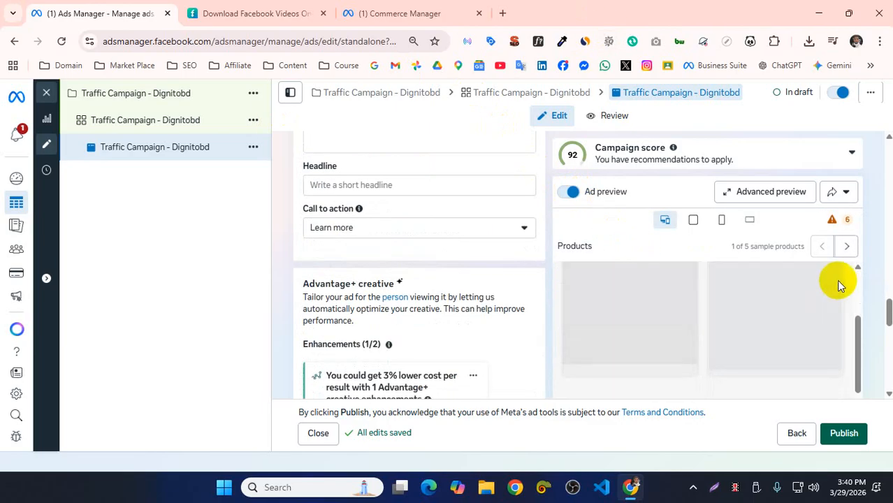
{"action": "scroll", "coordinate": [372, 278], "scroll_direction": "up", "scroll_amount": 3}
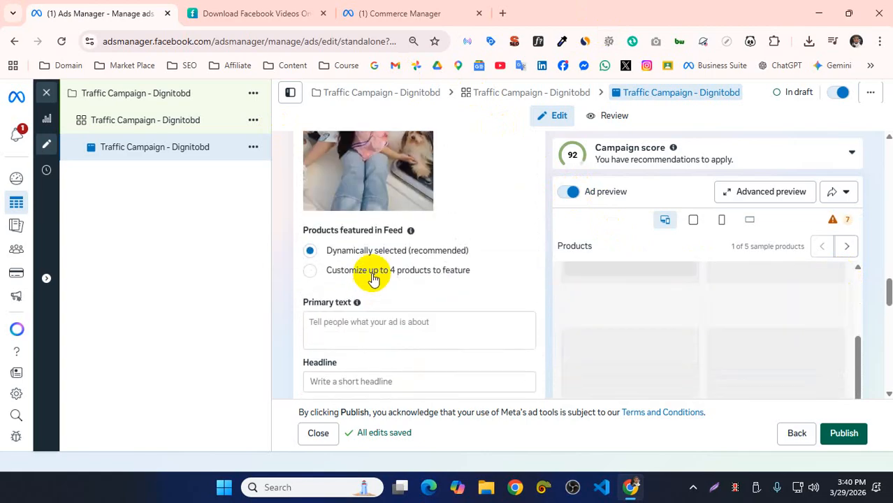
{"action": "scroll", "coordinate": [371, 210], "scroll_direction": "up", "scroll_amount": 2}
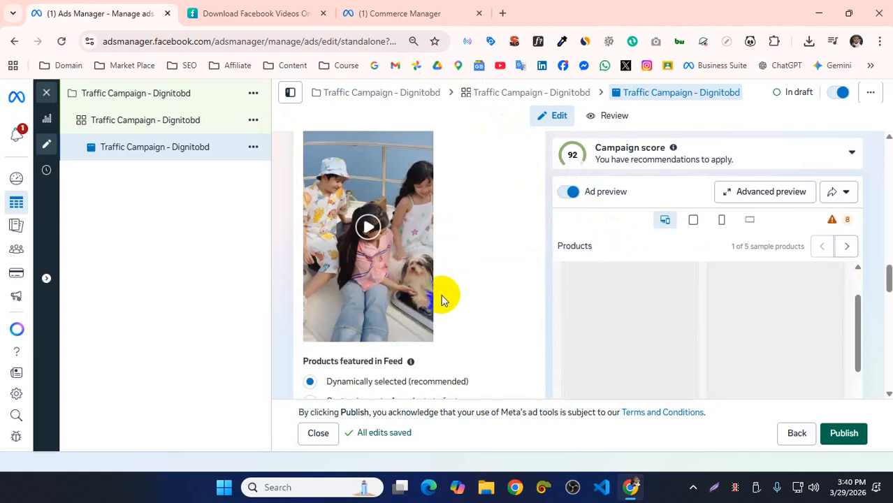